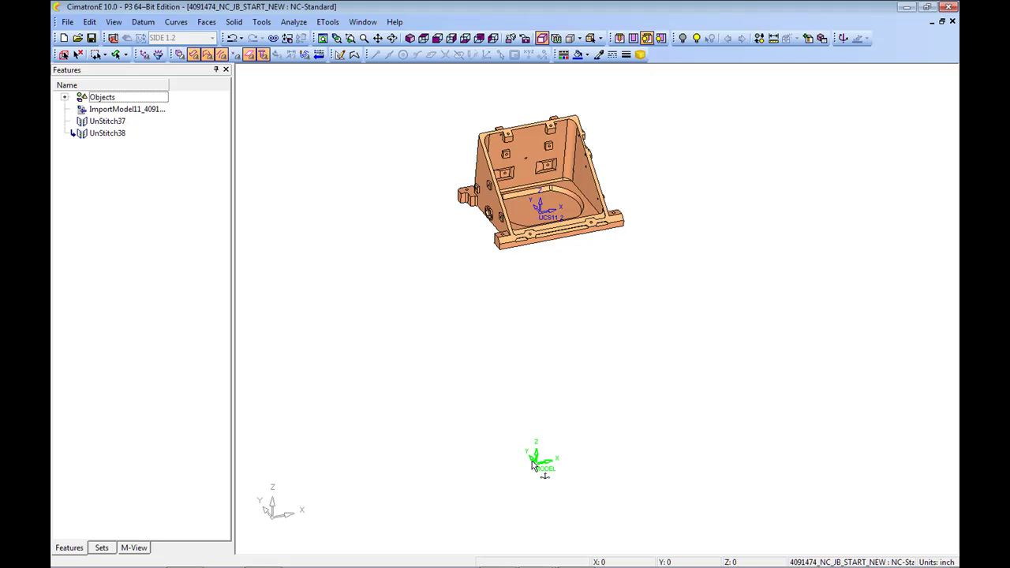
Examine the bracket part and the block enclosing it from several angles
ctrl+middle_drag(618, 325, 630, 345)
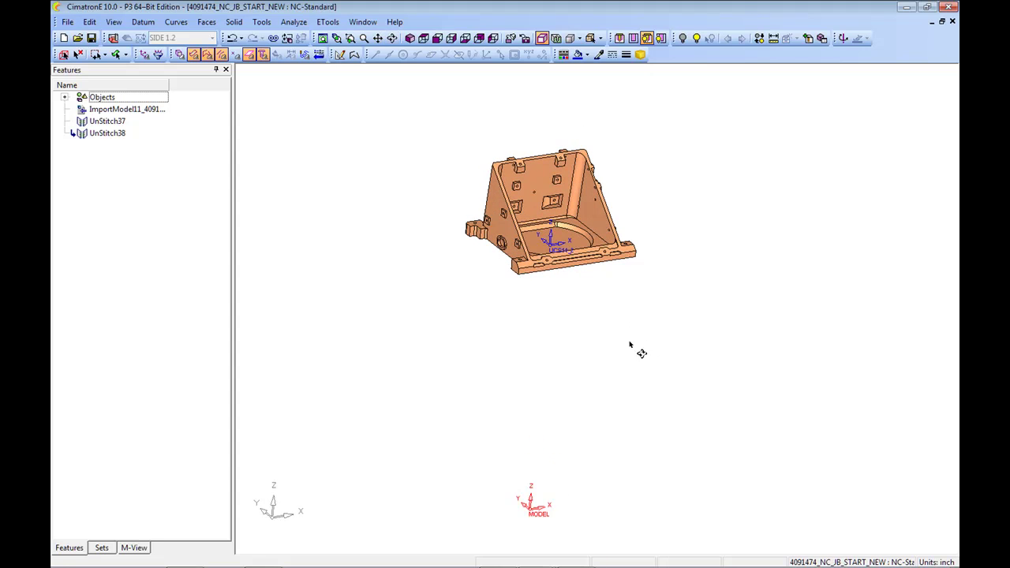
click(697, 38)
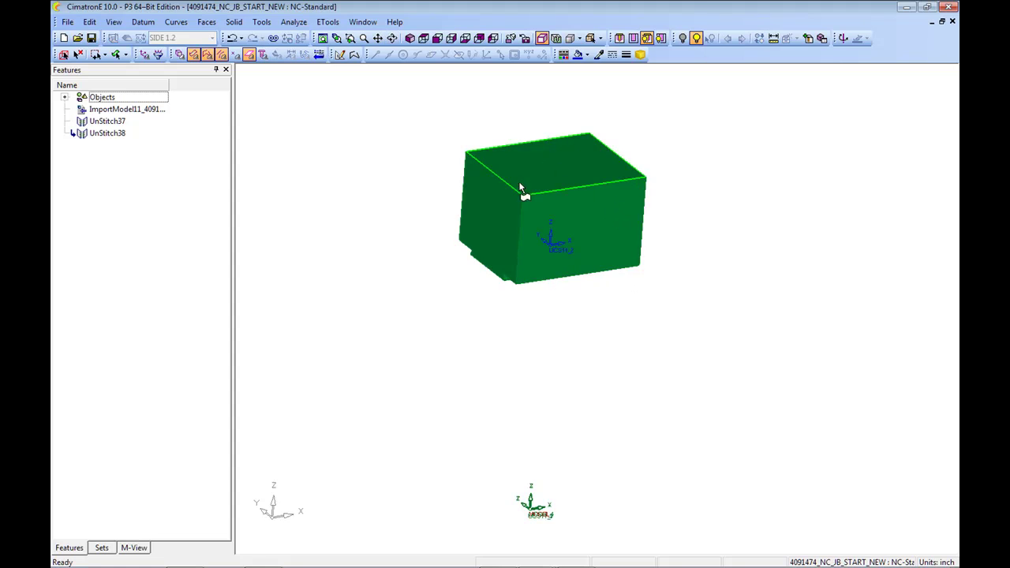
scroll(629, 226, up, 3)
middle_drag(628, 227, 773, 273)
middle_click(773, 272)
ctrl+right_drag(782, 262, 787, 422)
ctrl+middle_drag(485, 266, 553, 214)
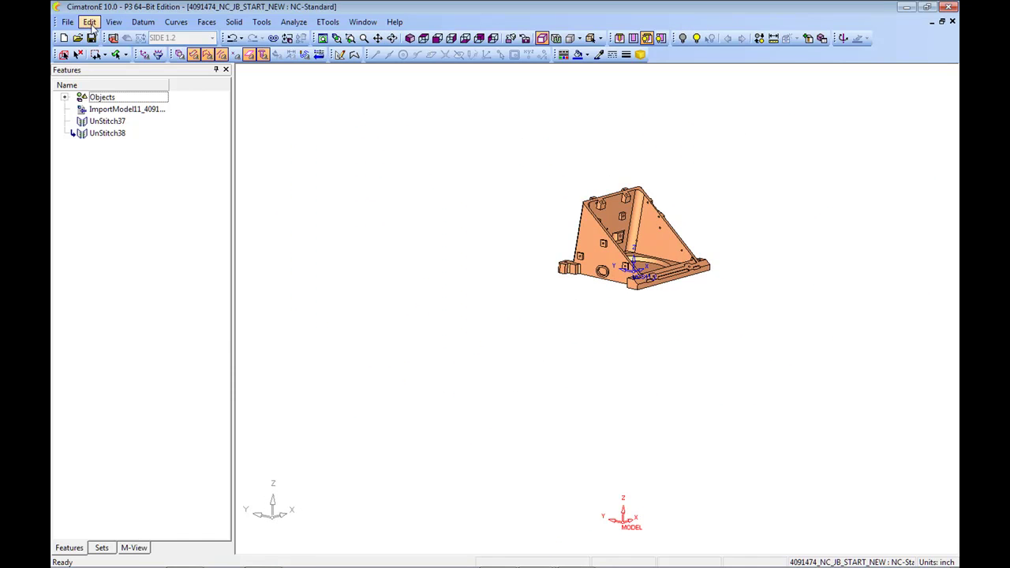
Switch to the NC environment and start a centre-of-geometry UCS based on all of the part's geometry
click(113, 39)
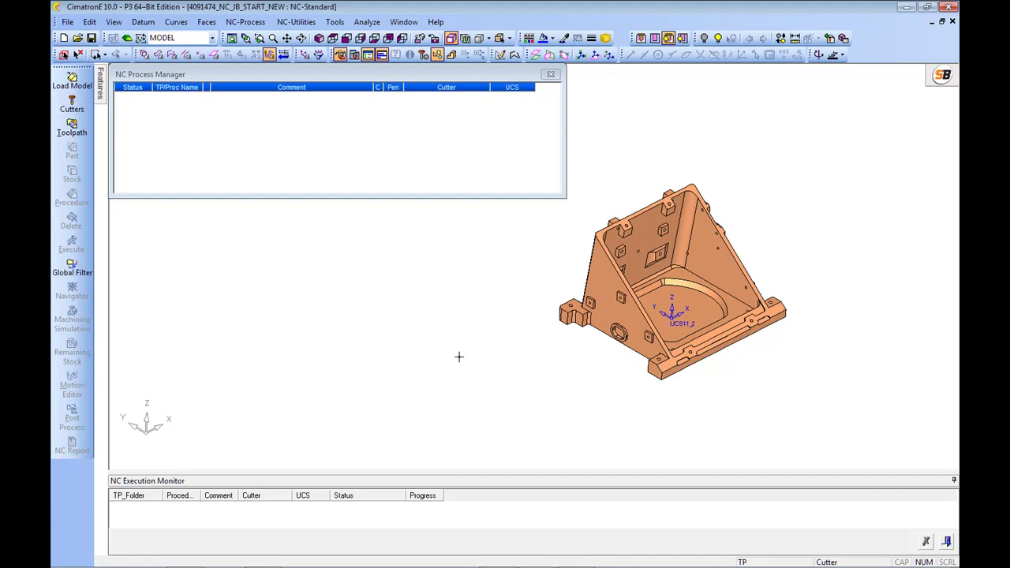
click(144, 22)
mouse_move(157, 49)
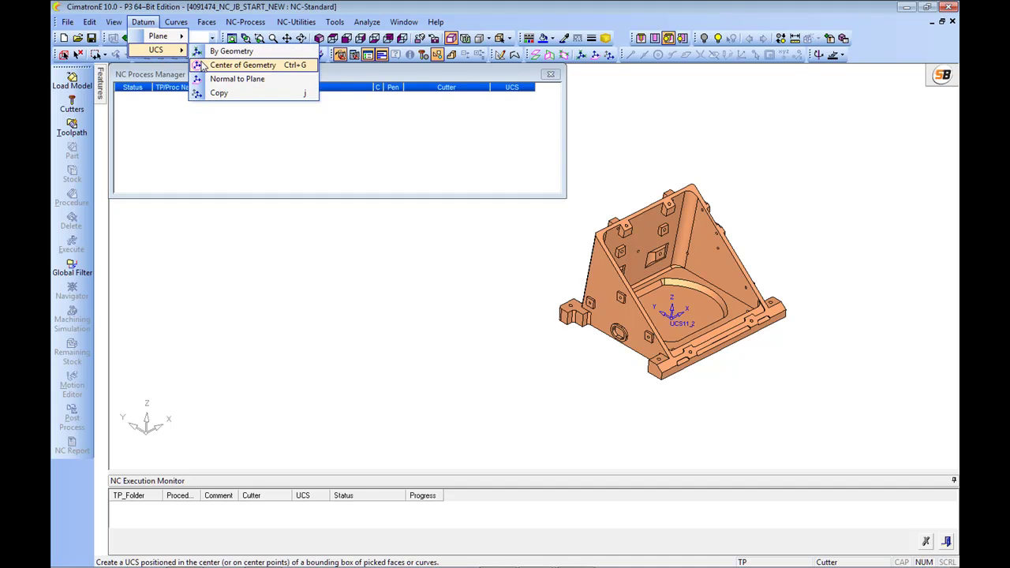
click(237, 63)
drag(616, 135, 924, 421)
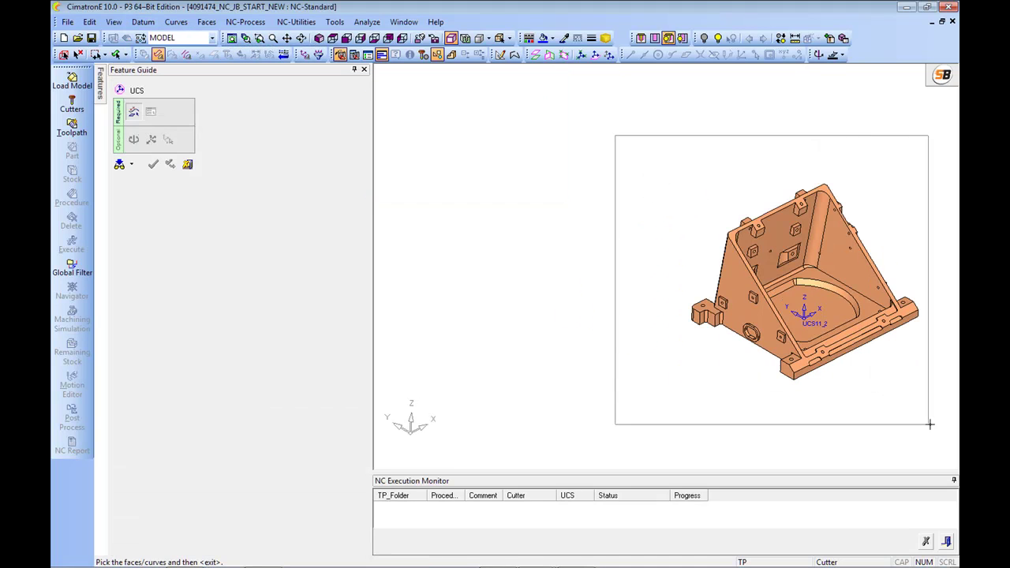
middle_drag(918, 406, 767, 382)
middle_click(767, 384)
Place the UCS origin at the centre of the bounding box's top face and create the UCS
scroll(745, 196, up, 4)
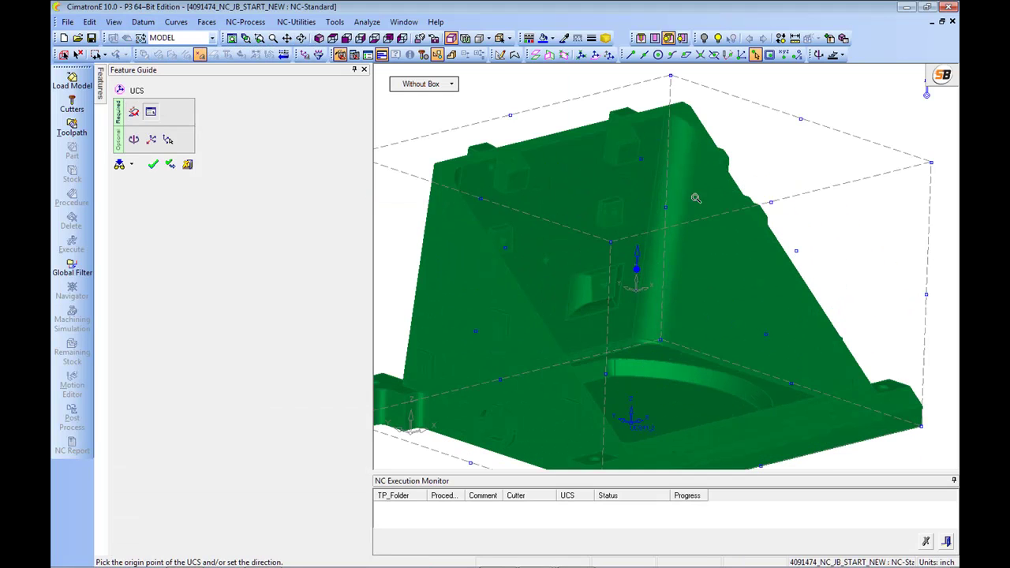
middle_drag(665, 203, 699, 203)
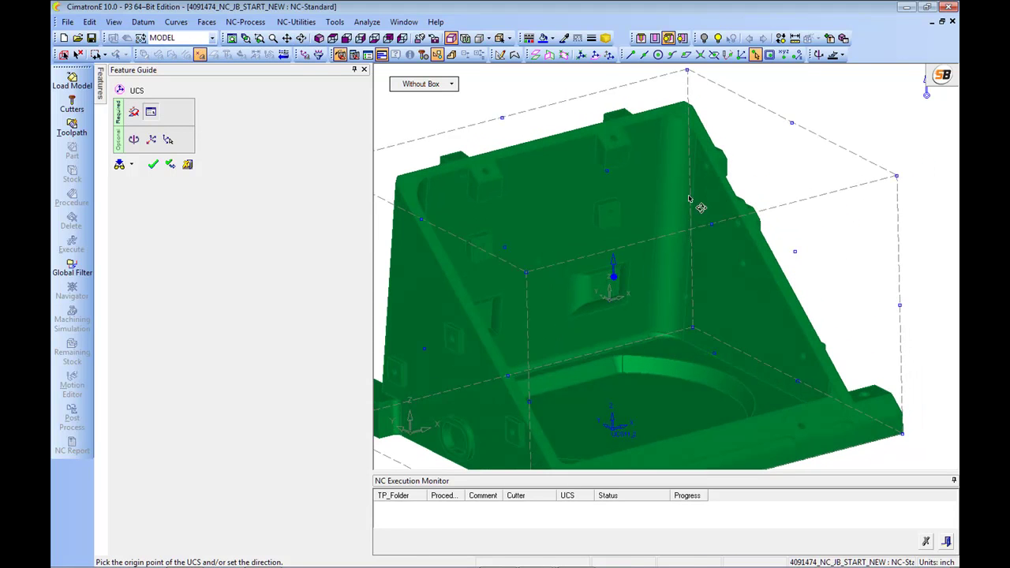
click(608, 172)
middle_drag(620, 176, 658, 237)
scroll(663, 252, down, 3)
middle_drag(697, 300, 578, 125)
middle_drag(804, 261, 703, 320)
middle_drag(685, 205, 658, 168)
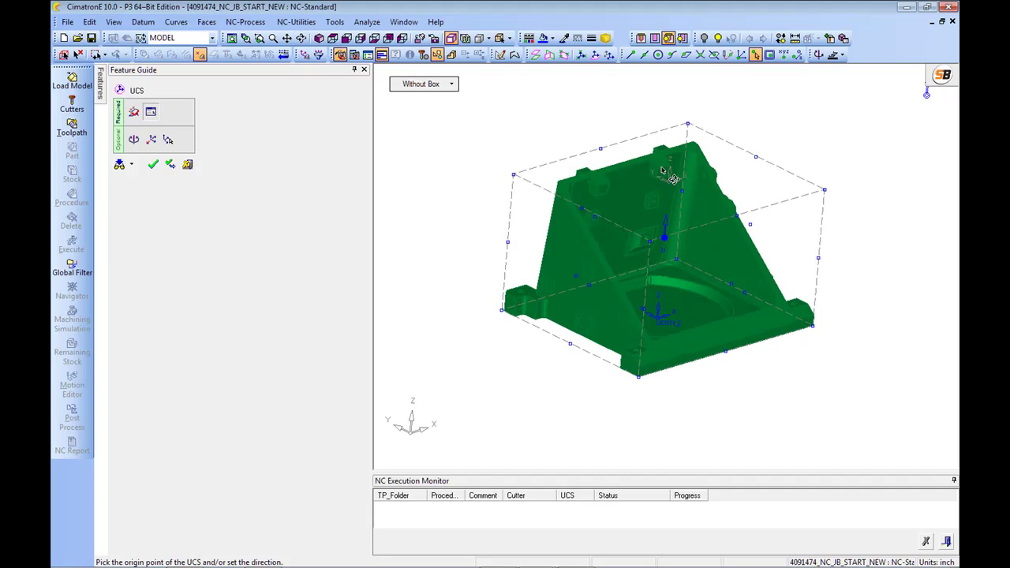
right_click(444, 171)
click(442, 174)
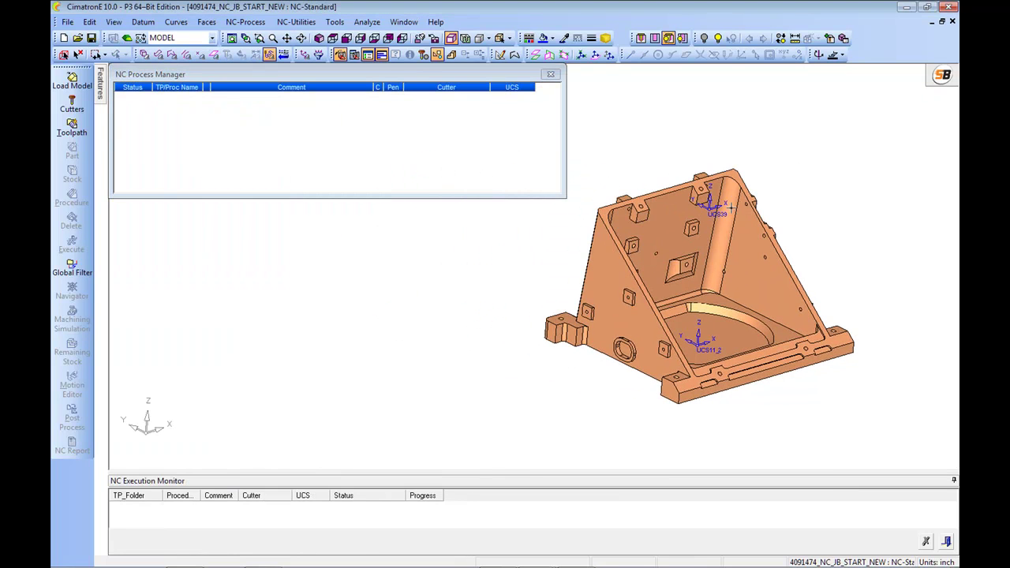
Activate the new UCS at the top of the part and rename it Side 1
click(181, 38)
click(184, 101)
click(306, 59)
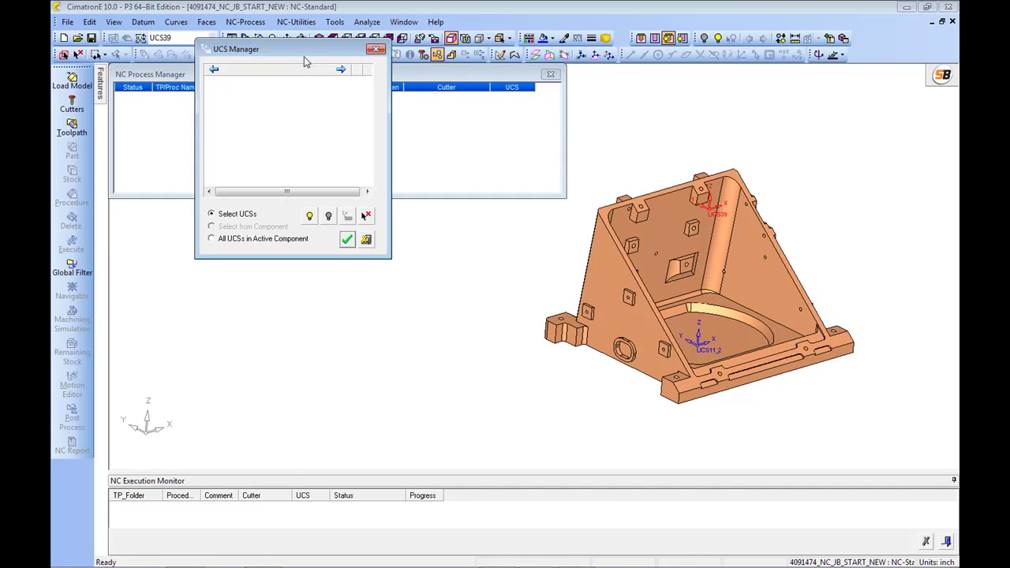
click(212, 239)
click(237, 142)
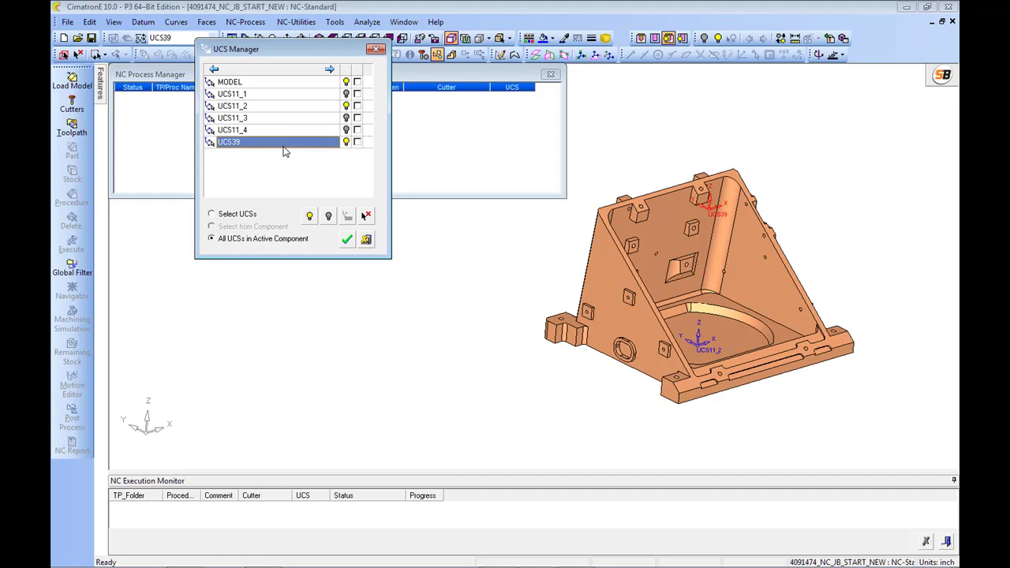
right_click(285, 143)
click(321, 169)
text(Side 1)
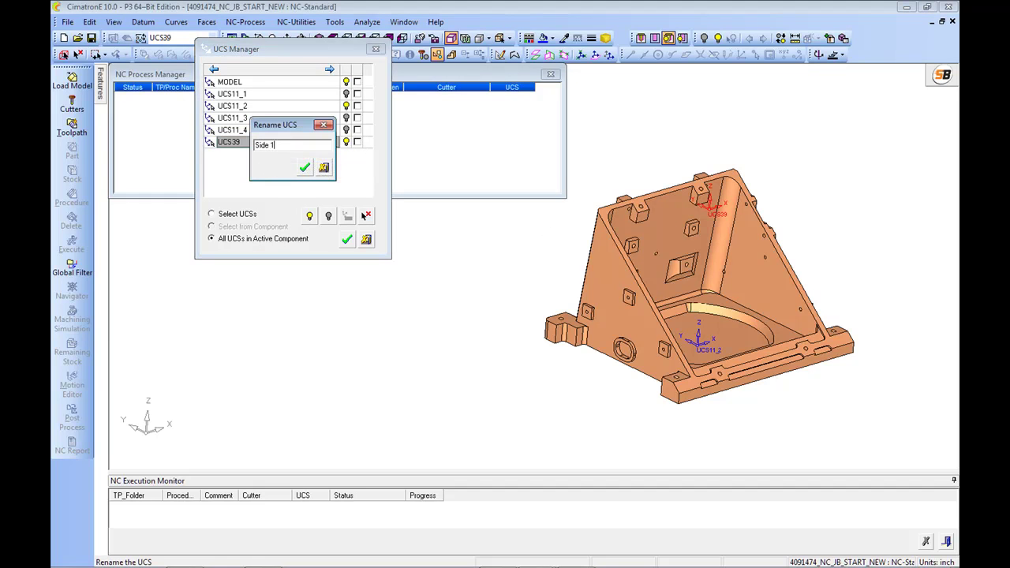
click(305, 168)
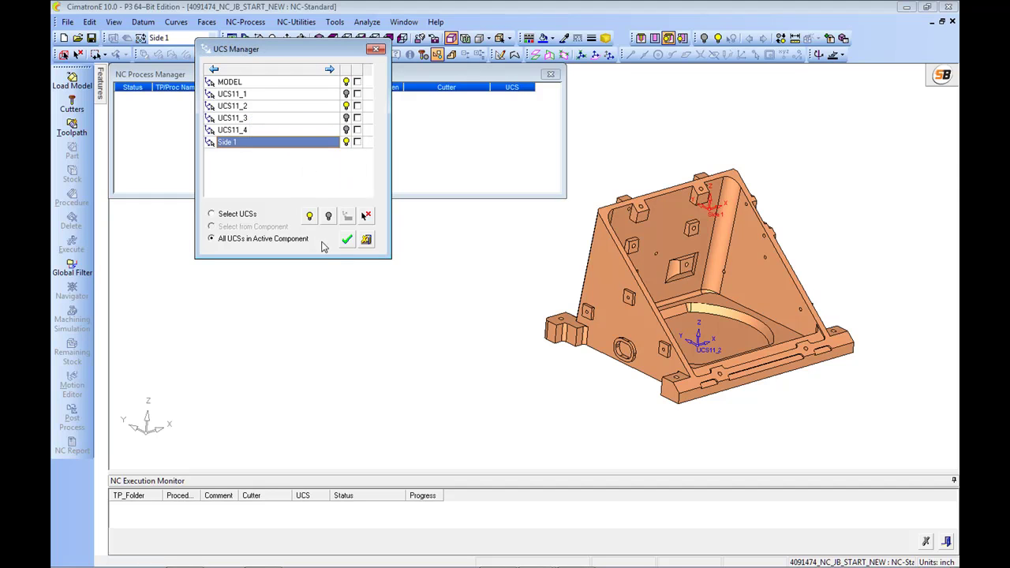
click(347, 238)
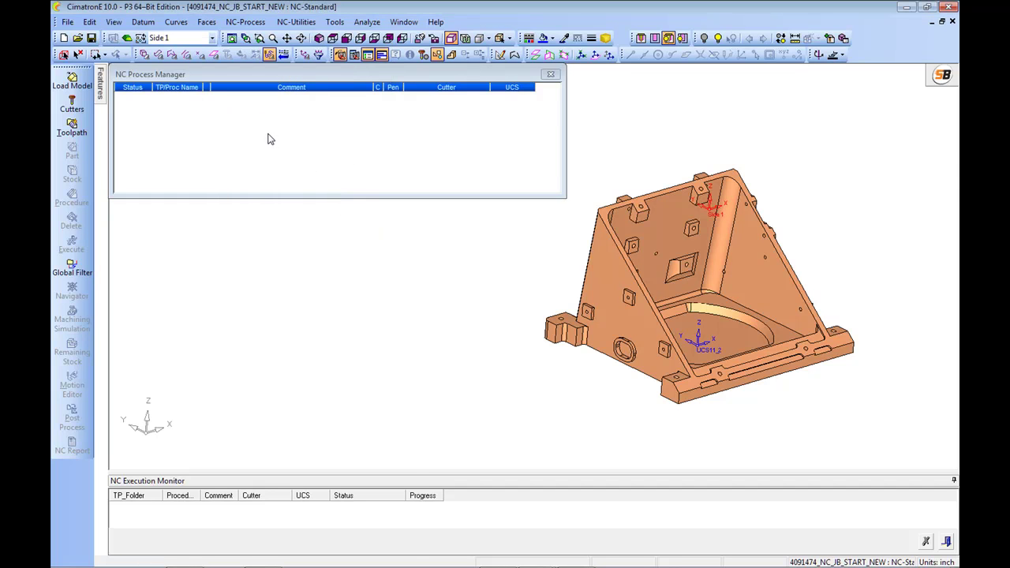
Apply the NC template AEROSPACE 5X.tpt from the TP_templates folder to the empty process list
right_click(270, 138)
click(316, 499)
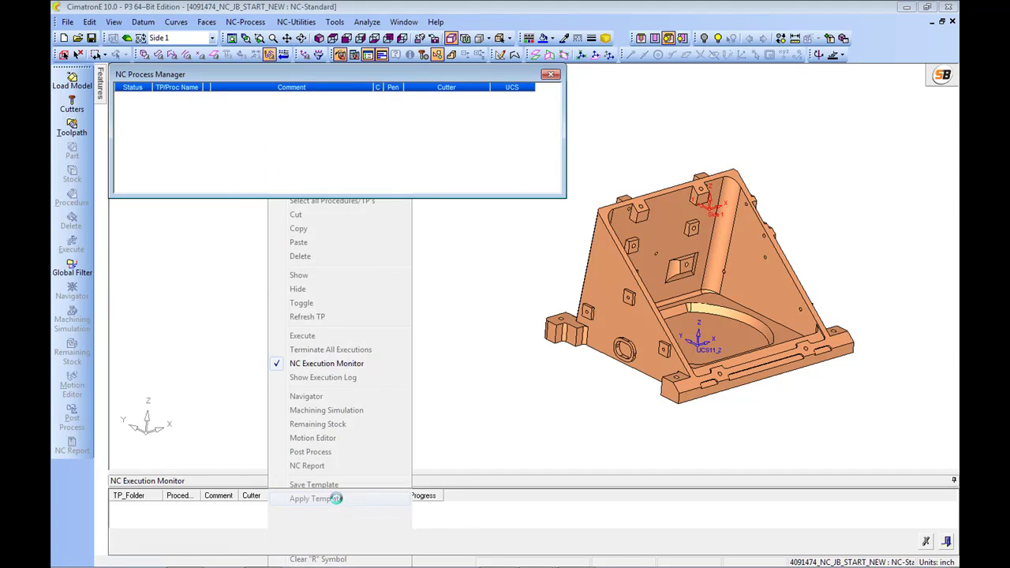
click(351, 209)
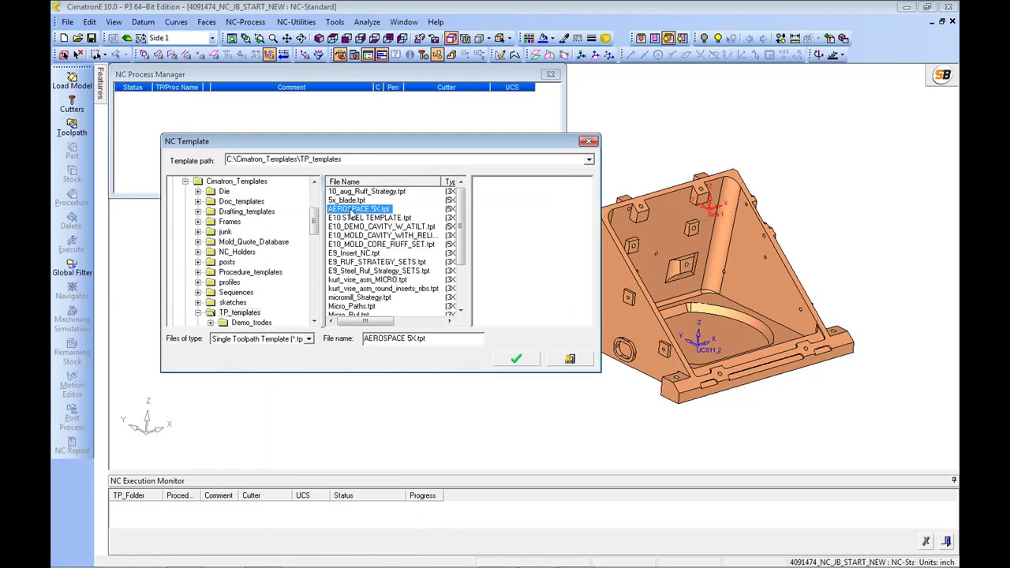
click(523, 362)
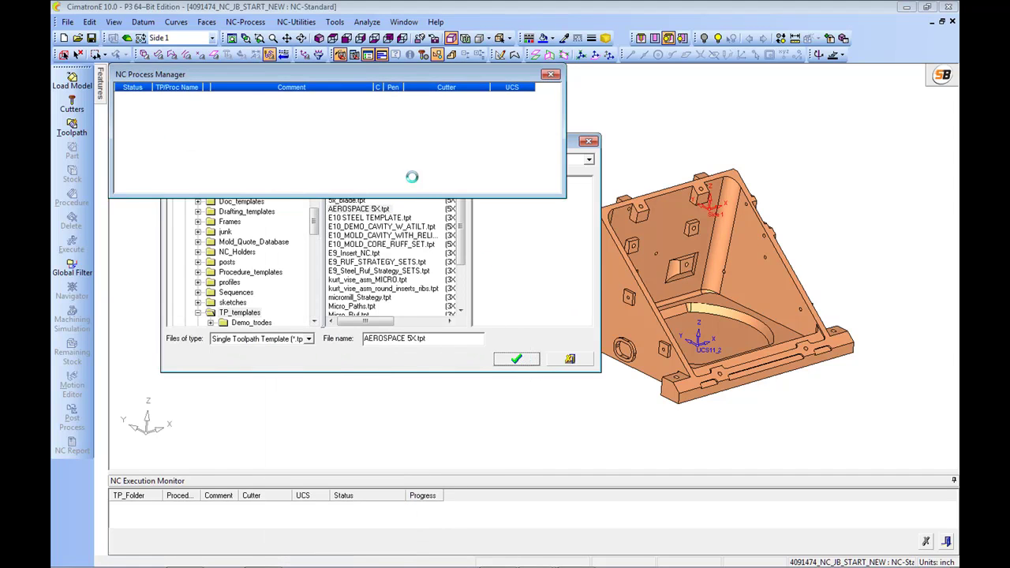
drag(556, 168, 555, 98)
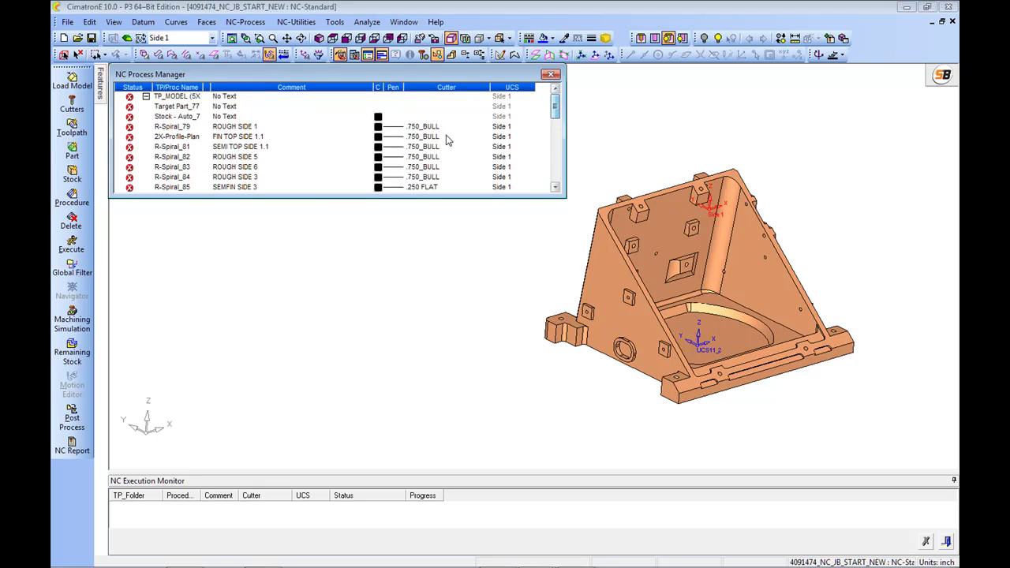
Apply the TP_MODEL toolpath's clearance to all procedures and accept all faces of the bracket as the target part
double_click(175, 97)
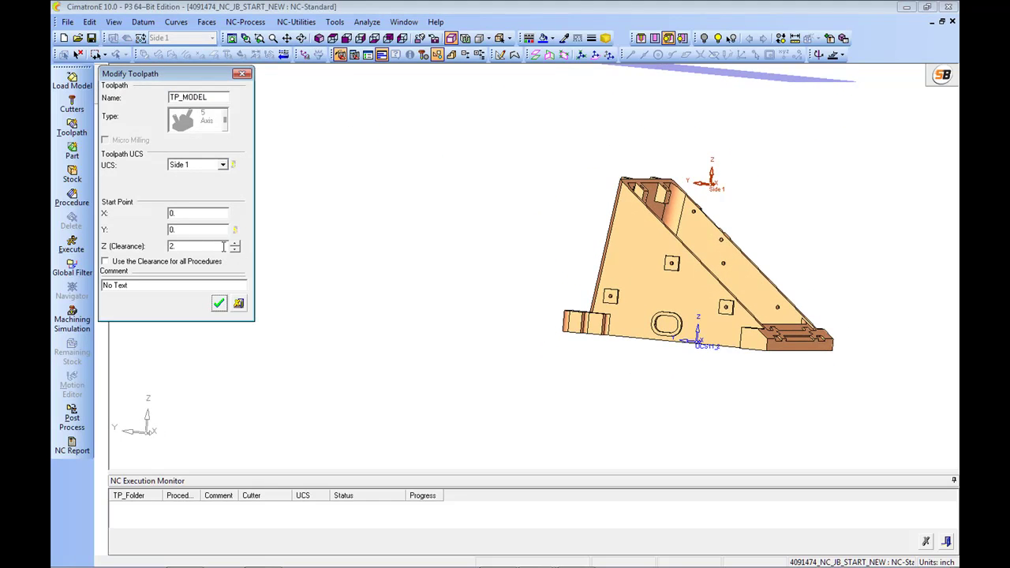
click(105, 261)
click(220, 304)
click(285, 226)
double_click(170, 108)
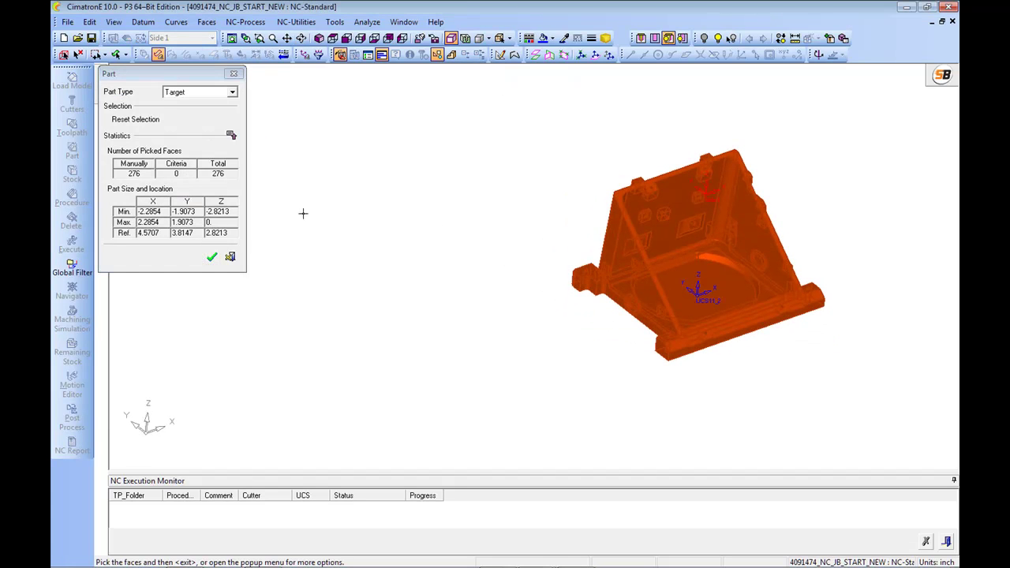
click(213, 257)
double_click(169, 120)
ctrl+right_drag(532, 267, 541, 221)
ctrl+middle_drag(540, 221, 478, 248)
ctrl+drag(478, 248, 492, 126)
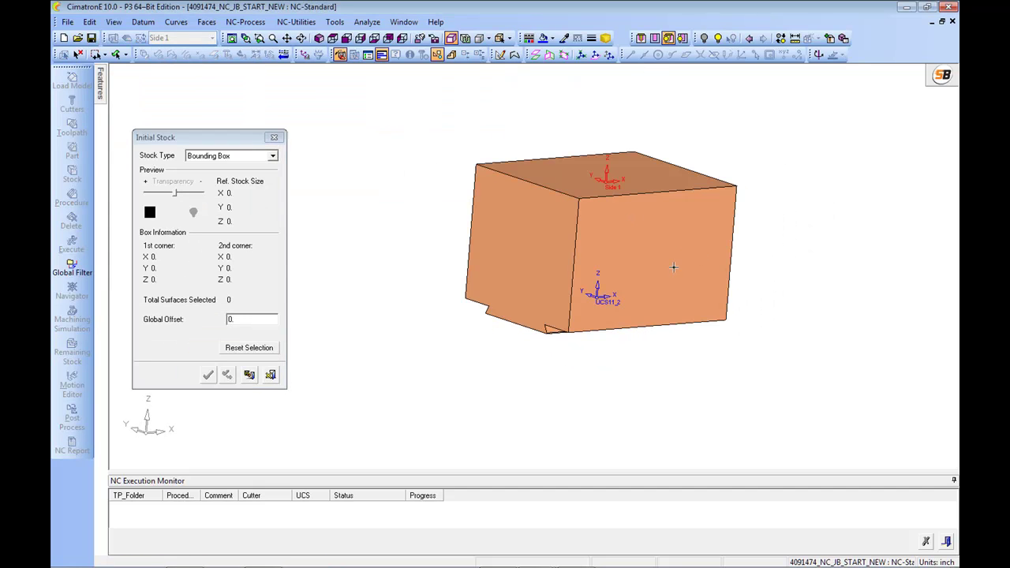
middle_click(674, 267)
click(563, 322)
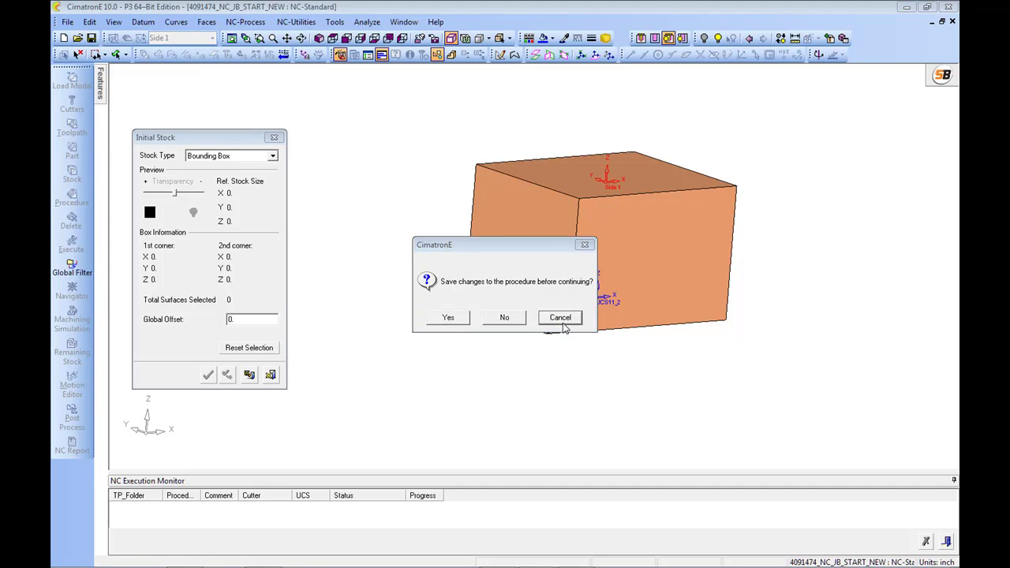
click(562, 319)
click(272, 376)
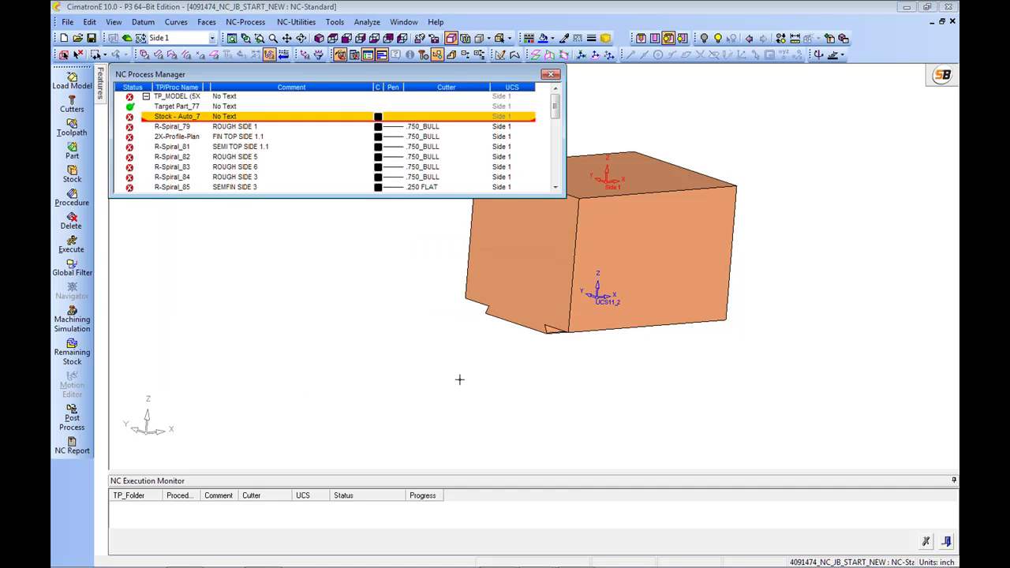
Define the initial stock as a bounding box around the displayed block with a global offset of 0
double_click(172, 120)
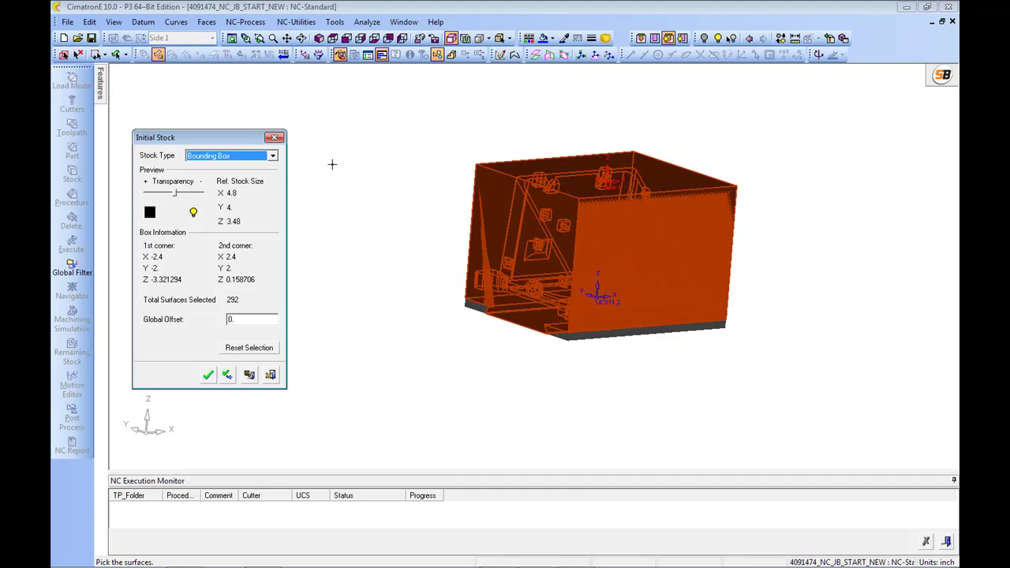
middle_drag(545, 281, 624, 268)
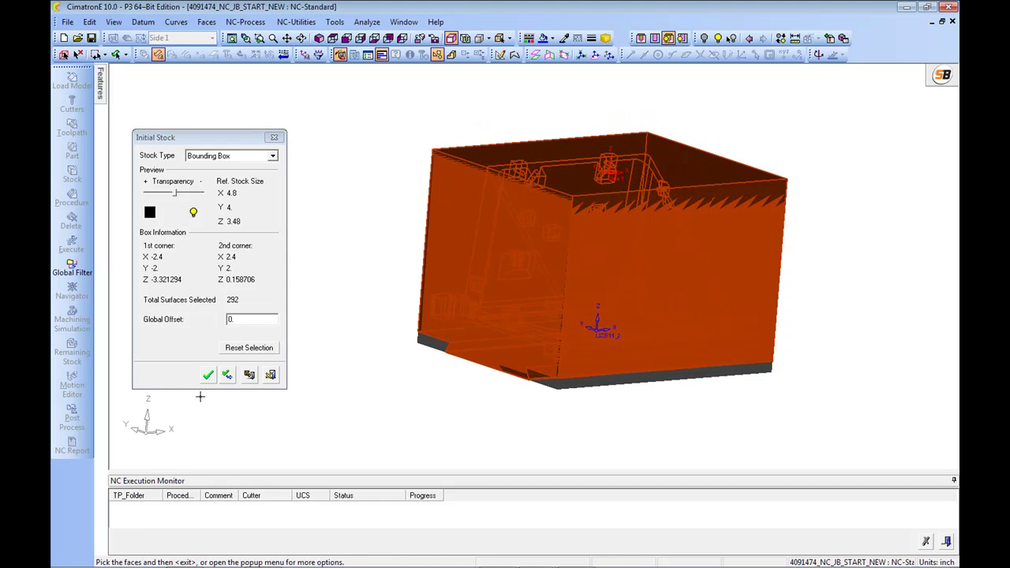
click(208, 376)
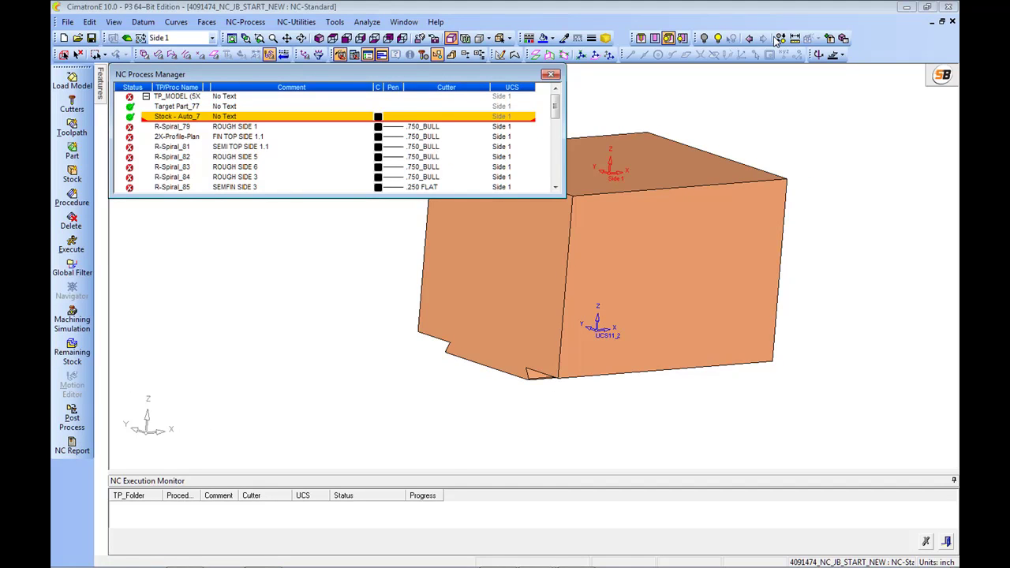
Hide the block body that encloses the bracket
click(144, 53)
click(733, 179)
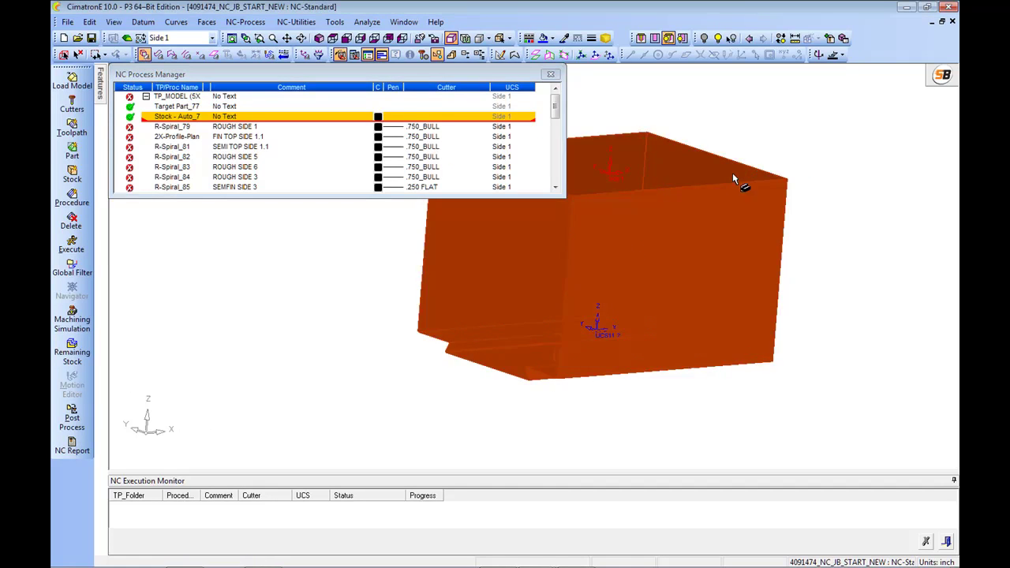
click(705, 38)
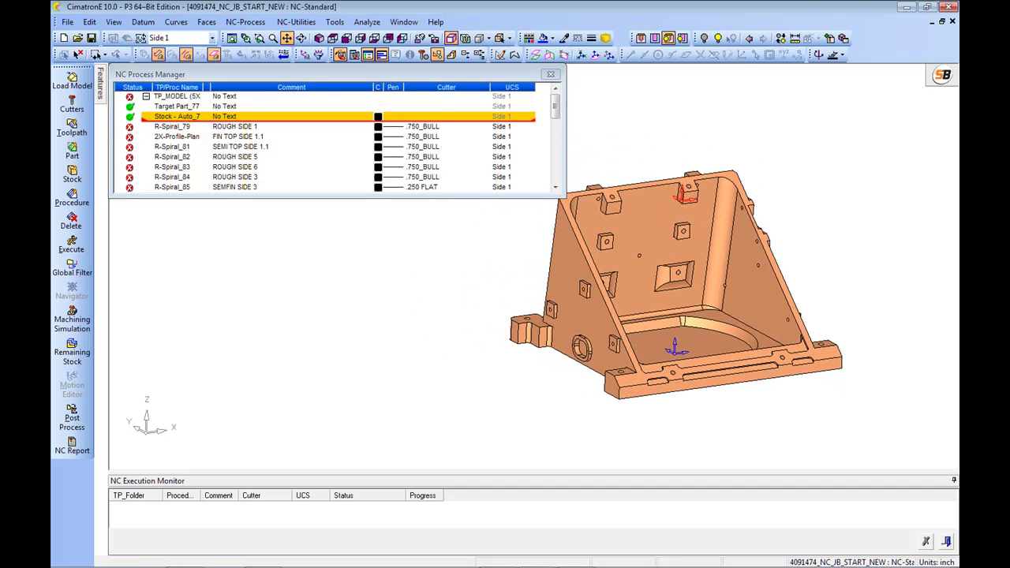
Edit the ROUGH SIDE 1 rough spiral procedure and select all faces of the bracket as its part surfaces
click(172, 127)
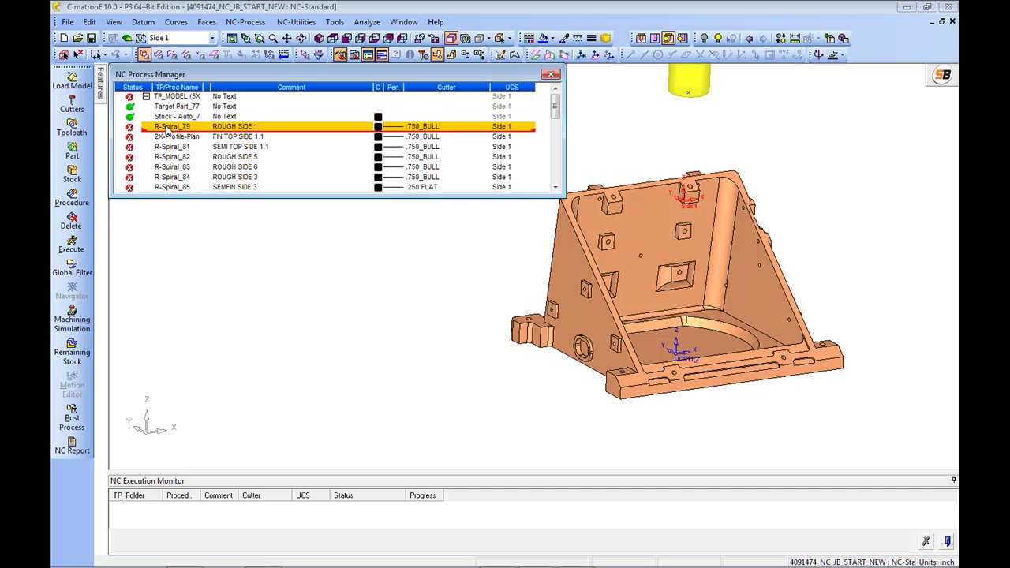
middle_drag(354, 213, 600, 321)
ctrl+right_drag(602, 319, 560, 279)
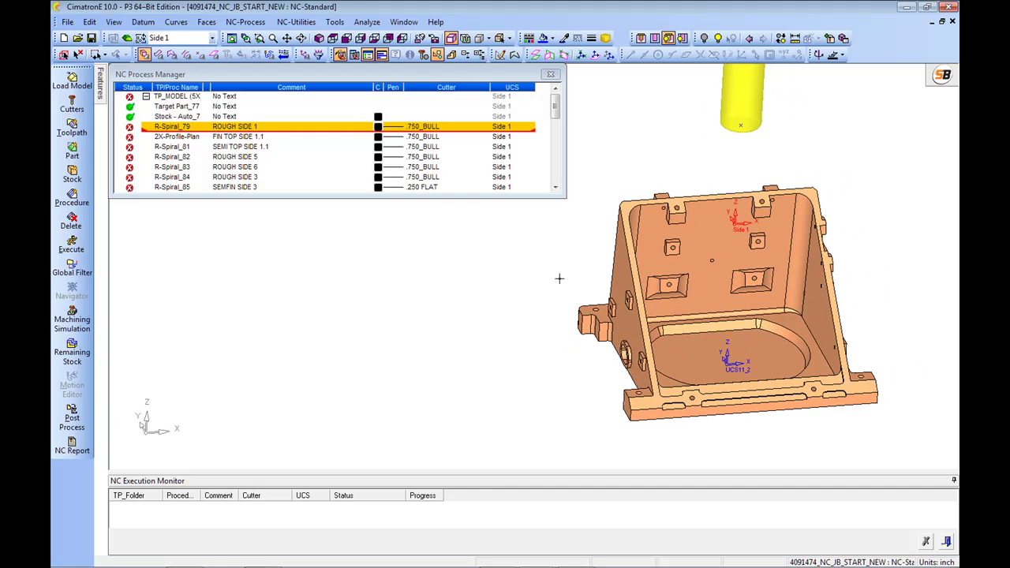
double_click(168, 132)
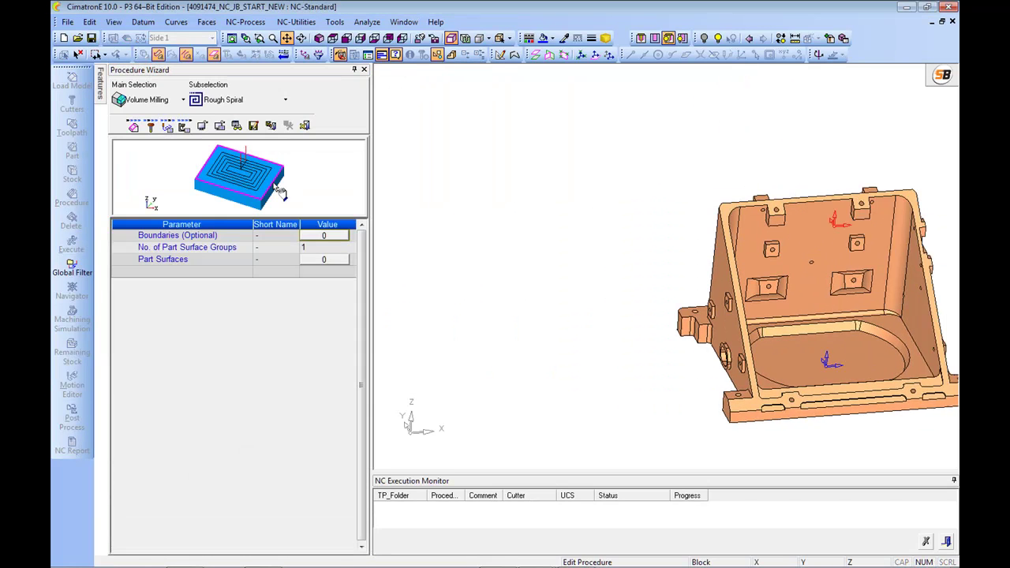
click(337, 260)
right_click(415, 155)
click(310, 160)
drag(379, 160, 736, 404)
middle_click(740, 402)
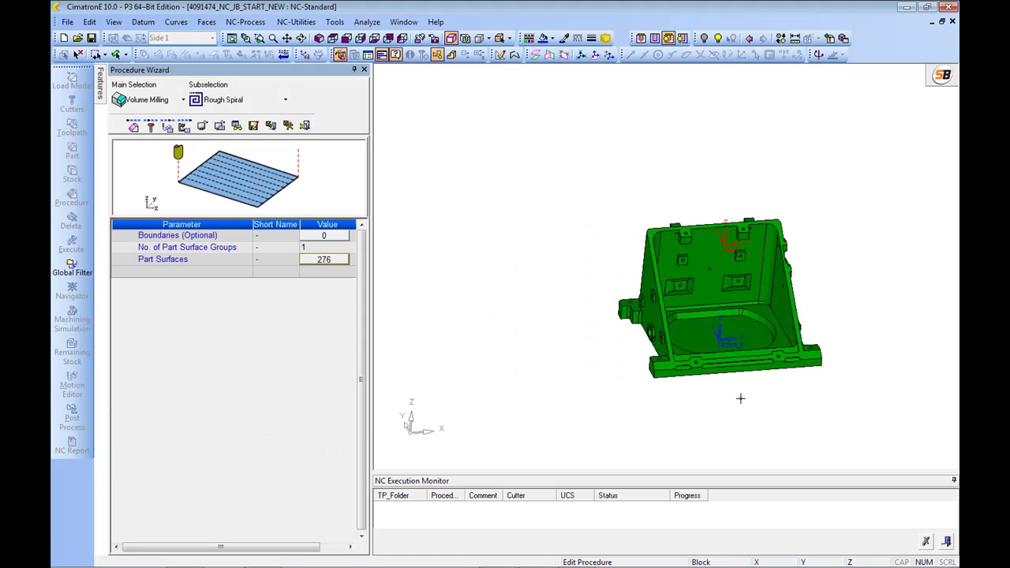
middle_drag(736, 314, 642, 261)
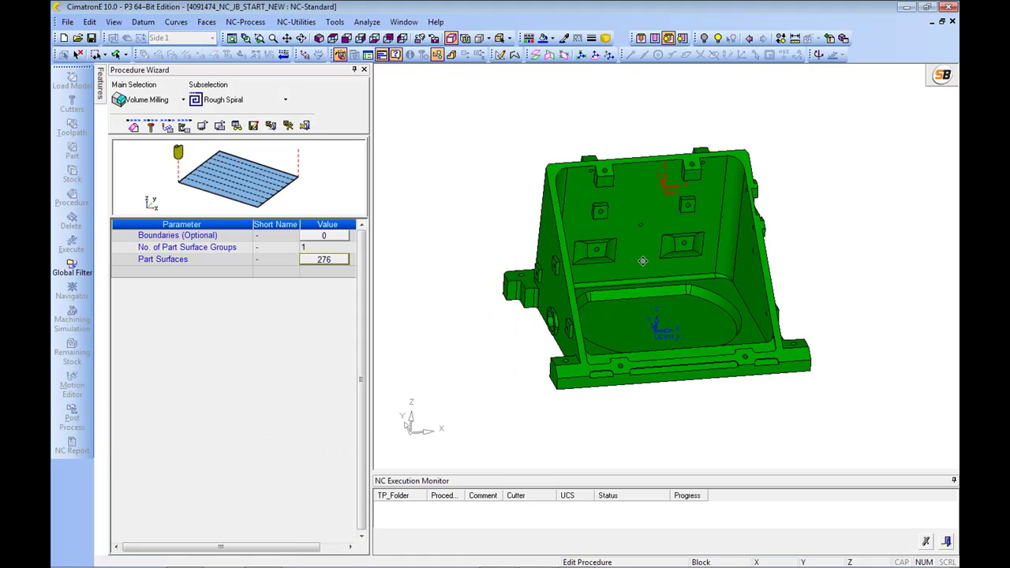
Save and close the ROUGH SIDE 1 procedure and send it for execution
middle_click(464, 210)
click(448, 318)
ctrl+middle_drag(370, 293, 575, 296)
right_click(322, 252)
click(256, 306)
right_click(176, 128)
click(215, 335)
click(288, 216)
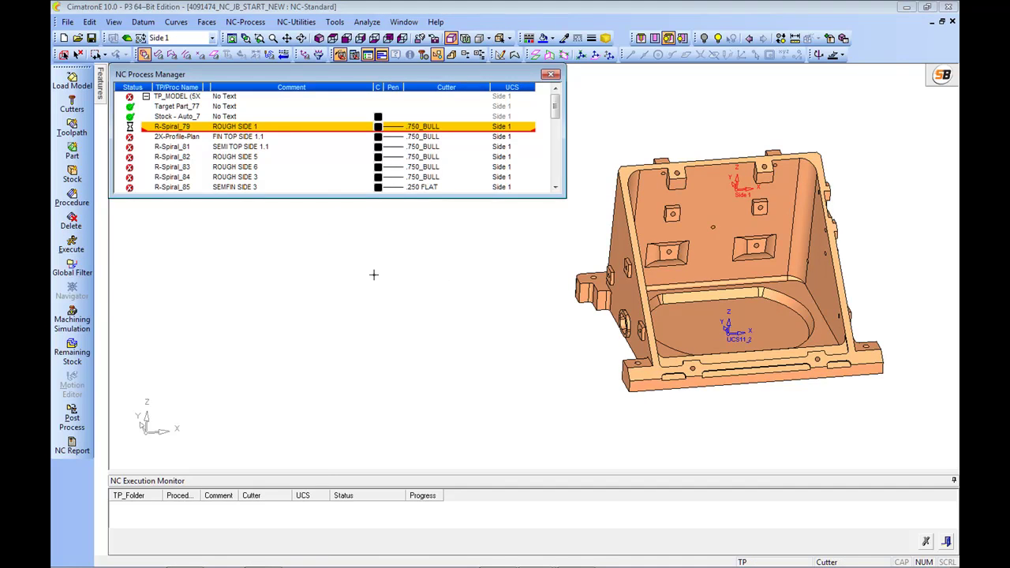
Inspect the calculated ROUGH SIDE 1 toolpath around the bracket and hide it from the display
middle_drag(345, 253, 368, 300)
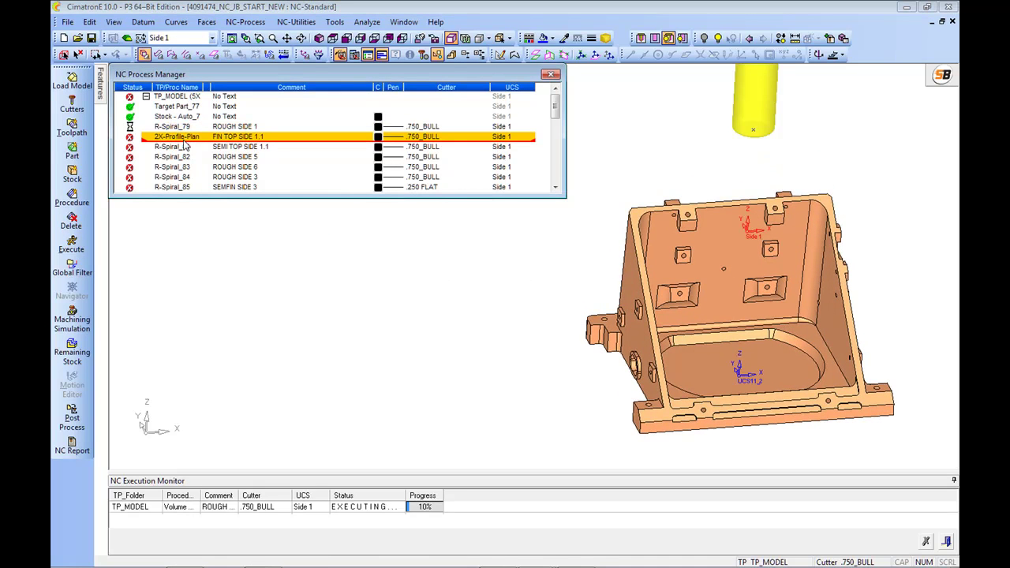
middle_drag(474, 249, 655, 262)
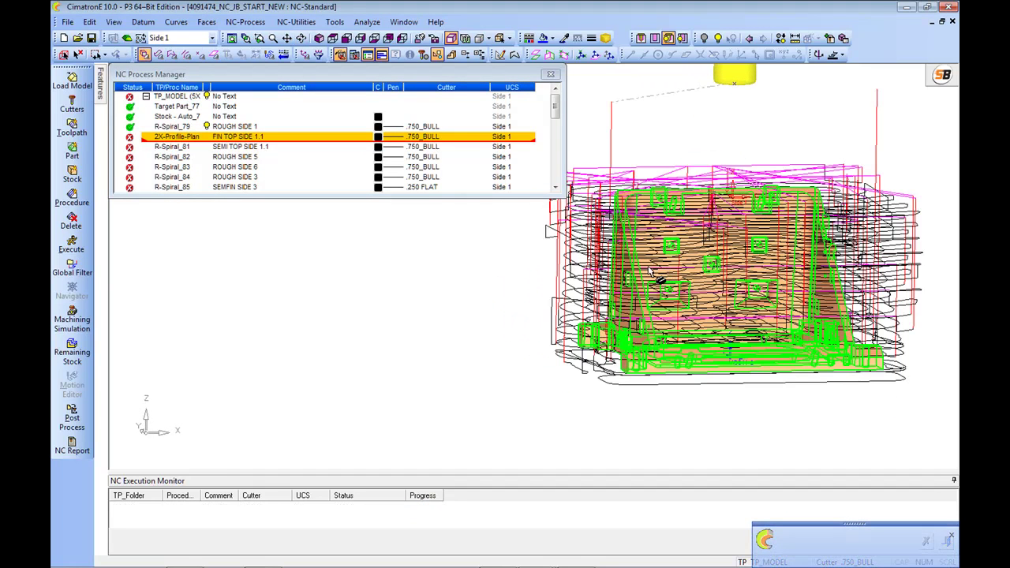
middle_drag(650, 275, 698, 324)
scroll(693, 242, down, 3)
scroll(556, 289, up, 3)
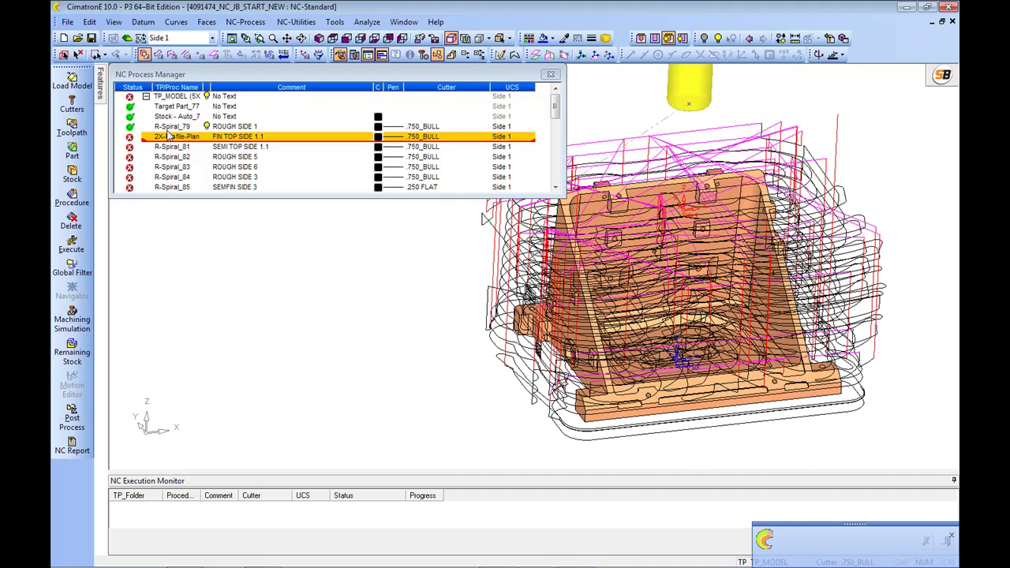
click(210, 128)
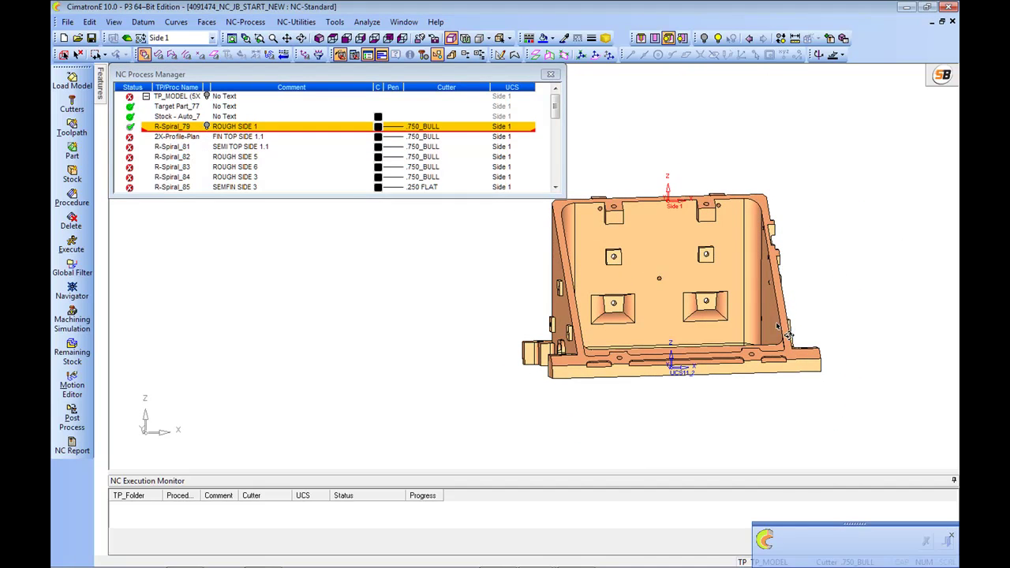
Start a center-of-geometry UCS using the bracket's sloped rim face as its reference geometry
middle_drag(753, 372, 662, 268)
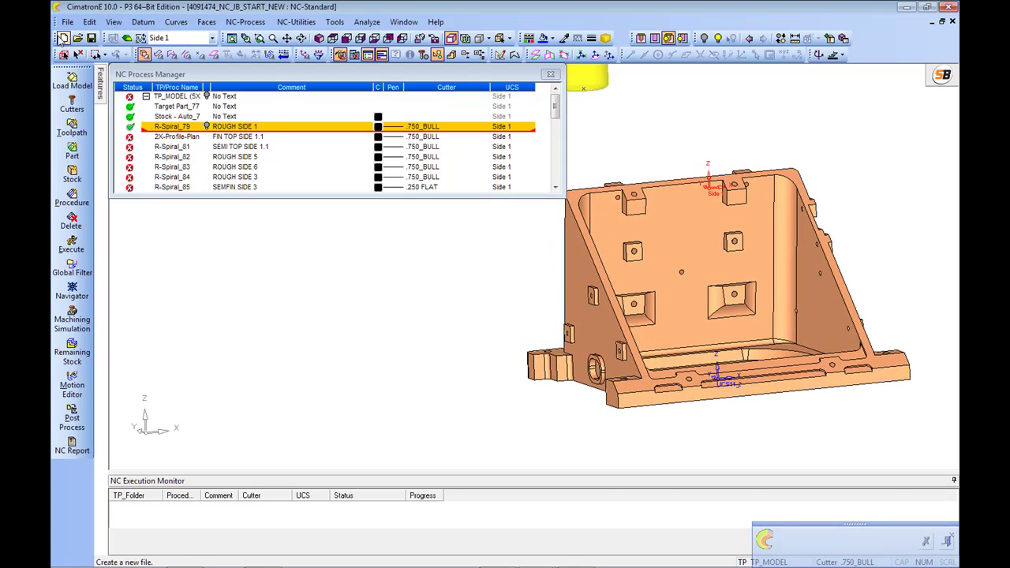
click(140, 24)
mouse_move(158, 50)
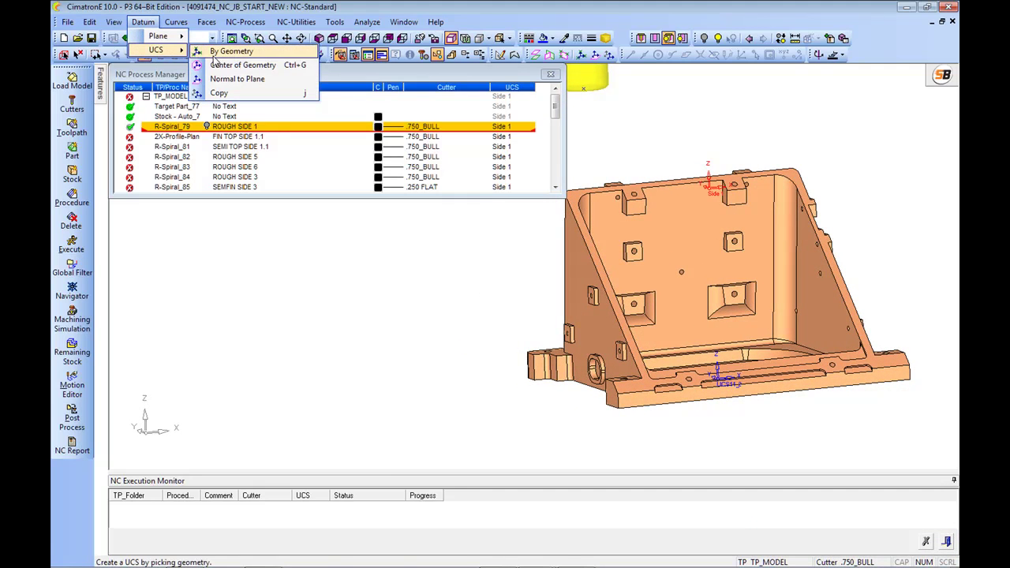
click(229, 64)
click(707, 207)
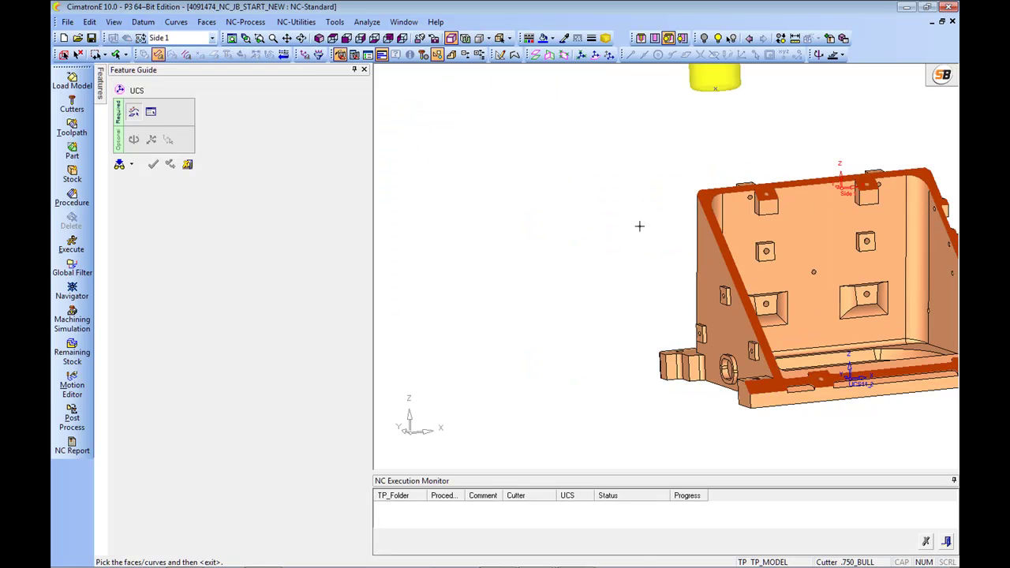
ctrl+middle_drag(639, 226, 481, 221)
middle_click(487, 221)
Orient the new UCS's Z axis normal to the sloped rim face and create the UCS
click(694, 265)
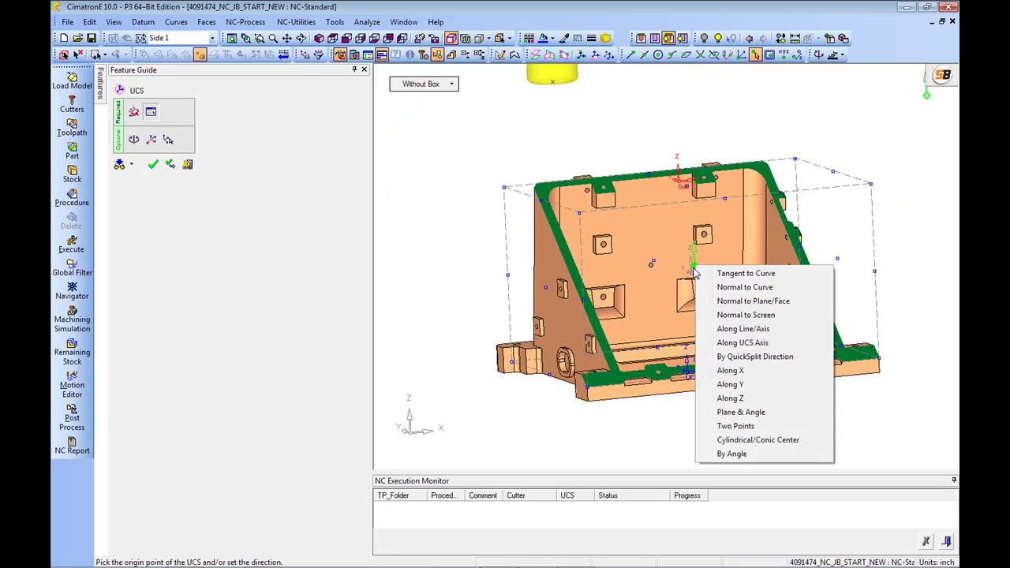
click(754, 301)
click(545, 192)
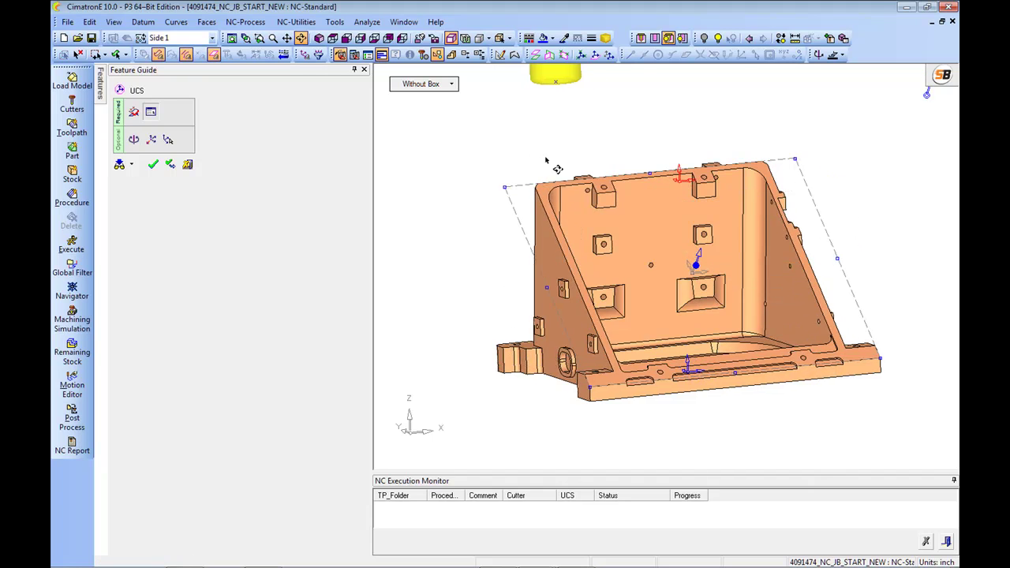
middle_click(583, 139)
click(582, 139)
ctrl+middle_drag(605, 175, 665, 208)
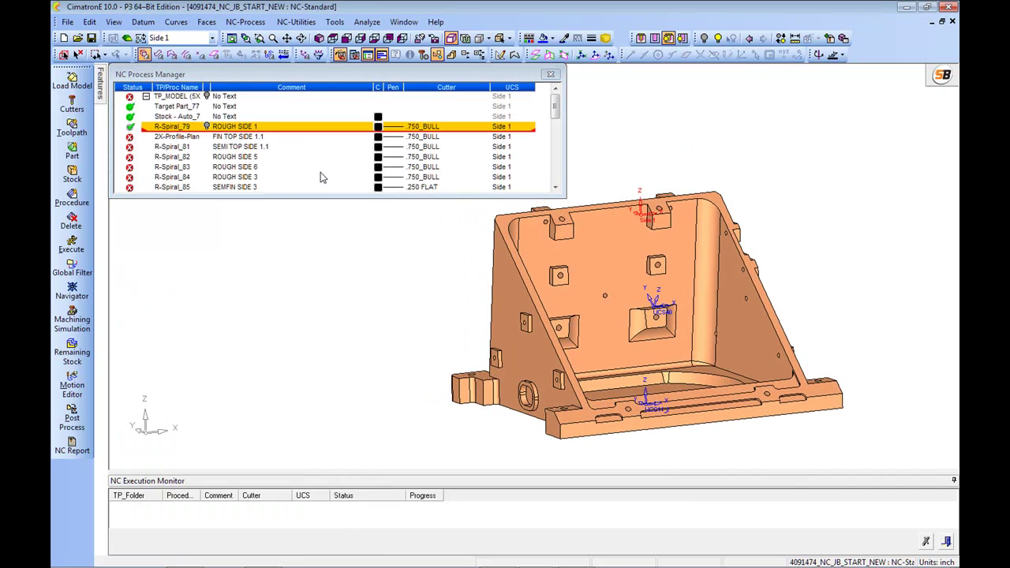
Rename the newly created UCS as Side 1.1 and make it the active UCS
click(304, 54)
click(237, 238)
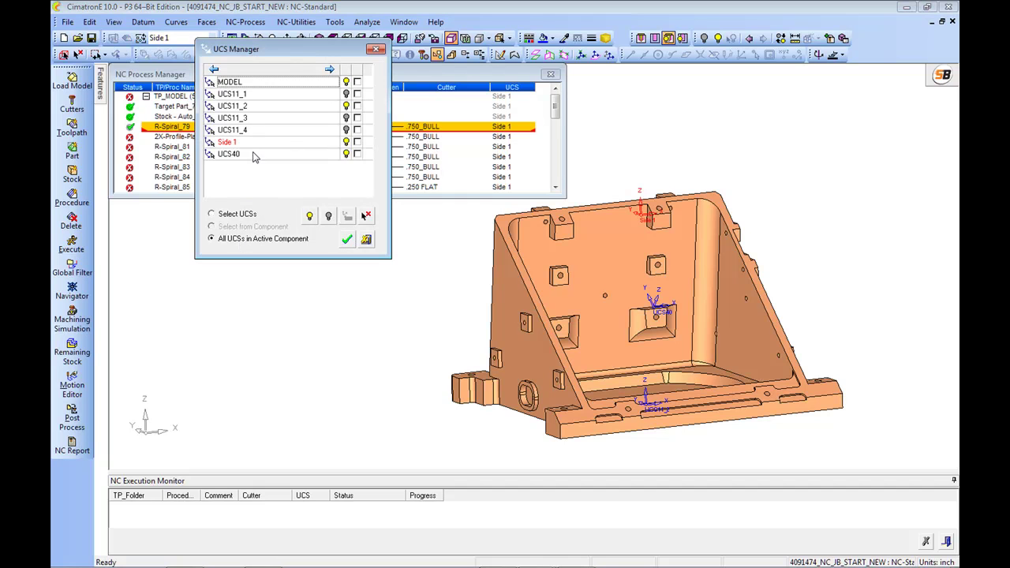
click(237, 154)
right_click(252, 155)
click(293, 179)
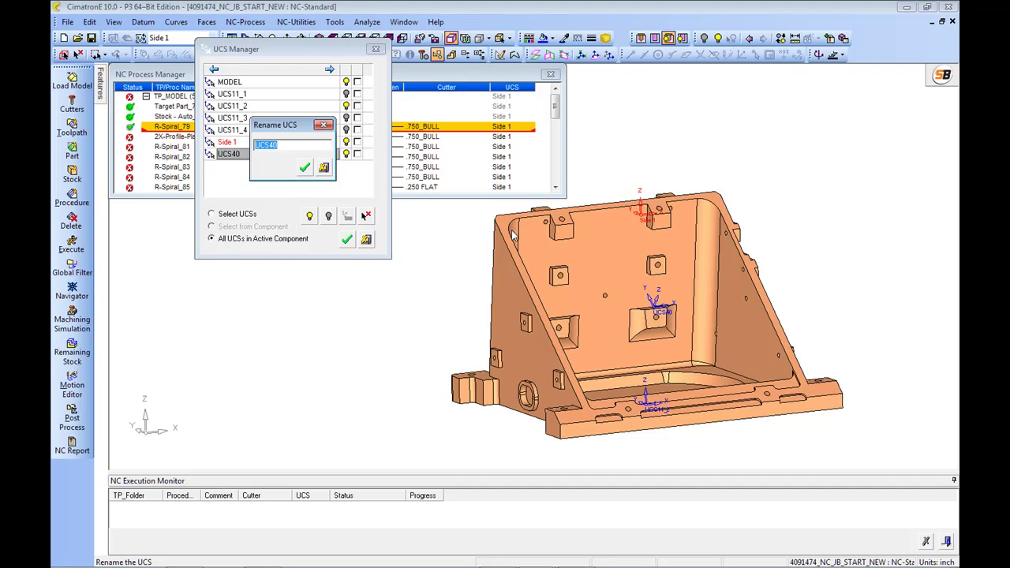
text(Side 1.1)
key(Return)
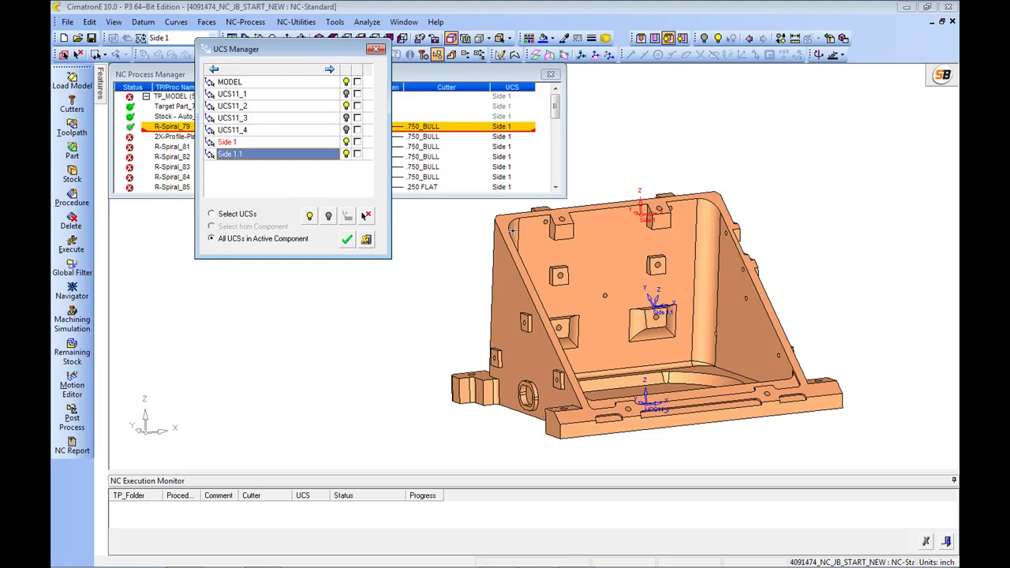
right_click(265, 156)
click(280, 166)
click(346, 239)
click(517, 137)
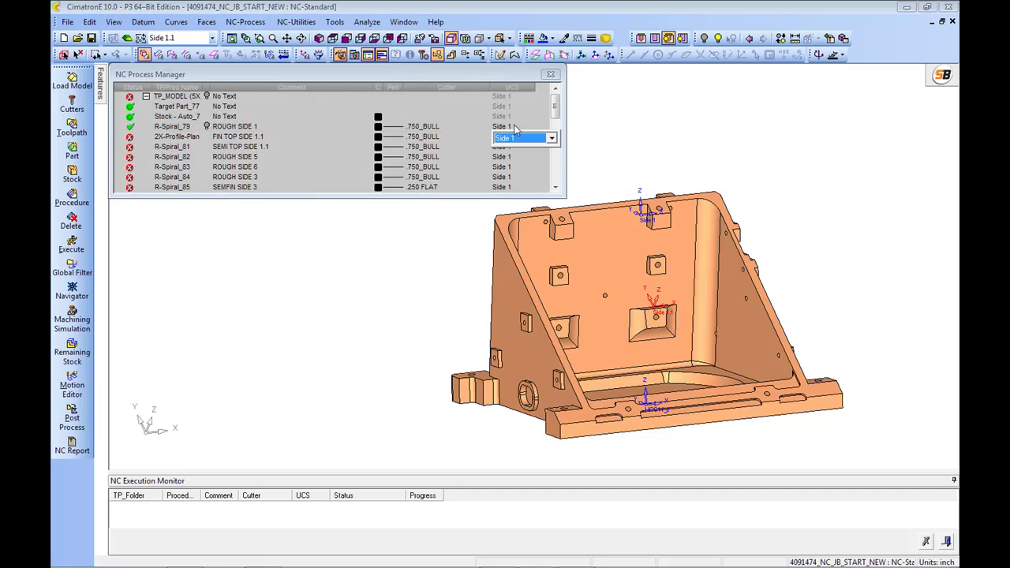
click(552, 139)
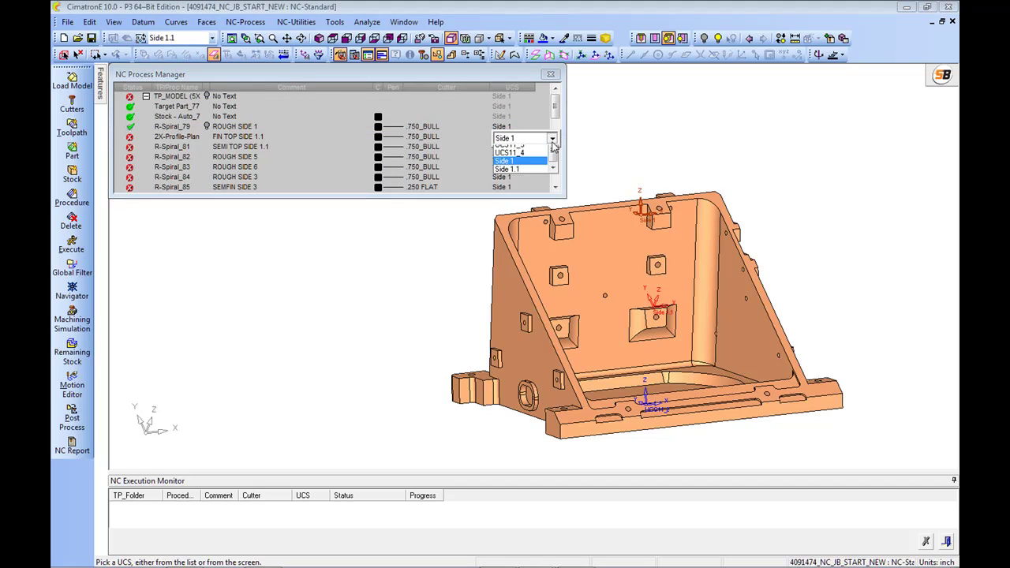
click(520, 192)
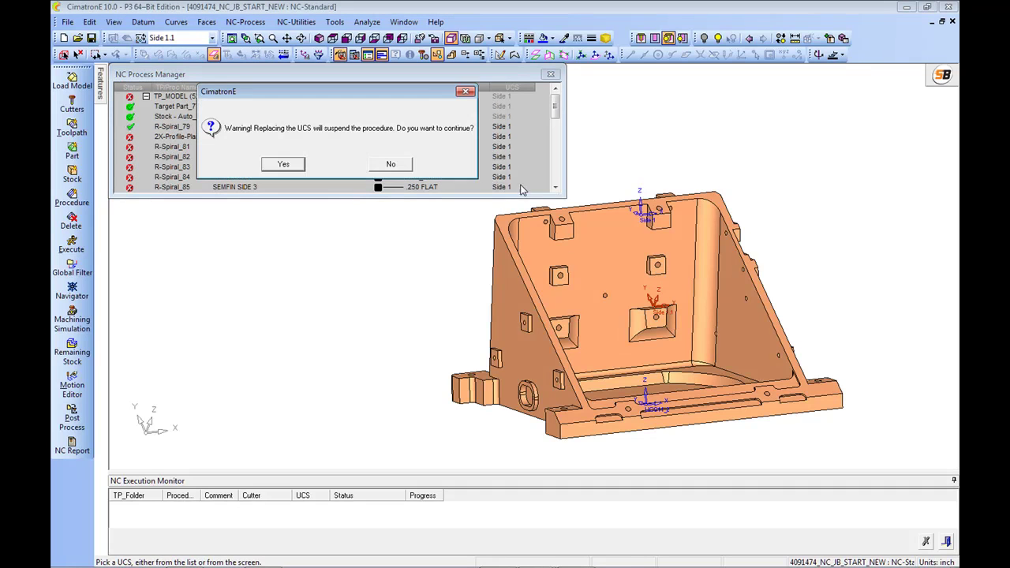
click(281, 166)
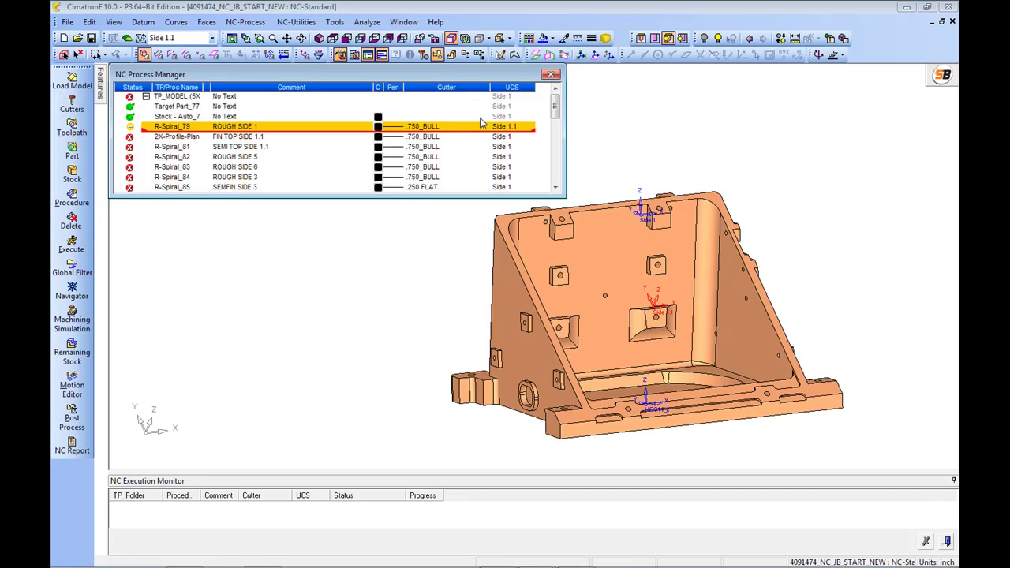
click(510, 128)
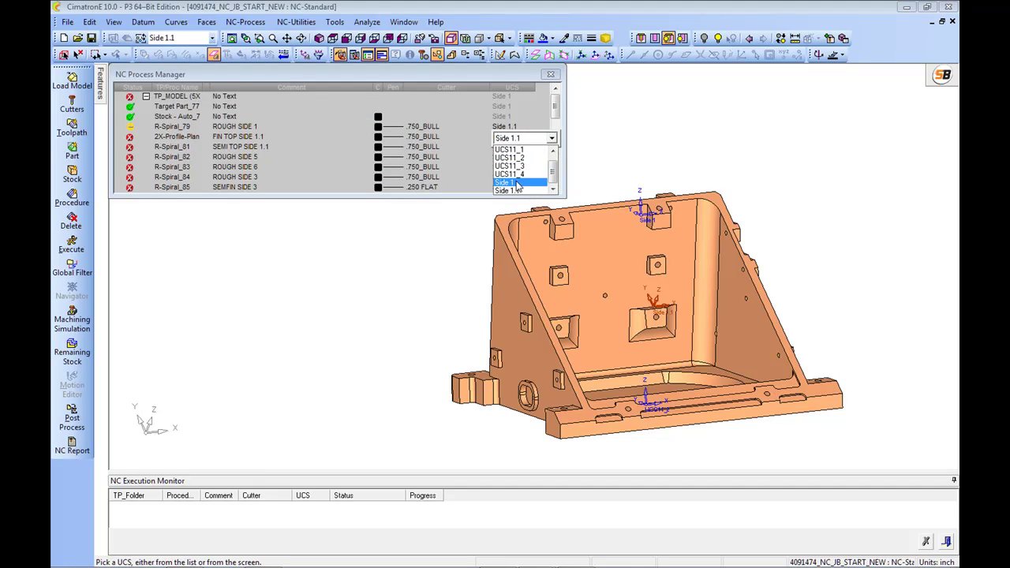
click(520, 185)
click(282, 164)
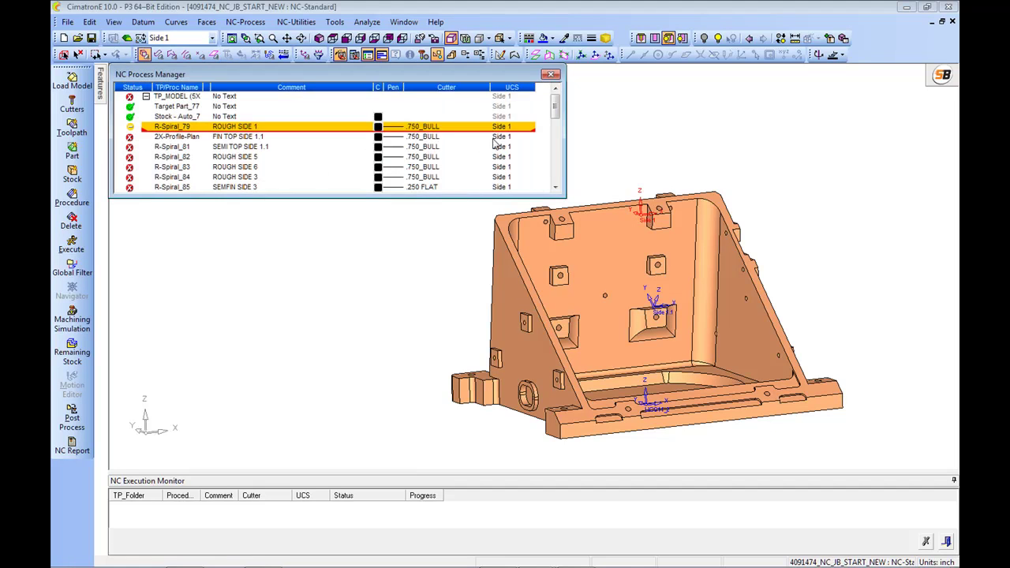
Assign the Side 1.1 UCS to the FIN TOP SIDE 1.1 procedure and accept suspending it
click(503, 141)
click(508, 142)
click(552, 148)
click(522, 200)
click(298, 166)
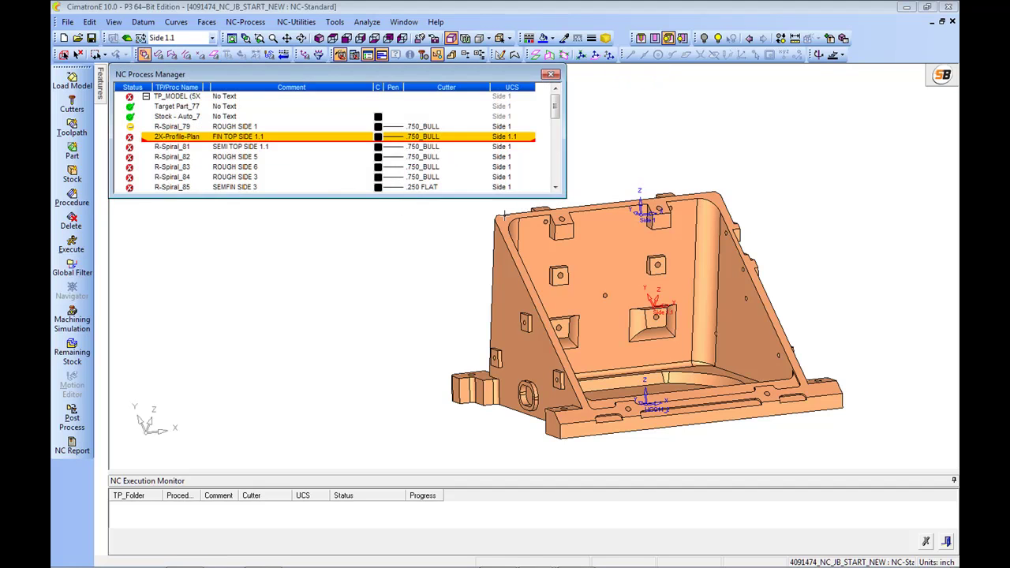
Edit the FIN TOP SIDE 1.1 procedure and chain a one-by-one projected contour from the base's end edges up one side wall
double_click(157, 140)
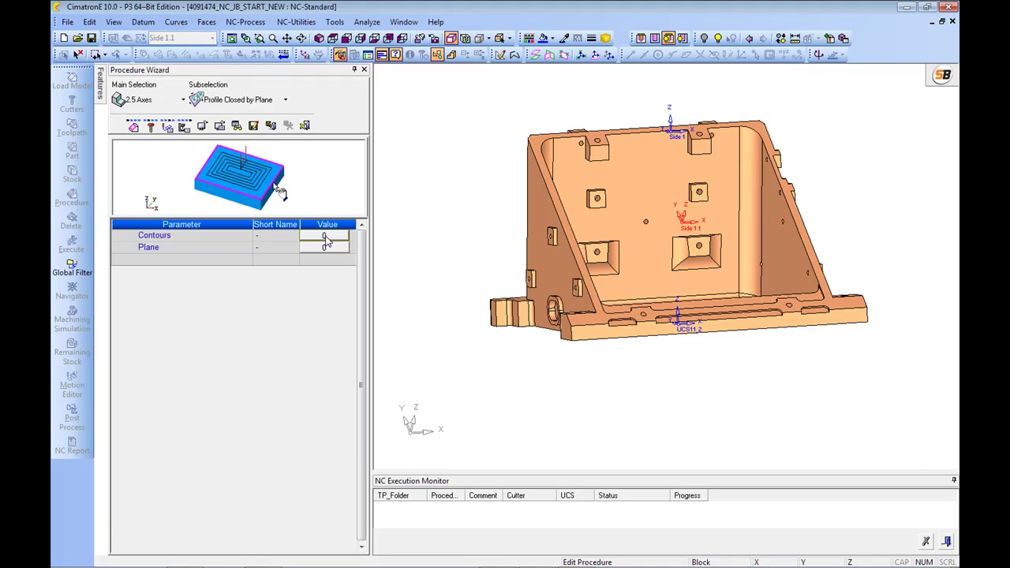
click(326, 239)
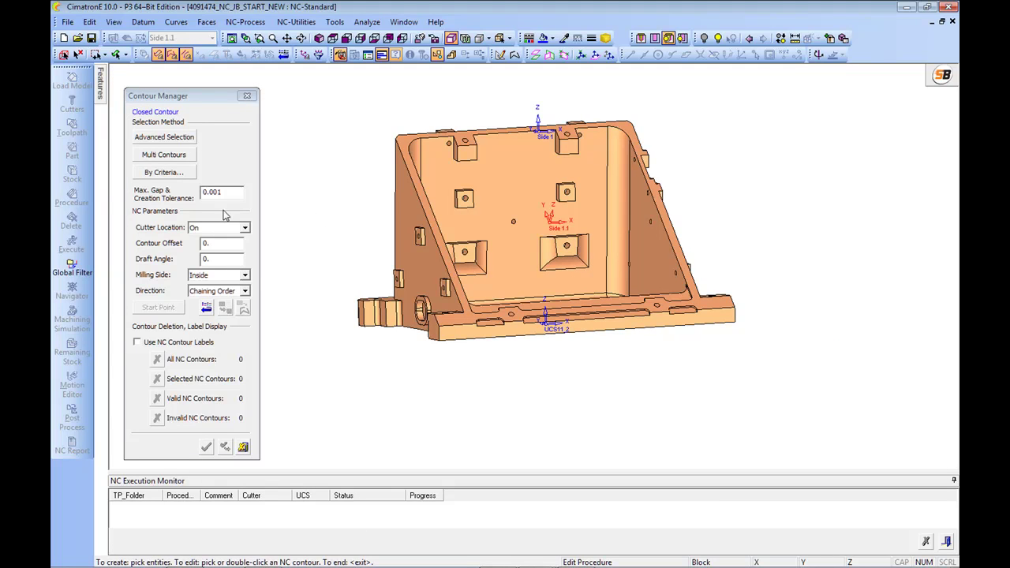
click(180, 140)
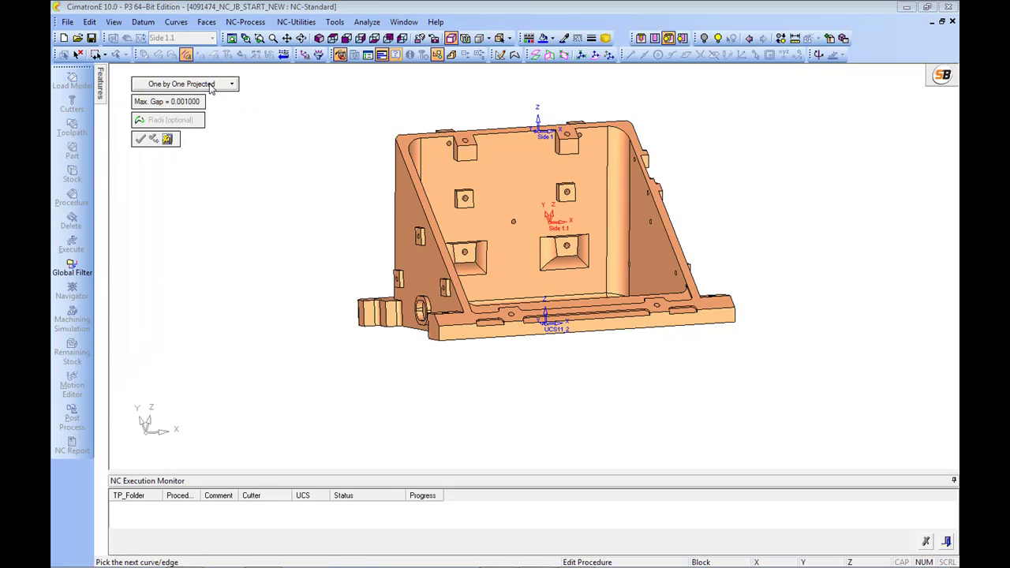
scroll(448, 278, up, 3)
ctrl+middle_drag(473, 283, 489, 300)
click(290, 321)
scroll(345, 252, down, 1)
ctrl+middle_drag(356, 292, 447, 241)
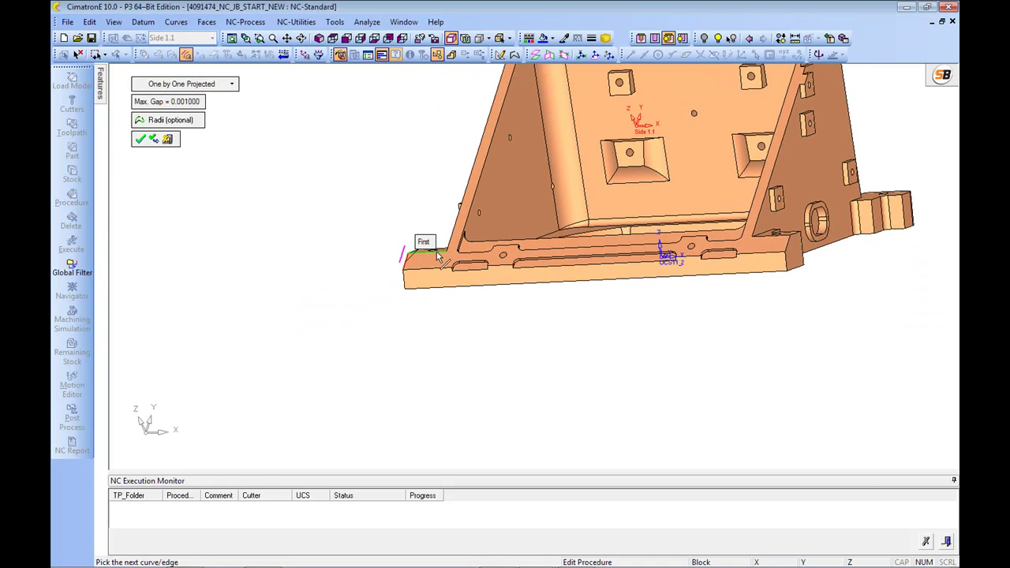
click(438, 254)
click(454, 245)
Continue the projected contour along the bracket's top edge, down the opposite side wall, and around the other base end
scroll(521, 210, down, 2)
scroll(531, 180, up, 2)
scroll(530, 180, up, 1)
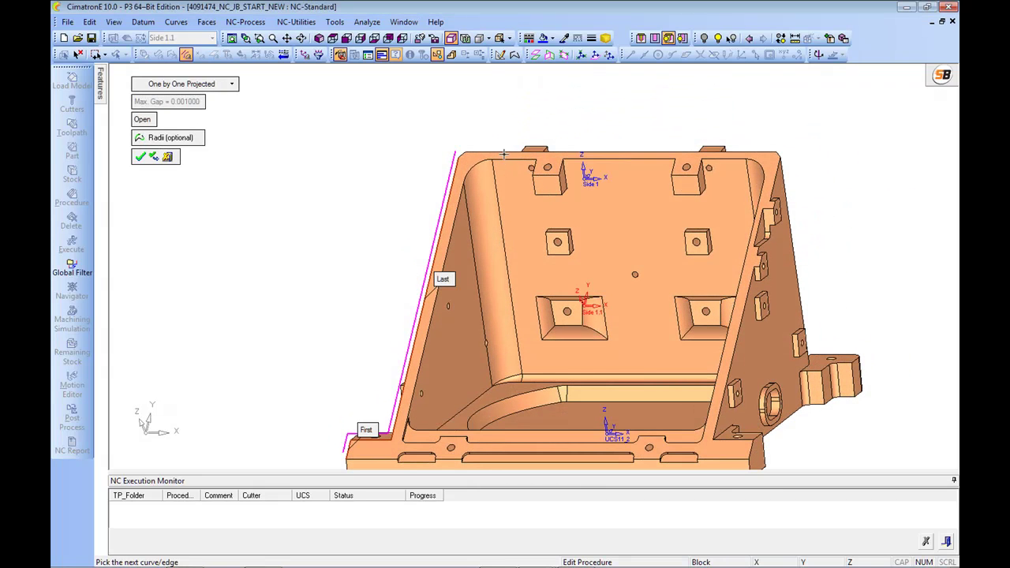
click(503, 152)
click(773, 172)
middle_drag(701, 204, 631, 217)
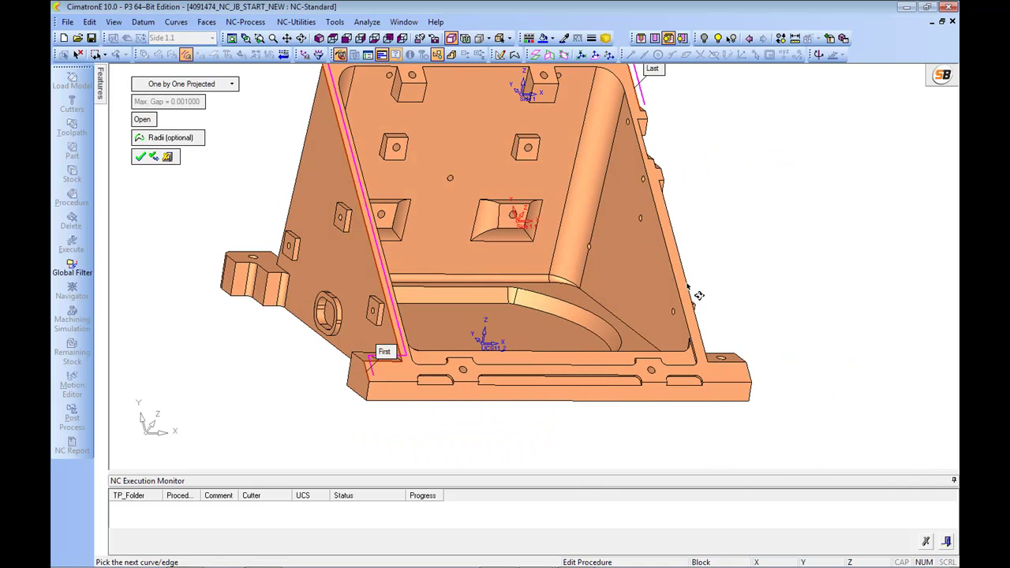
click(732, 362)
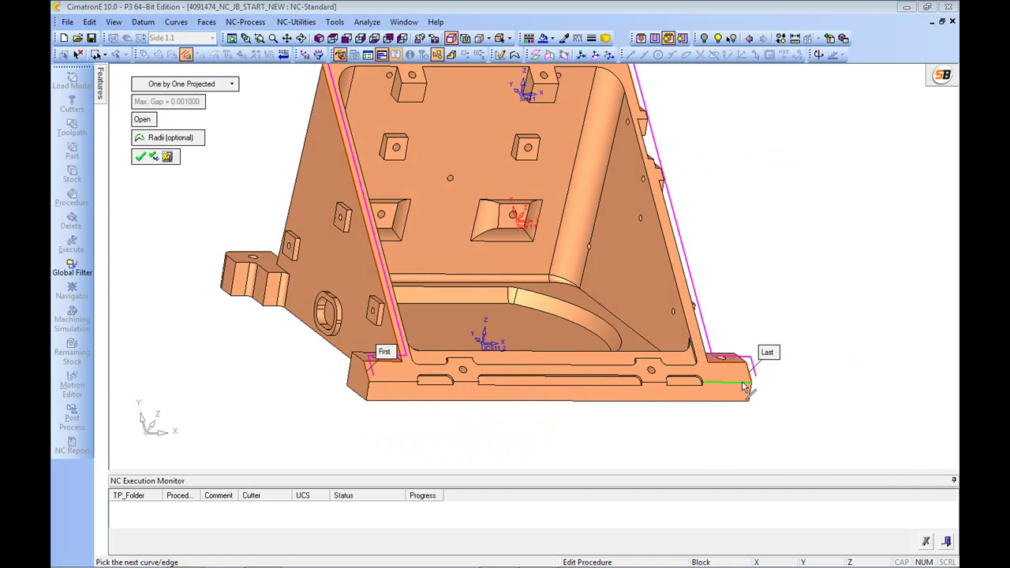
click(742, 383)
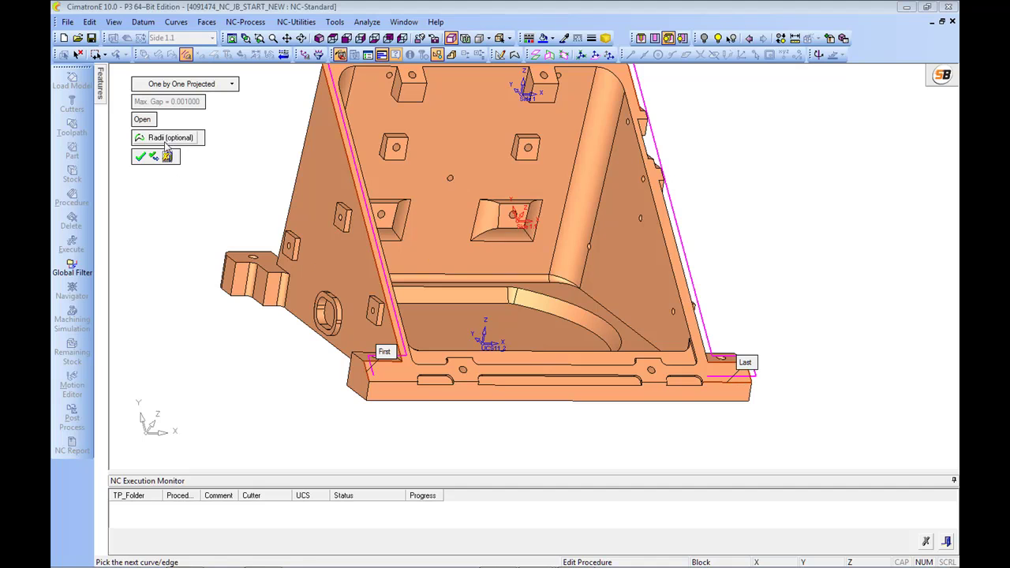
Close the projected contour and accept it for the procedure with the cutter location left On
click(149, 122)
scroll(187, 184, down, 2)
middle_drag(187, 184, 282, 211)
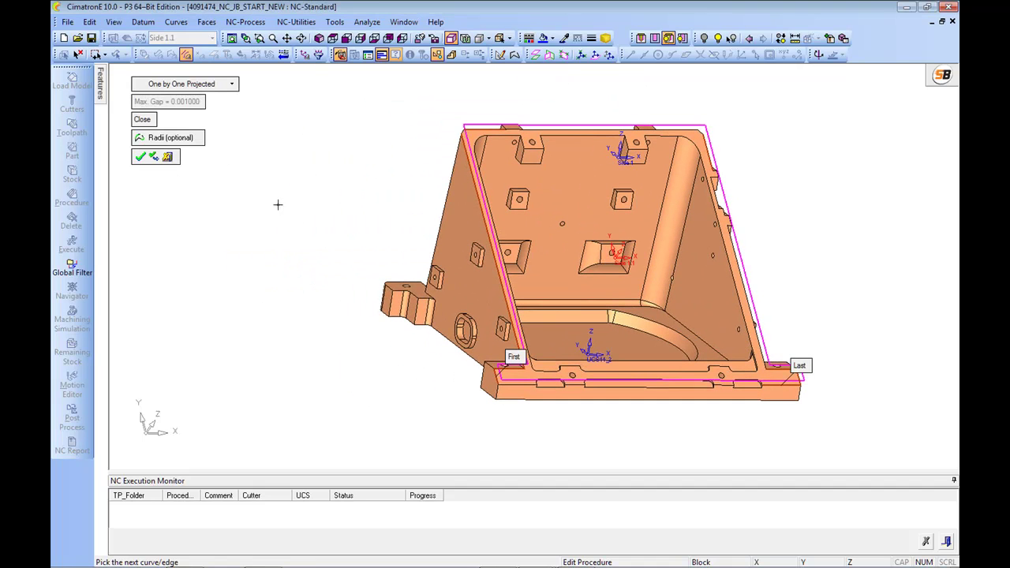
click(141, 156)
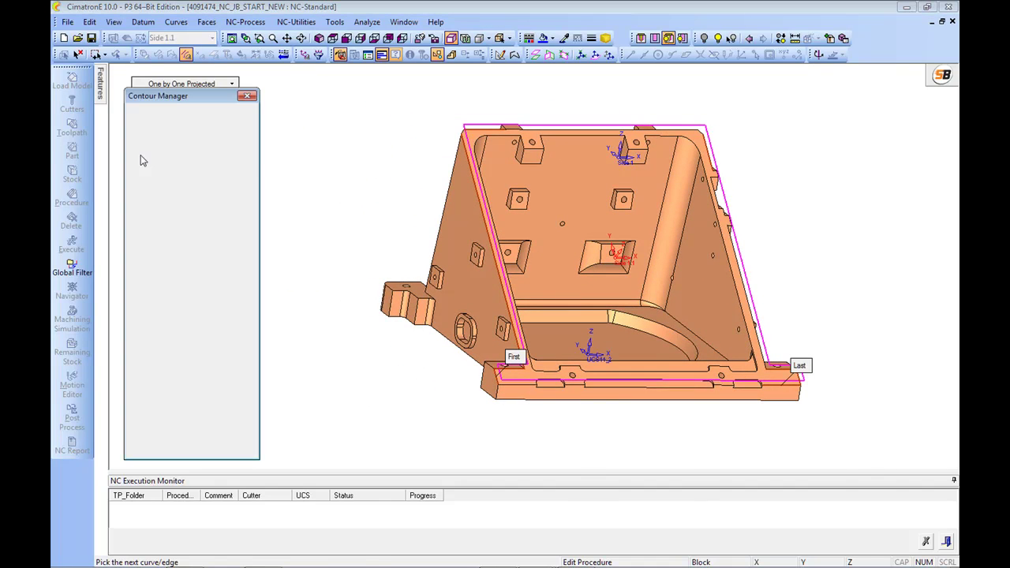
middle_drag(353, 264, 386, 250)
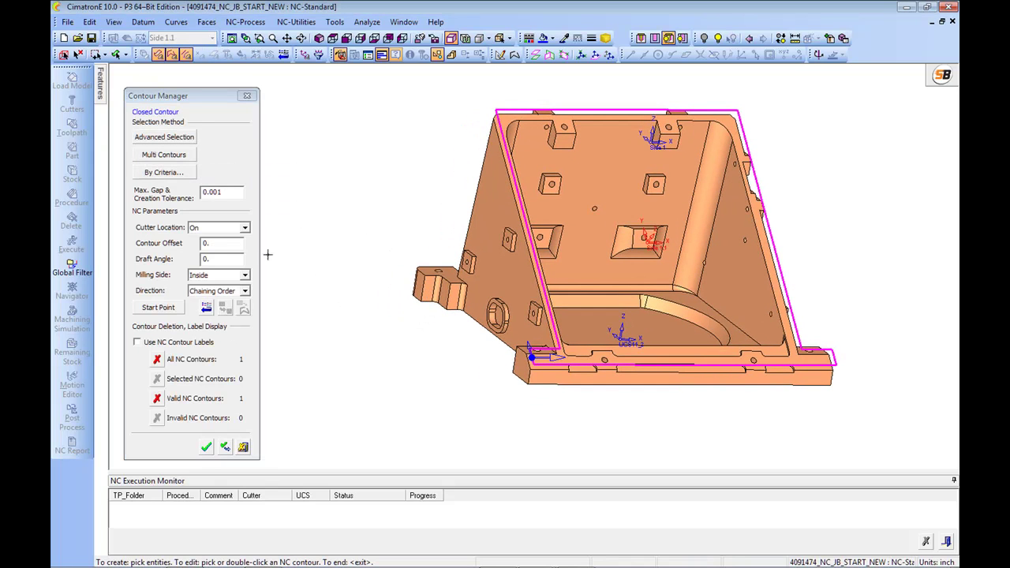
click(207, 447)
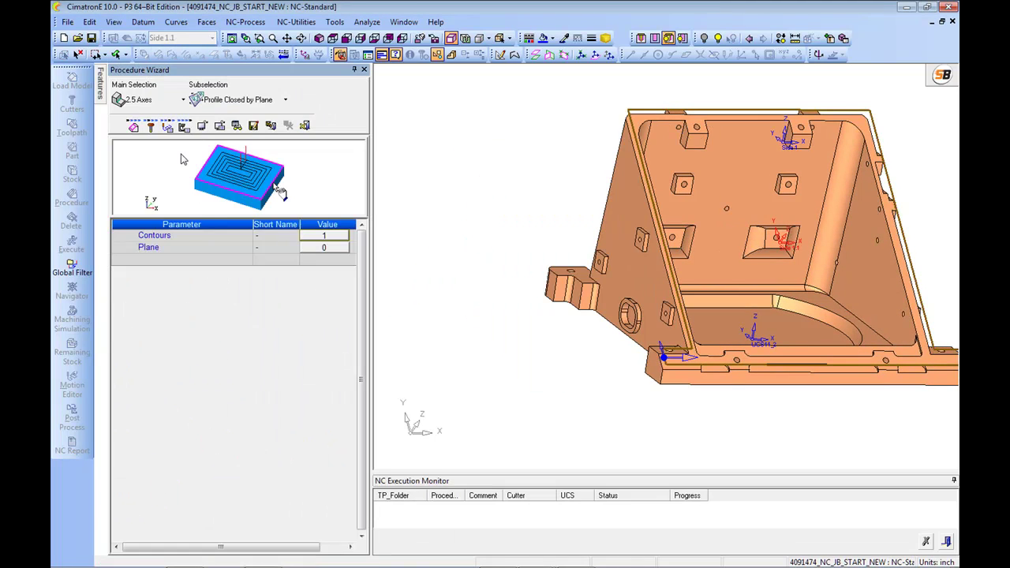
Pick the machining plane on the bracket's sloped rim and open the procedure's motion parameters
click(315, 249)
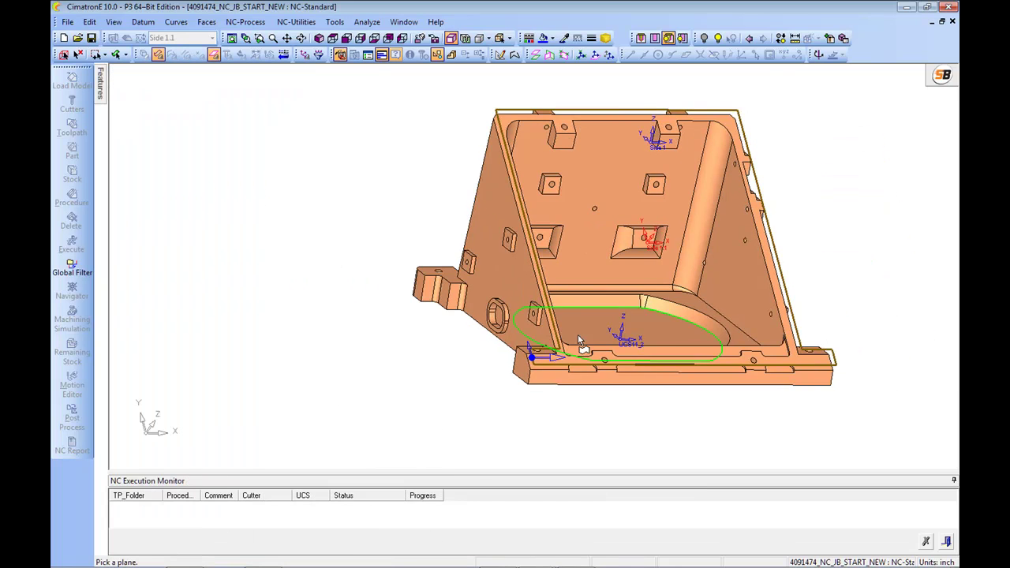
click(584, 393)
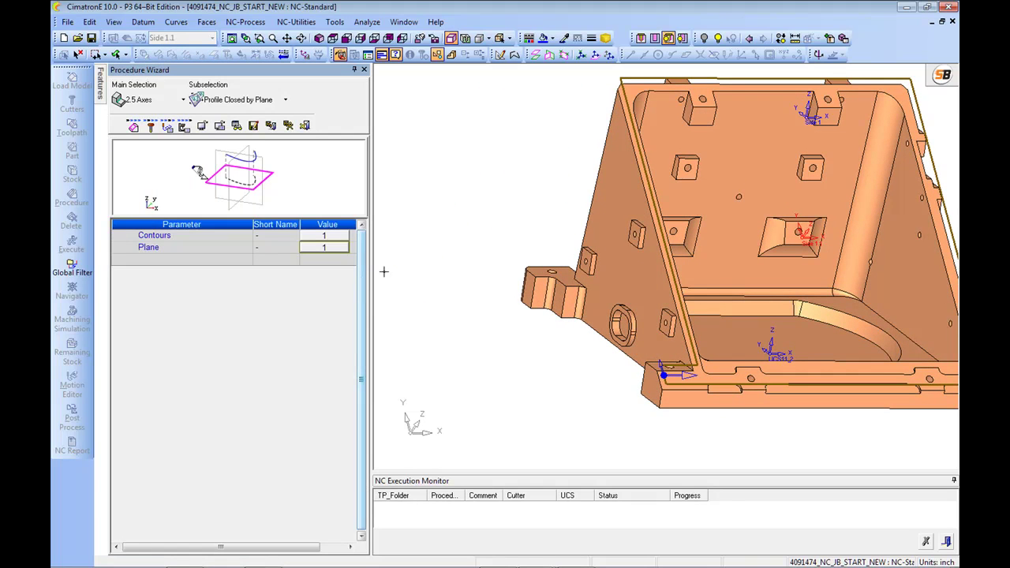
click(166, 127)
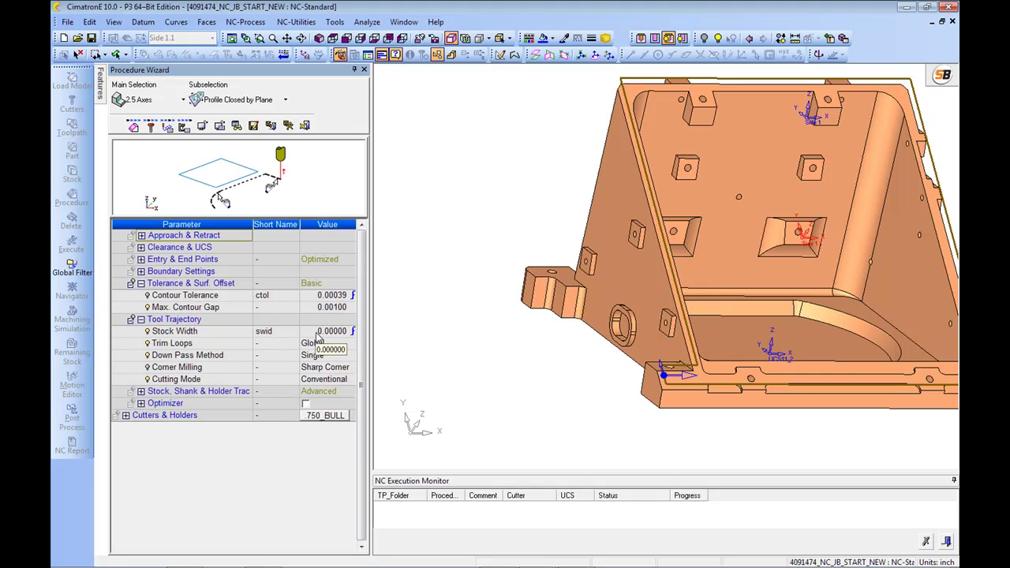
Review the boundary settings of the FIN TOP SIDE 1.1 procedure and save and calculate it
click(141, 272)
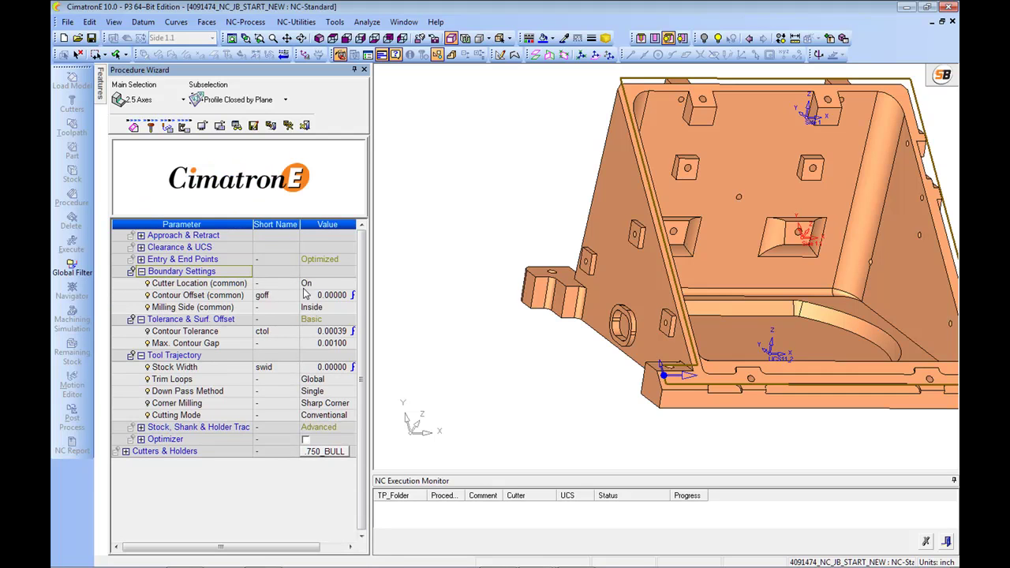
right_click(449, 248)
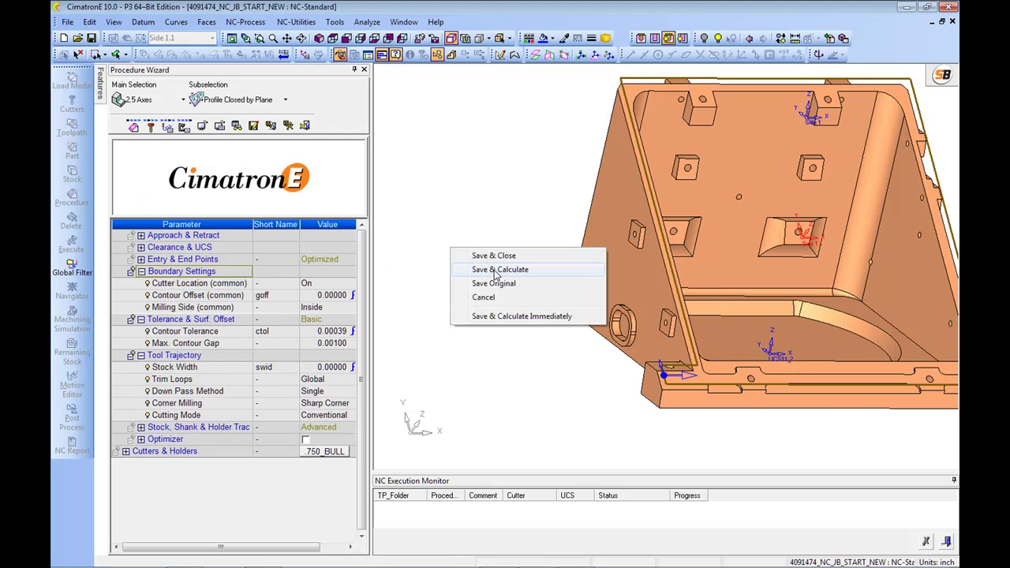
click(496, 271)
click(438, 319)
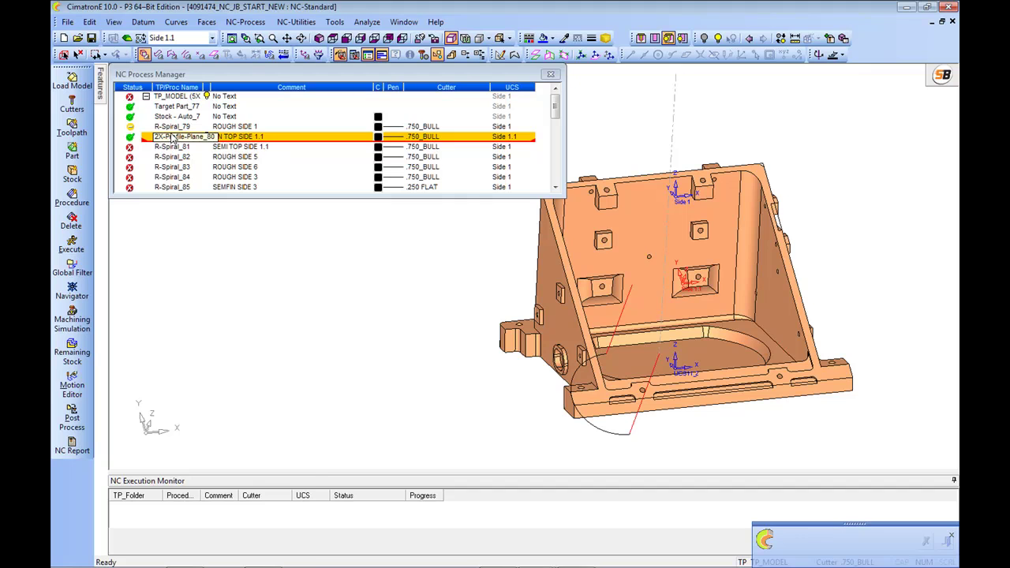
Execute the suspended ROUGH SIDE 1 procedure
right_click(171, 127)
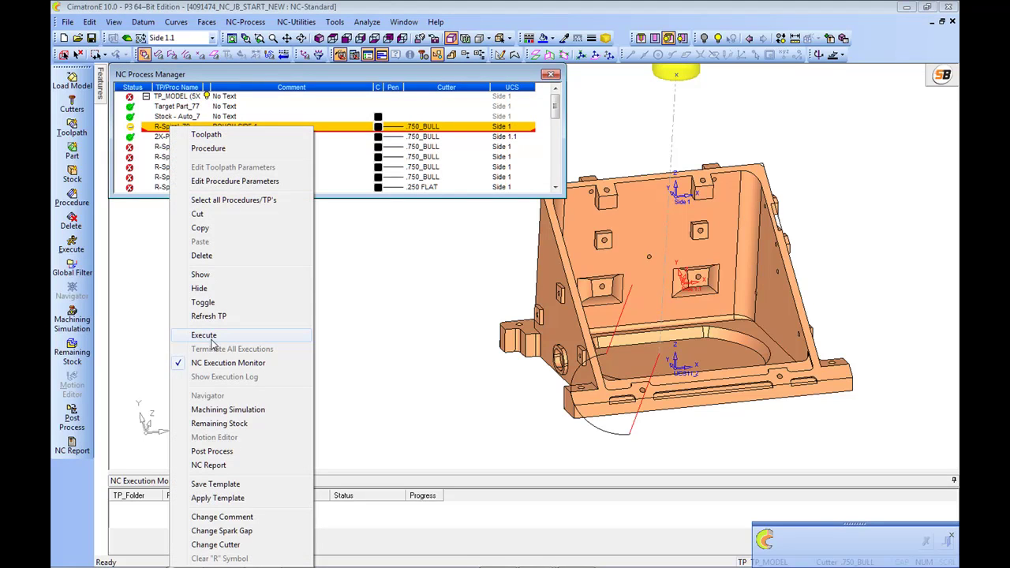
click(207, 335)
click(287, 216)
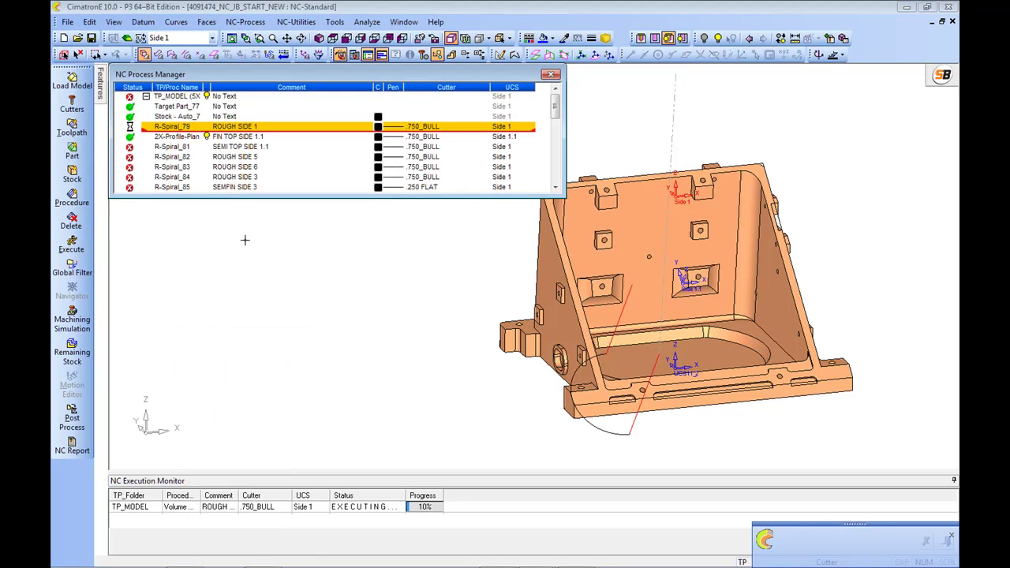
Simulate the FIN TOP SIDE 1.1 toolpath in the Navigator and examine the tool's approach and contour motion around the bracket
right_click(172, 139)
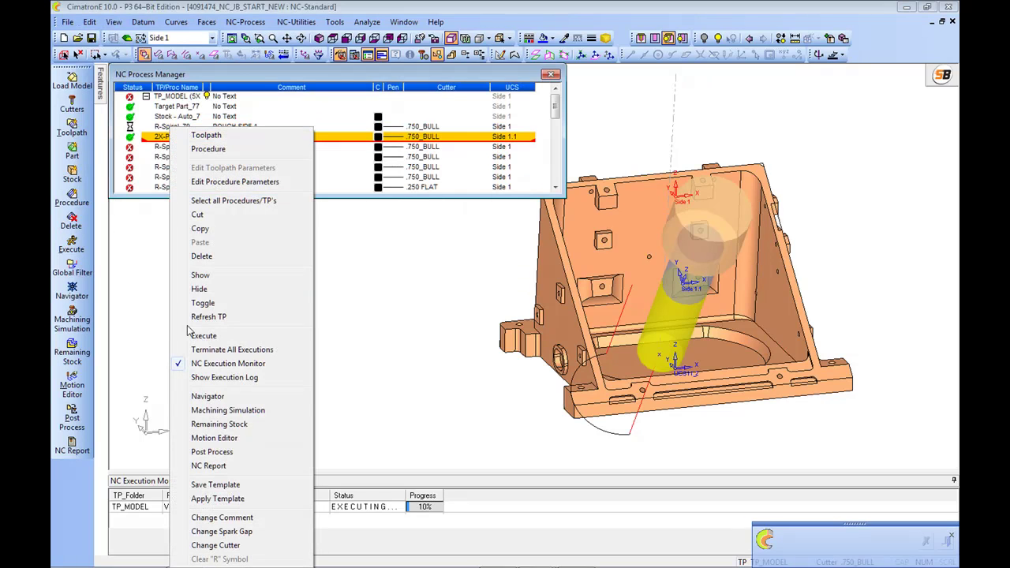
click(223, 397)
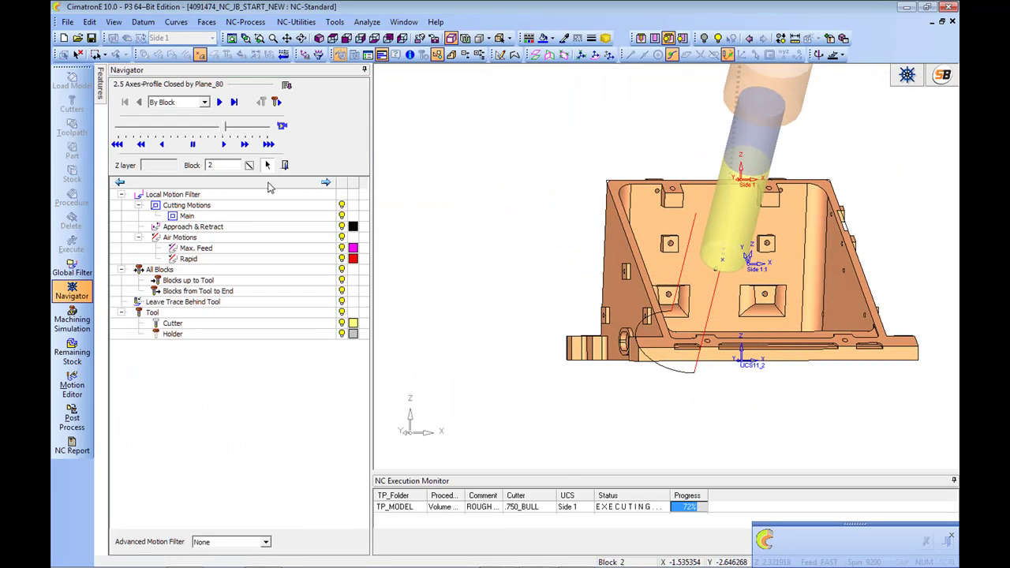
click(282, 127)
middle_drag(485, 332, 566, 356)
scroll(530, 272, up, 3)
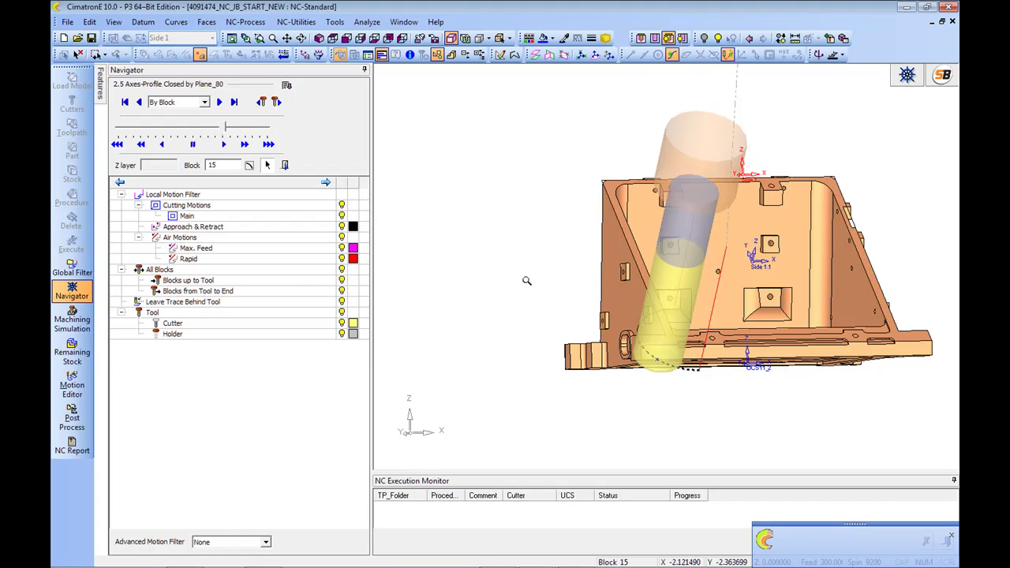
scroll(519, 273, up, 2)
ctrl+middle_drag(518, 254, 416, 218)
scroll(415, 218, down, 1)
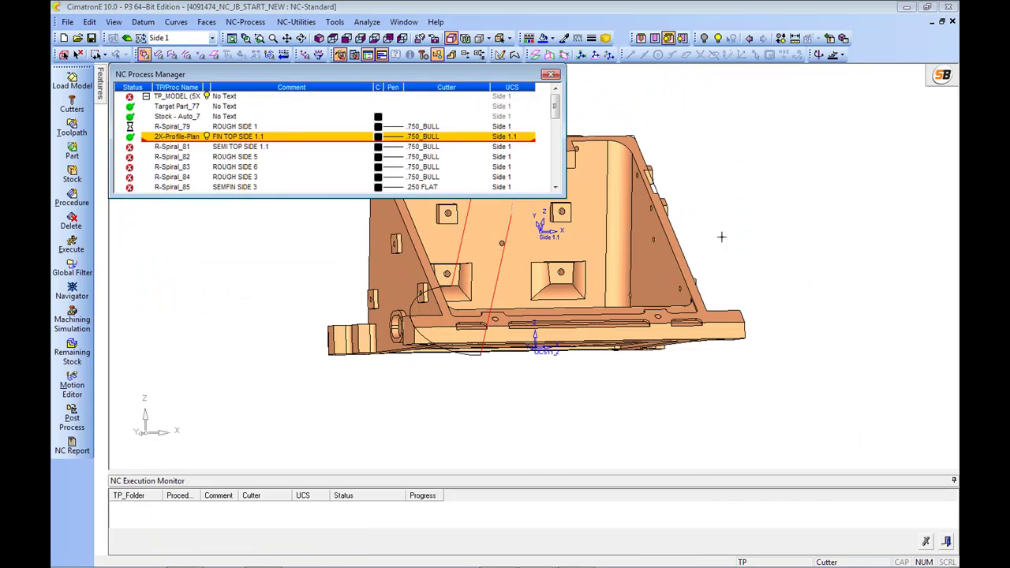
middle_drag(688, 245, 695, 265)
Edit the FIN TOP SIDE 1.1 procedure's tangent approach, setting its arc radius to 0.00008 and its extension to 0.75
double_click(180, 137)
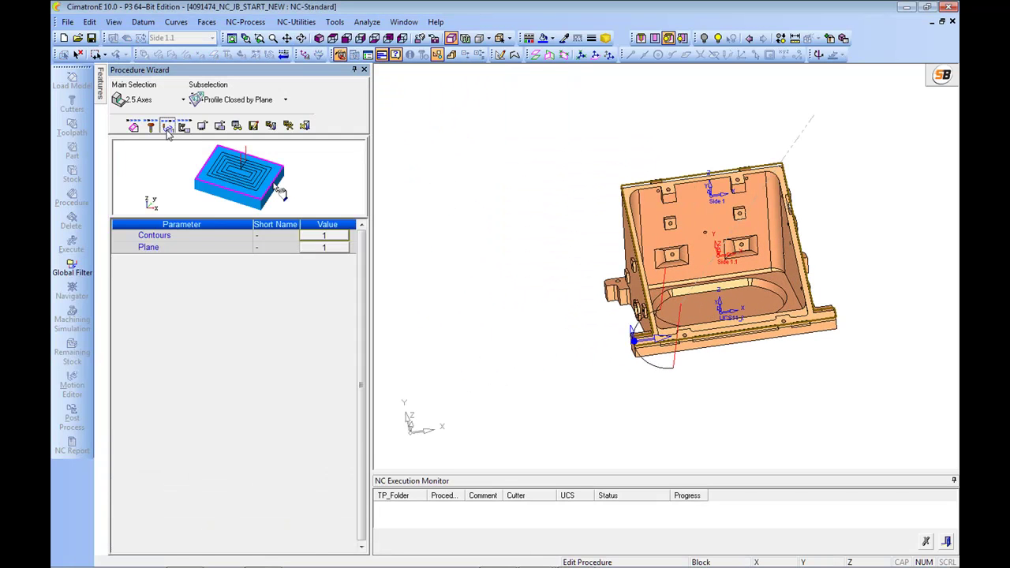
click(168, 128)
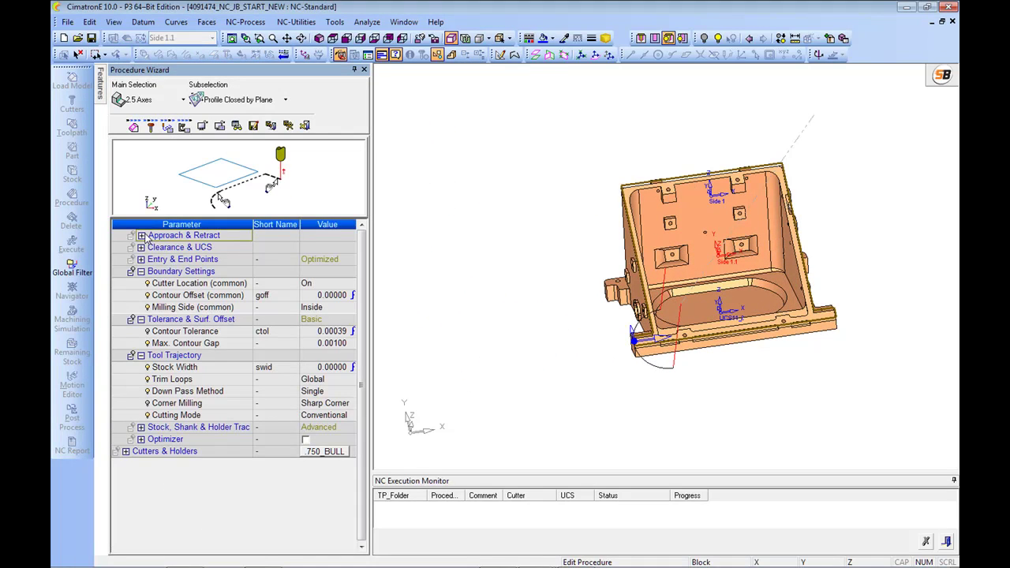
click(141, 260)
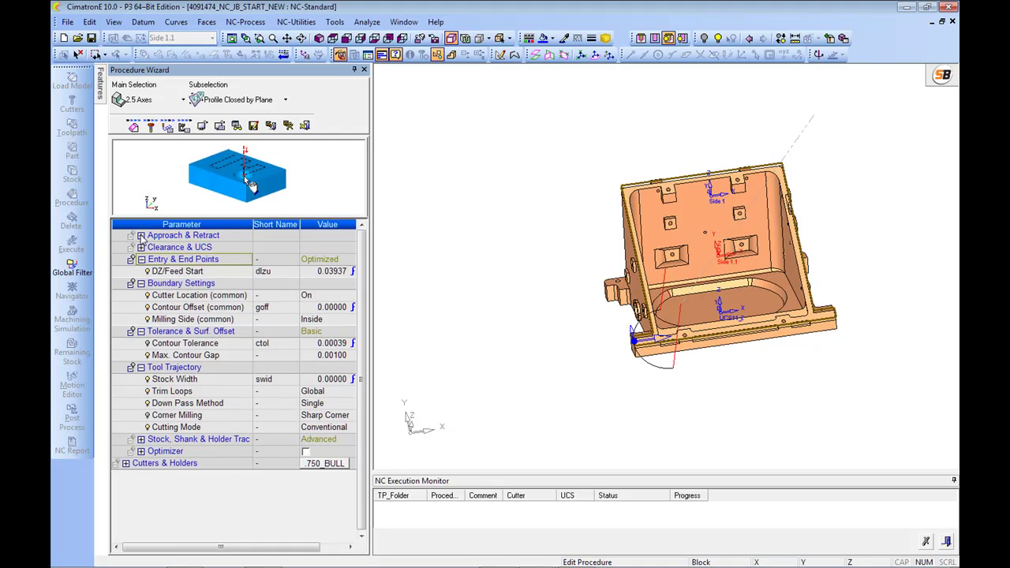
click(141, 236)
mouse_move(527, 285)
ctrl+mouse_down()
mouse_move(545, 264)
mouse_move(541, 290)
ctrl+mouse_up()
ctrl+middle_drag(541, 290, 516, 269)
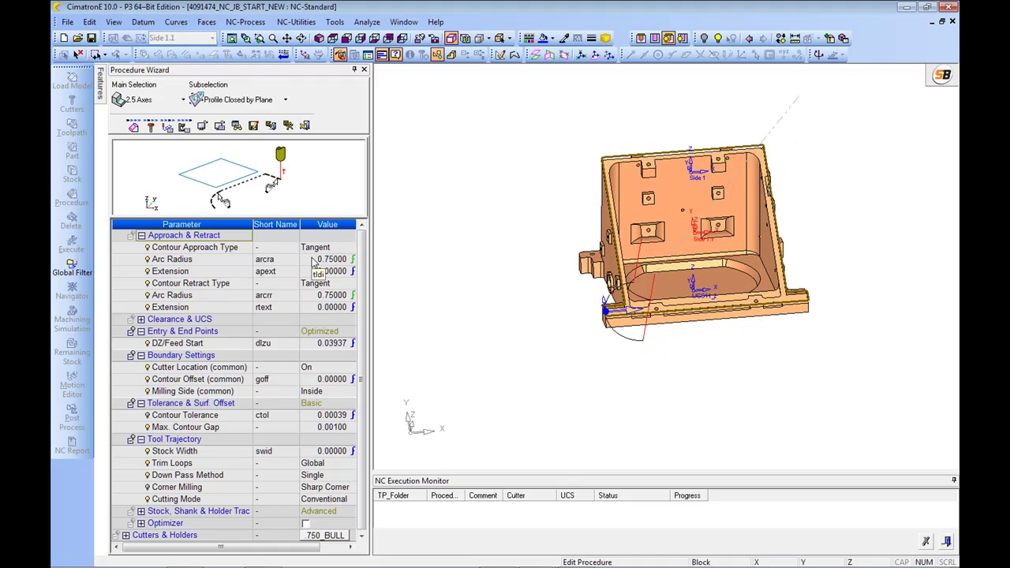
click(313, 260)
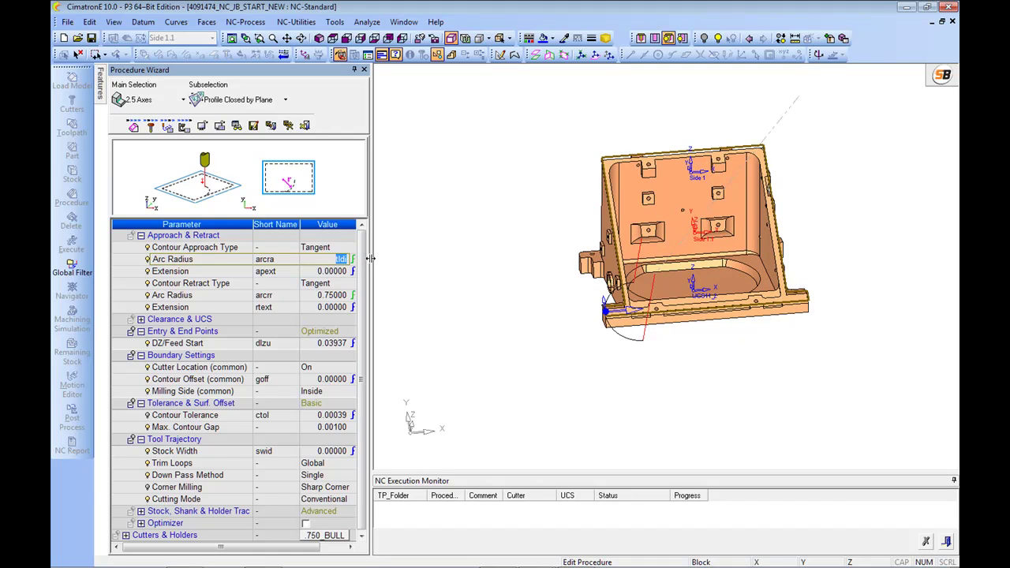
click(310, 274)
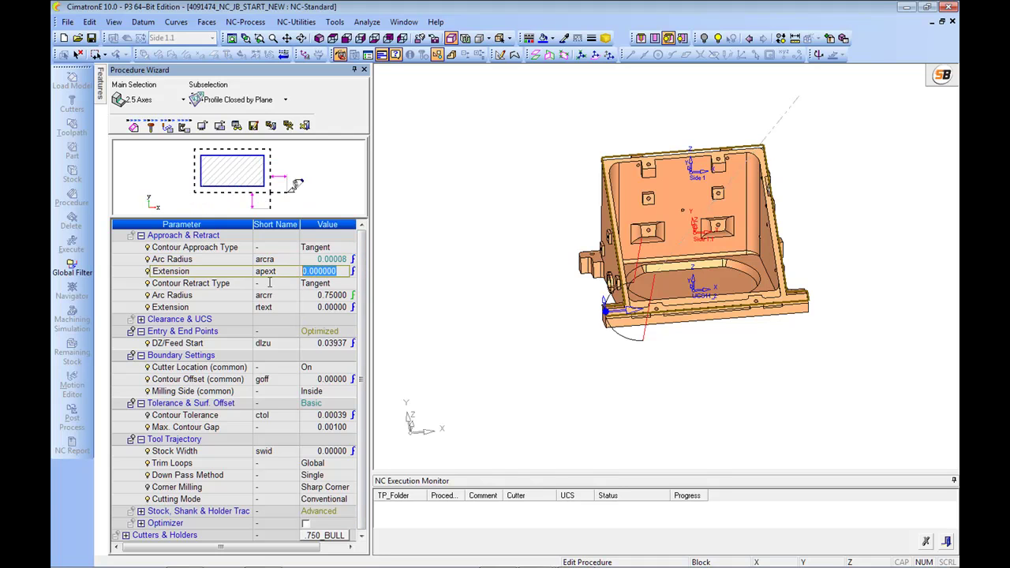
key(BackSpace)
Set the contour retract's arc radius to 0.00008 and its extension to 0.75, and save and calculate the procedure
click(313, 294)
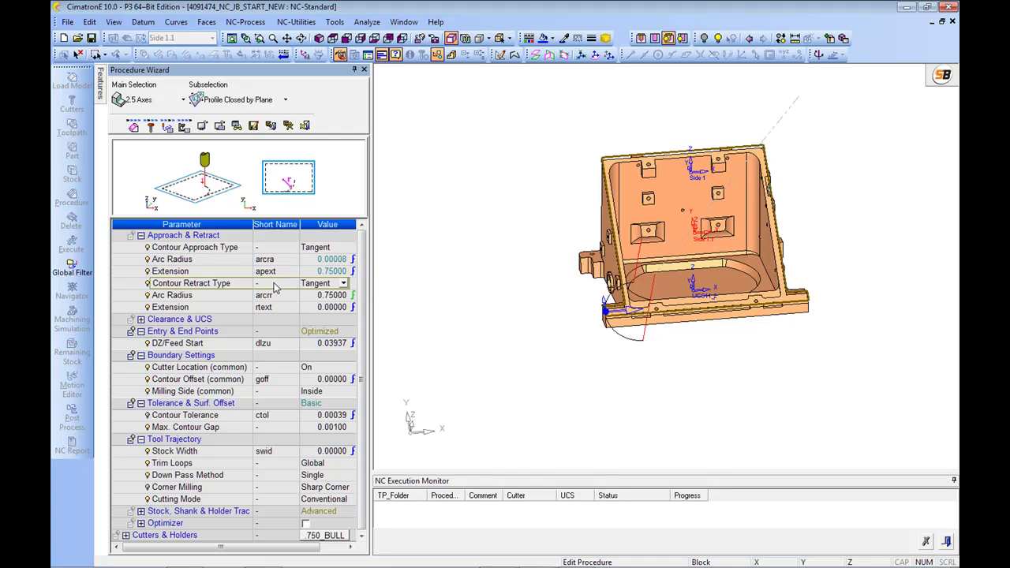
click(311, 308)
key(BackSpace)
text(.75)
right_click(487, 248)
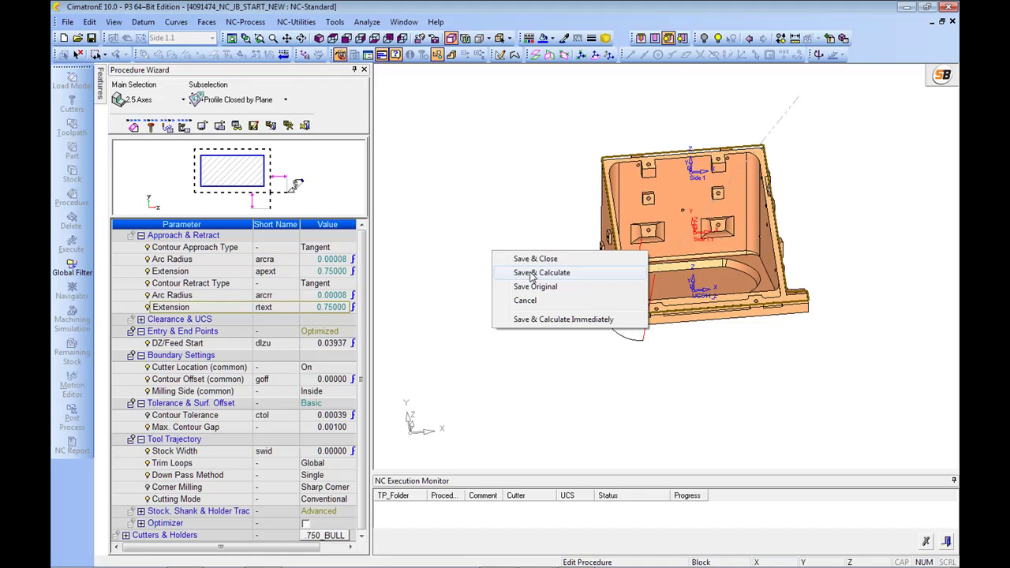
click(532, 273)
click(428, 318)
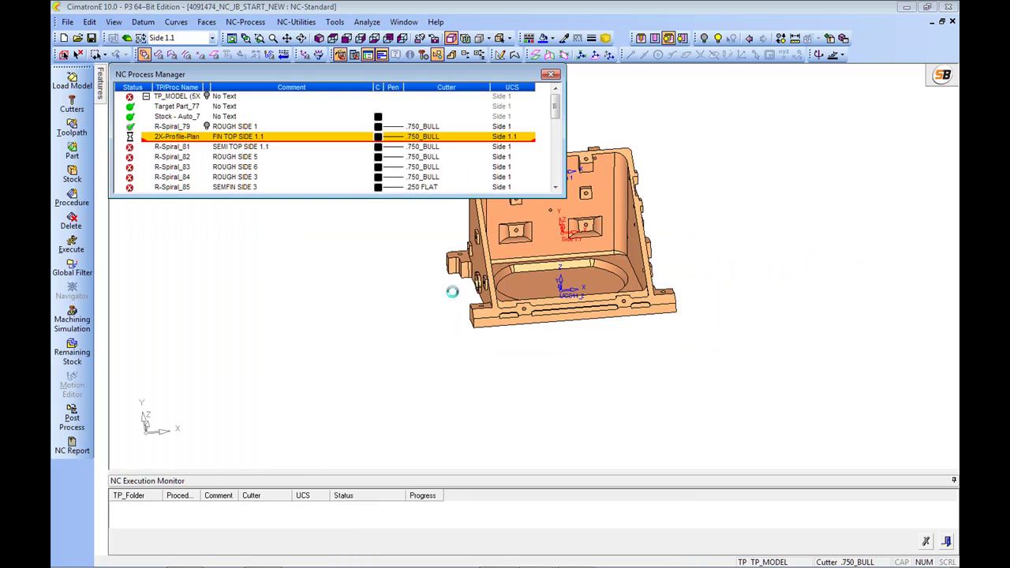
Inspect the recalculated FIN TOP SIDE 1.1 toolpath around the bracket and hide it
ctrl+drag(498, 335, 584, 362)
scroll(584, 361, up, 2)
ctrl+middle_drag(583, 362, 605, 367)
ctrl+drag(605, 367, 599, 313)
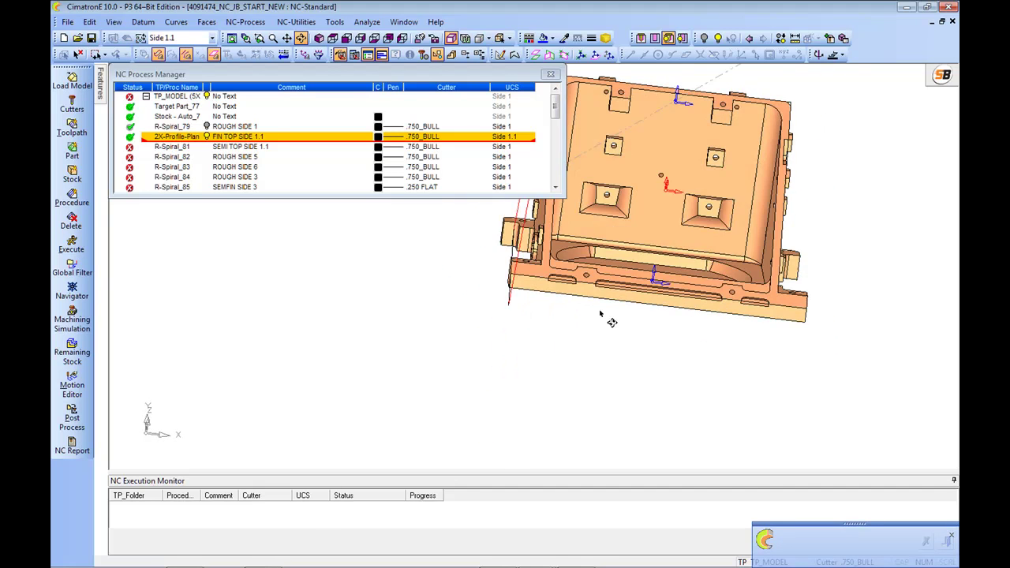
ctrl+middle_drag(600, 313, 669, 386)
click(207, 138)
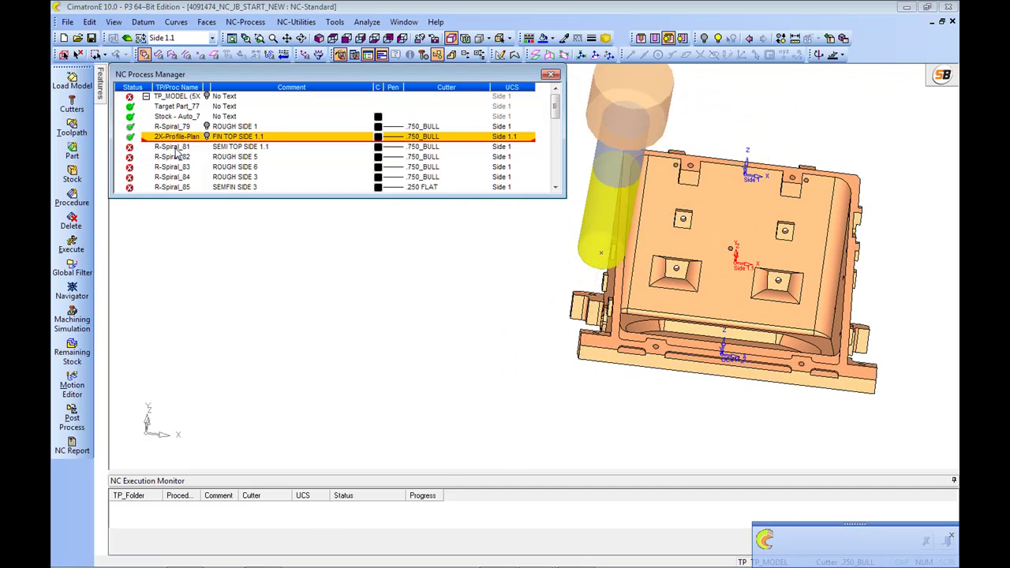
Replace the UCS of the SEMI TOP SIDE 1.1 procedure with Side 1.1 and accept suspending the procedure
click(178, 148)
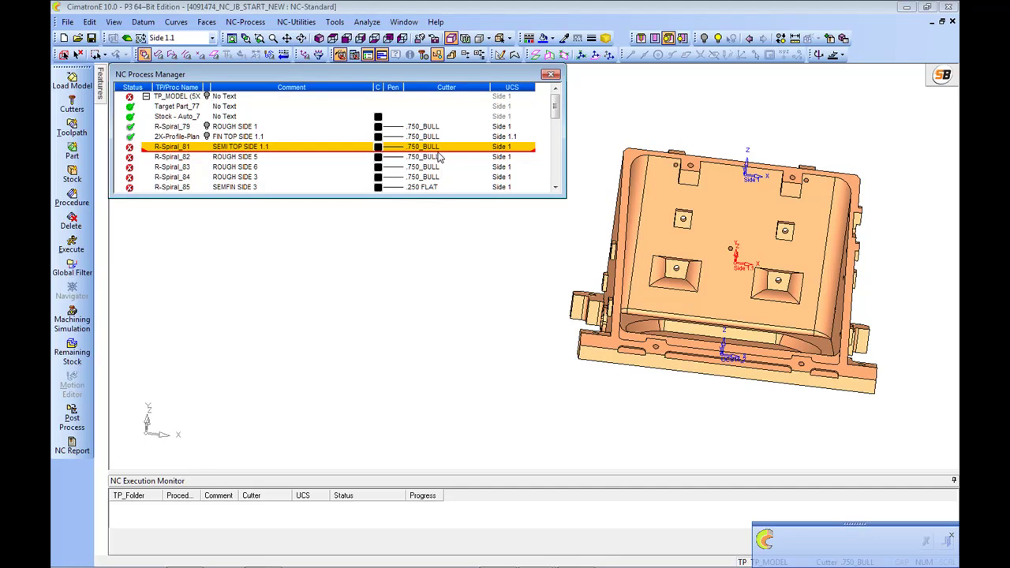
ctrl+drag(588, 214, 697, 272)
ctrl+middle_drag(696, 272, 646, 245)
ctrl+drag(646, 245, 601, 230)
ctrl+middle_drag(602, 230, 618, 267)
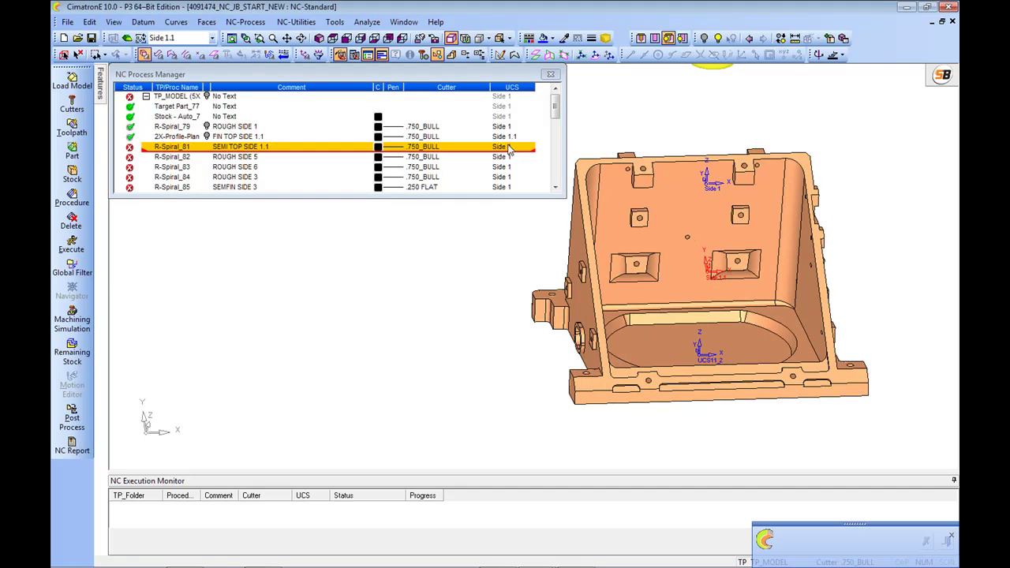
double_click(512, 149)
click(551, 159)
click(519, 211)
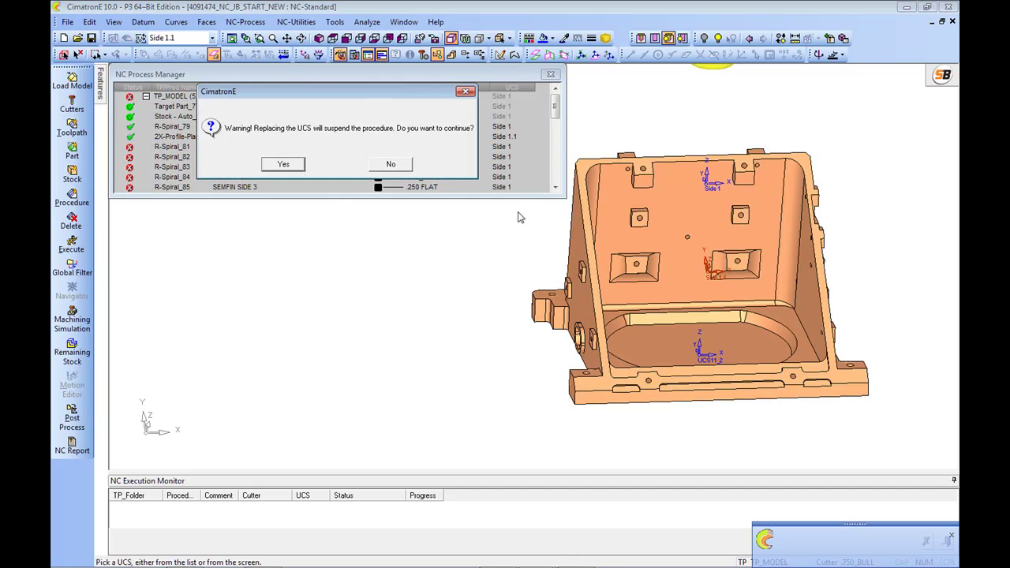
click(284, 164)
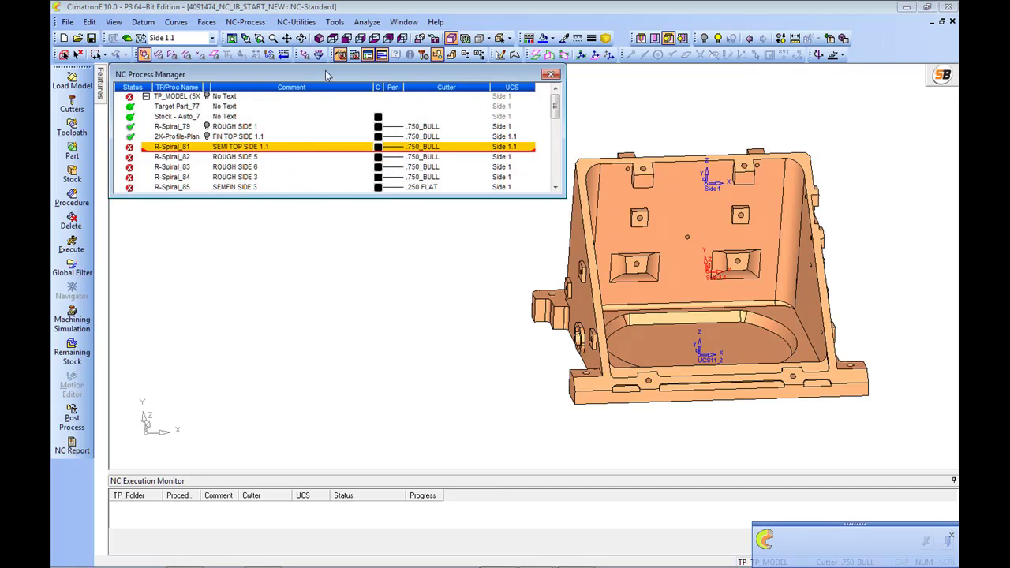
Edit the SEMI TOP SIDE 1.1 procedure and select all of the bracket's faces as its part surfaces
scroll(742, 289, up, 2)
middle_drag(741, 290, 712, 324)
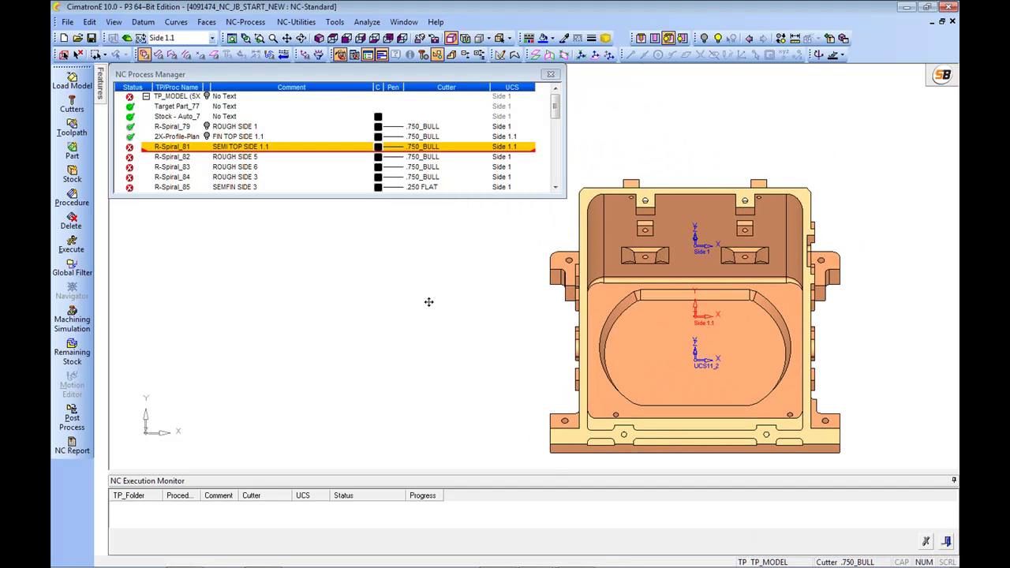
scroll(458, 340, down, 2)
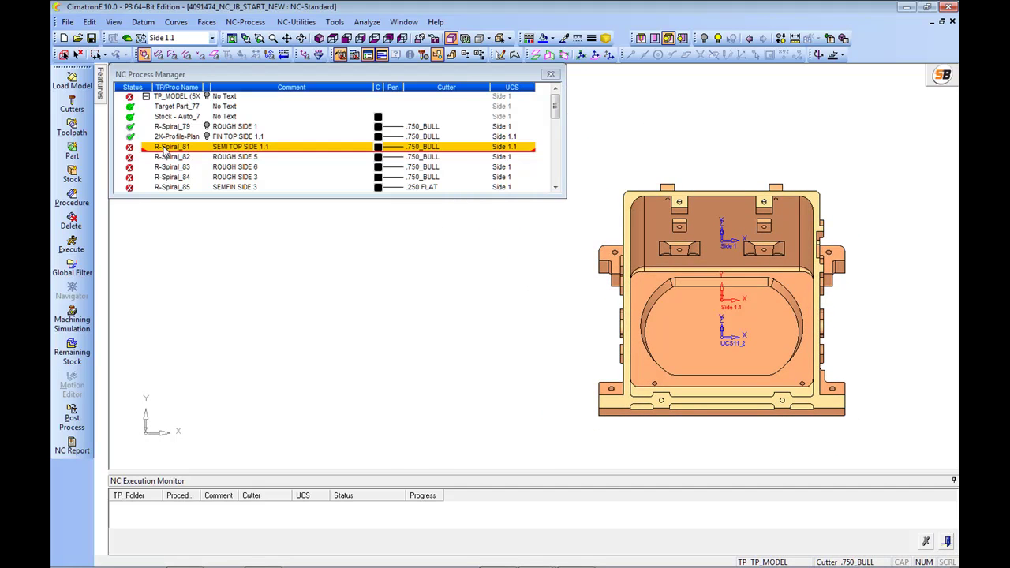
double_click(164, 151)
drag(449, 169, 821, 394)
middle_click(852, 353)
right_click(497, 232)
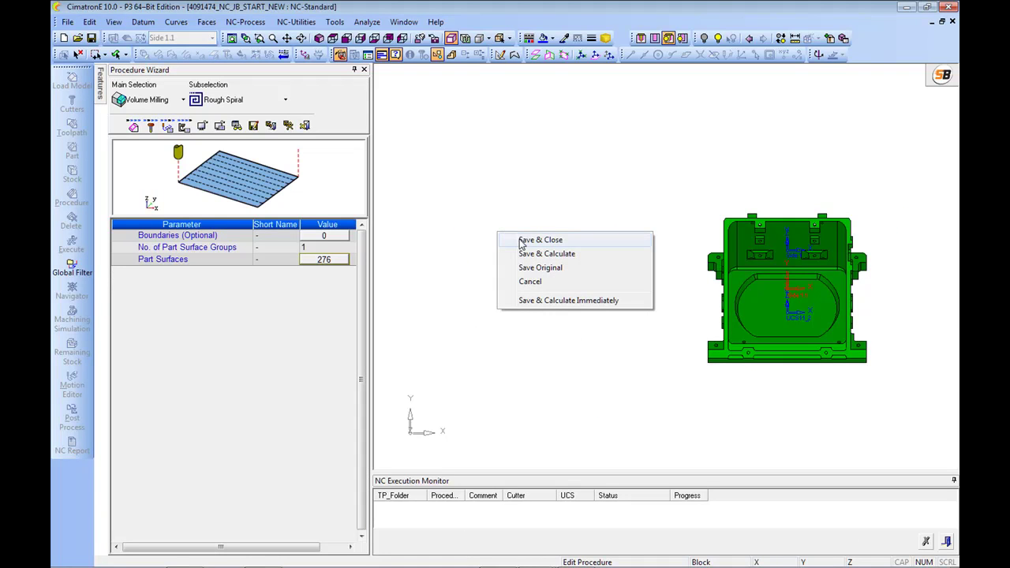
click(475, 180)
Sketch a rectangular boundary for the procedure along the bracket's rim, from the upper corner to the opposite lower corner by the base
click(322, 237)
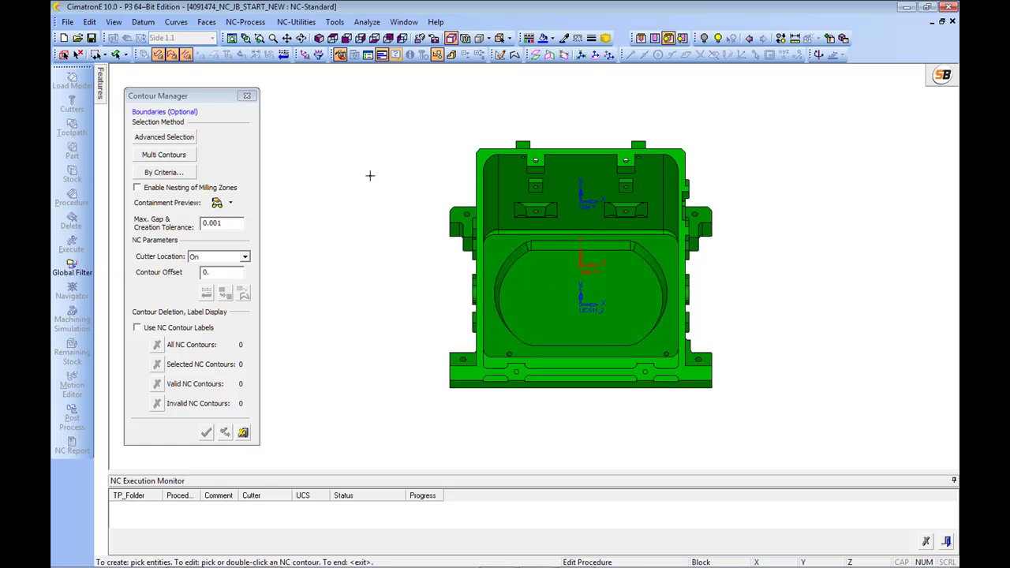
key(s)
middle_click(370, 173)
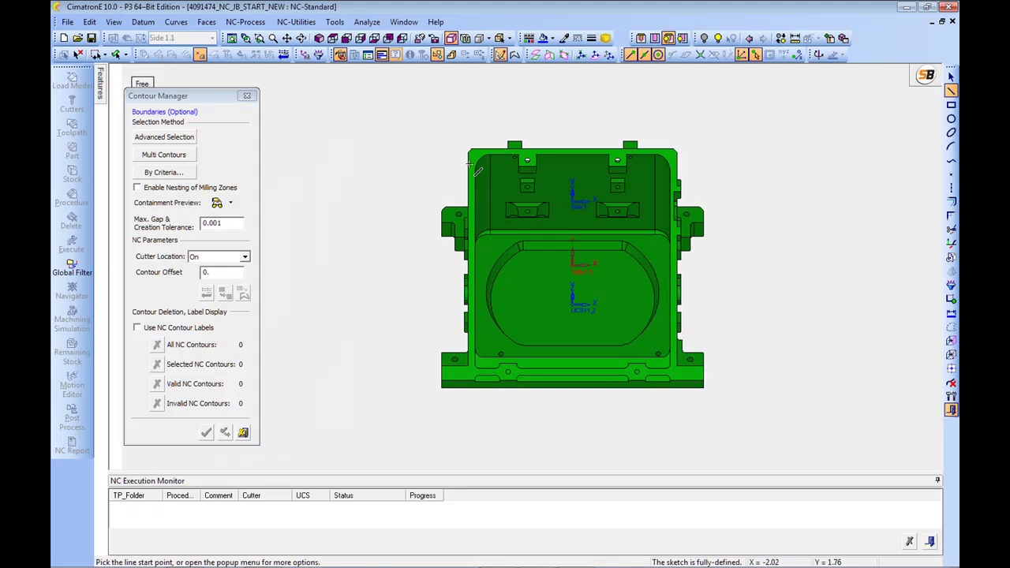
click(952, 104)
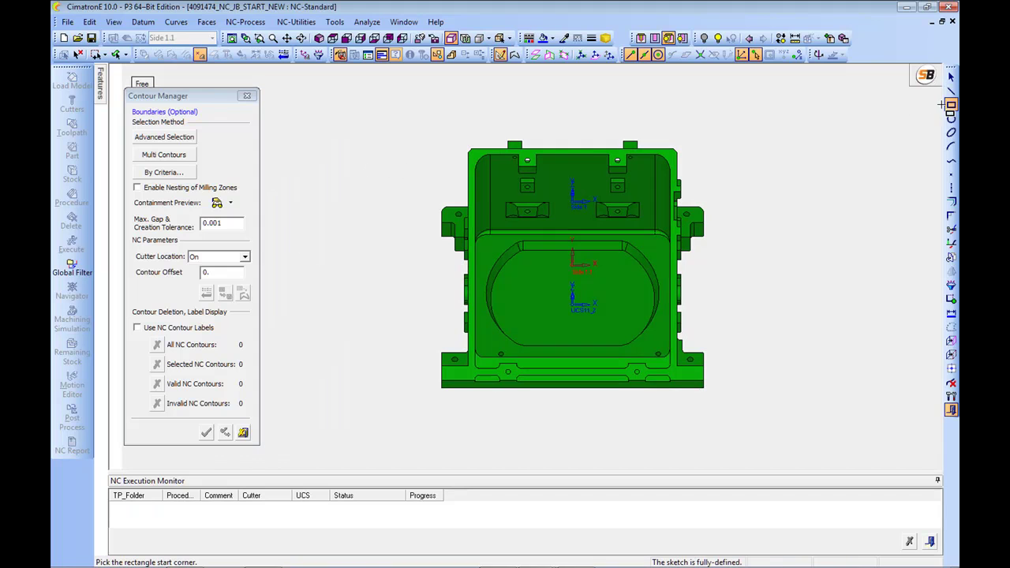
click(472, 152)
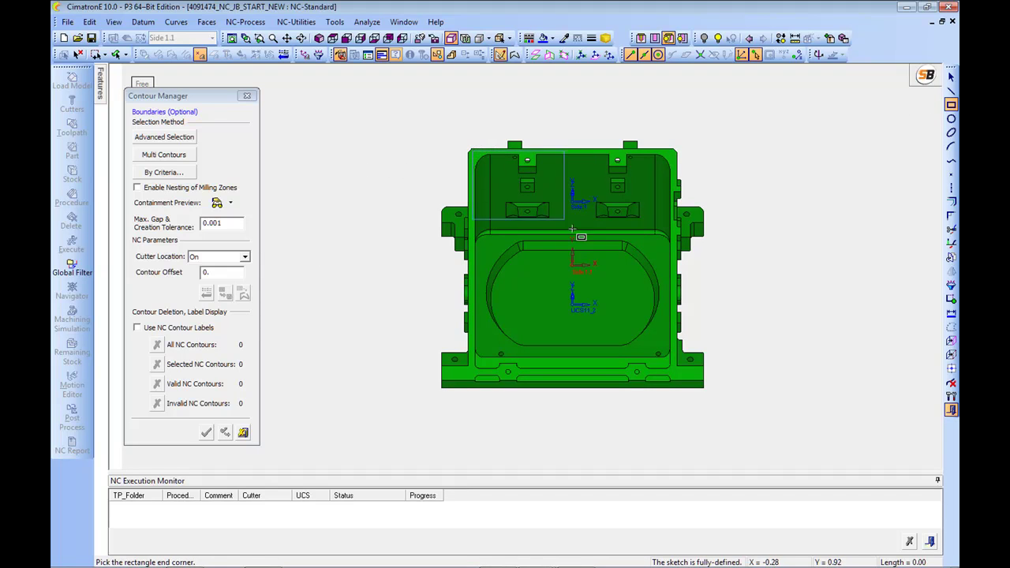
click(674, 370)
right_click(779, 307)
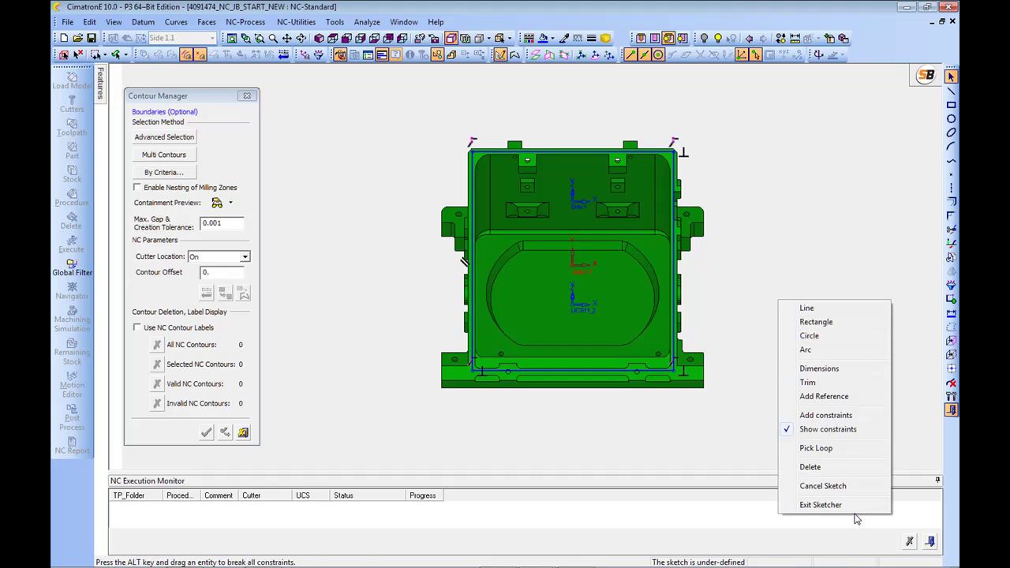
click(821, 505)
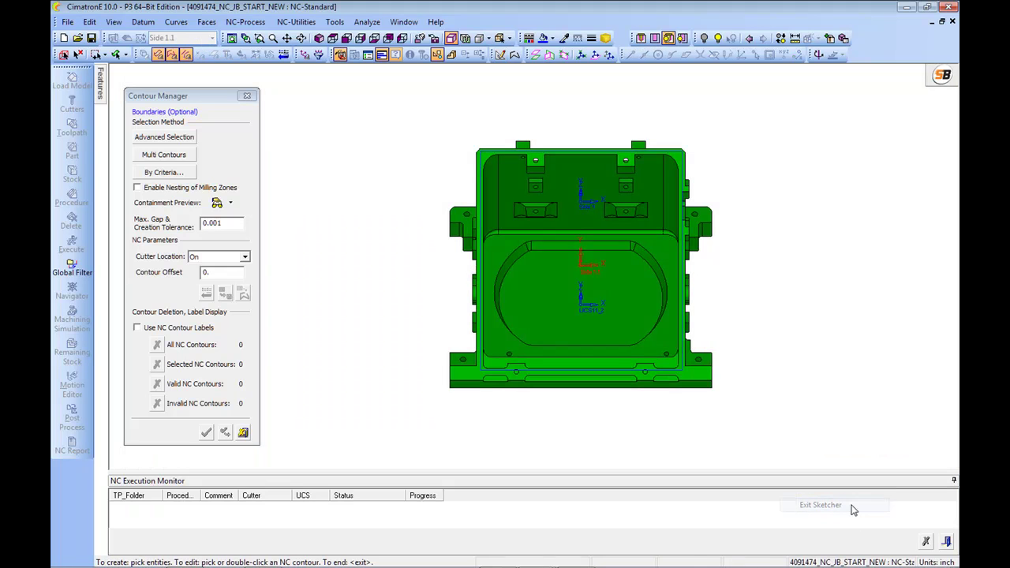
Accept the sketched rectangle as the boundary contour with the cutter location On, and save and calculate the procedure
click(490, 155)
middle_click(410, 160)
middle_click(410, 160)
right_click(466, 192)
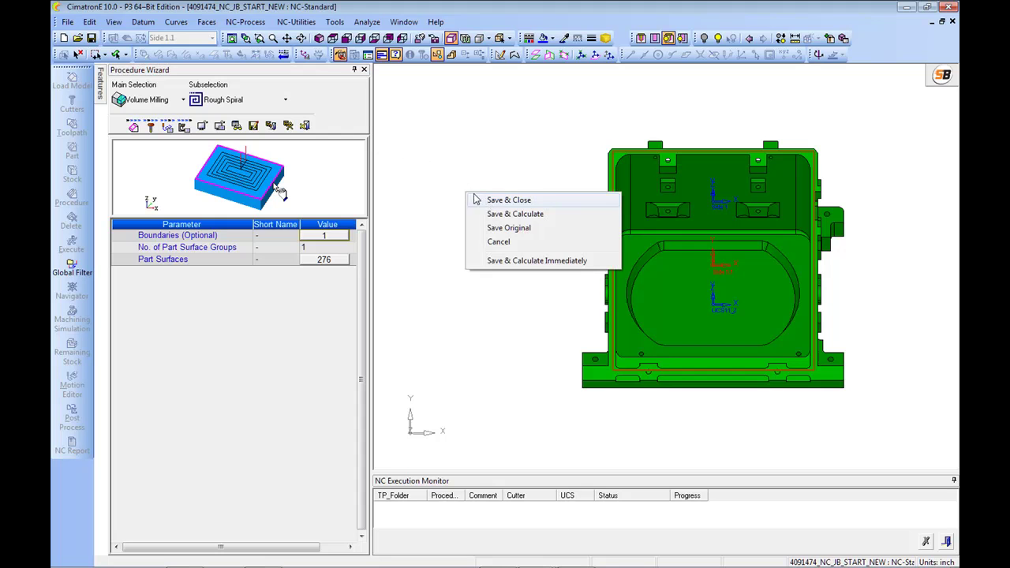
click(509, 214)
click(431, 322)
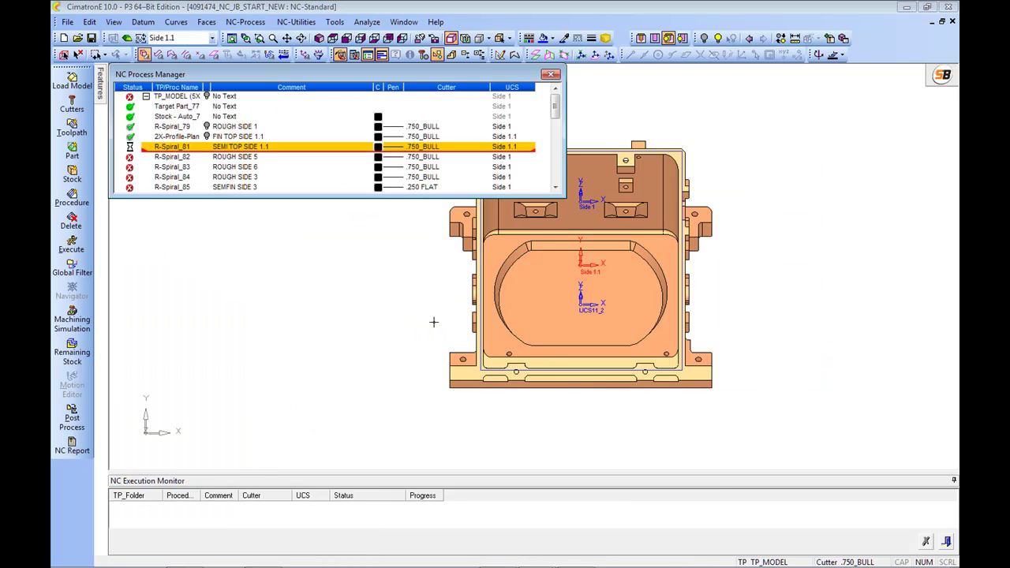
Examine the bracket, its open cavity and its outer faces from several angles while SEMI TOP SIDE 1.1 calculates
click(173, 158)
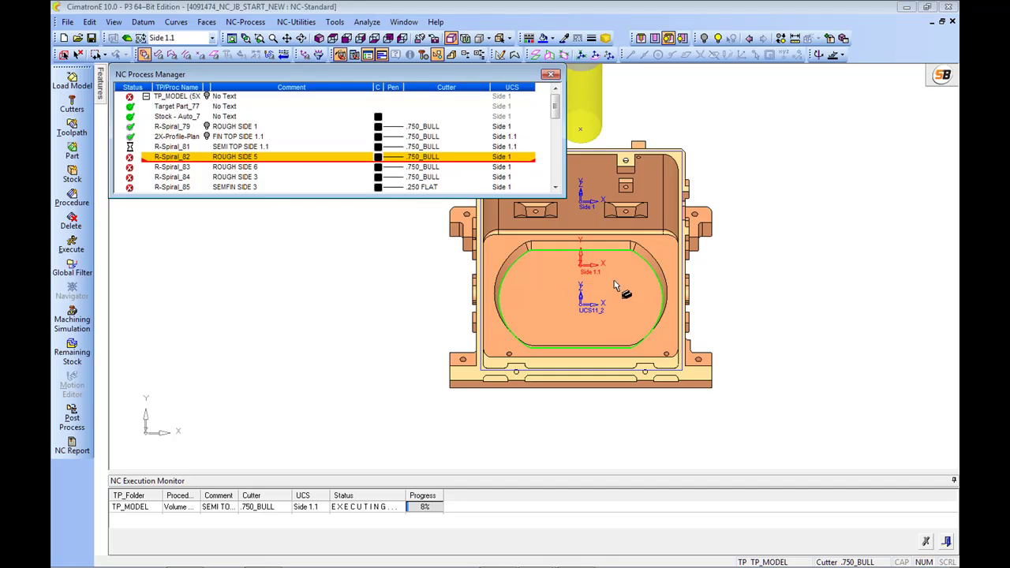
ctrl+right_drag(549, 289, 596, 256)
ctrl+middle_drag(595, 256, 675, 255)
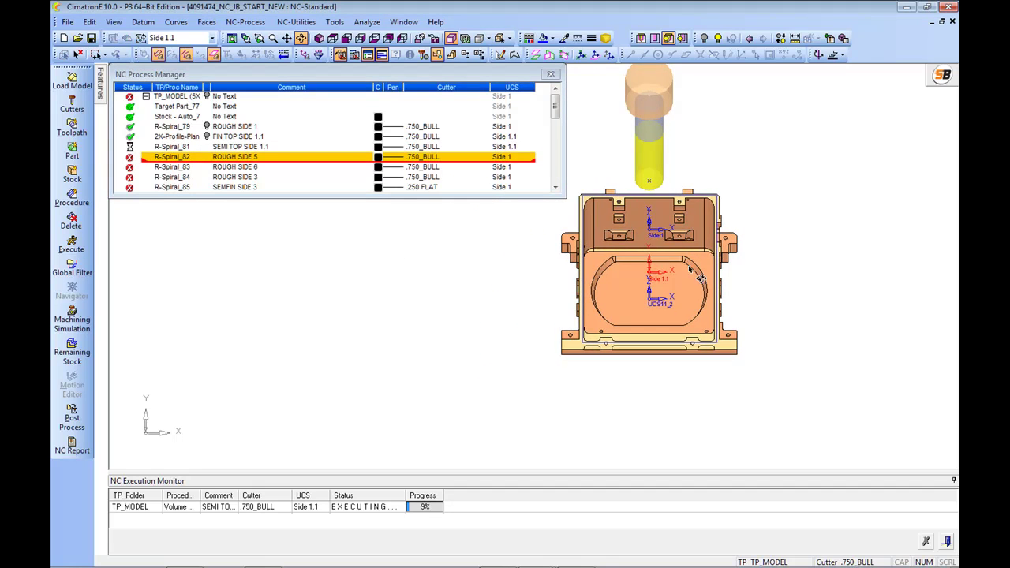
ctrl+drag(688, 264, 665, 280)
ctrl+middle_drag(666, 280, 707, 272)
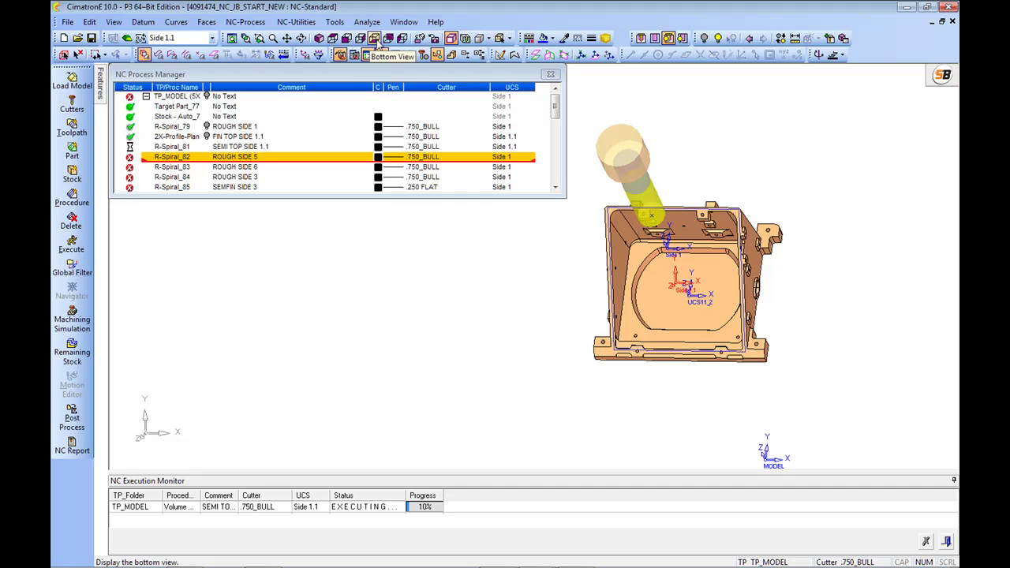
ctrl+drag(715, 213, 731, 290)
ctrl+right_drag(731, 291, 731, 355)
ctrl+middle_drag(731, 355, 597, 386)
ctrl+drag(597, 386, 671, 377)
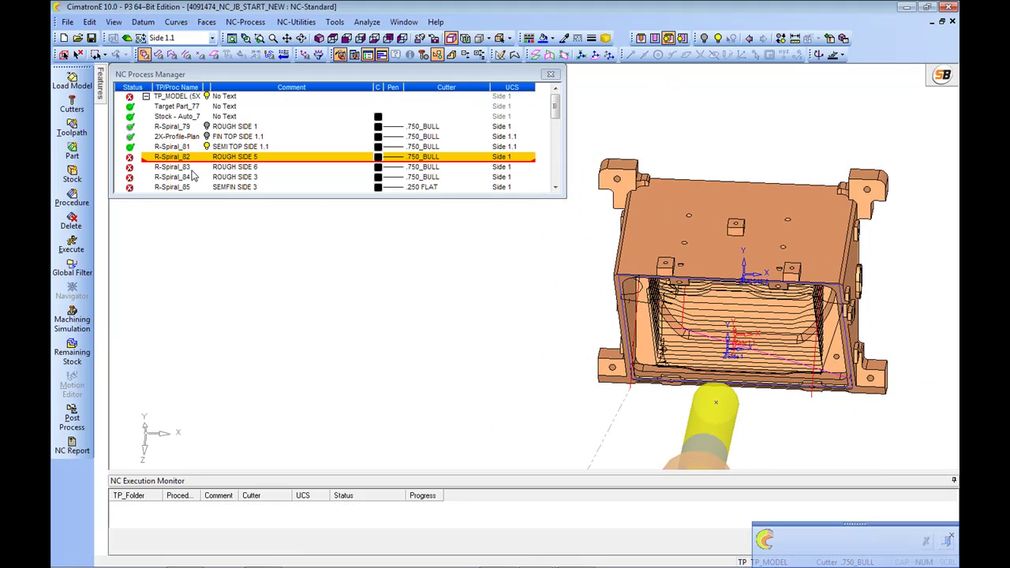
click(168, 161)
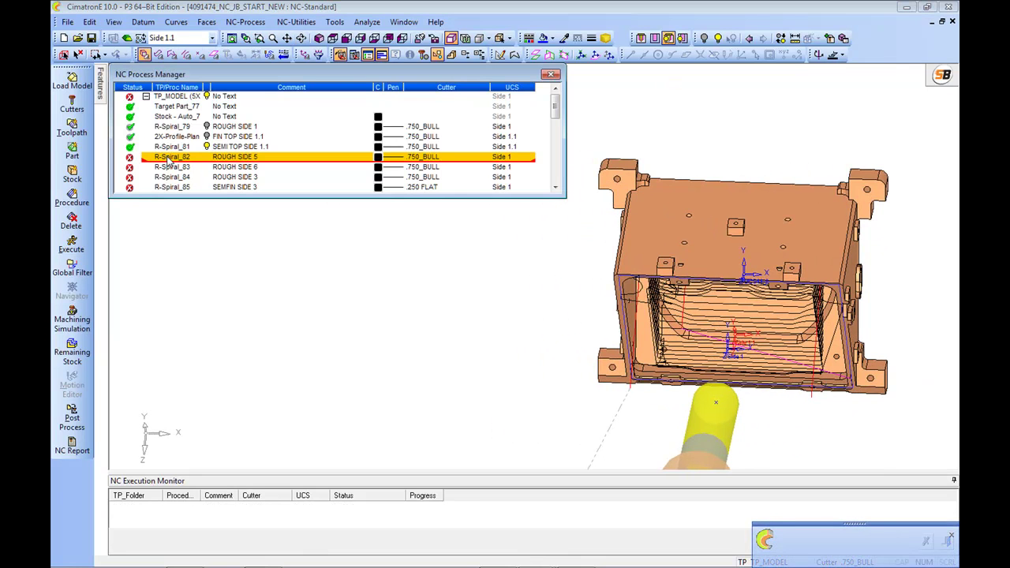
click(511, 158)
click(552, 169)
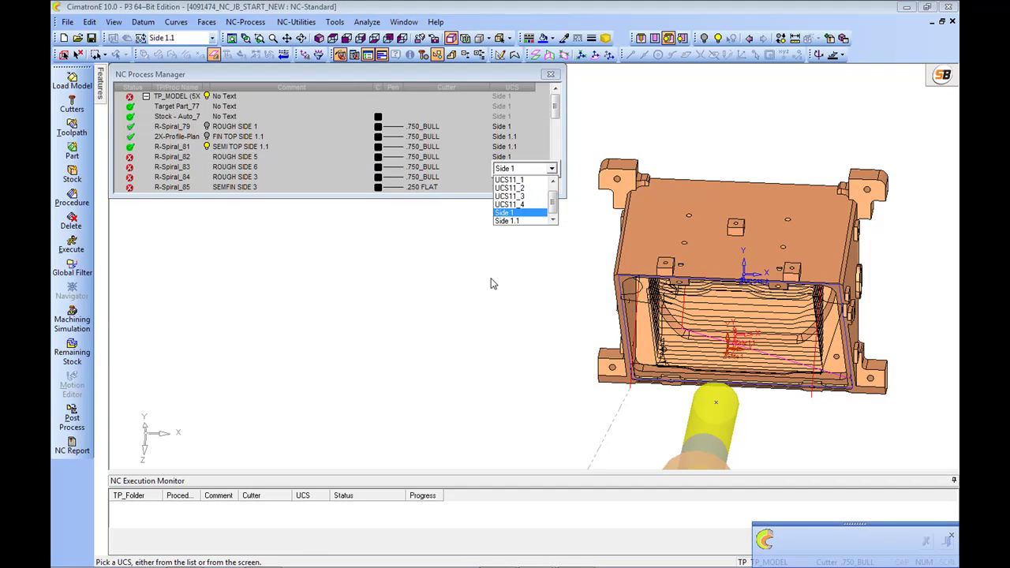
click(492, 282)
Start a center-of-geometry UCS on the top face of the small block in the middle of the bracket's large outer face
ctrl+middle_drag(700, 258, 682, 269)
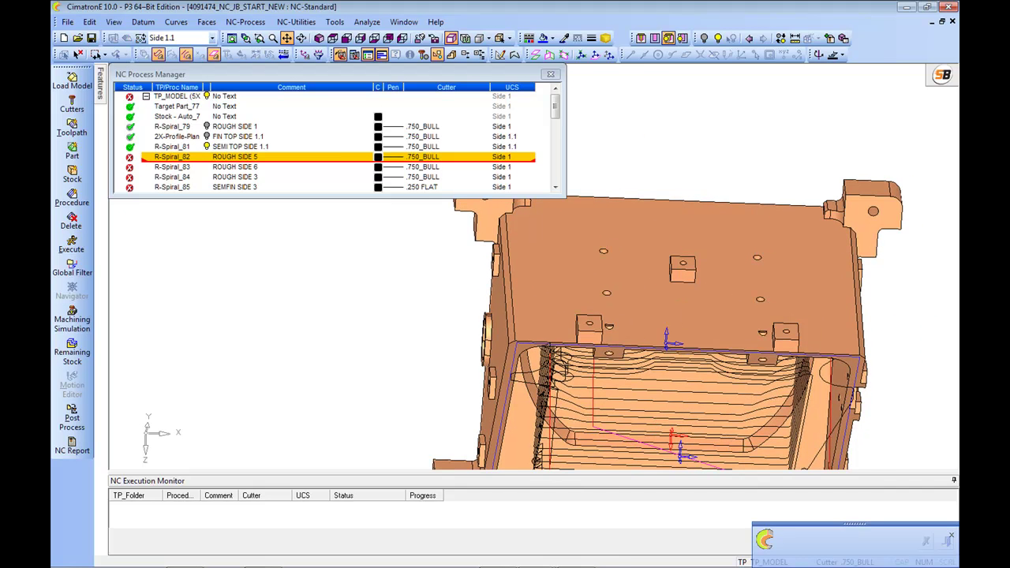
click(143, 21)
mouse_move(158, 51)
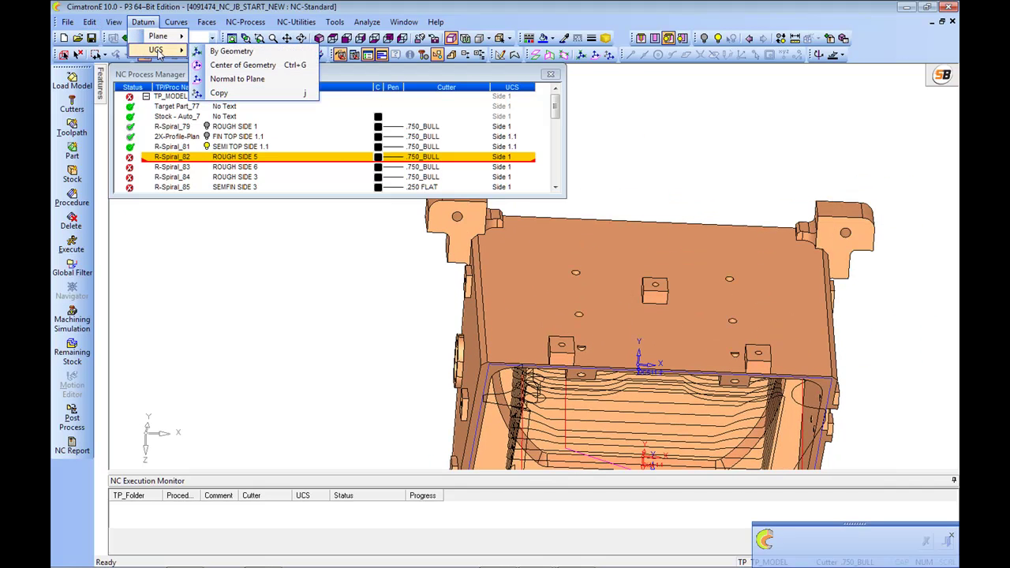
click(243, 65)
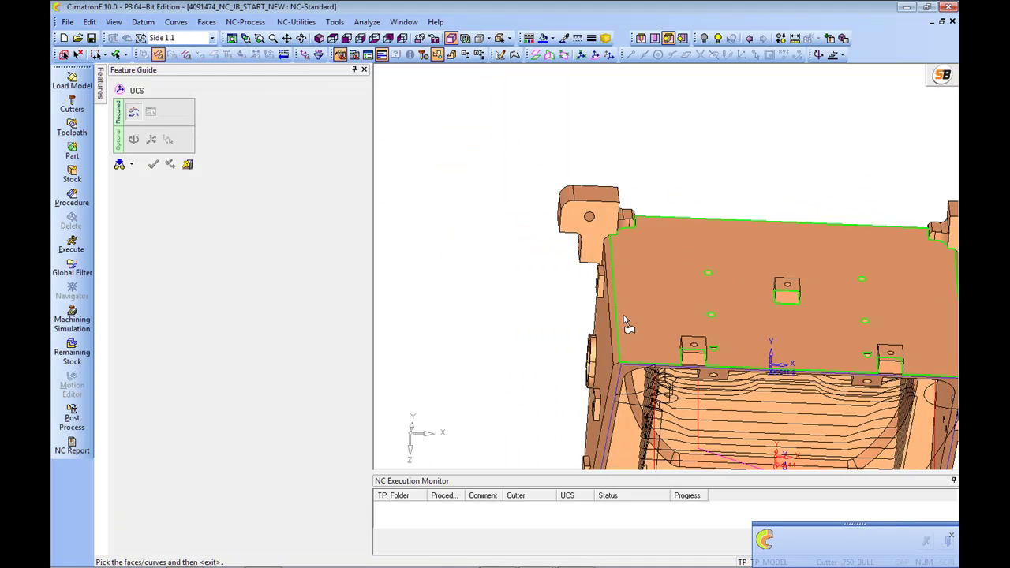
click(787, 289)
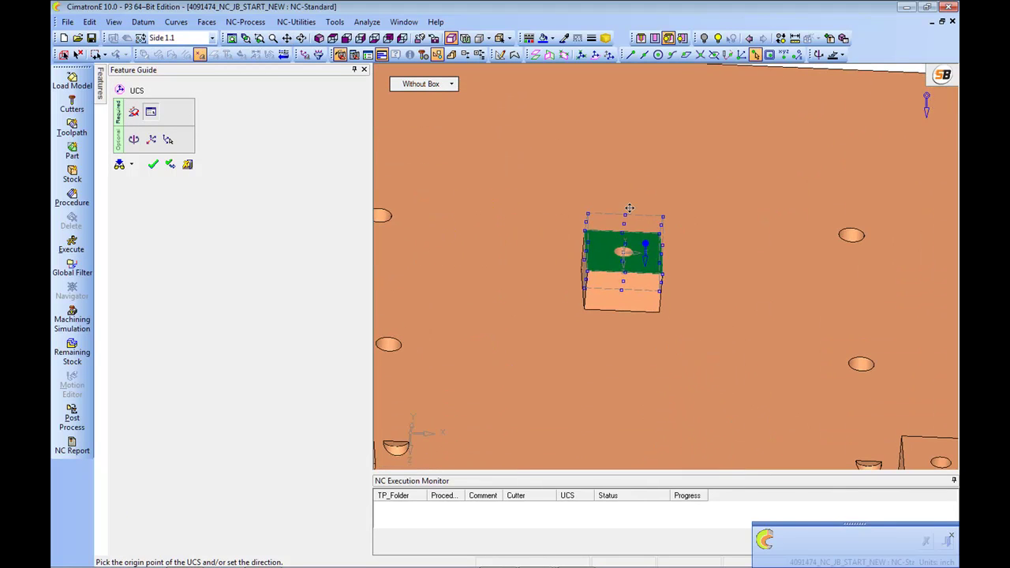
Set the new UCS direction normal to the block's top face and accept the UCS
right_click(644, 243)
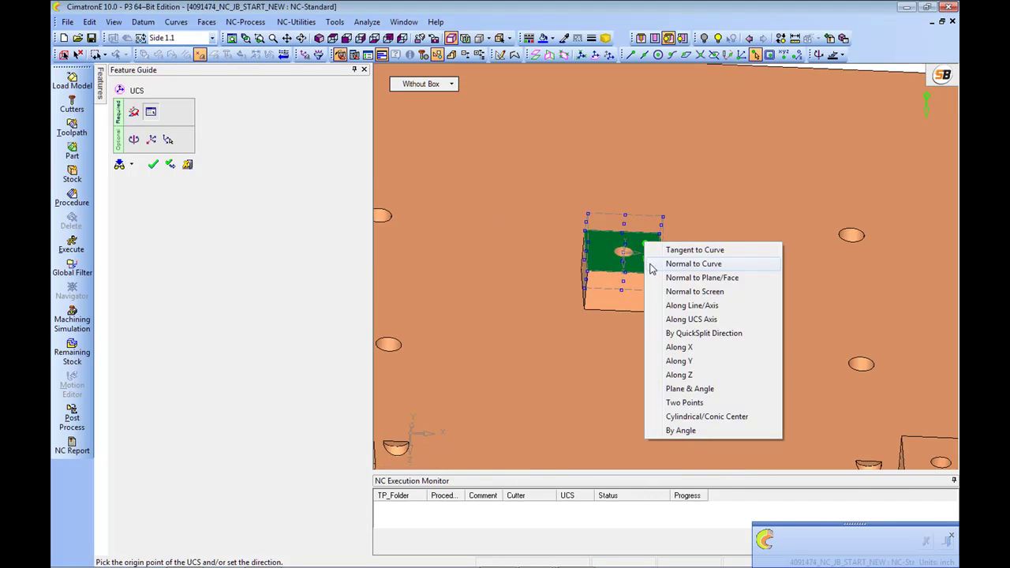
click(692, 280)
ctrl+middle_drag(750, 257, 778, 268)
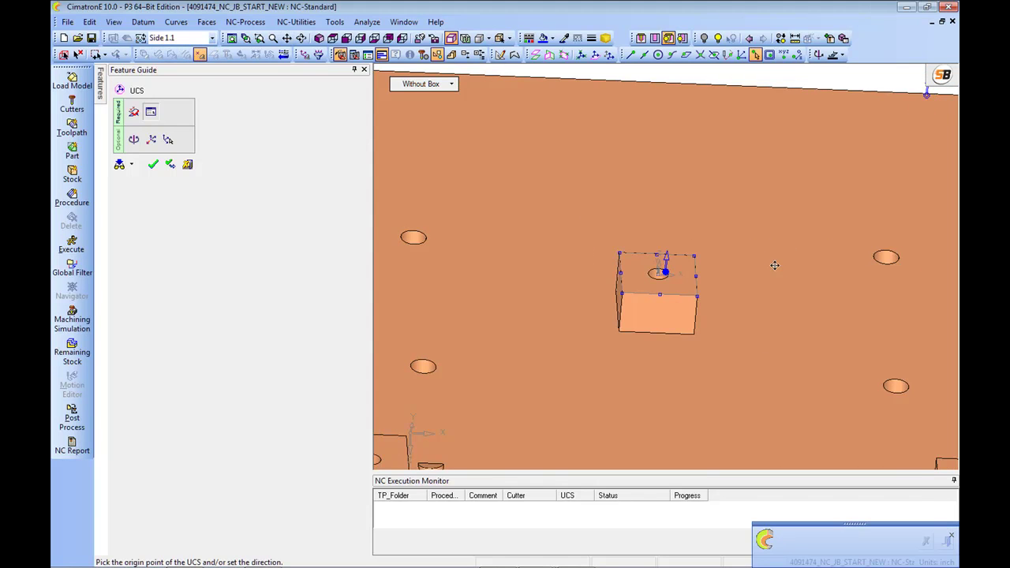
ctrl+right_drag(748, 227, 756, 287)
ctrl+drag(756, 286, 765, 261)
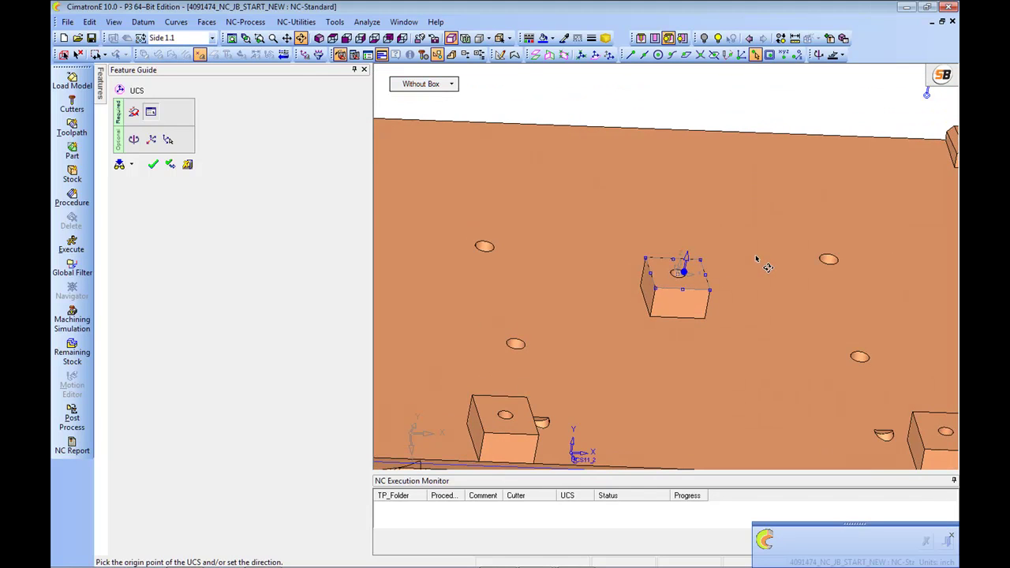
click(690, 169)
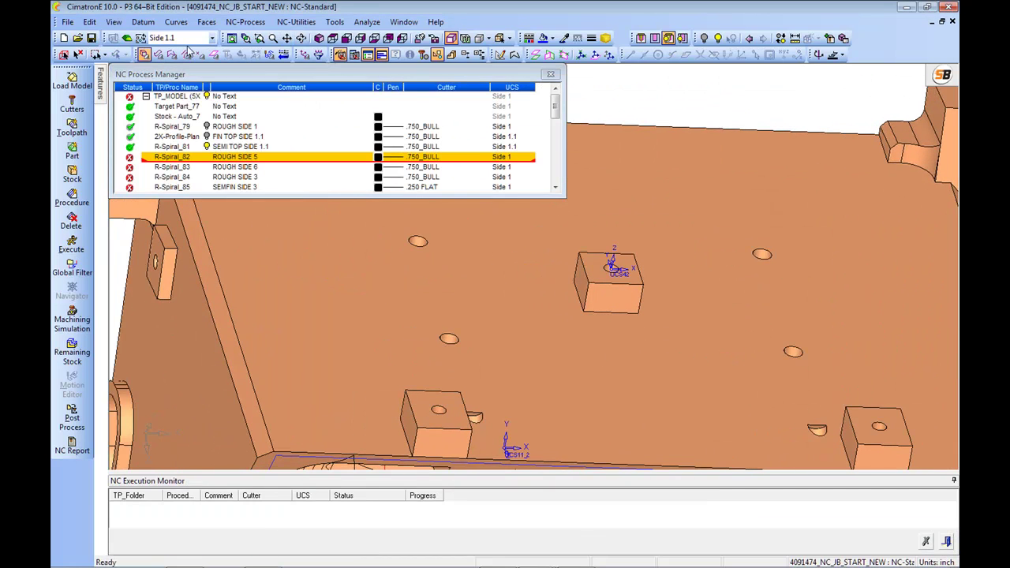
List all UCSs in the active component and rename the new UCS on the block as Side 5
click(301, 55)
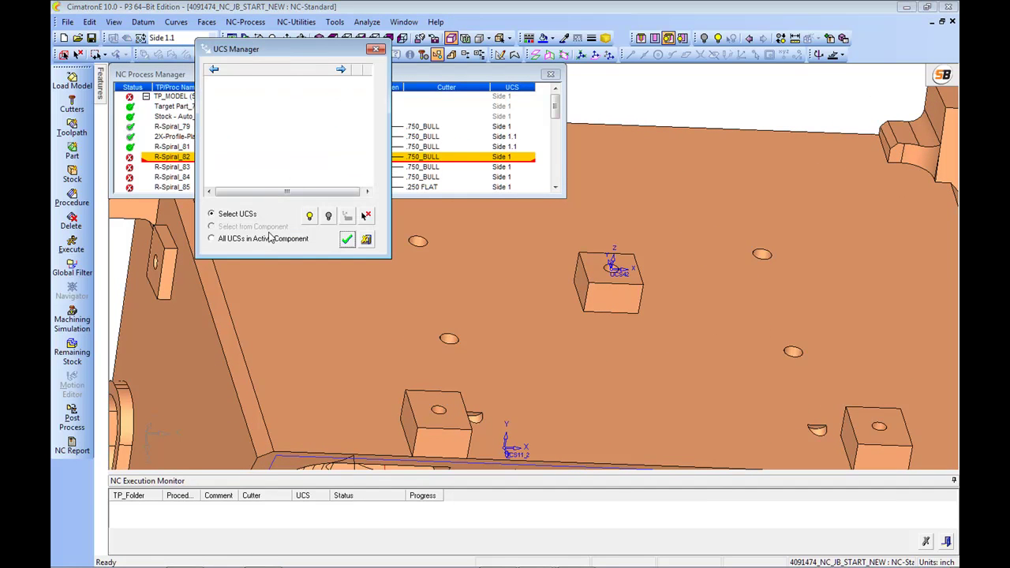
click(257, 239)
click(278, 168)
right_click(278, 168)
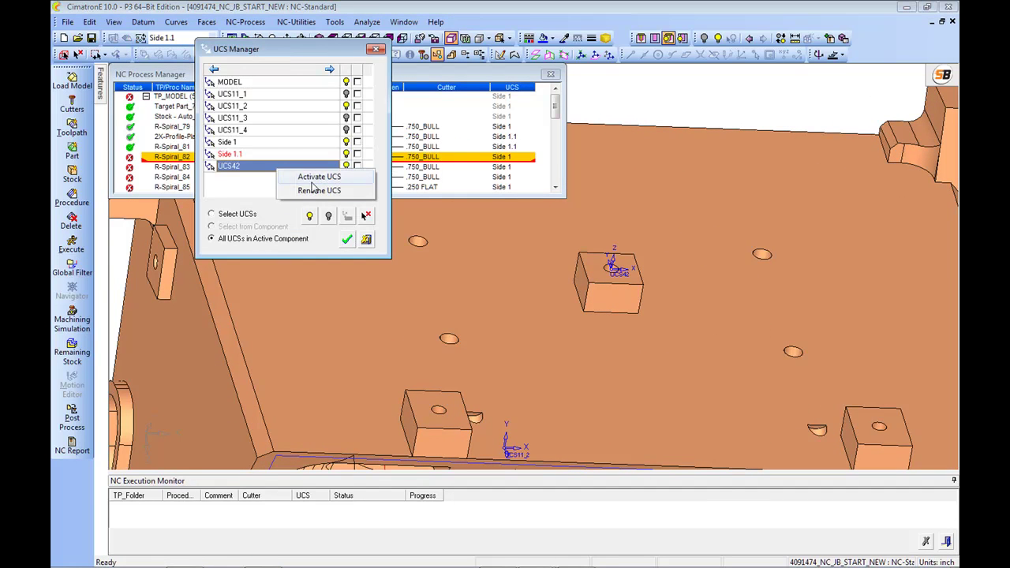
click(313, 192)
text(S)
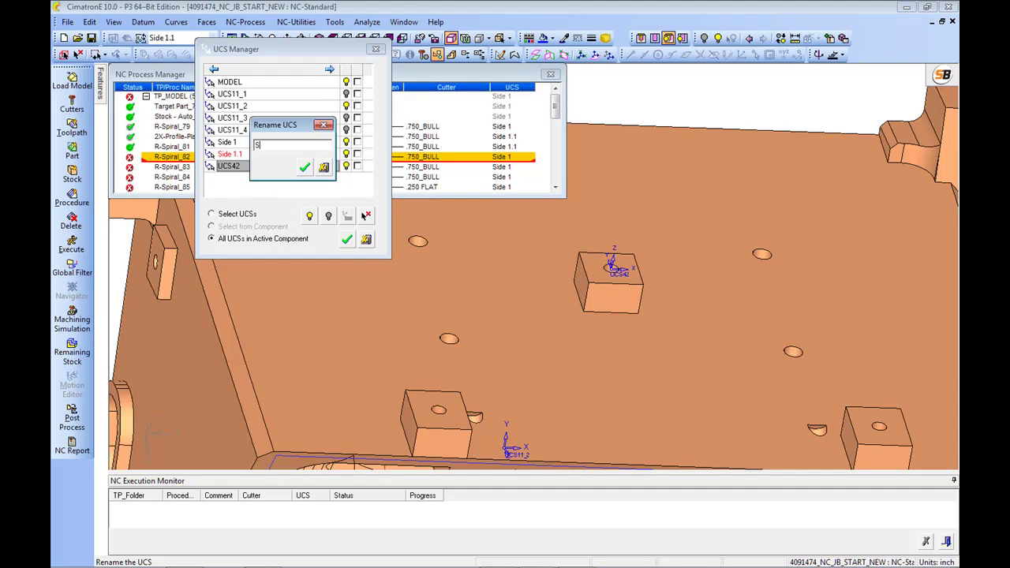
text(ide 5)
key(Return)
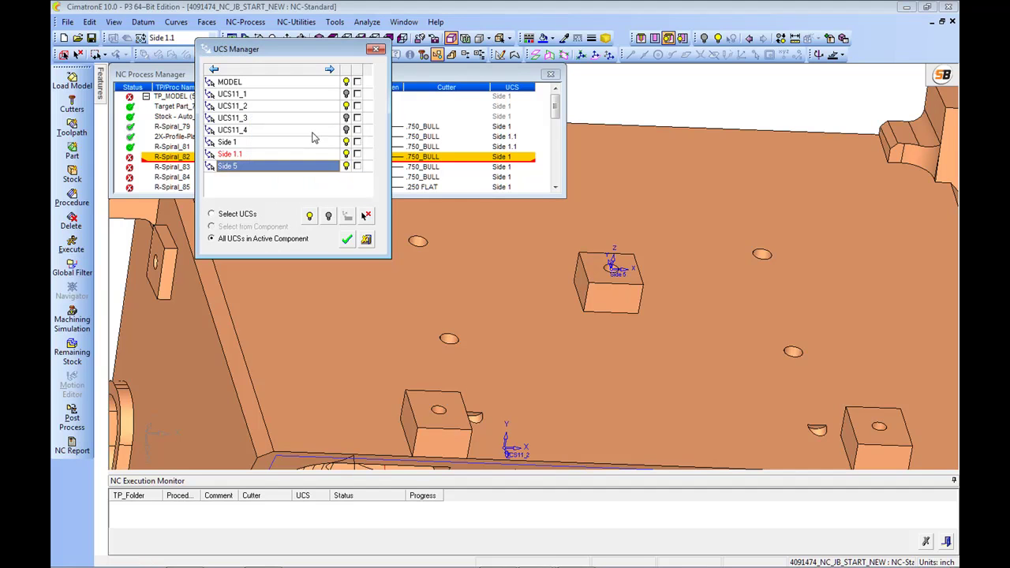
Activate the Side 5 UCS and accept the UCS Manager changes
right_click(297, 173)
click(335, 181)
click(347, 239)
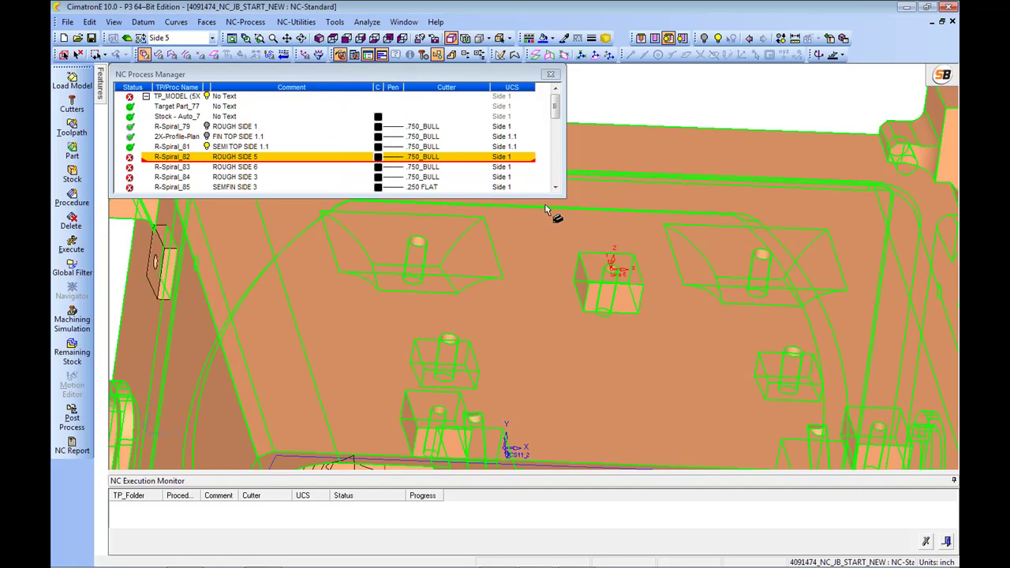
Replace the UCS of the ROUGH SIDE 5 procedure with Side 5 and accept suspending the procedure
click(511, 164)
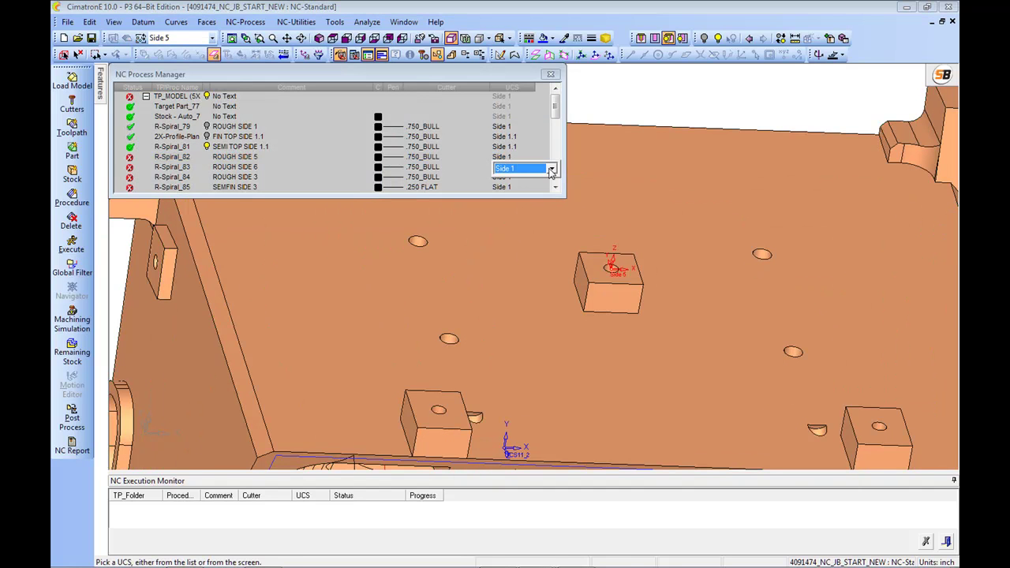
click(551, 169)
click(517, 219)
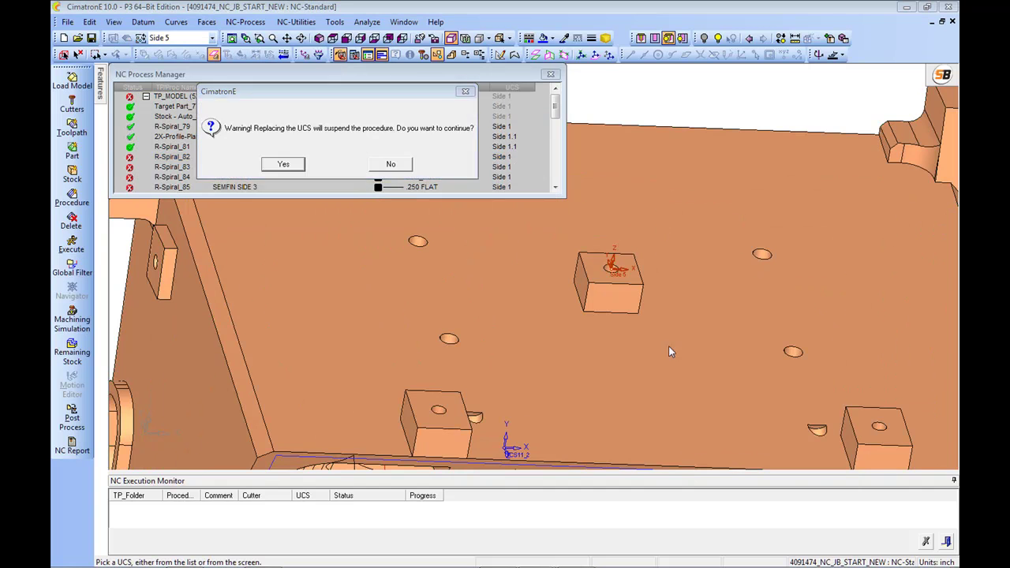
click(283, 164)
Examine the bracket's Side 5 face and the orientation of its UCS from several angles
ctrl+drag(600, 260, 587, 281)
ctrl+middle_drag(588, 281, 622, 286)
ctrl+right_drag(599, 286, 622, 287)
ctrl+middle_drag(622, 287, 593, 291)
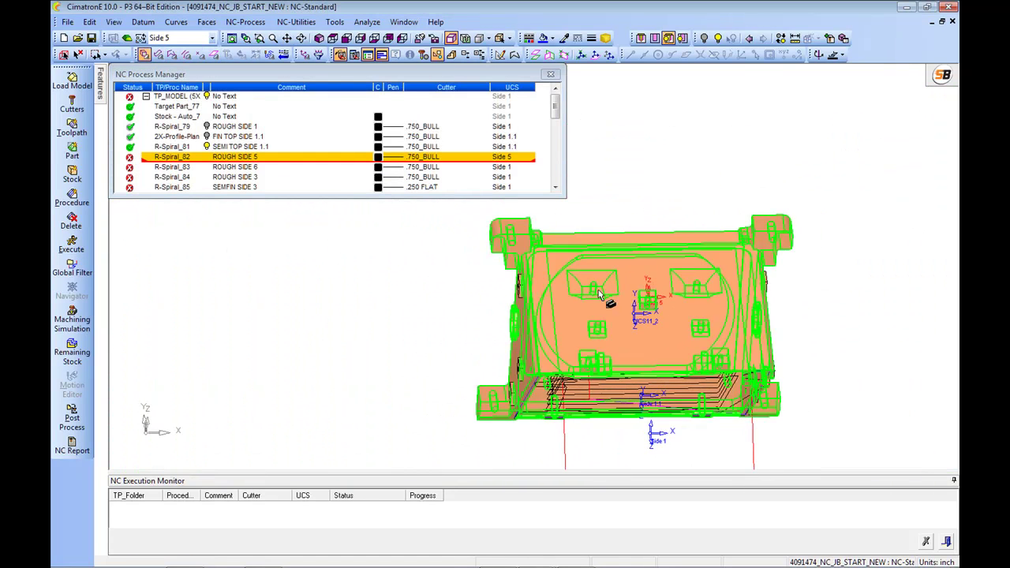
ctrl+drag(339, 246, 345, 254)
ctrl+middle_drag(345, 255, 382, 264)
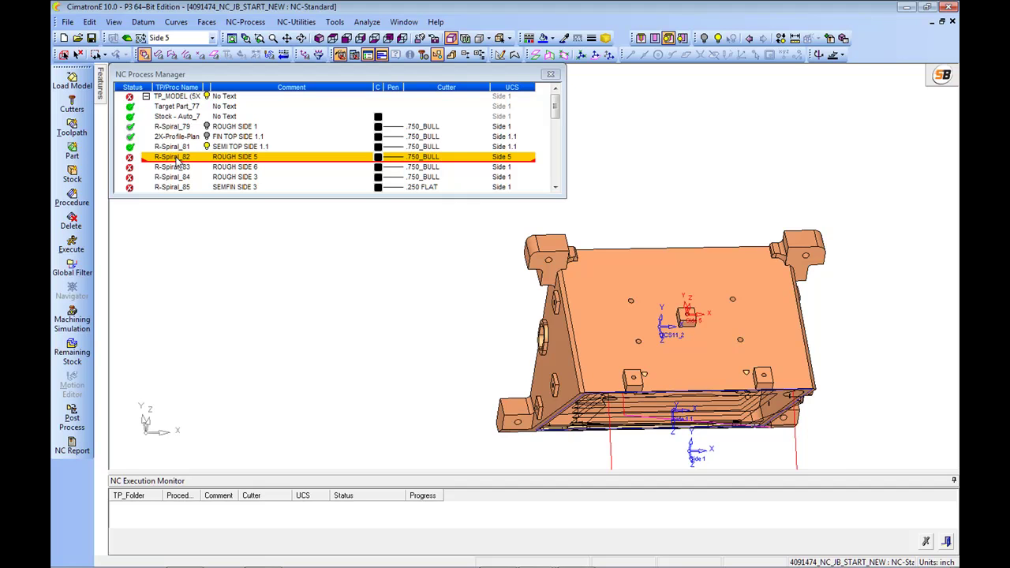
ctrl+drag(523, 354, 673, 295)
middle_drag(657, 360, 678, 280)
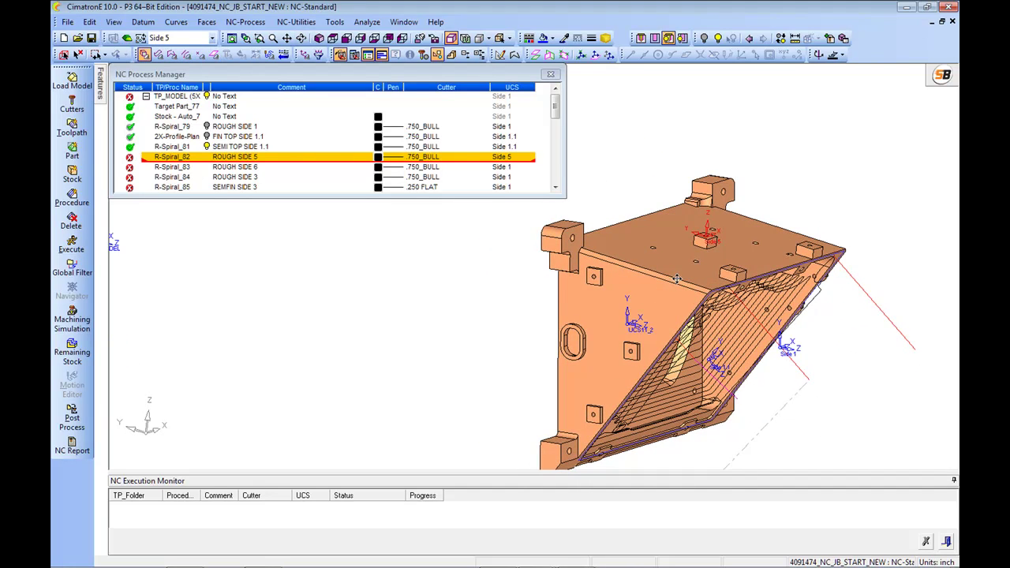
scroll(677, 279, up, 2)
Edit the ROUGH SIDE 5 procedure and set its Z-Bottom limit to -0.213 from a point on the bracket's upper plate near the front corner
double_click(157, 161)
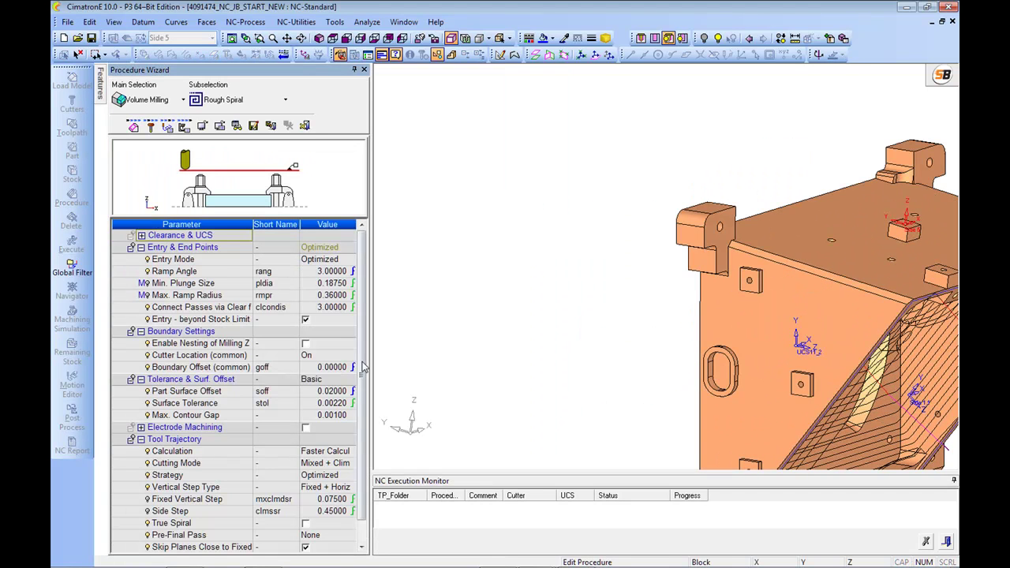
scroll(340, 369, down, 5)
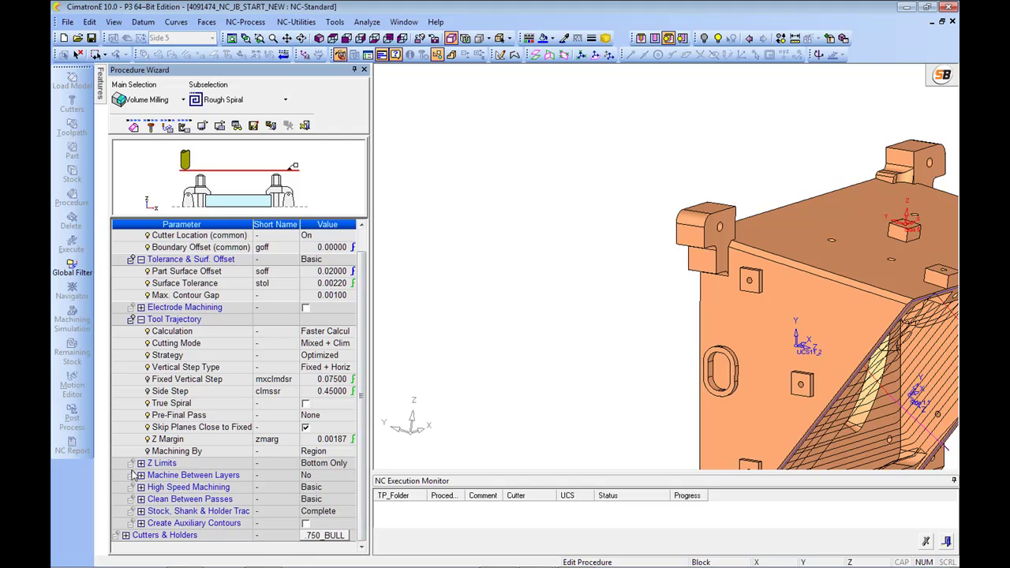
click(142, 464)
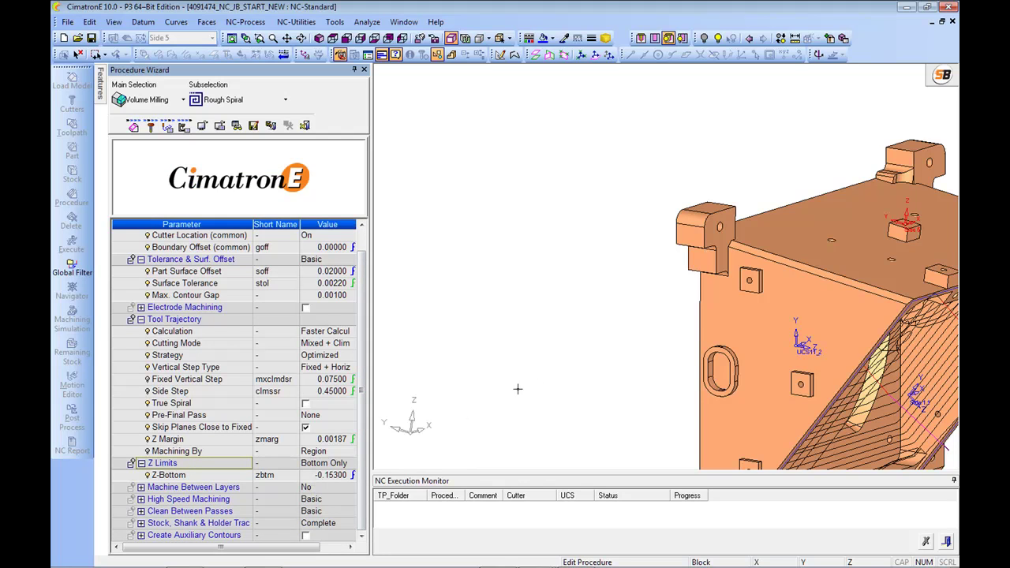
ctrl+middle_drag(664, 374, 582, 304)
ctrl+middle_drag(644, 278, 586, 287)
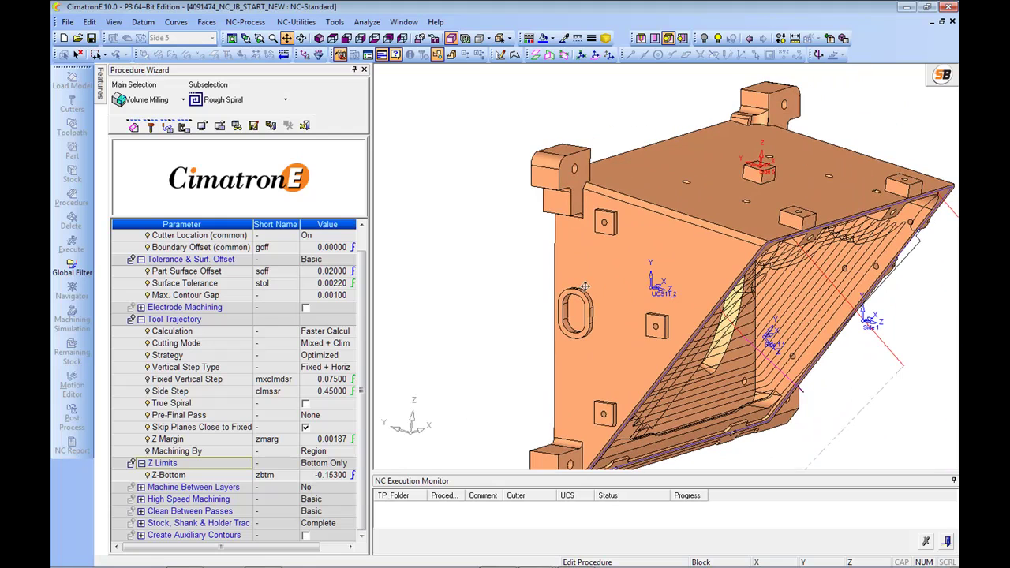
click(307, 475)
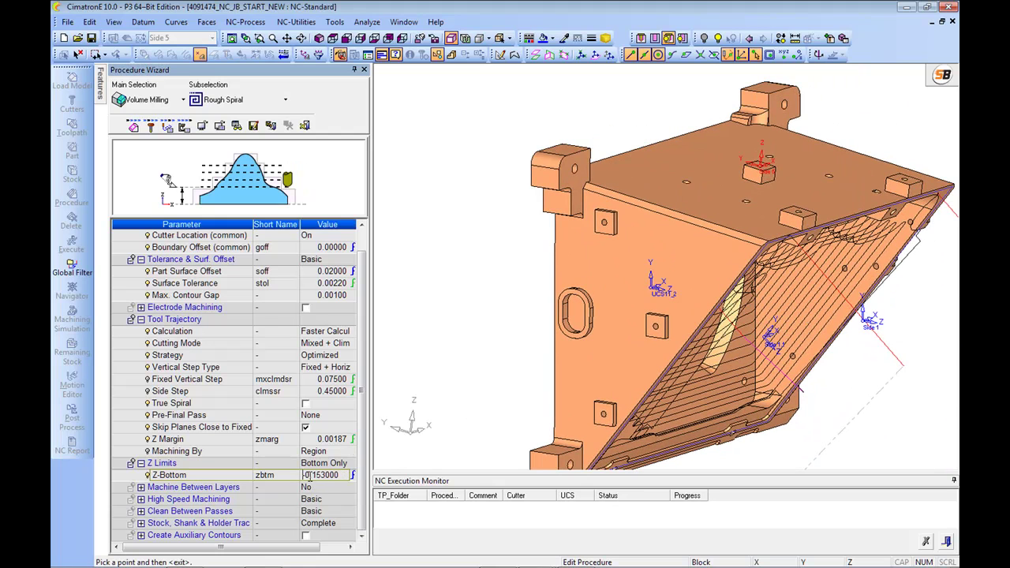
click(757, 249)
middle_click(750, 245)
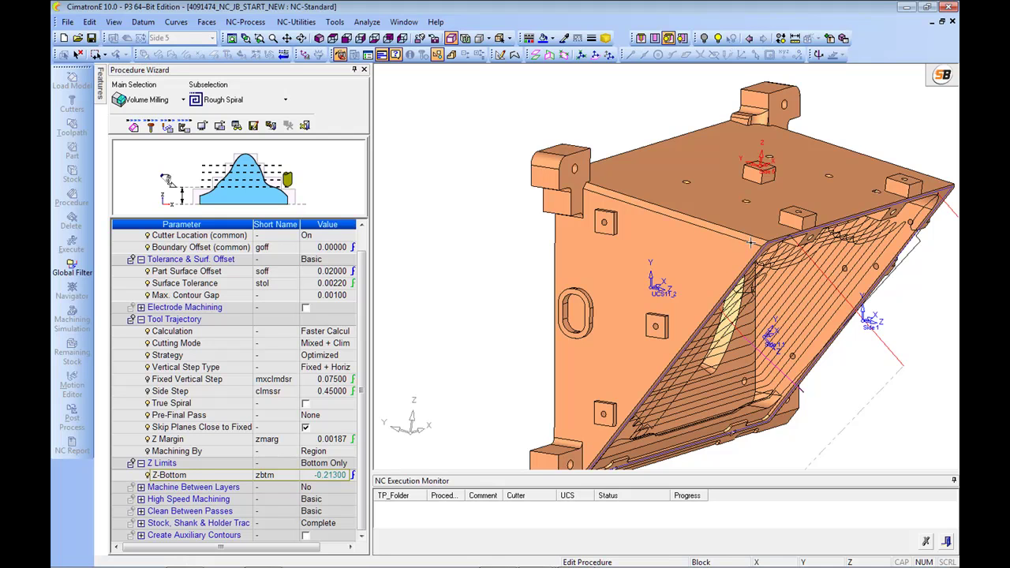
right_click(494, 263)
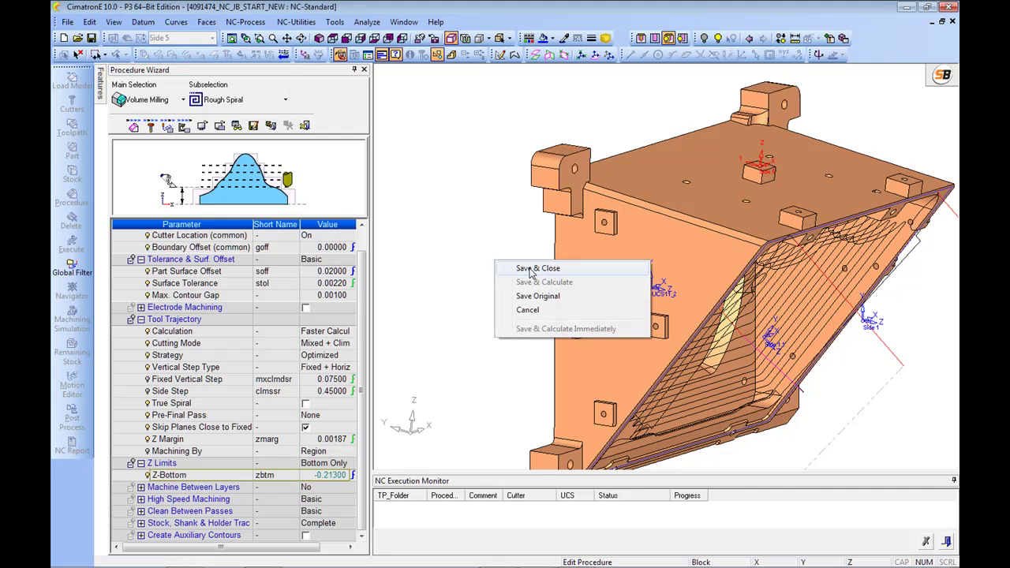
click(466, 255)
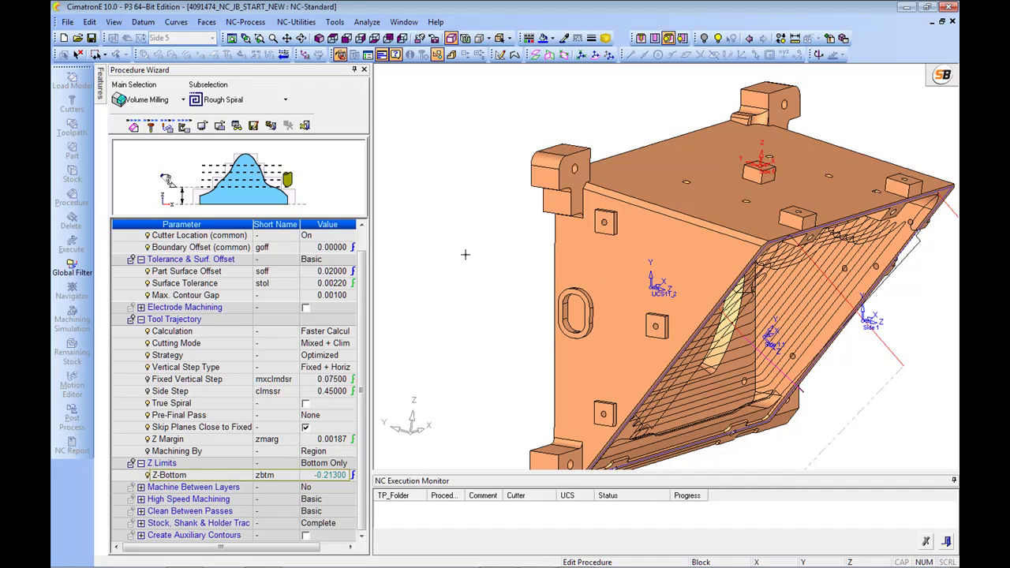
Select all of the bracket's faces as part surfaces for ROUGH SIDE 5, and save and calculate the procedure
click(136, 127)
click(335, 262)
drag(362, 164, 763, 433)
right_click(578, 290)
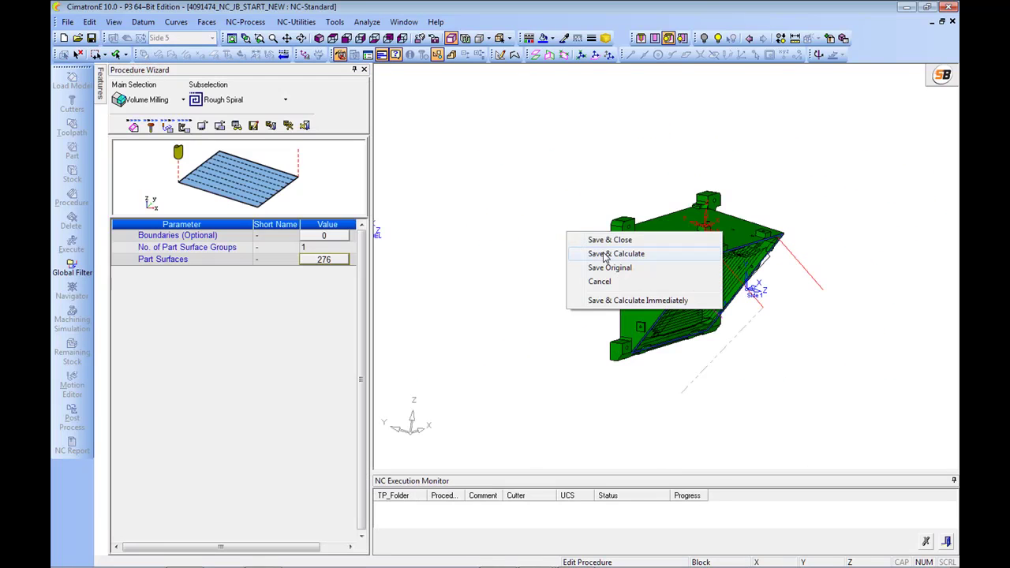
click(598, 316)
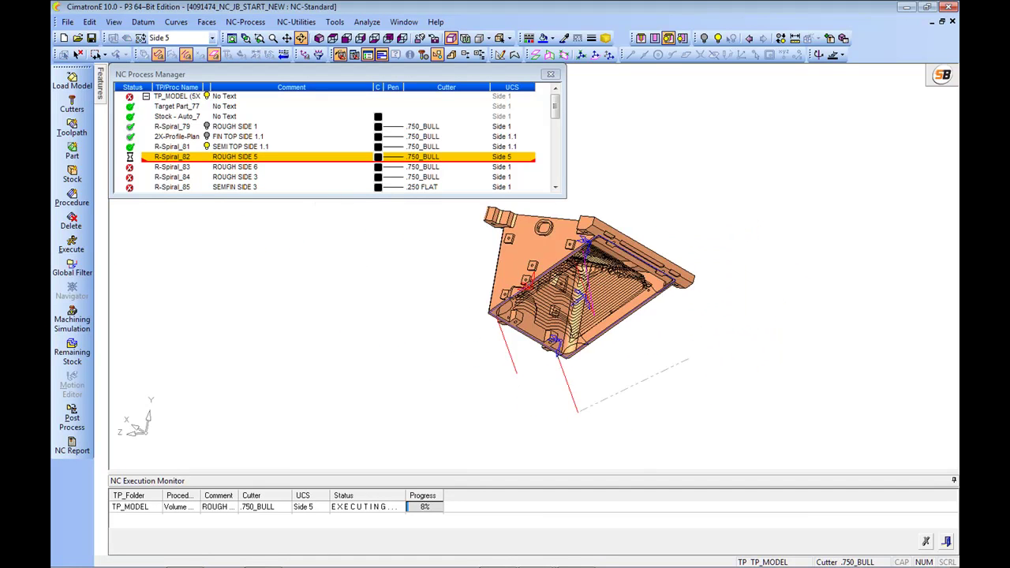
middle_drag(655, 331, 608, 380)
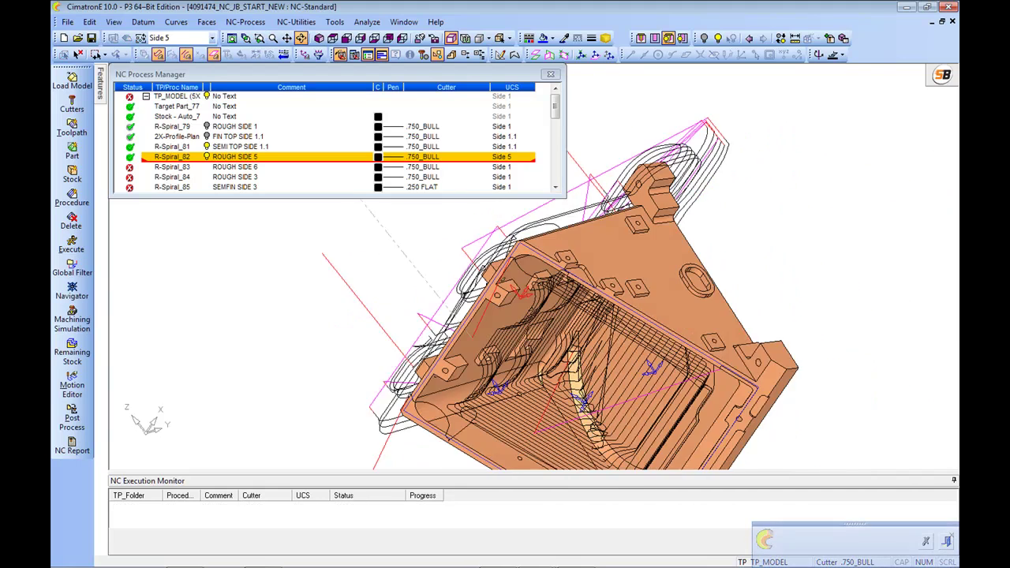
Create a UCS by geometry on the middle square pad of the bracket's side plate, using three pad corners for the origin and the X and Y axes
ctrl+drag(787, 276, 702, 235)
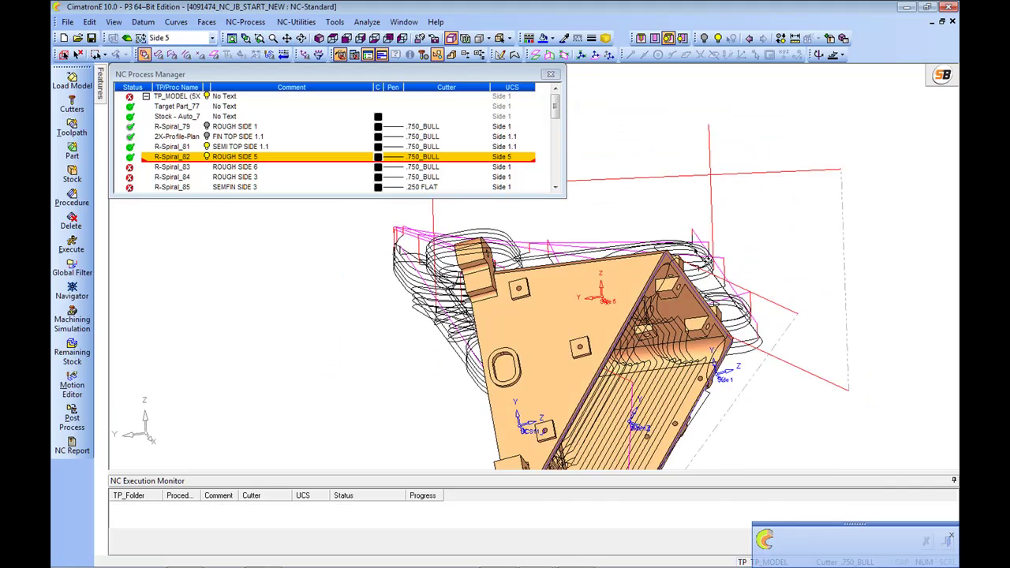
ctrl+right_drag(702, 235, 695, 324)
ctrl+drag(695, 324, 687, 351)
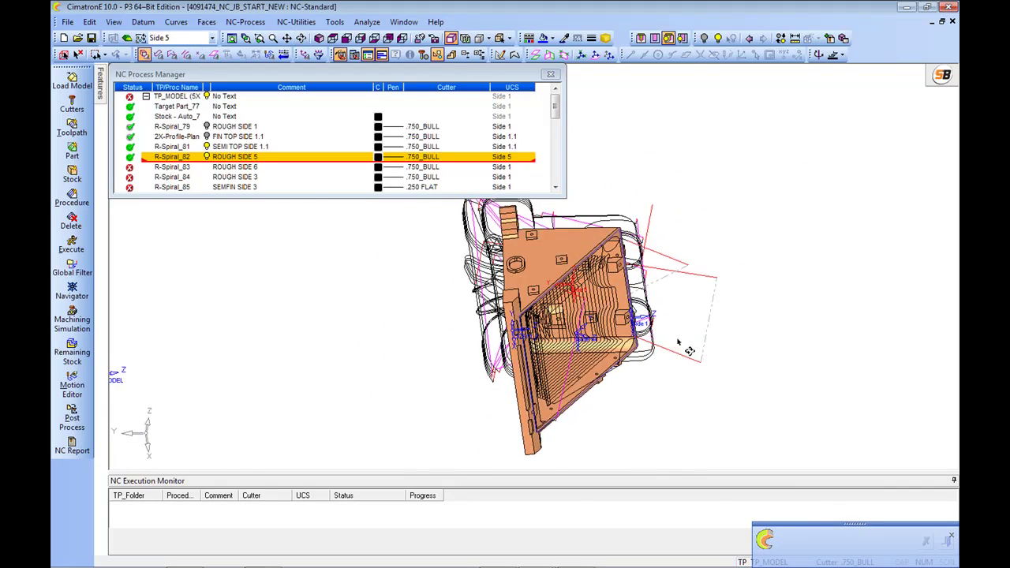
ctrl+right_drag(687, 351, 646, 257)
ctrl+middle_drag(647, 257, 618, 289)
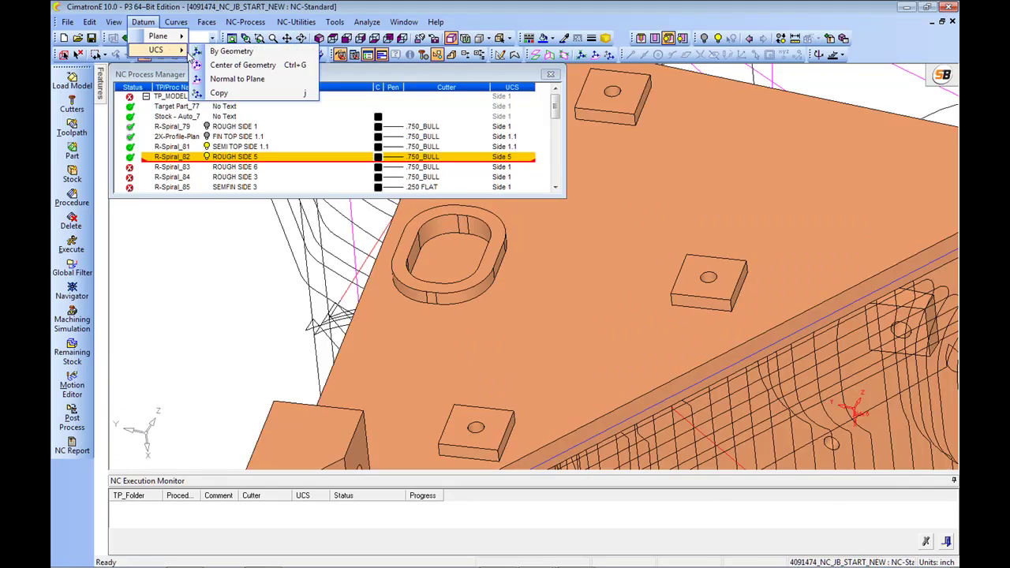
click(236, 52)
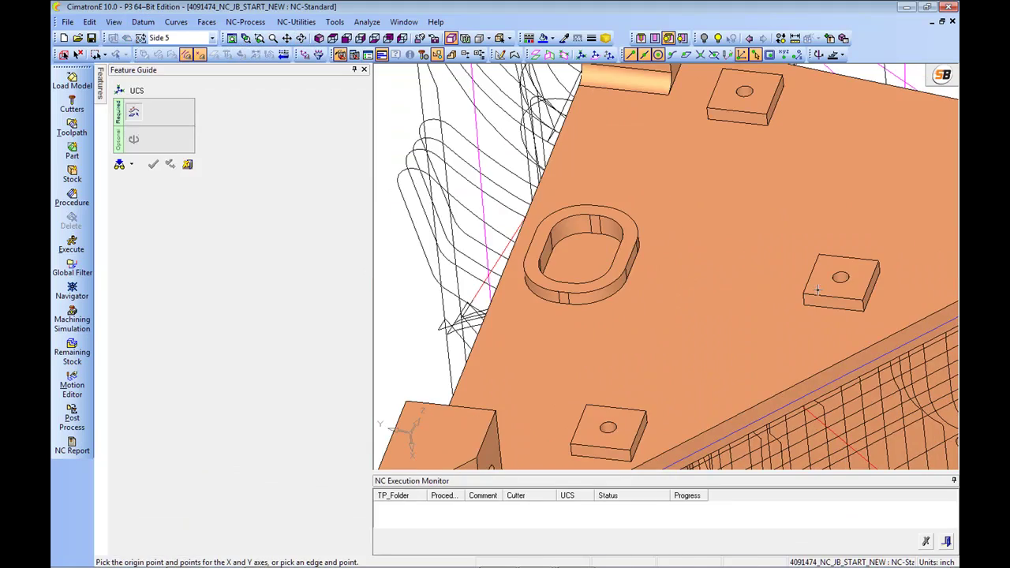
click(803, 294)
click(863, 305)
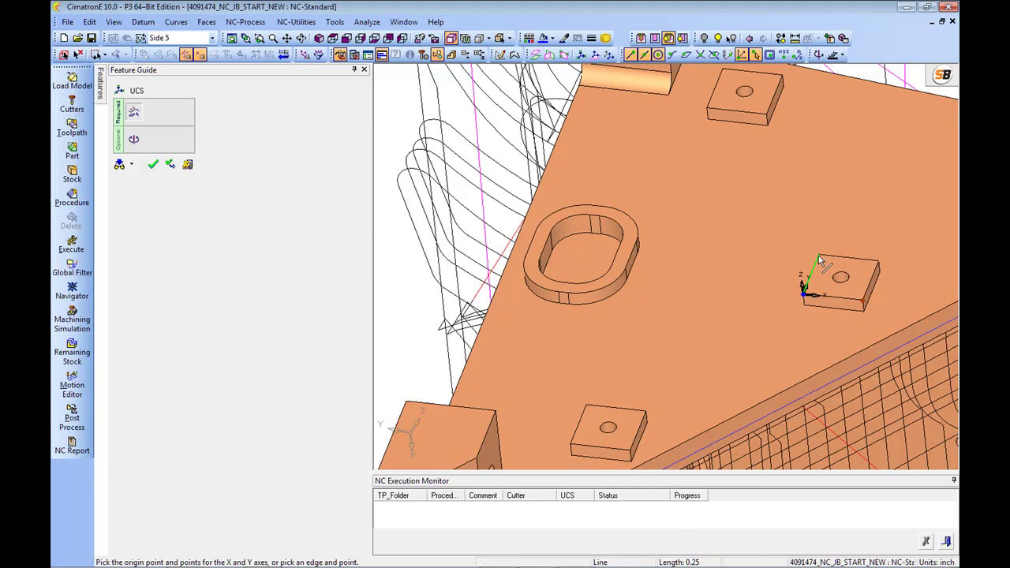
click(821, 261)
click(756, 229)
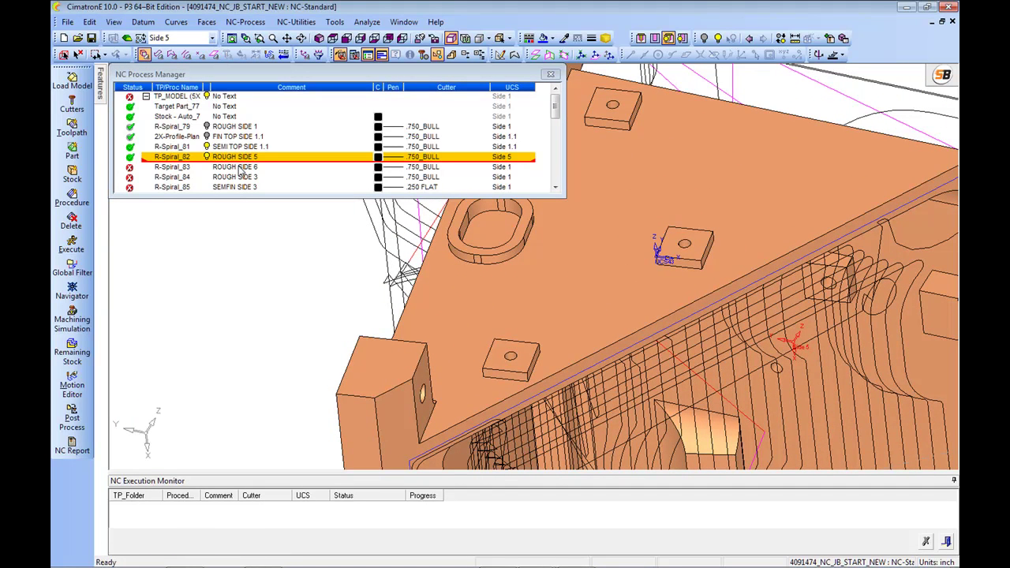
Rename the new UCS as Side 6 and make it the active UCS
click(236, 168)
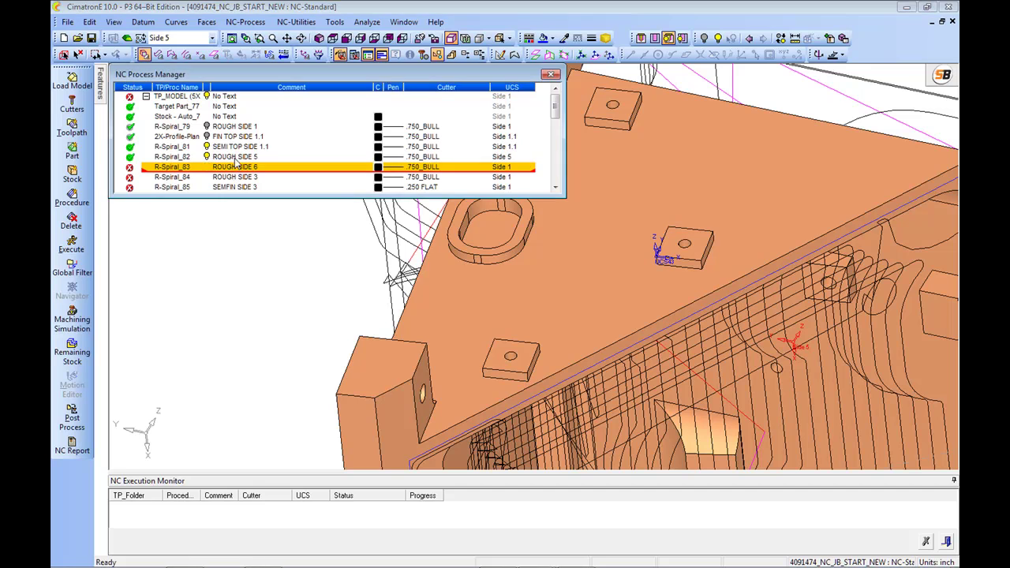
click(212, 38)
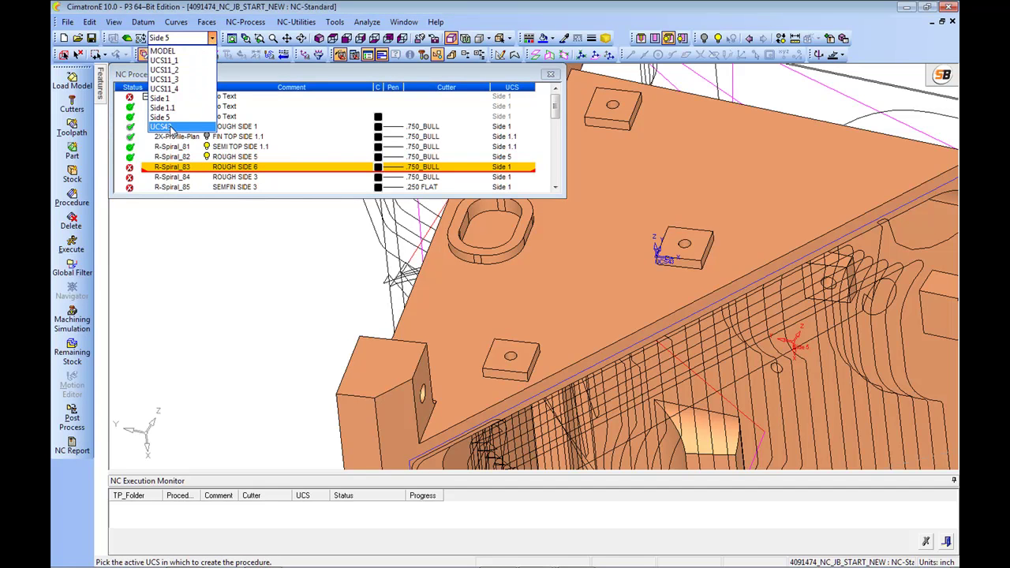
click(380, 4)
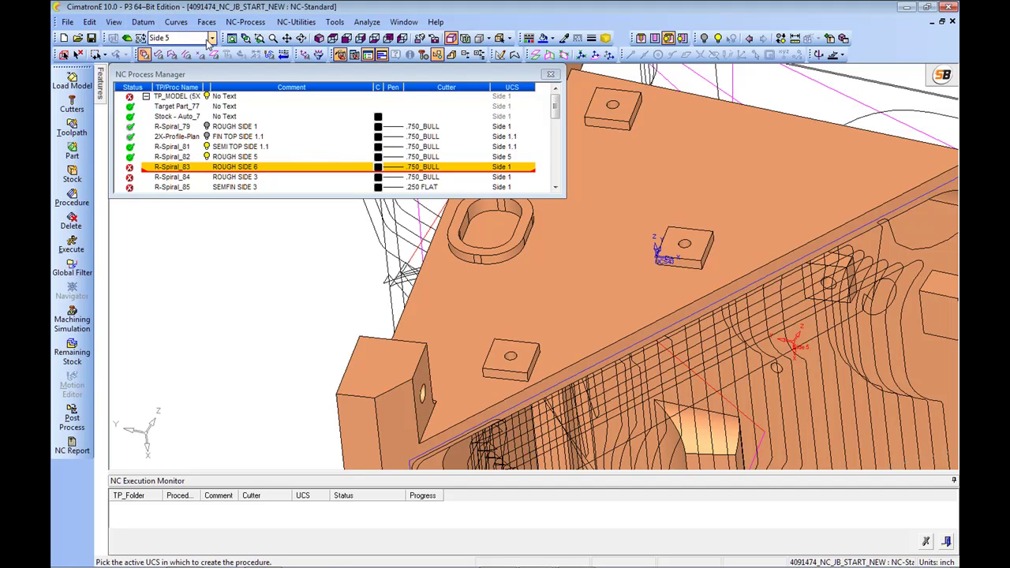
click(304, 55)
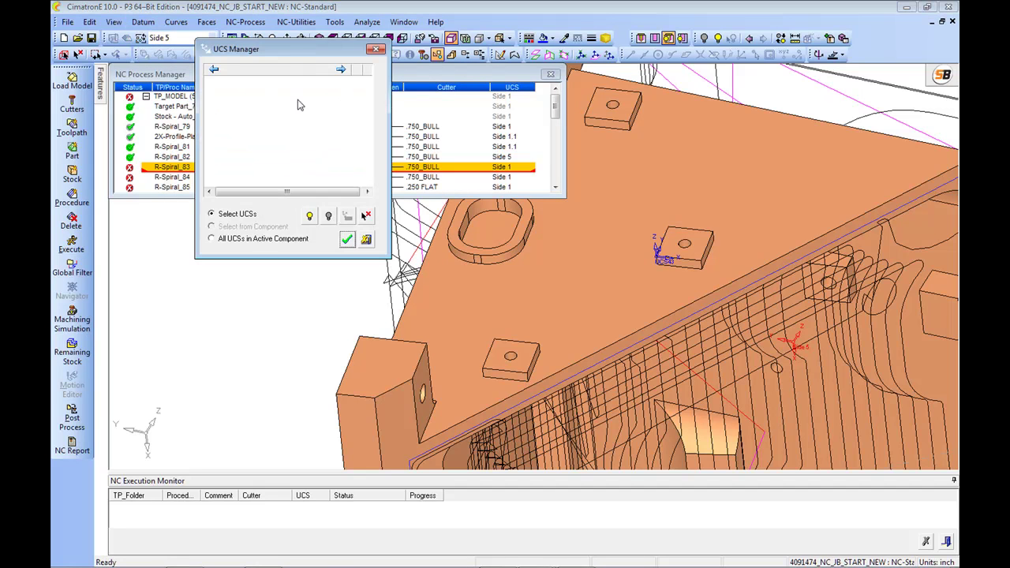
click(263, 241)
click(261, 179)
right_click(260, 179)
click(302, 199)
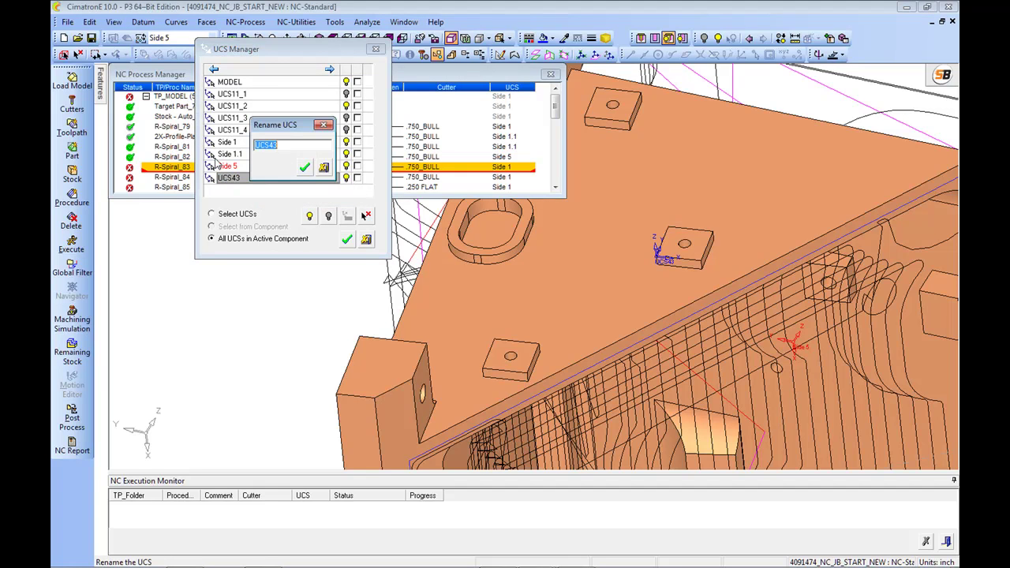
key(Return)
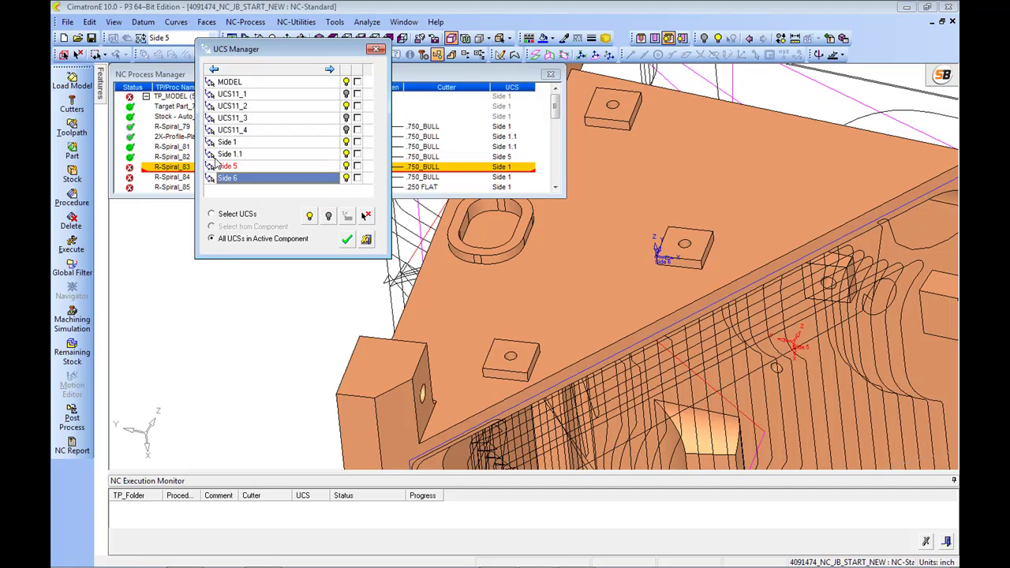
right_click(260, 178)
click(300, 183)
click(347, 239)
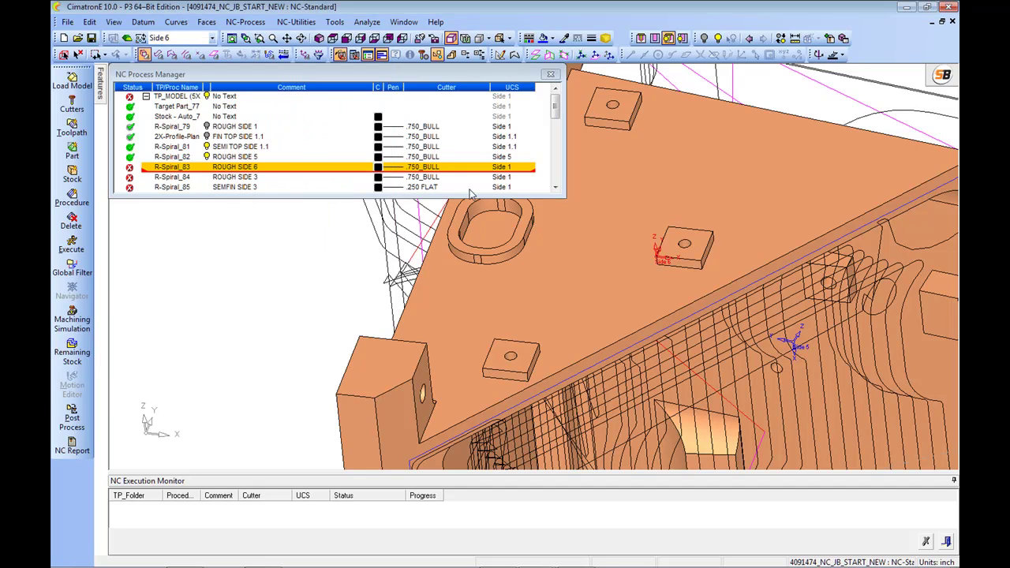
Replace the UCS of the ROUGH SIDE 6 procedure with Side 6 and accept suspending the procedure
click(523, 173)
click(548, 175)
click(509, 235)
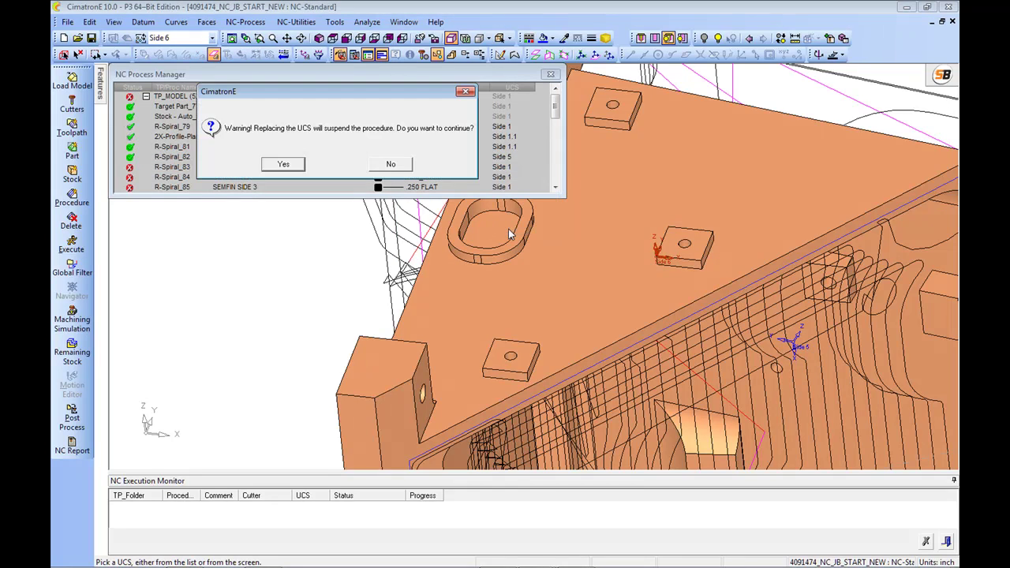
click(280, 166)
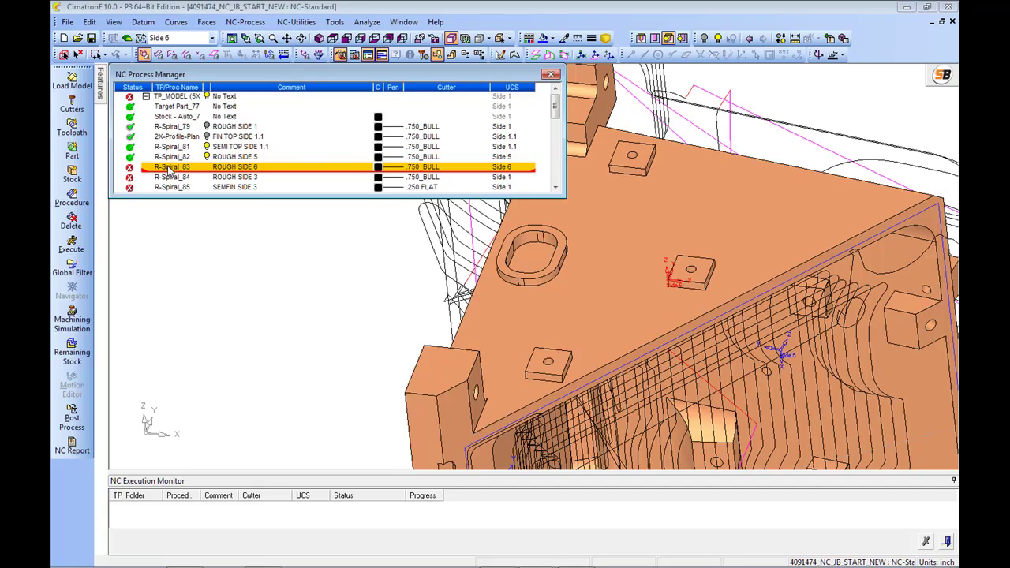
Edit the ROUGH SIDE 6 procedure and set its Z-Bottom limit to -0.06001 from the side plate's corner beside the end block
double_click(168, 172)
scroll(710, 289, up, 3)
ctrl+middle_drag(710, 288, 634, 196)
scroll(648, 205, up, 2)
mouse_move(531, 183)
ctrl+mouse_down()
mouse_move(474, 146)
mouse_move(632, 181)
mouse_move(671, 150)
mouse_move(600, 169)
mouse_move(564, 164)
mouse_move(589, 163)
mouse_move(518, 189)
ctrl+mouse_up()
ctrl+middle_drag(517, 189, 615, 212)
scroll(651, 207, up, 1)
click(167, 127)
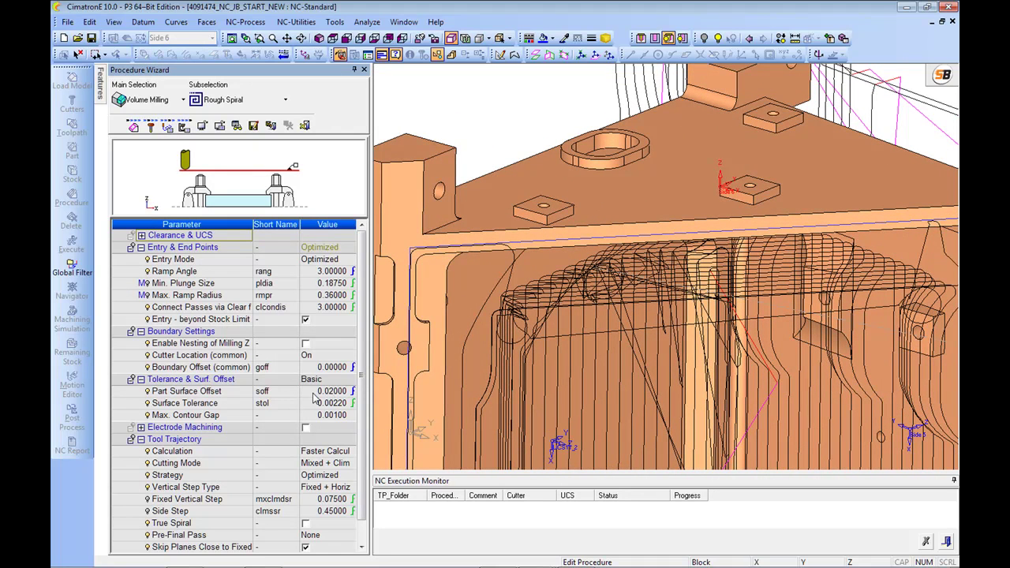
scroll(343, 427, down, 4)
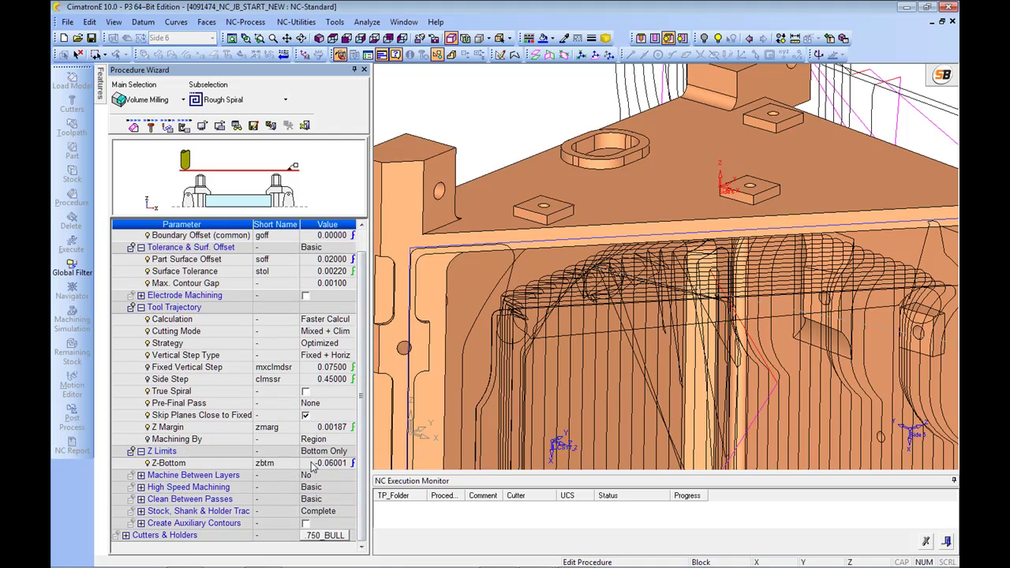
click(331, 452)
middle_click(431, 235)
ctrl+right_drag(476, 186, 564, 271)
right_click(502, 151)
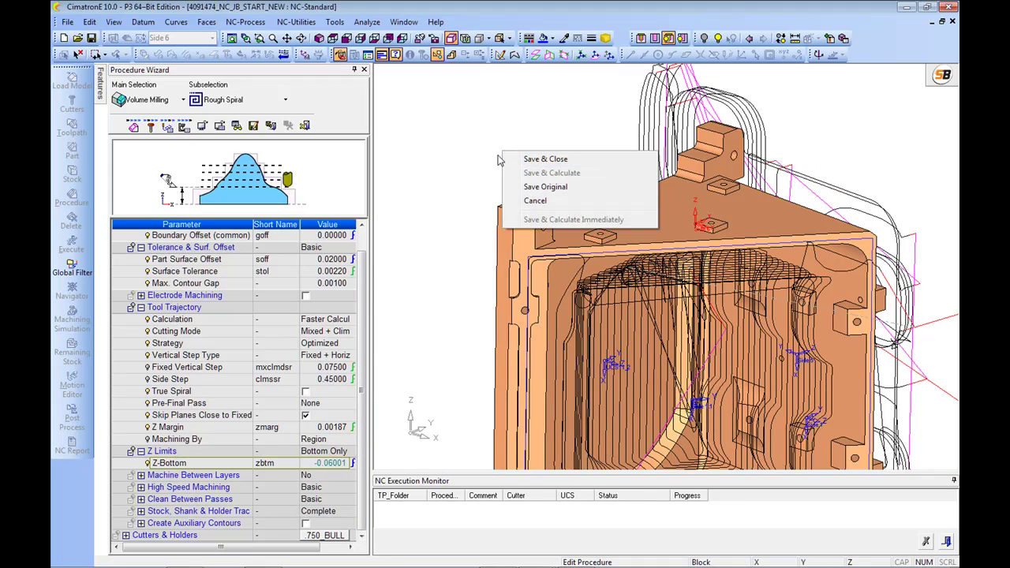
click(525, 158)
Select all of the bracket's faces as part surfaces for ROUGH SIDE 6, and save and calculate the procedure
click(136, 128)
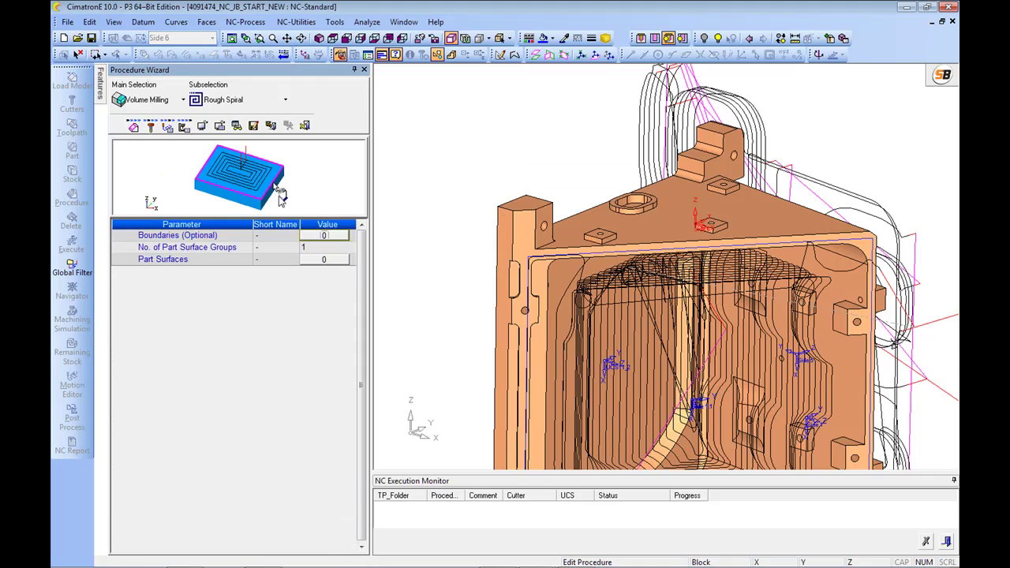
click(324, 260)
ctrl+right_drag(501, 158, 525, 340)
drag(390, 173, 677, 368)
middle_click(659, 190)
right_click(658, 190)
click(675, 197)
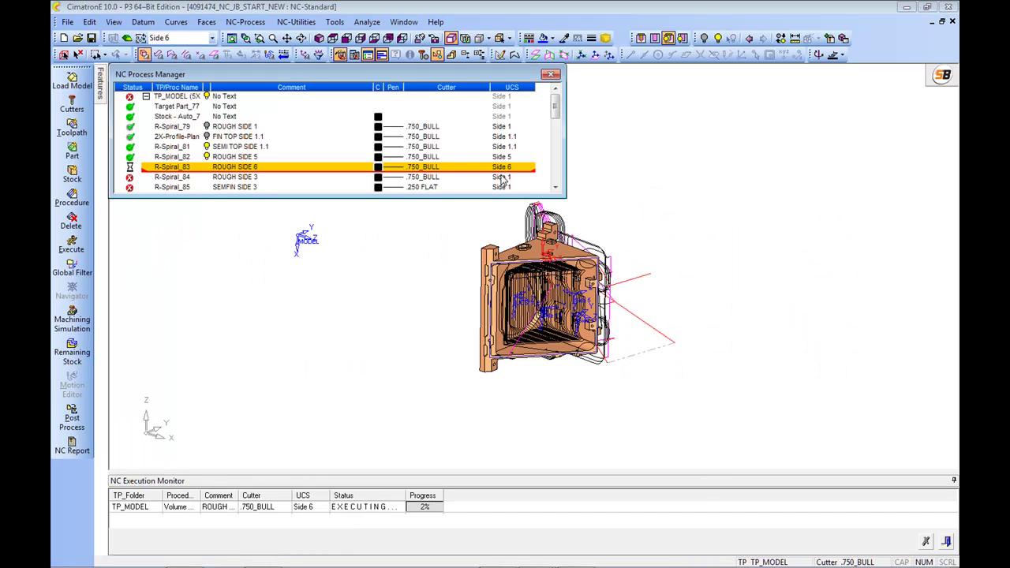
Create a UCS by geometry on the middle square pad of the opposite side plate, using three pad corners for the origin and axes
ctrl+drag(351, 247, 607, 250)
ctrl+drag(744, 298, 679, 281)
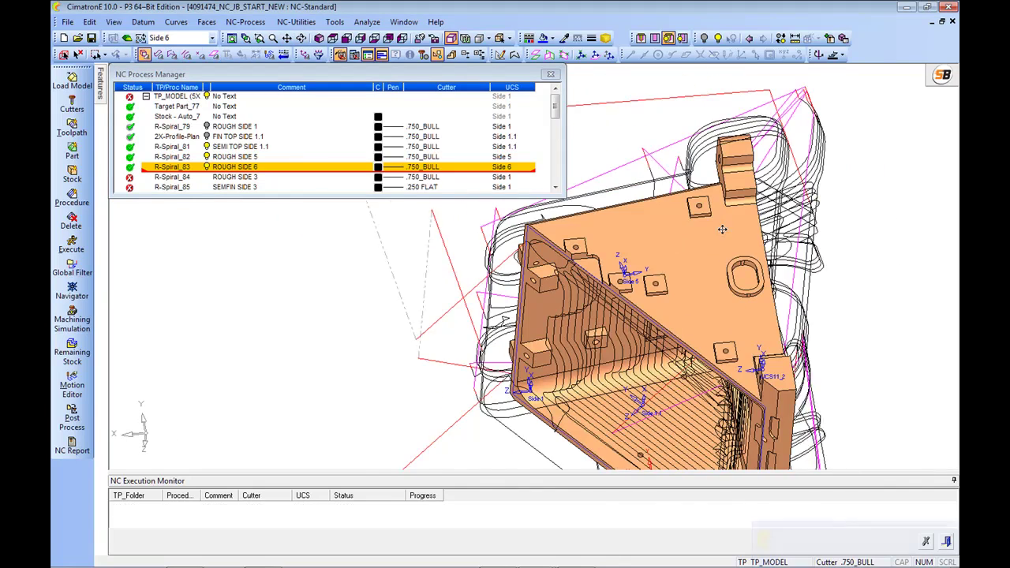
click(146, 21)
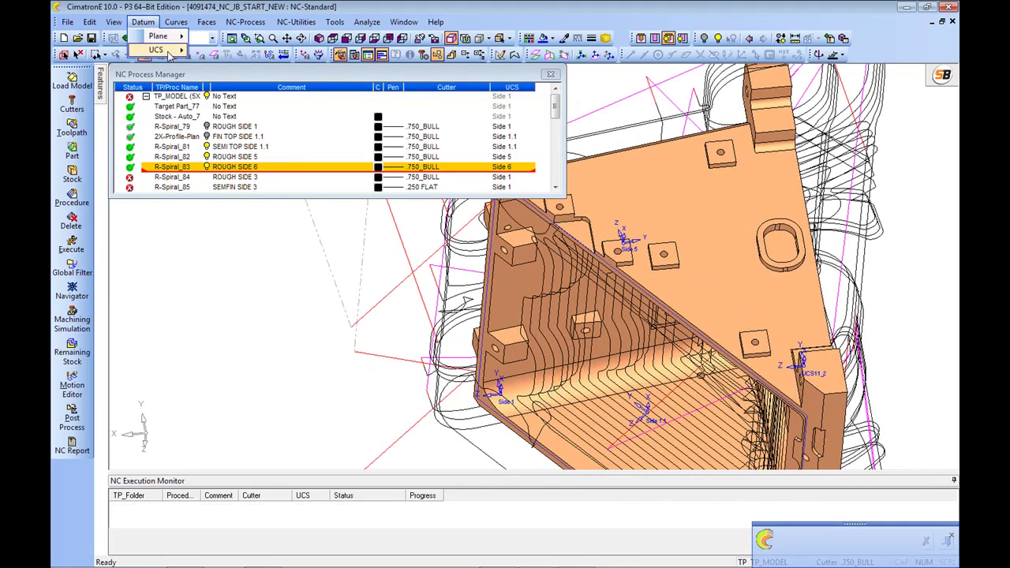
mouse_move(162, 49)
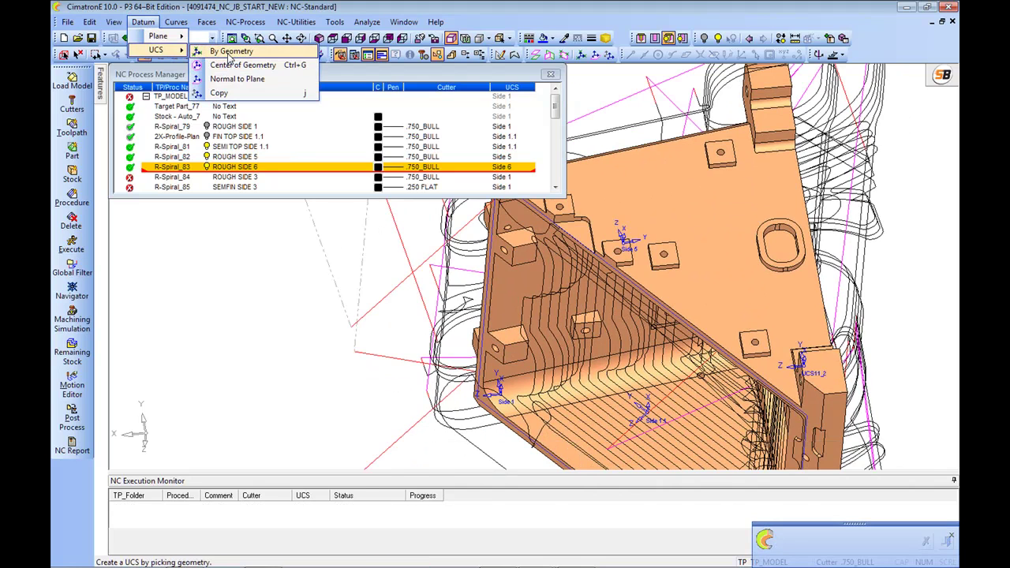
click(231, 51)
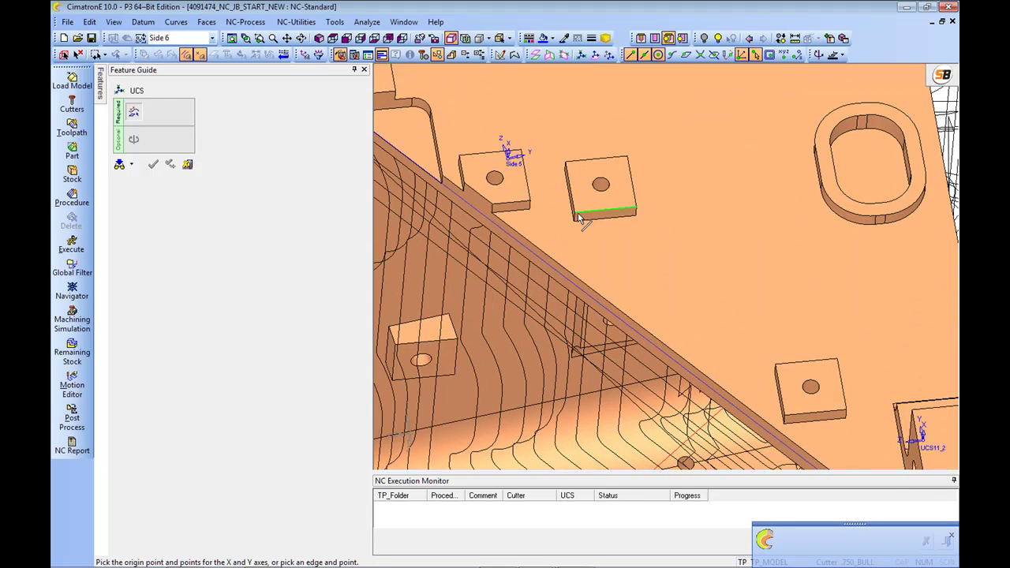
click(573, 214)
click(636, 210)
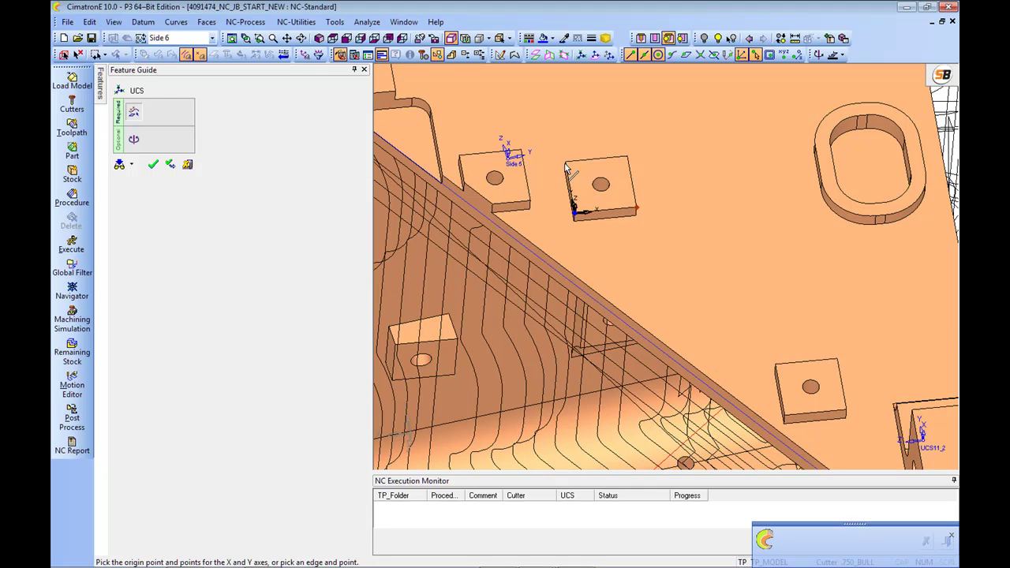
middle_click(579, 122)
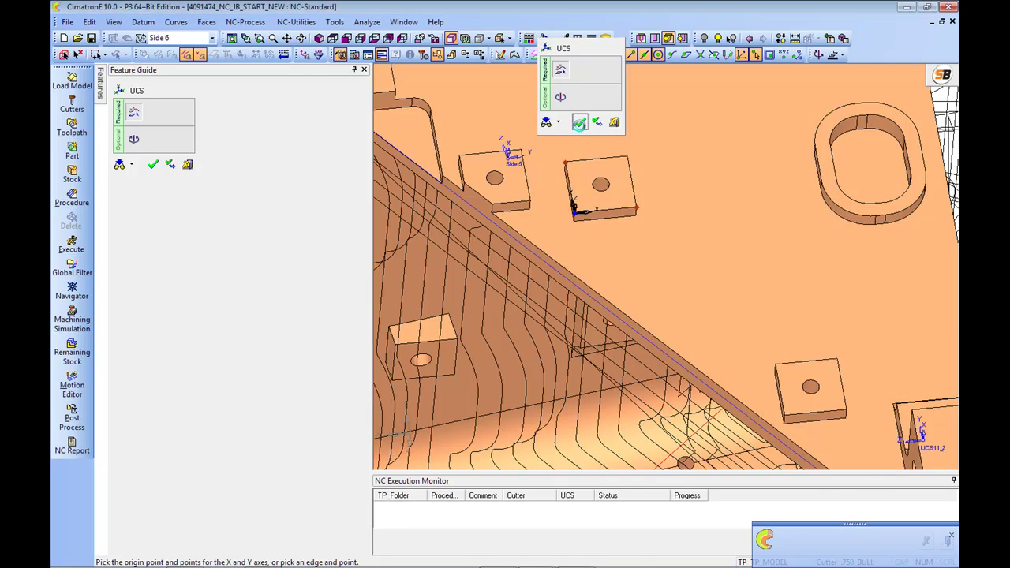
click(579, 121)
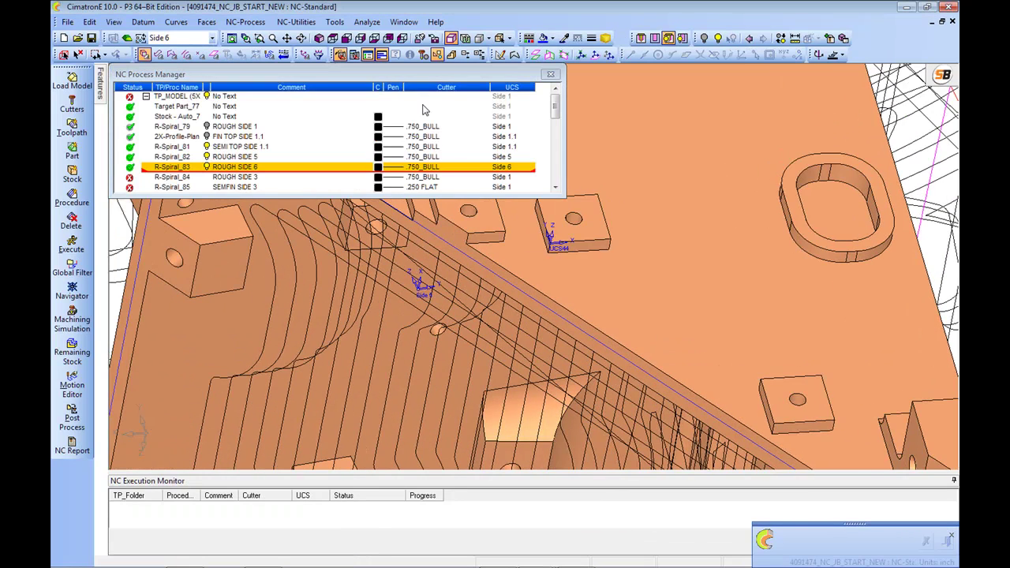
Rename the new UCS on the opposite plate's pad as Side 3 and make it the active UCS
click(307, 54)
right_click(281, 190)
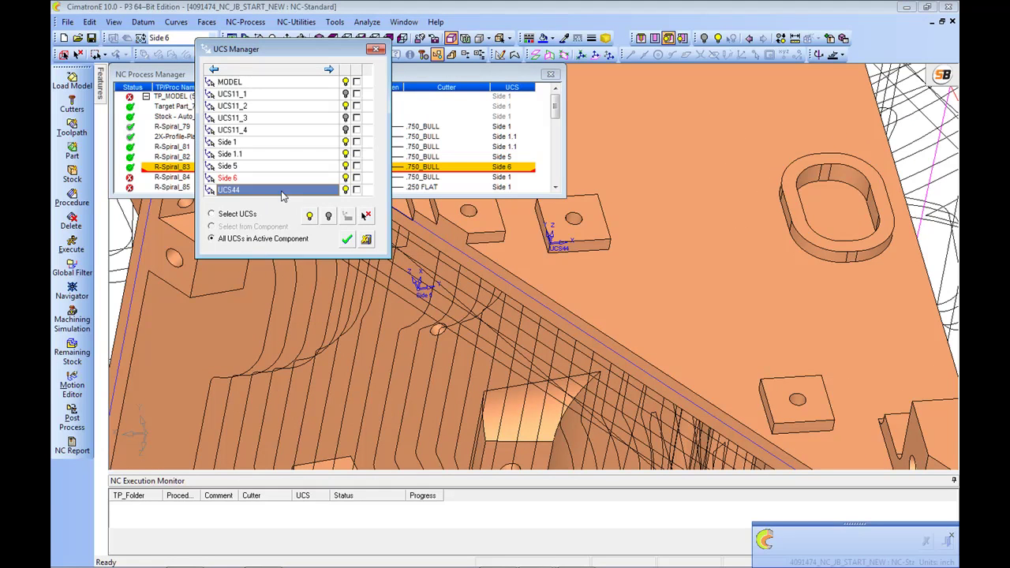
click(324, 212)
text(Side 3)
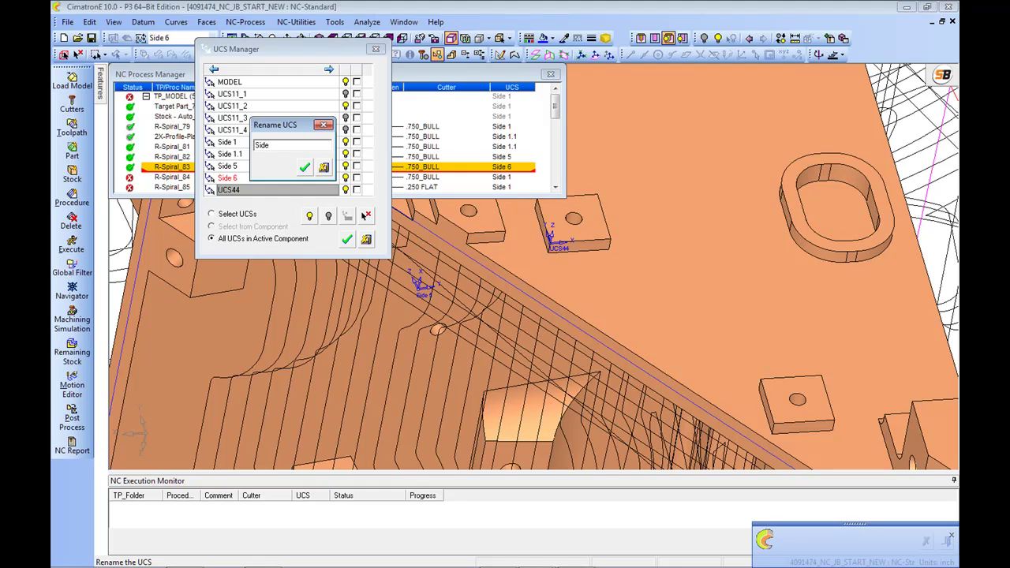
click(305, 168)
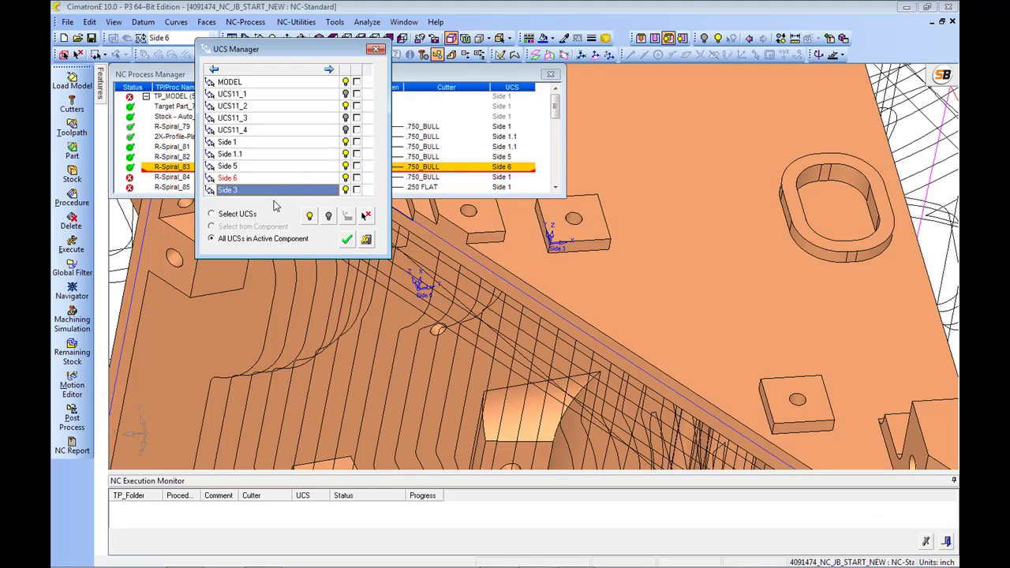
right_click(278, 193)
click(316, 197)
click(347, 239)
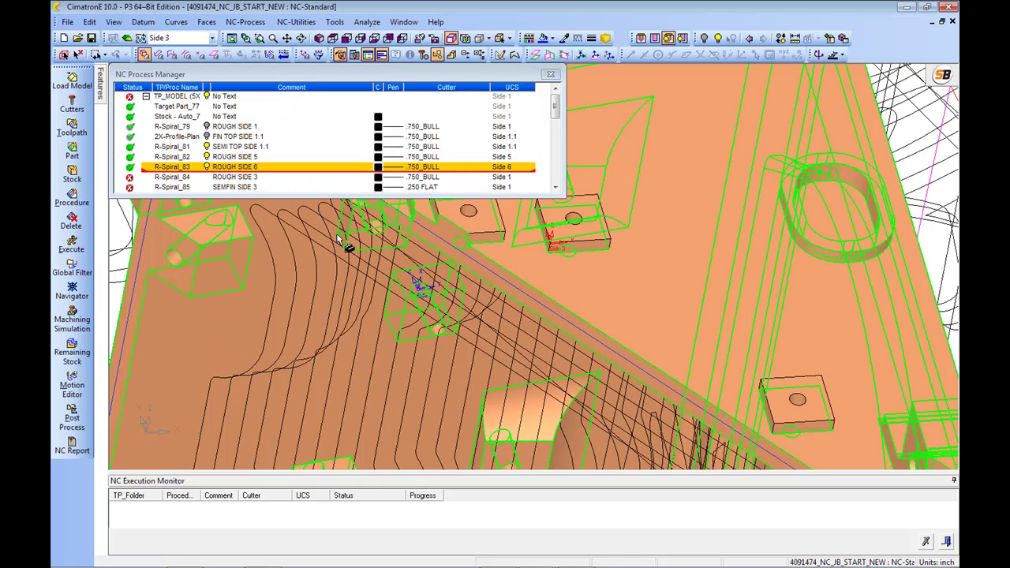
Replace the UCS of the ROUGH SIDE 3 procedure with Side 3 and accept suspending the procedure
click(509, 187)
click(551, 189)
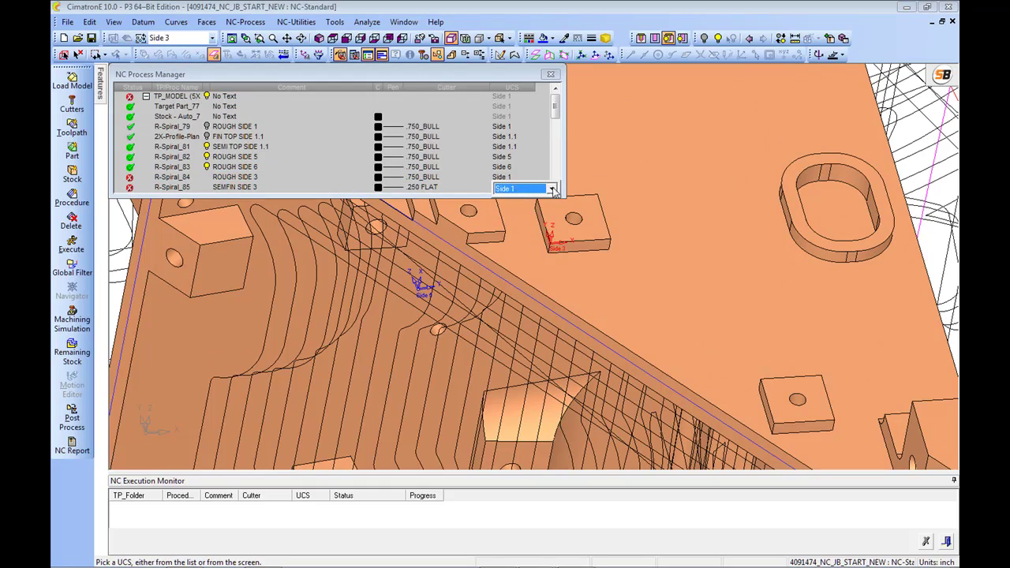
click(518, 241)
click(292, 167)
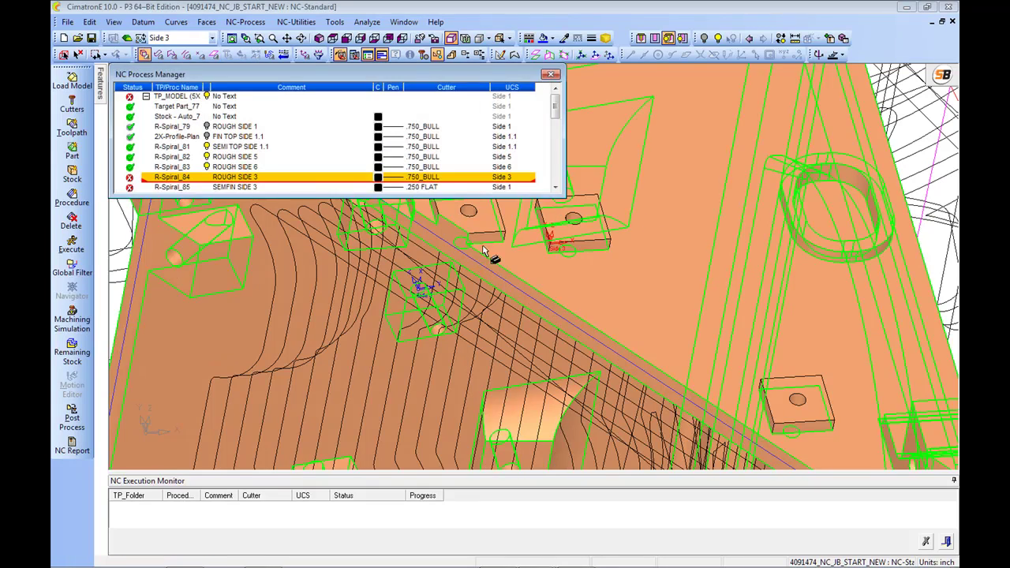
Edit the ROUGH SIDE 3 procedure and set its Z-Bottom limit by picking the side plate's corner at the base of the end block
double_click(165, 180)
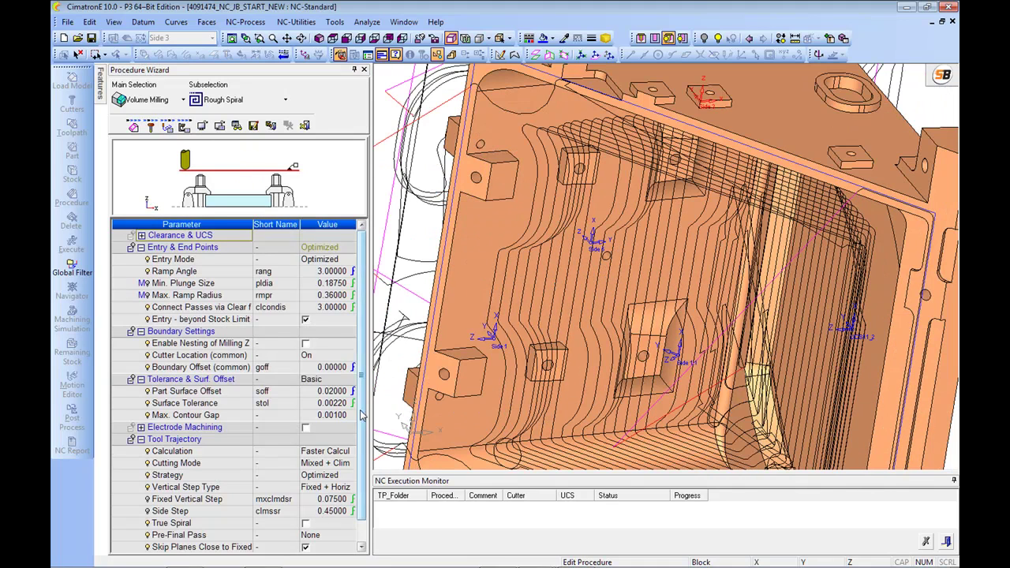
scroll(319, 510, down, 4)
click(325, 464)
ctrl+middle_drag(866, 96, 717, 179)
scroll(717, 179, up, 2)
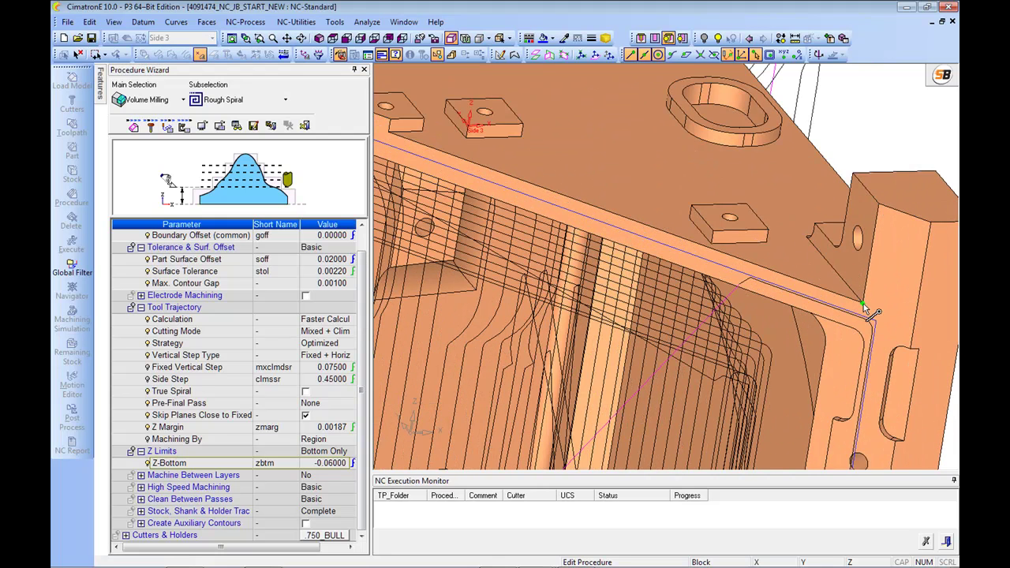
click(864, 305)
right_click(567, 139)
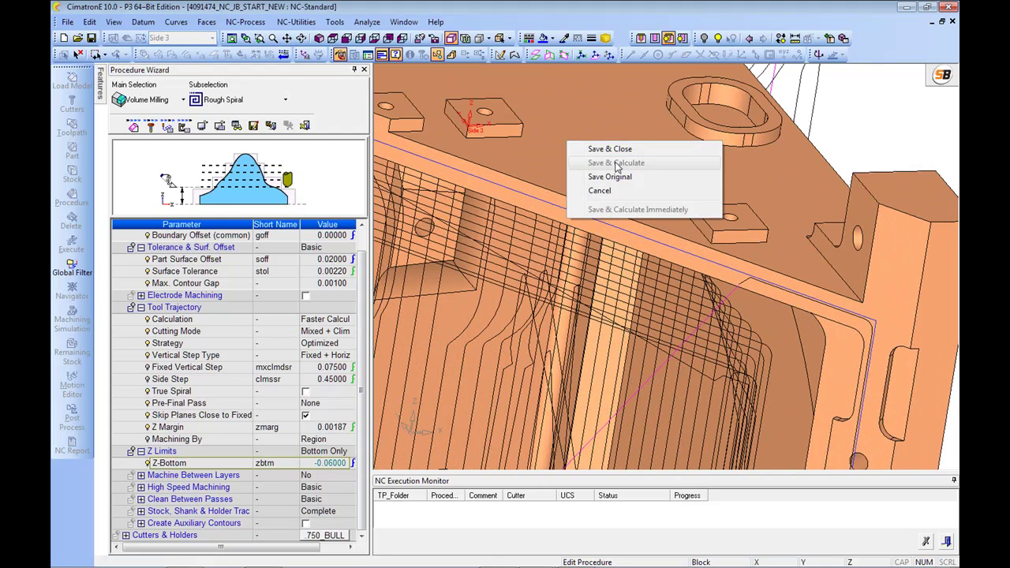
click(554, 140)
Select all of the bracket's faces as part surfaces for ROUGH SIDE 3, and save and calculate the procedure
click(151, 127)
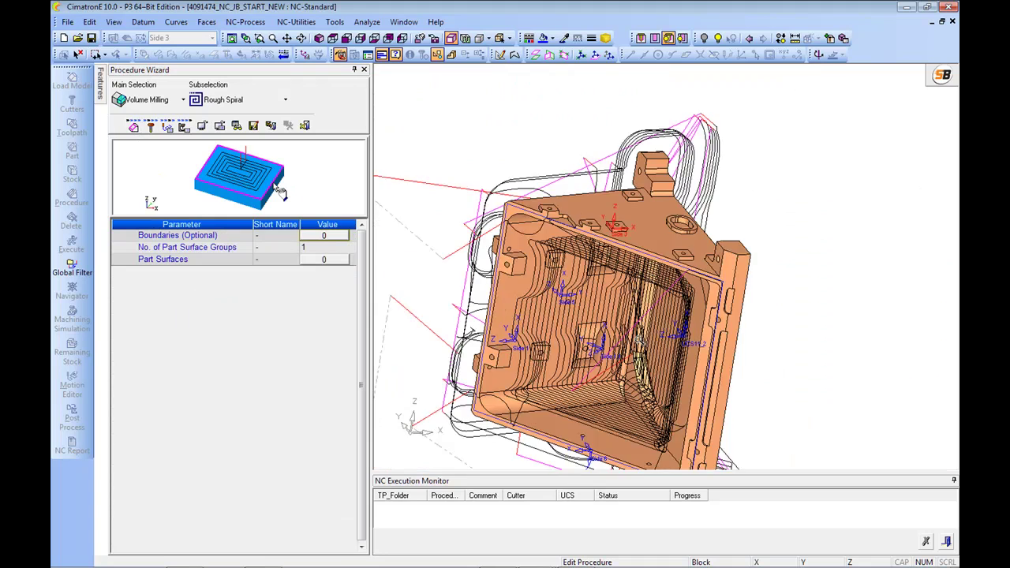
click(324, 261)
drag(365, 151, 644, 430)
middle_click(729, 282)
right_click(581, 198)
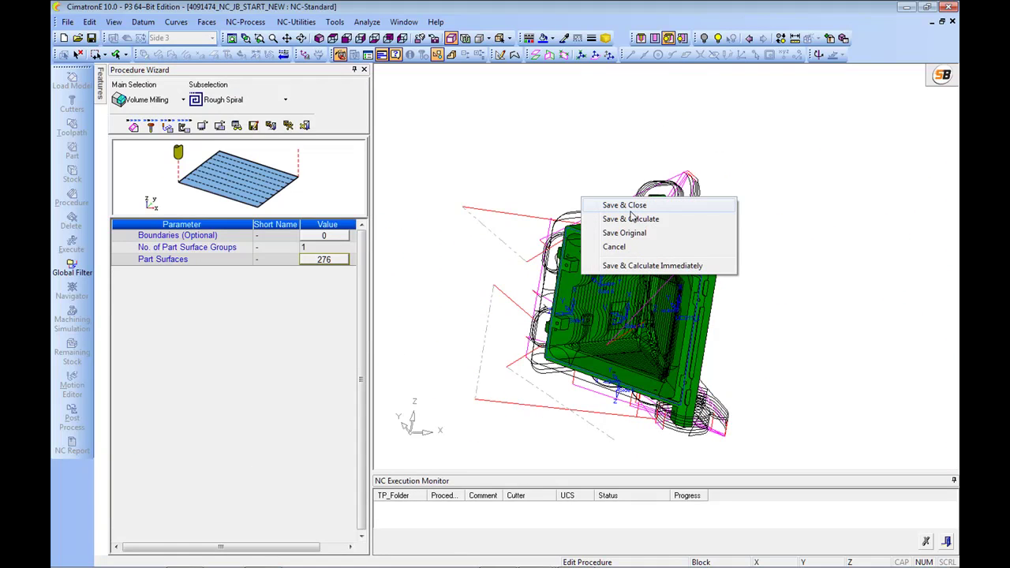
click(645, 226)
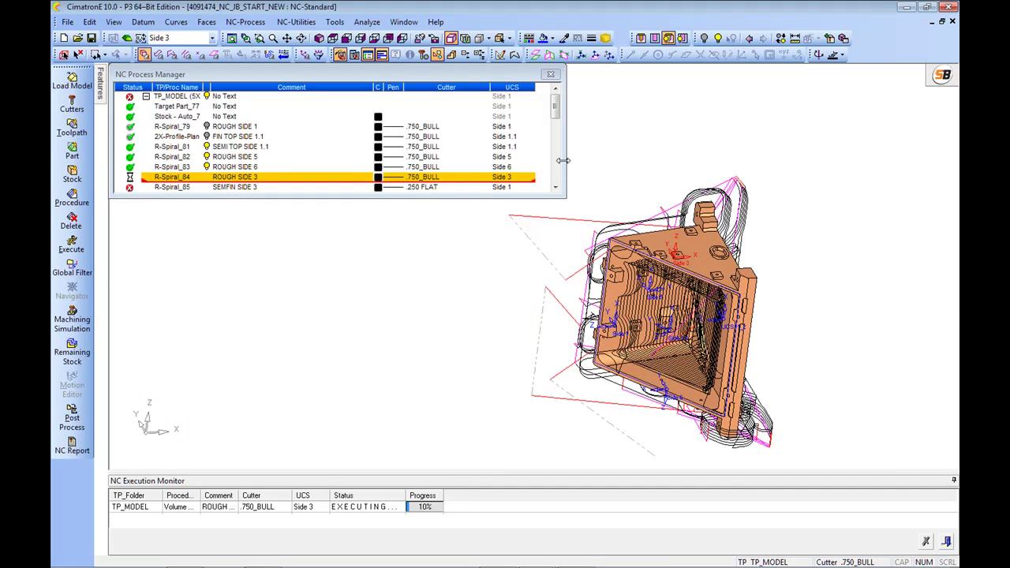
Hide the toolpaths of the ROUGH SIDE 3, ROUGH SIDE 6, ROUGH SIDE 5 and SEMI TOP SIDE 1.1 procedures
click(555, 187)
click(555, 187)
click(555, 187)
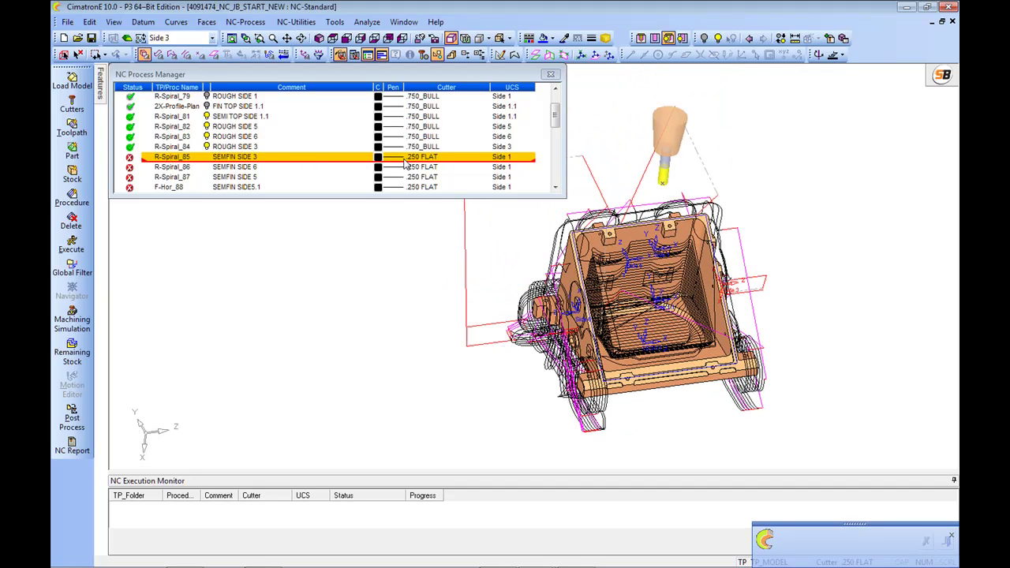
click(209, 146)
click(209, 136)
click(209, 126)
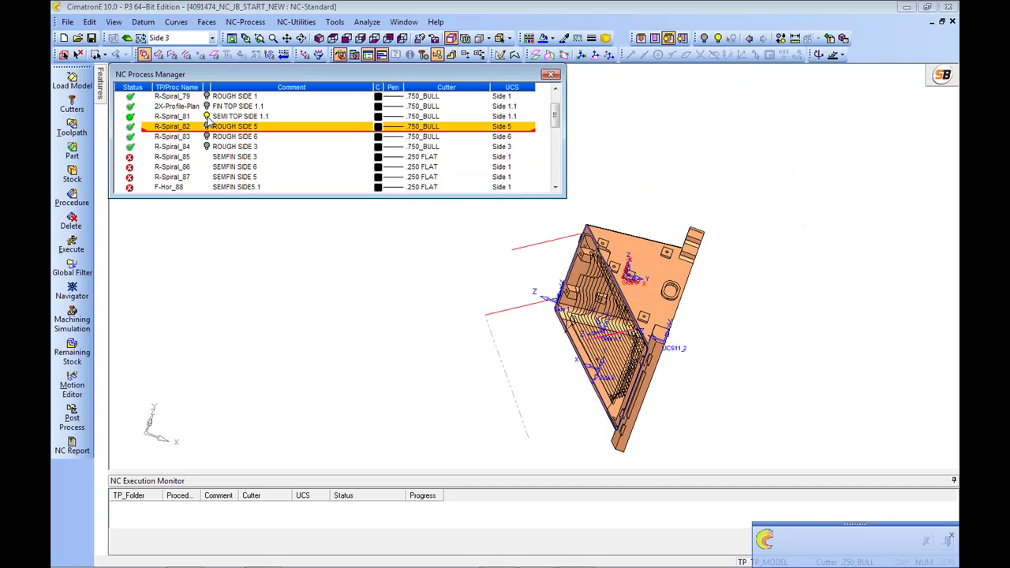
click(210, 117)
Replace the UCS of the SEMFIN SIDE 3 procedure with Side 3 and accept suspending the procedure
ctrl+drag(609, 310, 647, 316)
ctrl+right_drag(648, 316, 742, 302)
ctrl+middle_drag(742, 302, 620, 310)
ctrl+drag(620, 310, 652, 336)
middle_drag(651, 335, 690, 275)
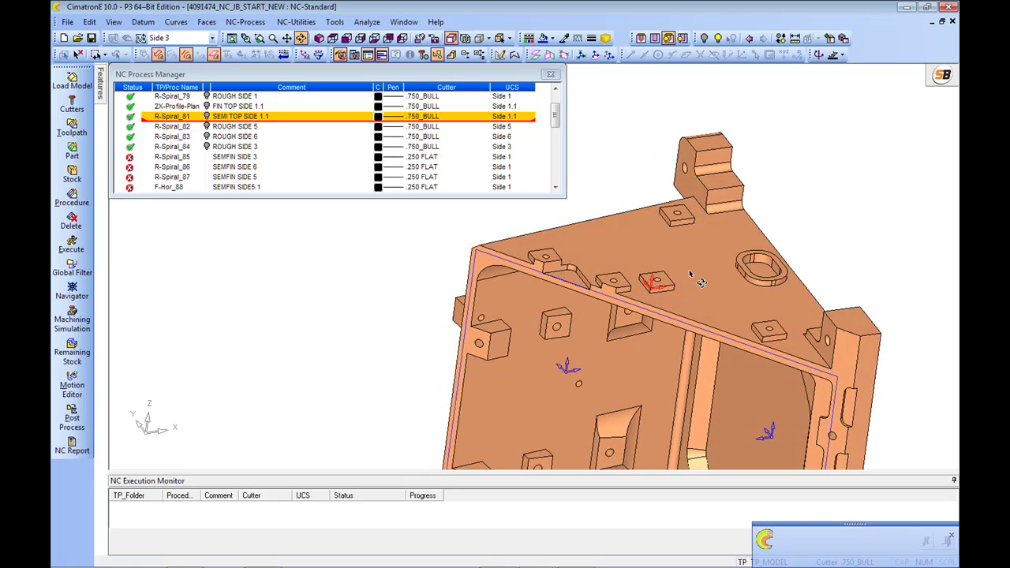
click(510, 164)
click(509, 163)
click(552, 169)
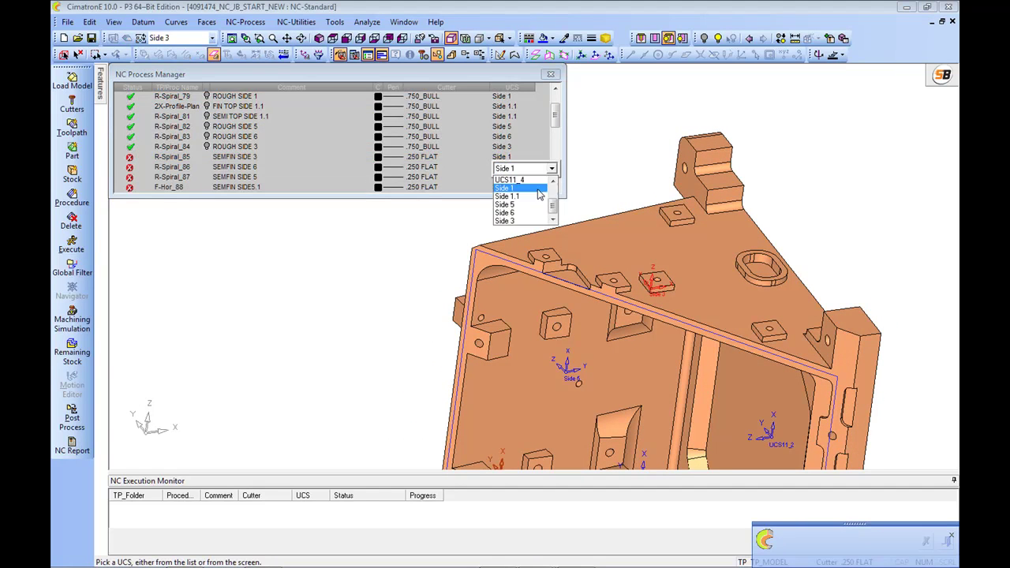
click(513, 222)
click(292, 163)
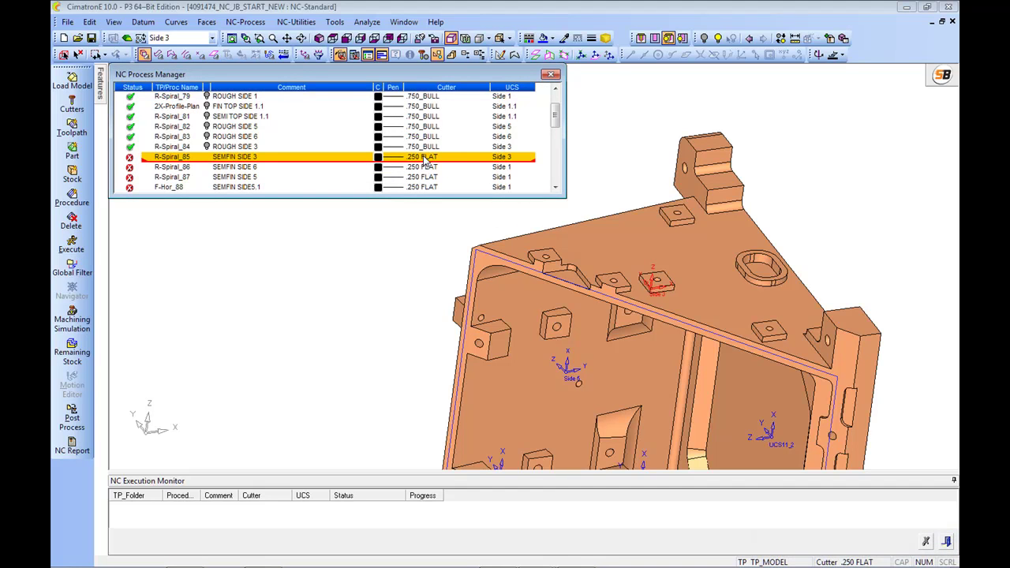
Edit the SEMFIN SIDE 3 procedure and set its Z-Bottom limit by picking a point on the side plate's surface at the block's base
double_click(168, 160)
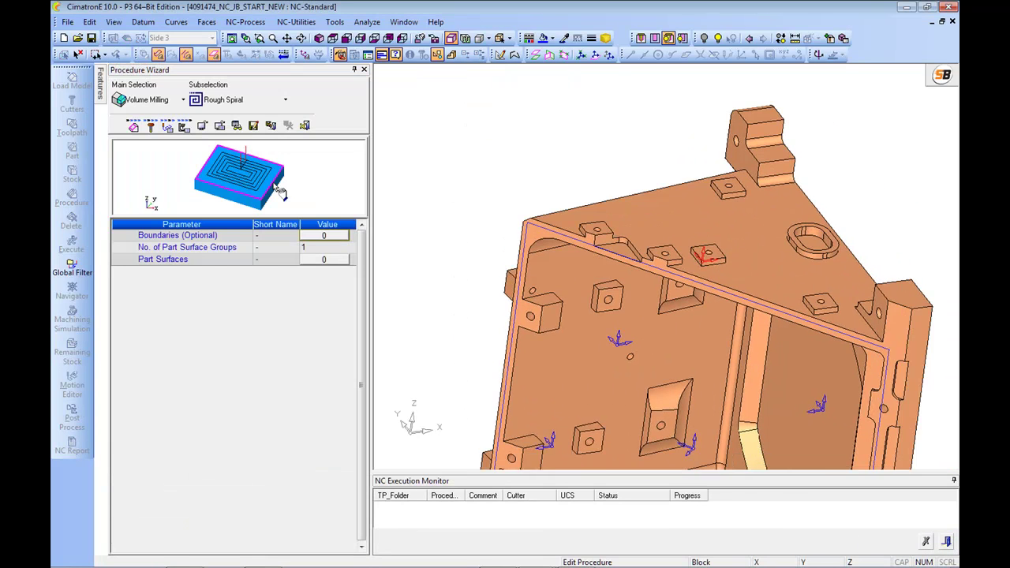
click(167, 127)
scroll(366, 450, down, 4)
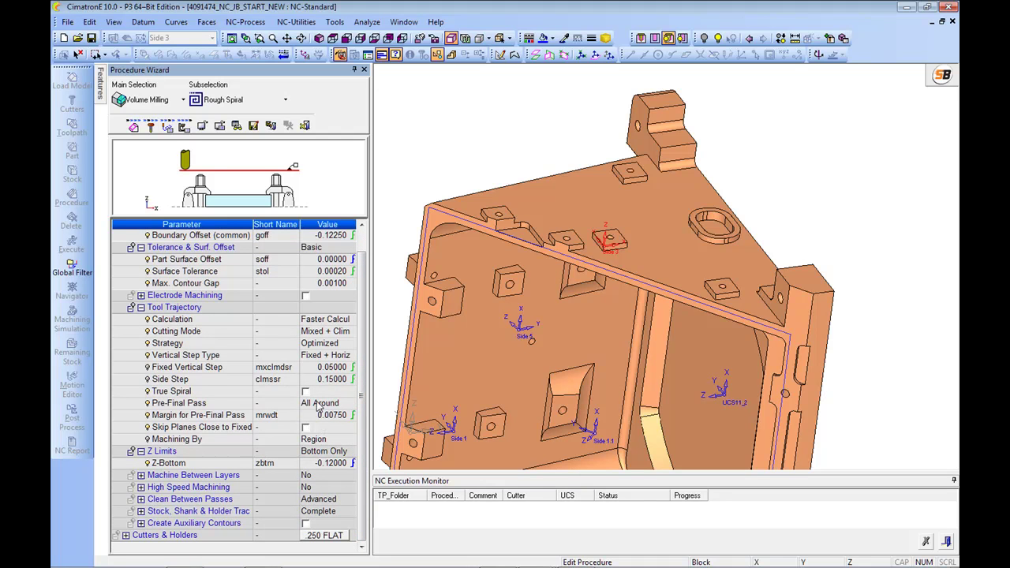
ctrl+middle_drag(435, 401, 490, 364)
ctrl+right_drag(489, 364, 453, 373)
click(304, 466)
scroll(716, 220, up, 5)
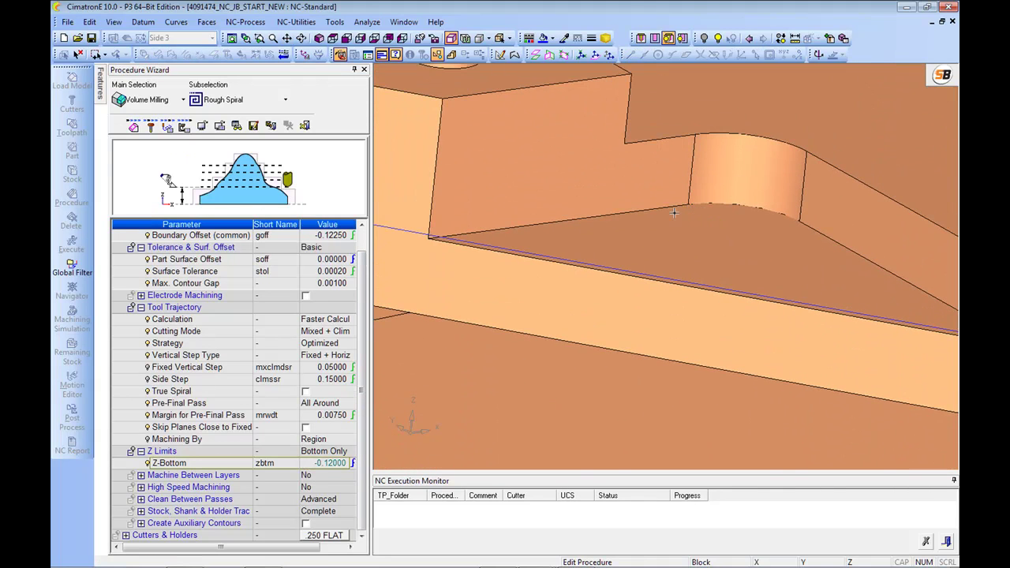
scroll(680, 291, down, 10)
ctrl+drag(680, 290, 598, 308)
right_click(428, 248)
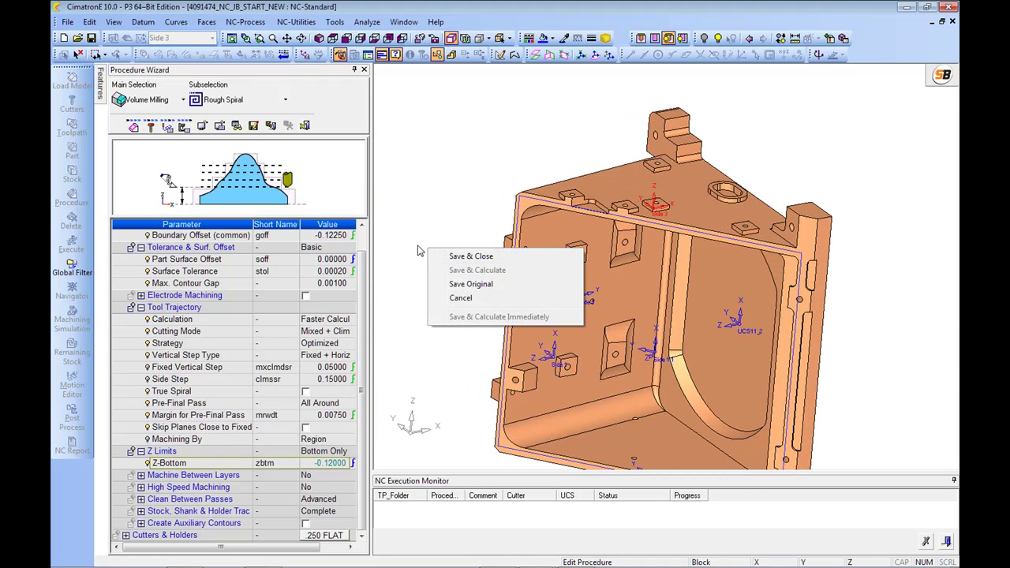
click(460, 261)
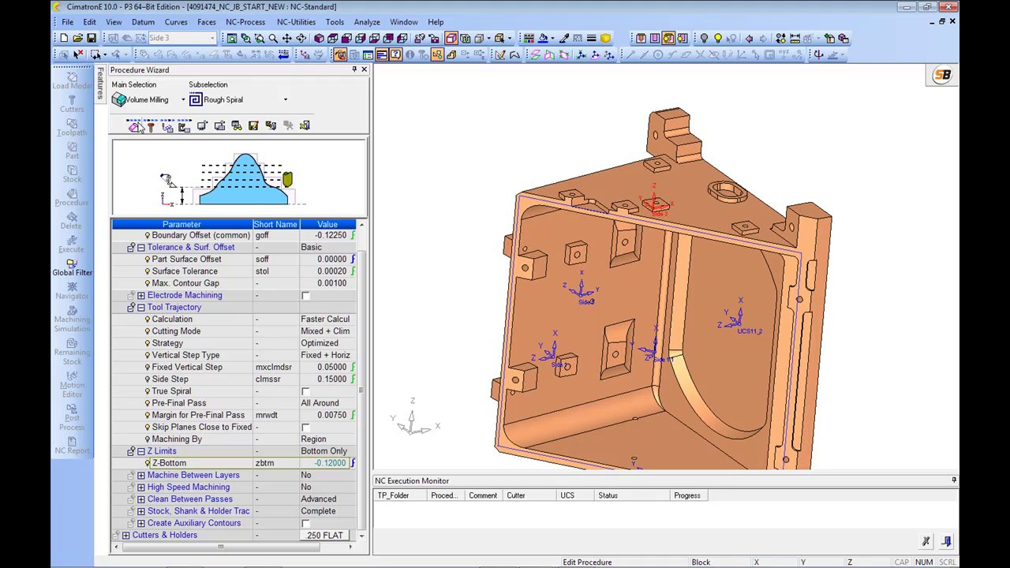
Select all of the bracket's faces as part surfaces for SEMFIN SIDE 3, and save and calculate the procedure
click(151, 128)
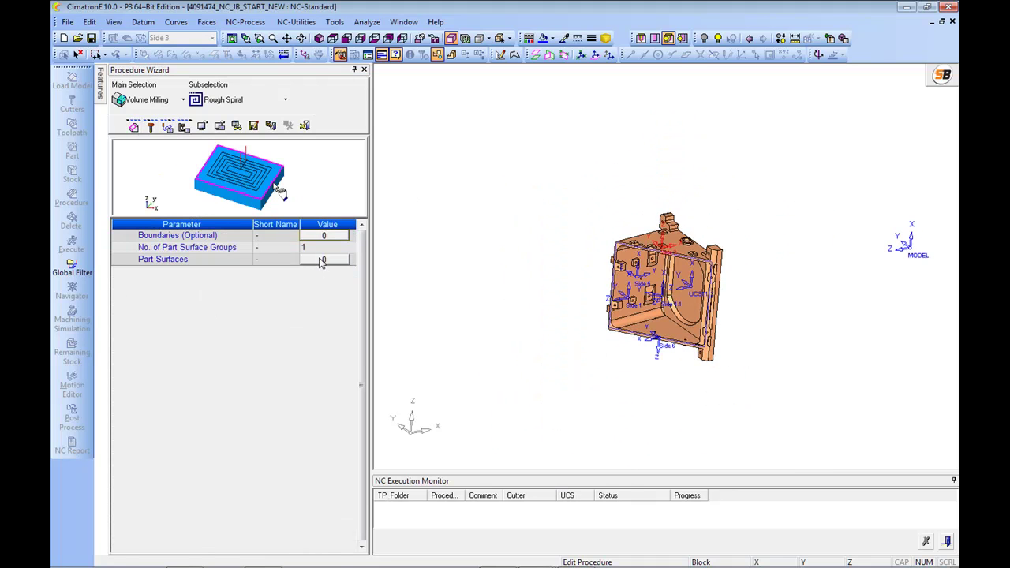
click(321, 260)
drag(404, 165, 663, 411)
middle_click(519, 321)
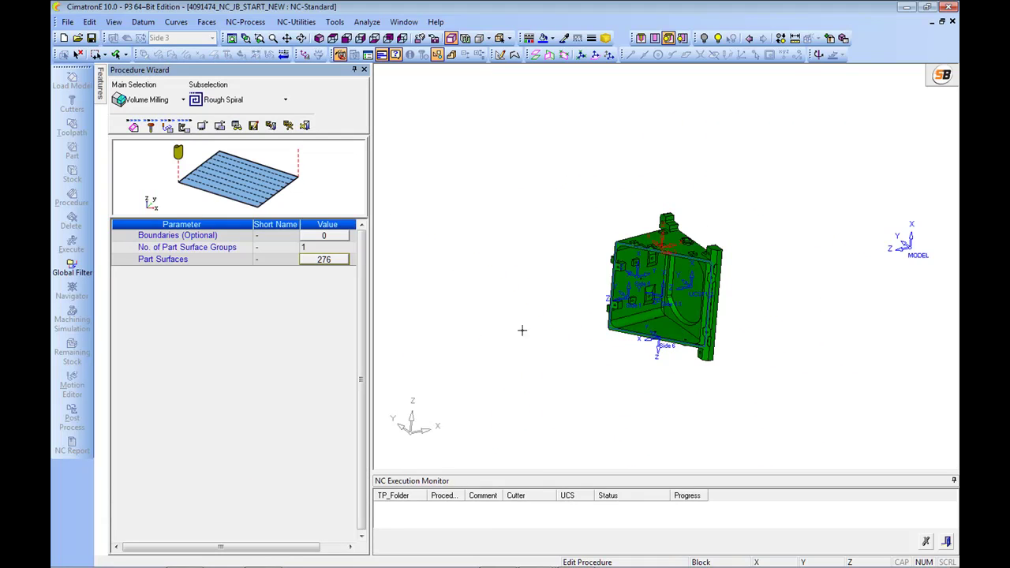
ctrl+right_drag(518, 321, 578, 251)
ctrl+middle_drag(578, 251, 546, 223)
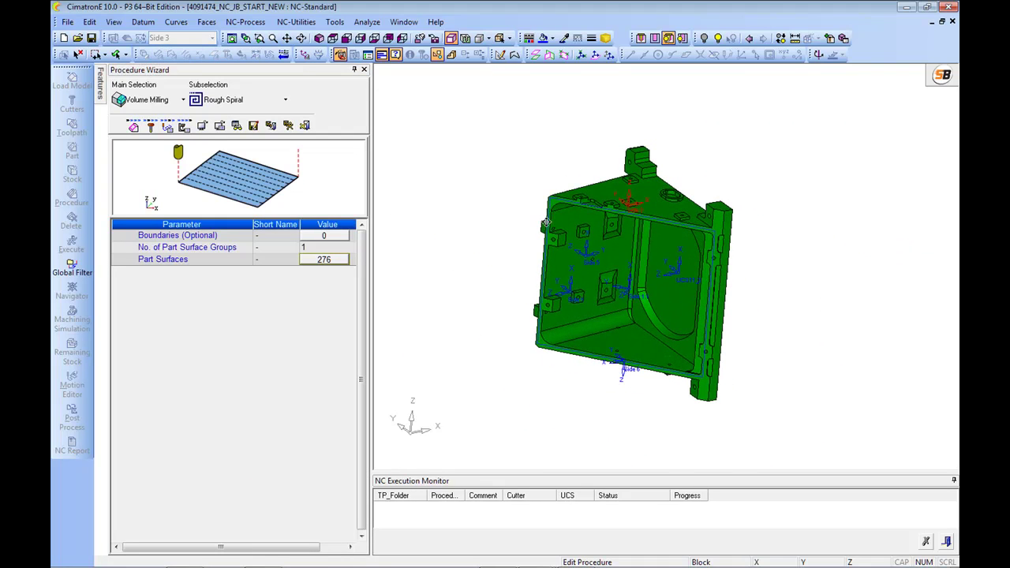
right_click(496, 216)
click(553, 239)
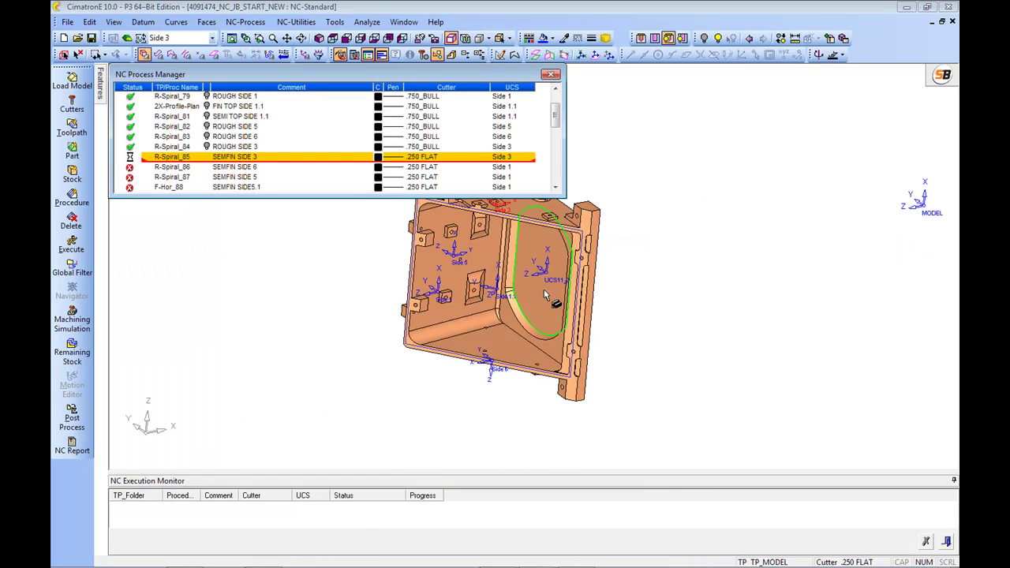
Replace the UCS of the SEMFIN SIDE 6 procedure with Side 6 and accept suspending the procedure
click(235, 167)
click(512, 175)
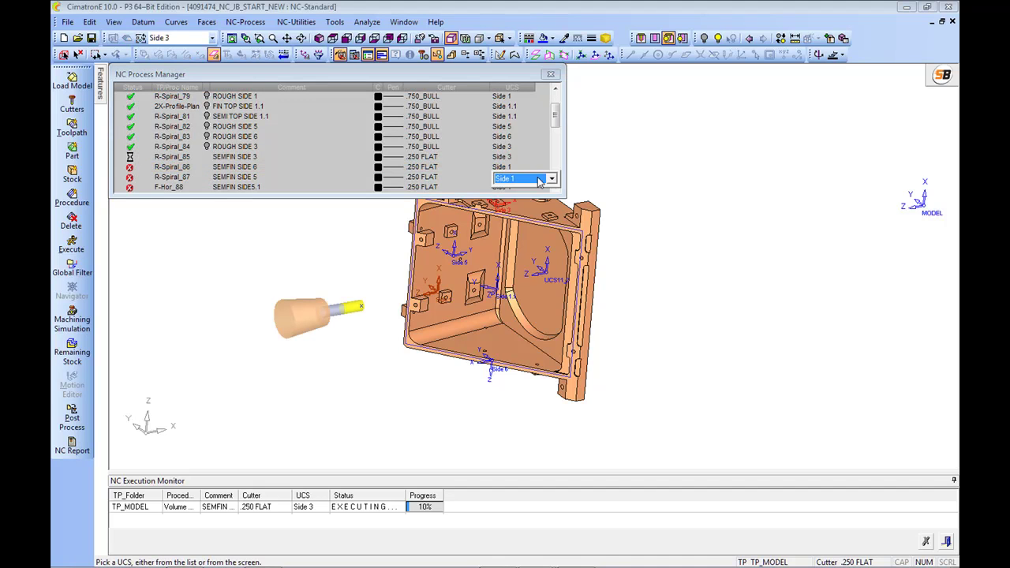
click(552, 179)
click(514, 224)
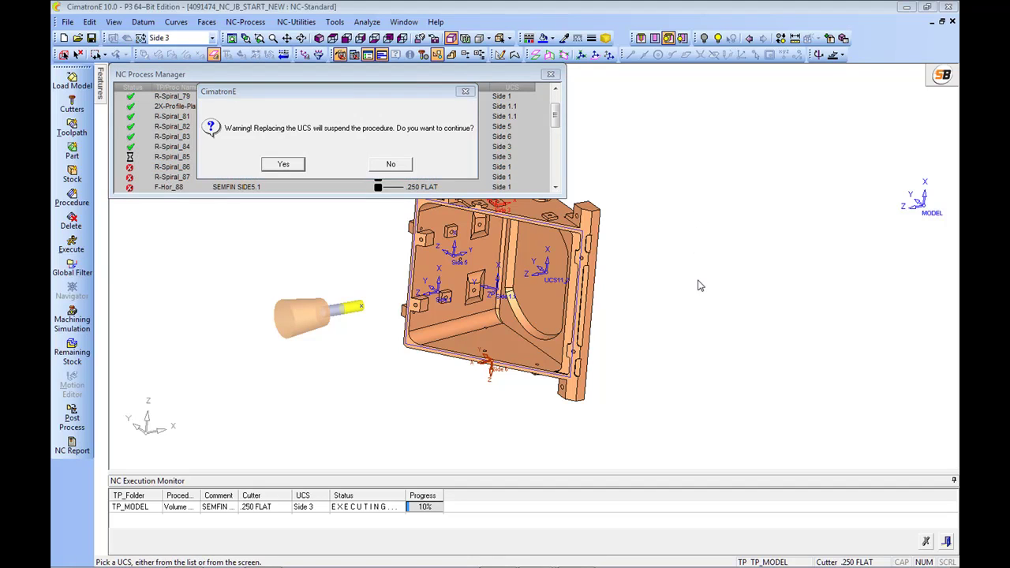
click(258, 164)
Edit the SEMFIN SIDE 6 procedure and select all of the bracket's faces as its part surfaces
ctrl+drag(505, 284, 630, 289)
ctrl+middle_drag(630, 288, 715, 383)
ctrl+right_drag(715, 382, 638, 211)
ctrl+drag(638, 212, 676, 215)
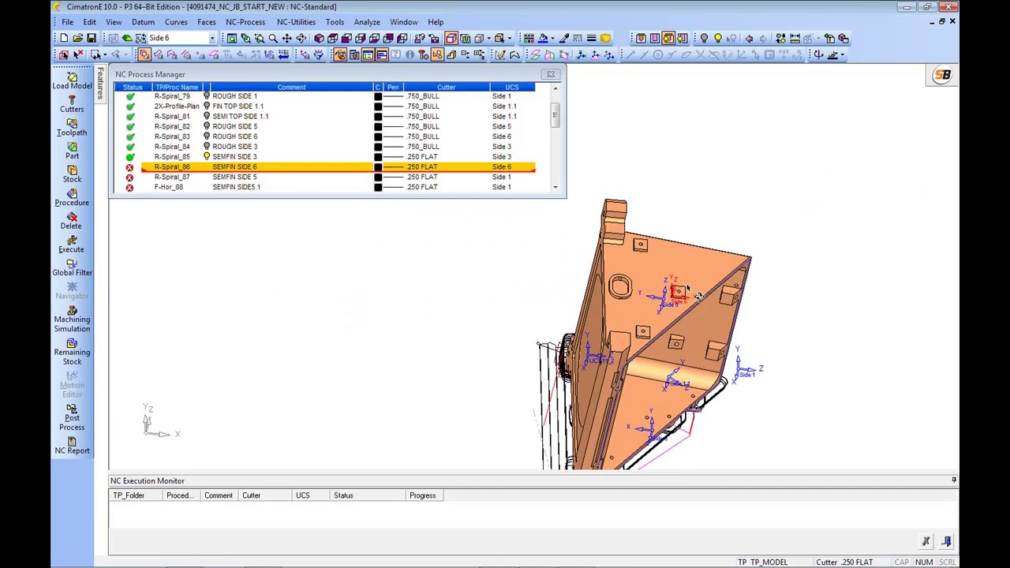
ctrl+right_drag(676, 215, 675, 292)
ctrl+drag(676, 292, 630, 210)
middle_drag(631, 209, 616, 205)
double_click(162, 167)
middle_drag(574, 289, 494, 284)
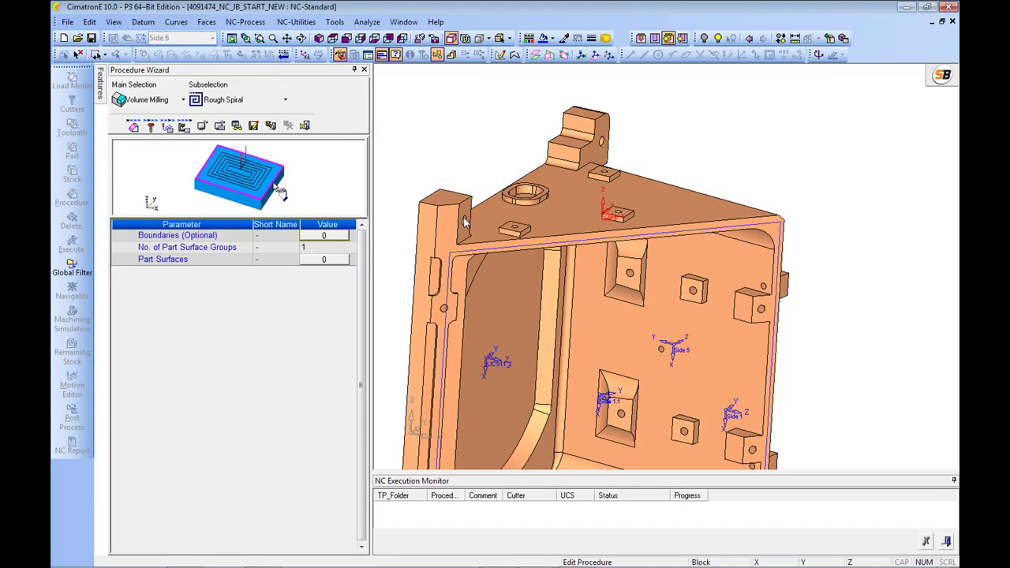
scroll(390, 271, down, 3)
click(333, 261)
drag(365, 151, 658, 426)
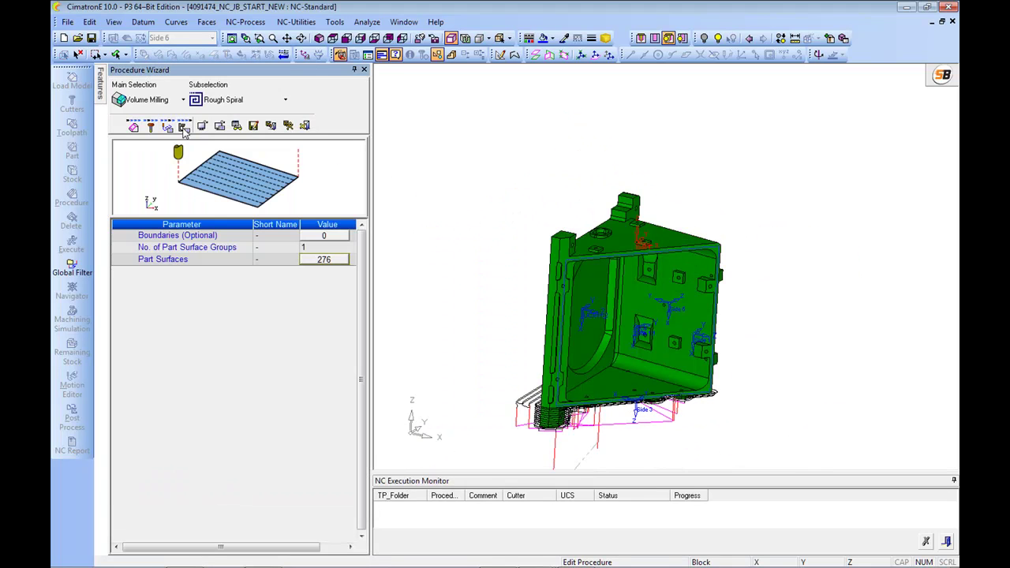
Set the SEMFIN SIDE 6 Z-Bottom limit by picking the plate corner at the end block's base, and save and calculate the procedure
click(168, 127)
scroll(366, 410, down, 3)
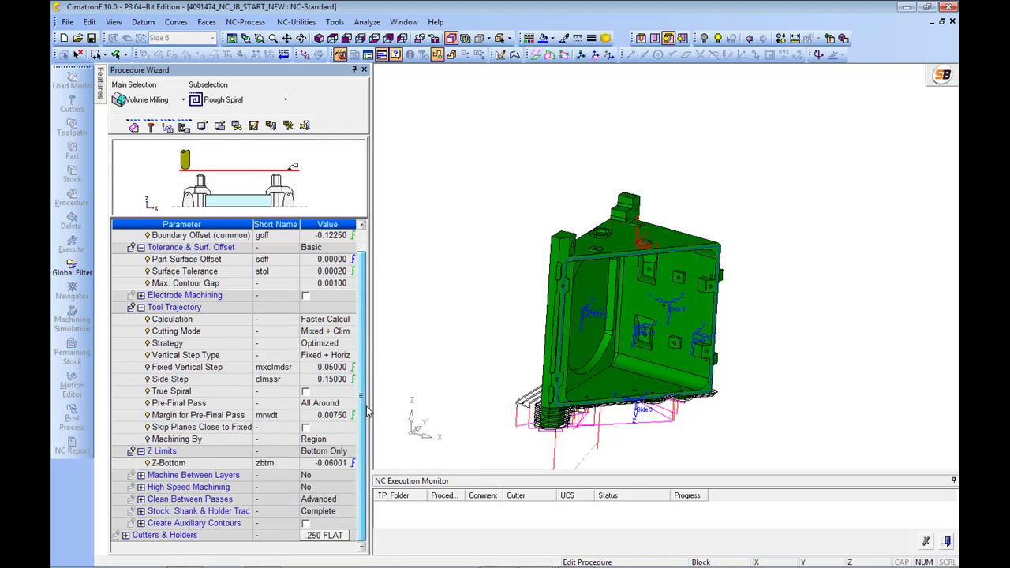
click(315, 463)
scroll(490, 458, up, 3)
scroll(550, 234, up, 5)
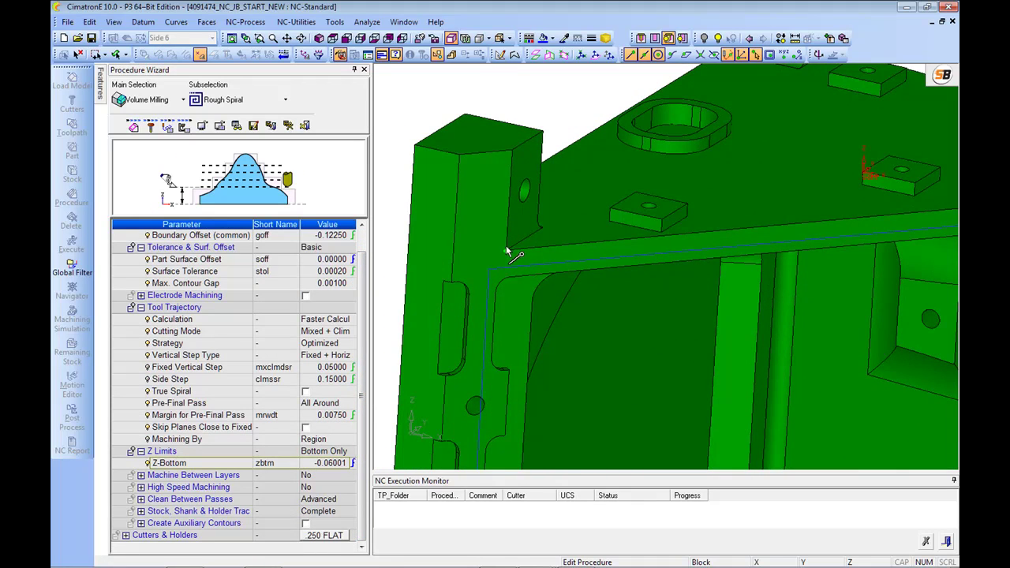
scroll(601, 311, down, 8)
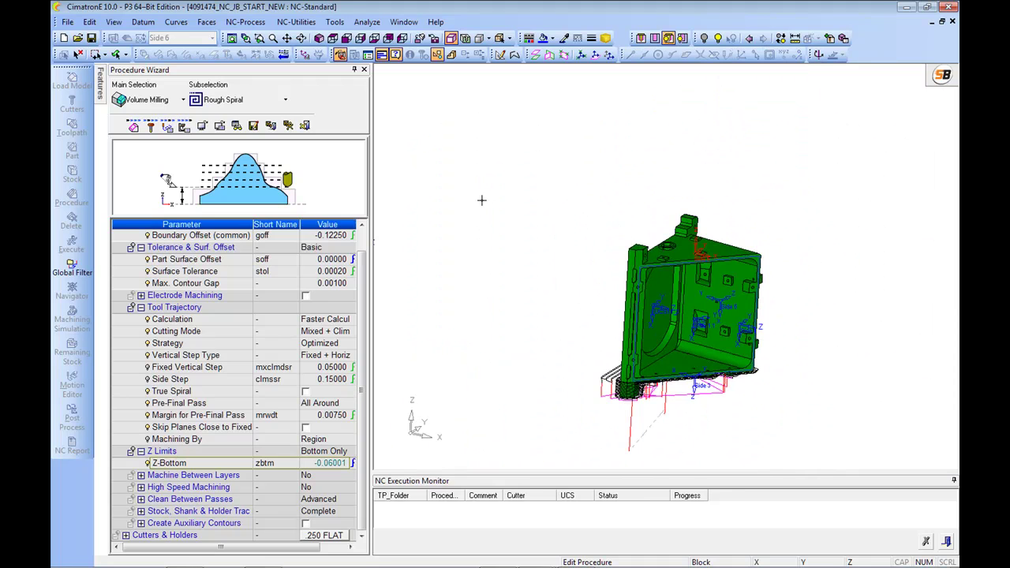
right_click(480, 201)
click(524, 220)
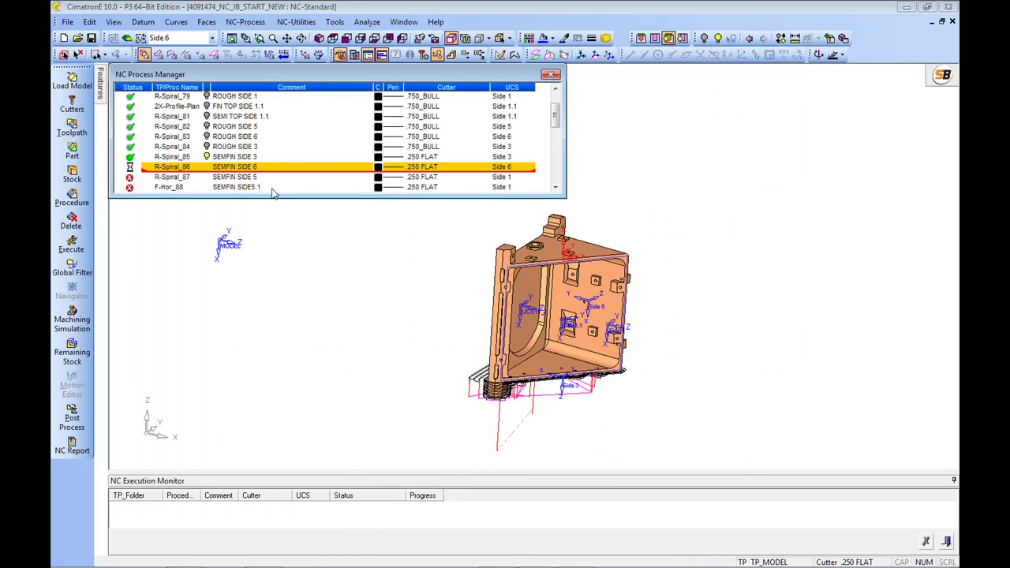
Replace the UCS of the SEMFIN SIDE 5 procedure with Side 5 and accept suspending the procedure
click(238, 180)
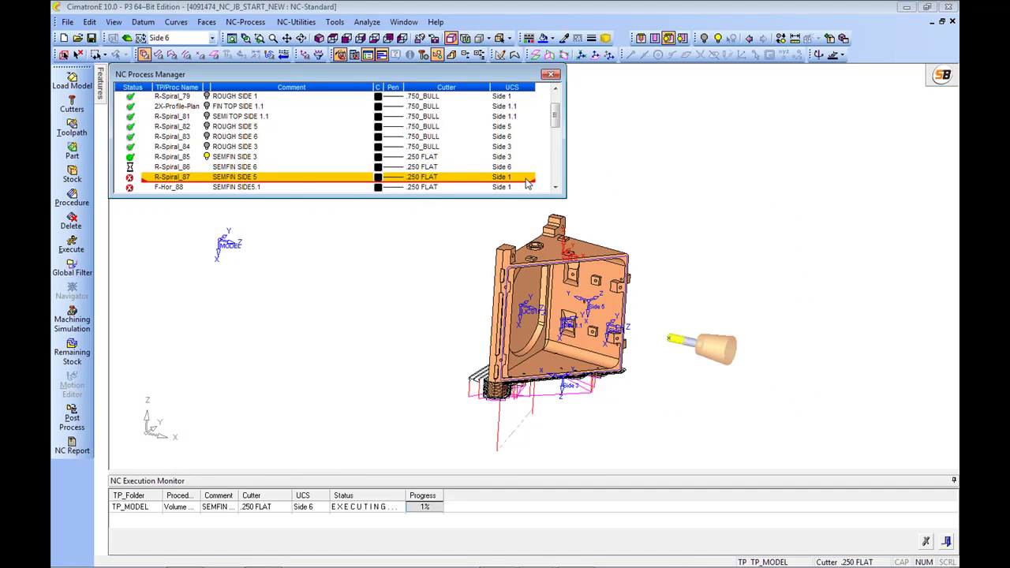
click(555, 187)
click(556, 187)
ctrl+drag(588, 253, 603, 277)
ctrl+middle_drag(603, 277, 616, 316)
mouse_move(616, 315)
ctrl+mouse_down()
mouse_move(616, 276)
mouse_move(635, 320)
ctrl+mouse_up()
ctrl+right_drag(635, 319, 635, 276)
middle_drag(721, 416, 718, 395)
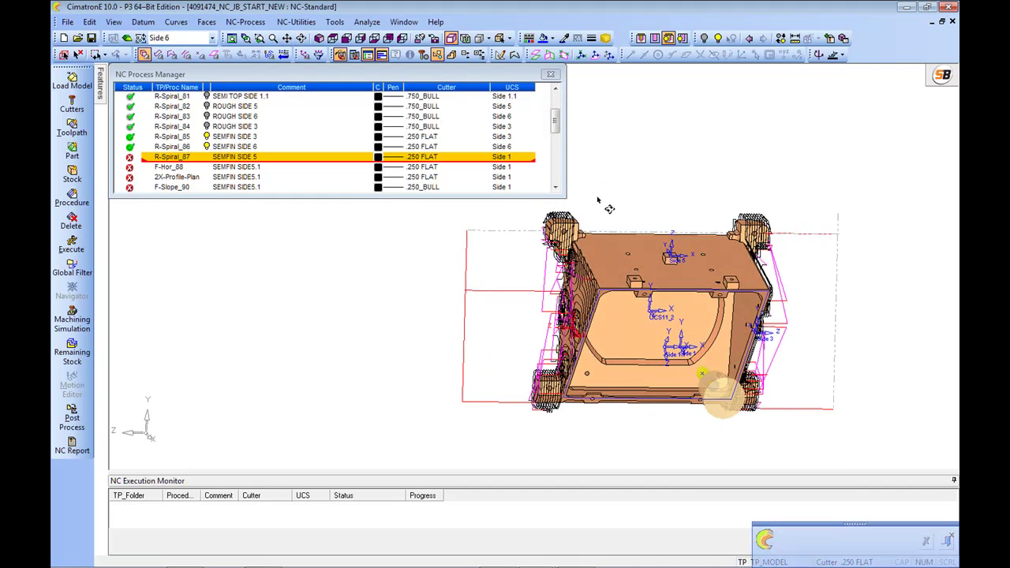
click(517, 162)
click(519, 164)
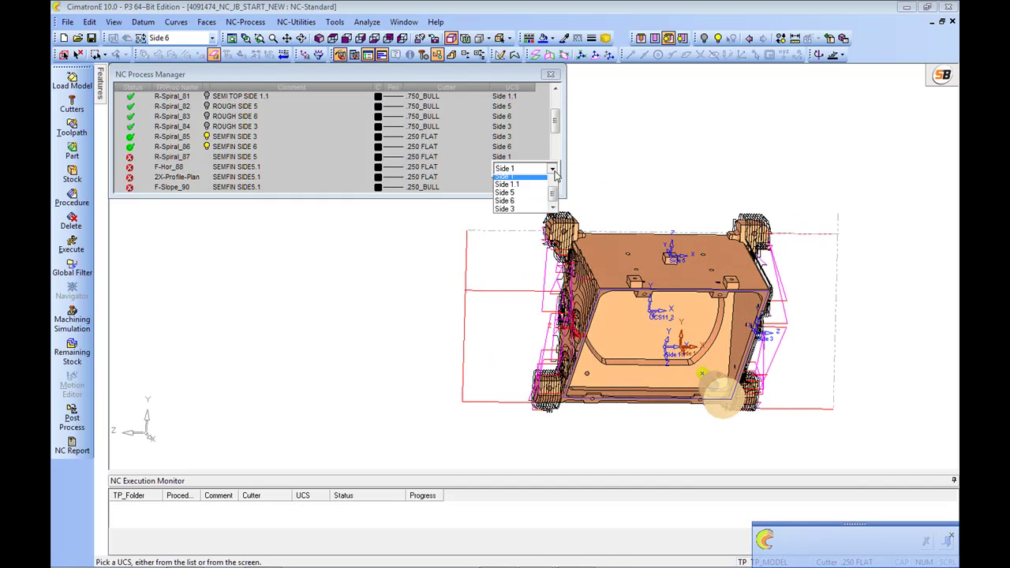
click(520, 210)
click(299, 164)
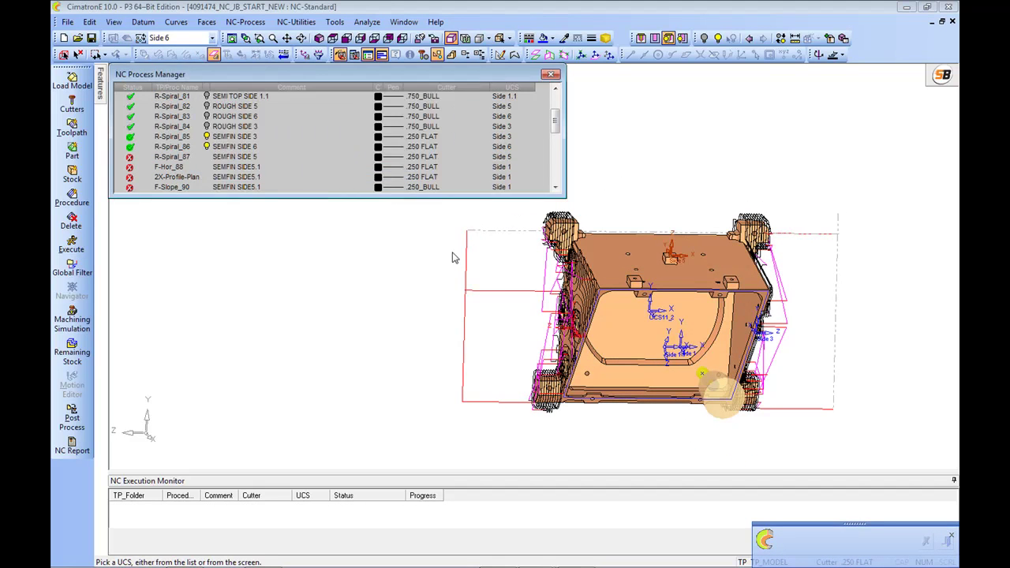
Edit the SEMFIN SIDE 5 procedure and select all of the bracket's faces as its part surfaces
double_click(163, 157)
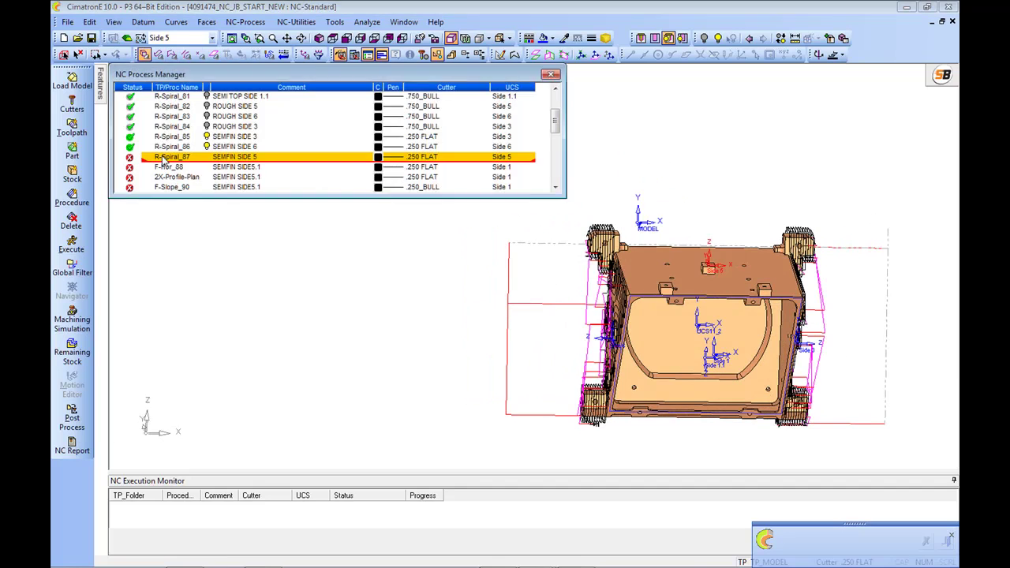
click(291, 261)
drag(435, 163, 880, 458)
middle_click(437, 237)
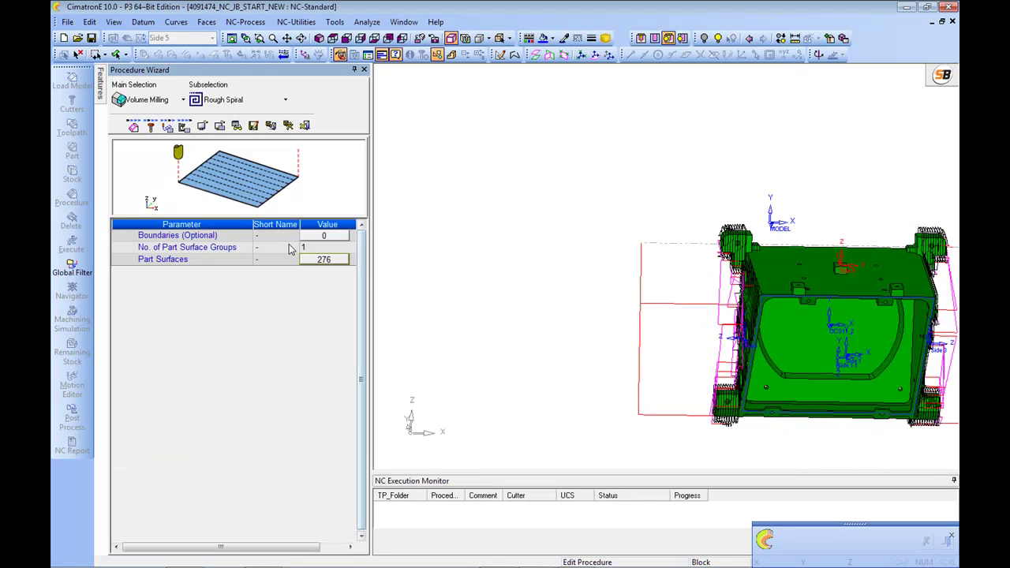
Set the SEMFIN SIDE 5 Z-Bottom limit by picking the base corner of the small block at the plate edge, and save and calculate the procedure
click(166, 128)
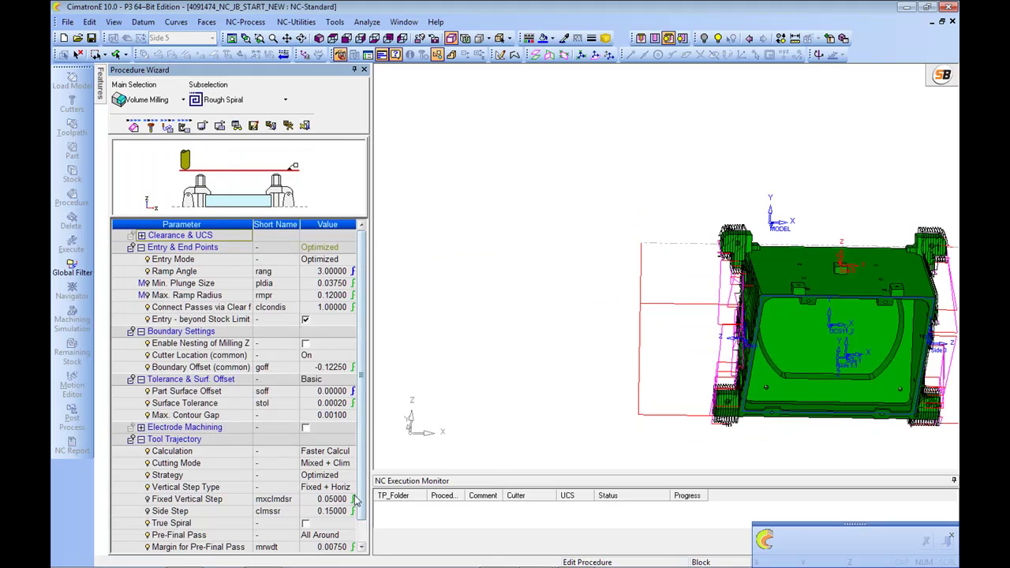
scroll(354, 502, down, 4)
click(314, 463)
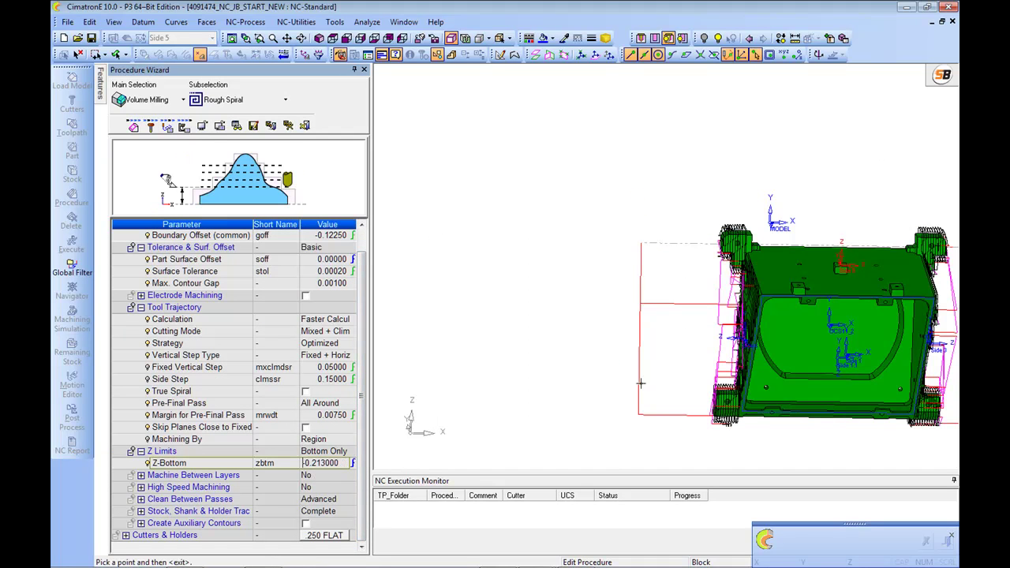
scroll(667, 269, up, 3)
ctrl+middle_drag(859, 271, 617, 271)
scroll(617, 271, up, 3)
ctrl+drag(676, 244, 735, 233)
ctrl+middle_drag(621, 245, 780, 237)
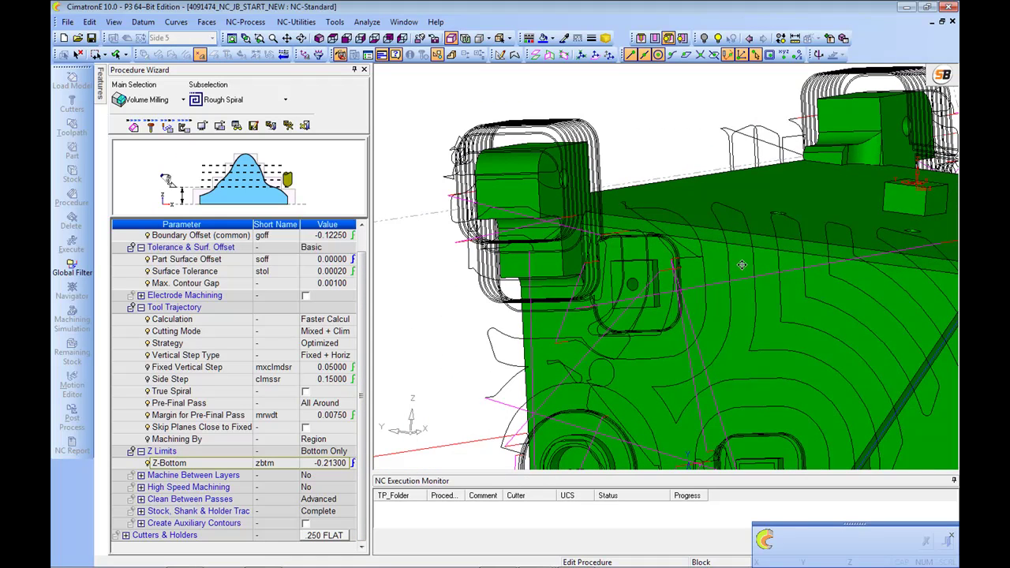
ctrl+drag(745, 251, 777, 183)
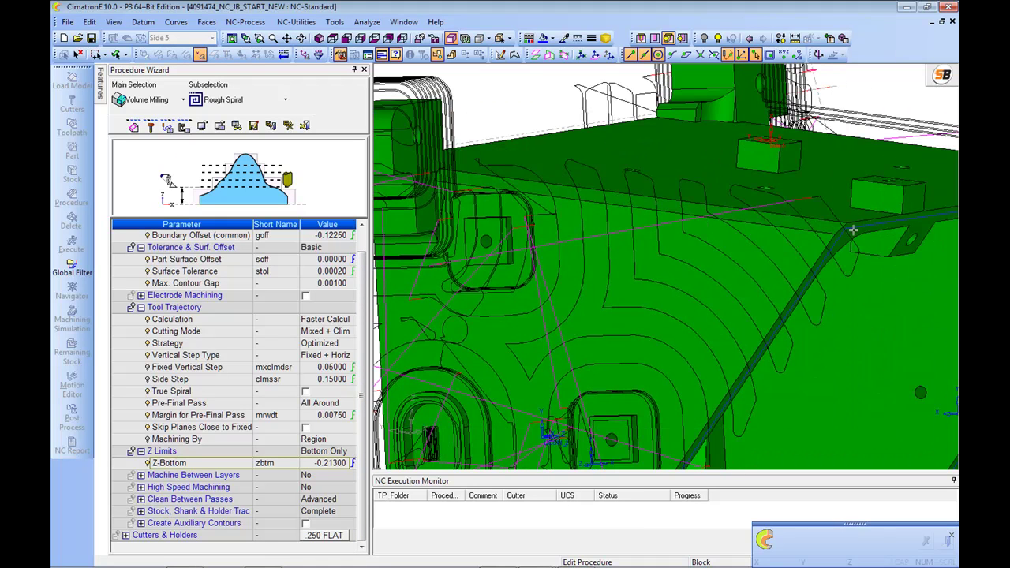
click(897, 214)
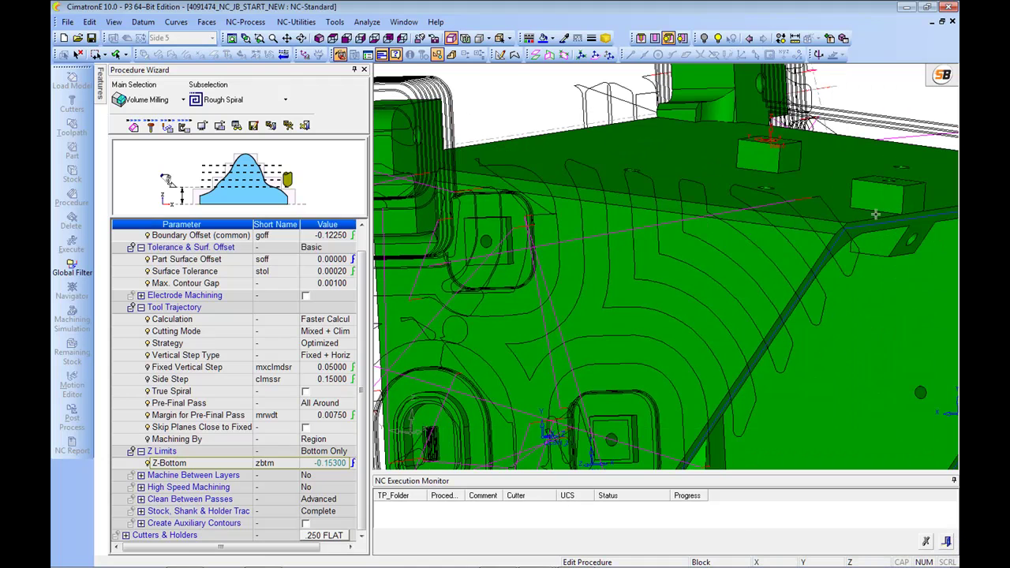
right_click(679, 169)
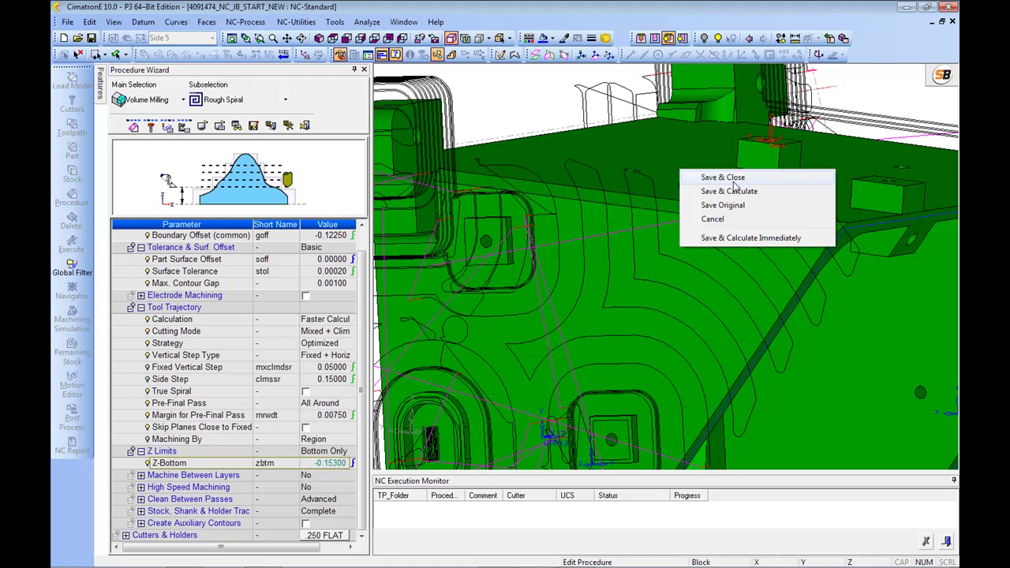
click(734, 193)
Hide the toolpaths of the SEMFIN SIDE 5, SEMFIN SIDE 6 and SEMFIN SIDE 3 procedures
ctrl+drag(646, 280, 629, 316)
ctrl+right_drag(629, 316, 635, 335)
ctrl+middle_drag(635, 336, 677, 311)
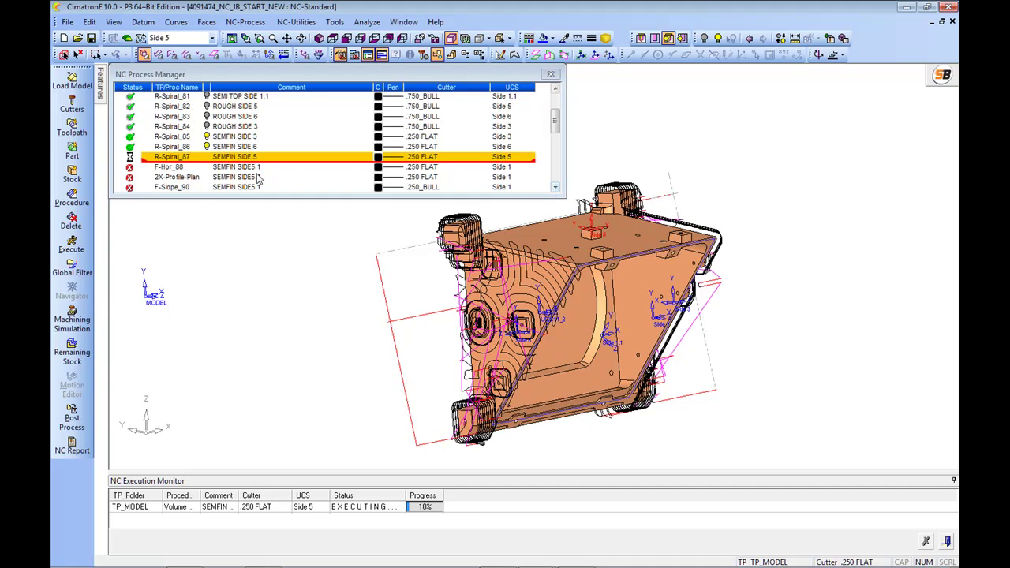
ctrl+drag(552, 289, 582, 303)
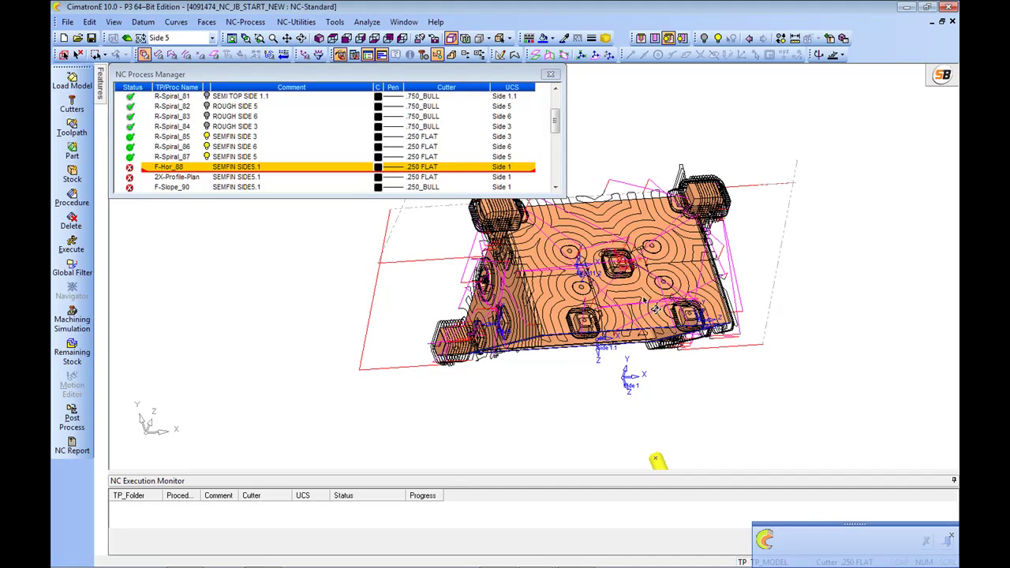
ctrl+right_drag(583, 303, 503, 221)
click(207, 157)
click(207, 148)
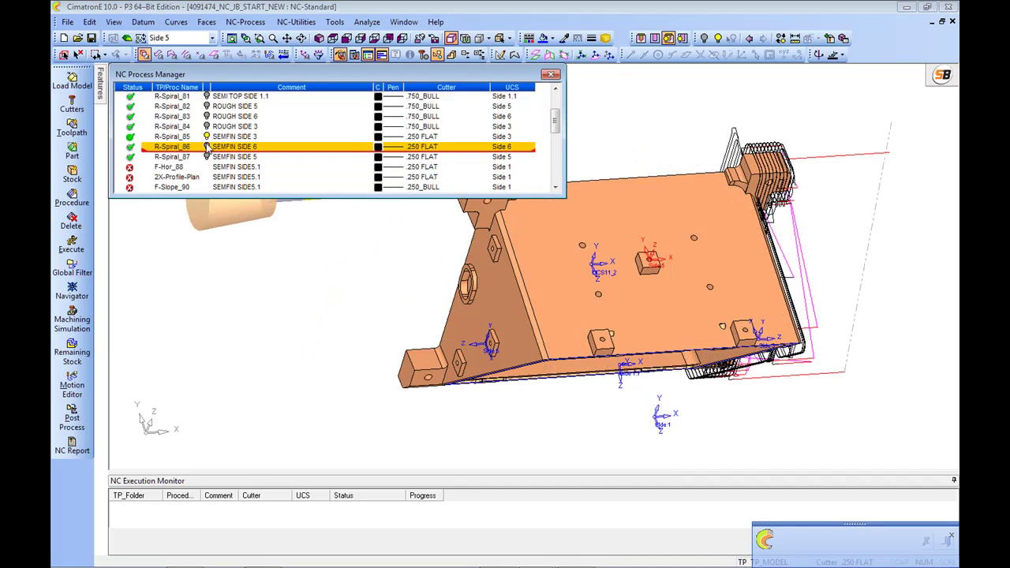
click(207, 138)
ctrl+right_drag(569, 288, 590, 238)
ctrl+middle_drag(590, 237, 672, 275)
ctrl+drag(671, 275, 719, 275)
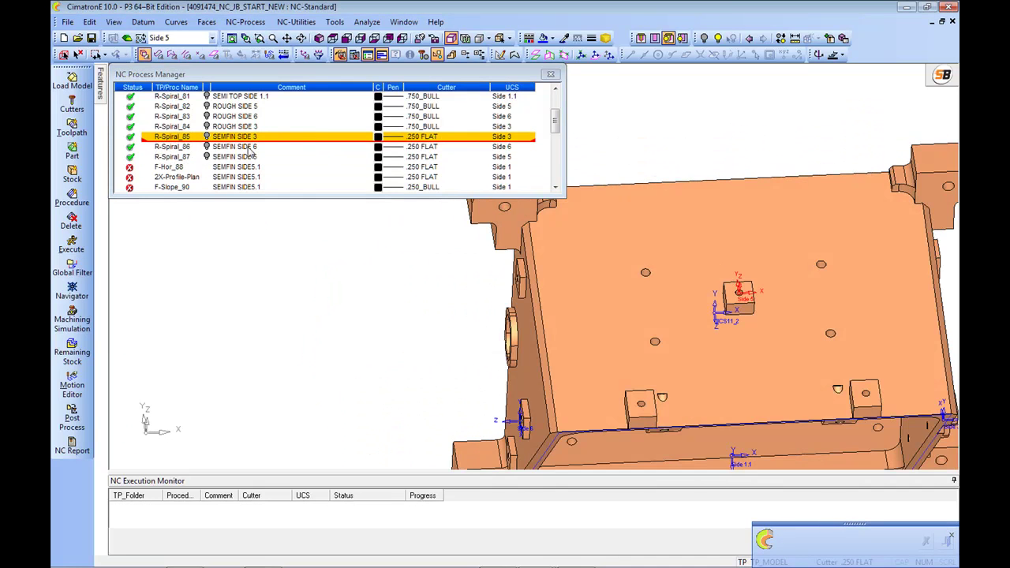
Edit the F-Hor_88 procedure, select the top faces of the two corner lugs as part surfaces, and save and calculate it
click(184, 157)
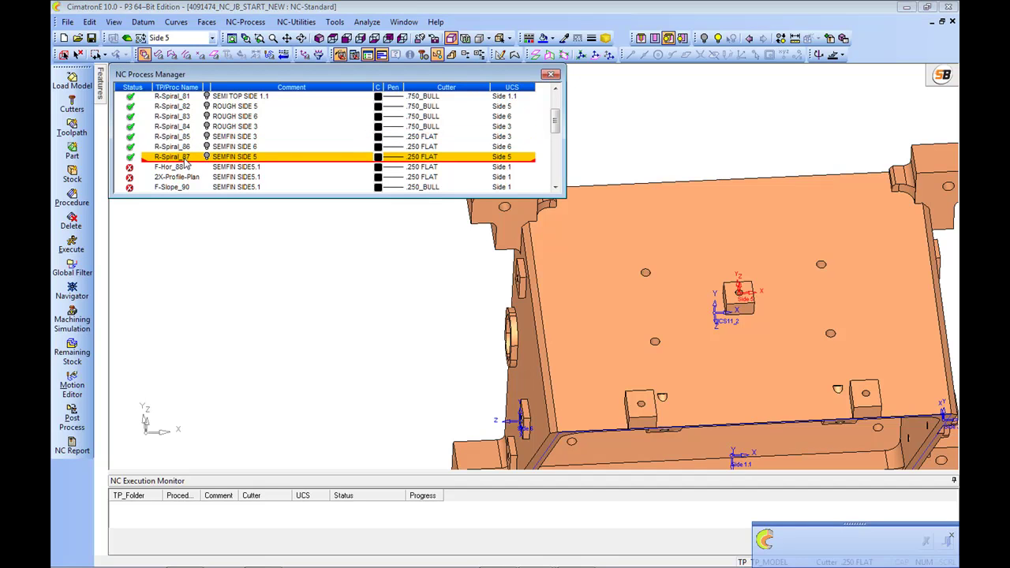
click(174, 168)
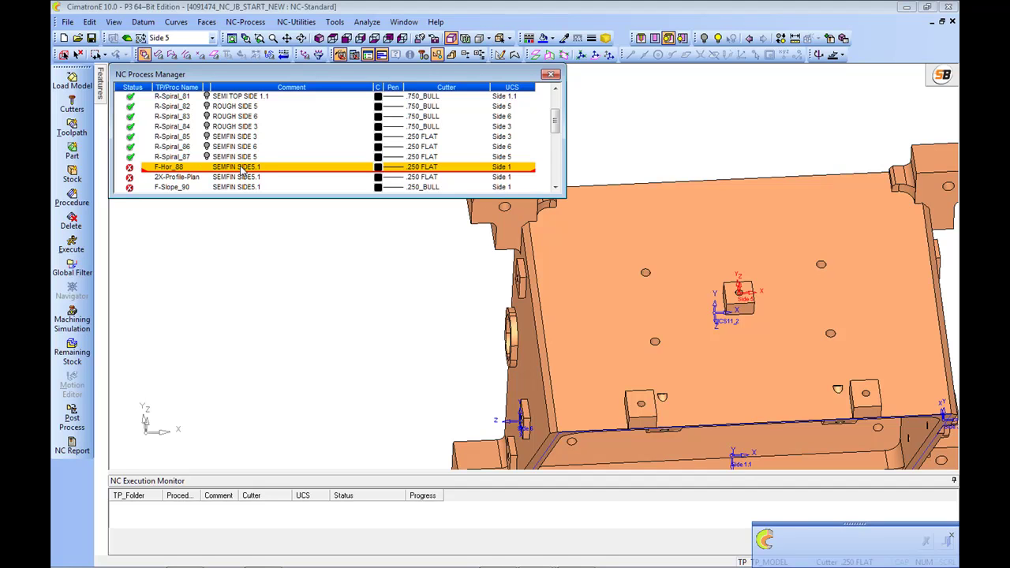
middle_drag(702, 278, 658, 264)
ctrl+drag(695, 254, 695, 281)
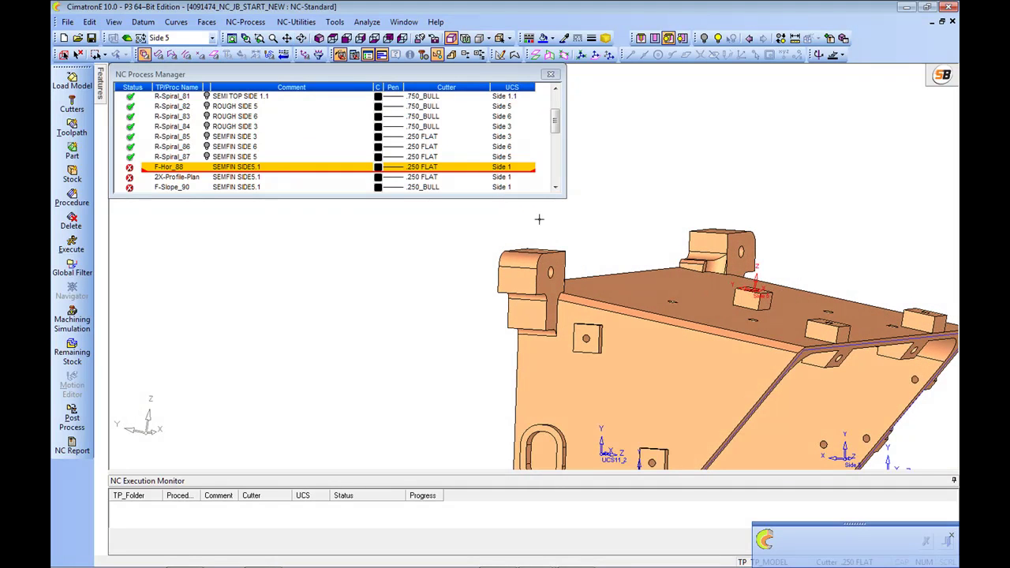
click(168, 172)
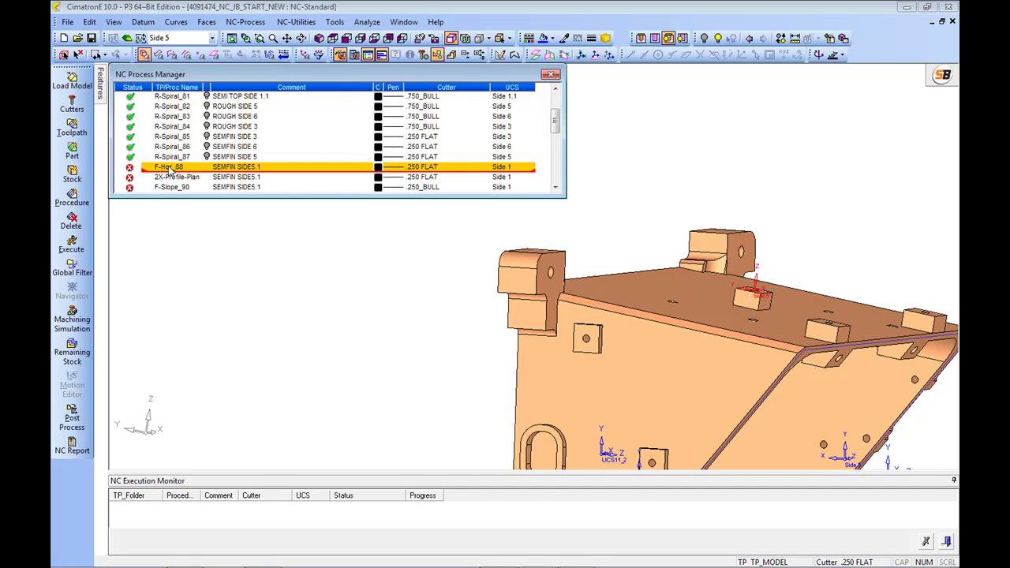
double_click(171, 170)
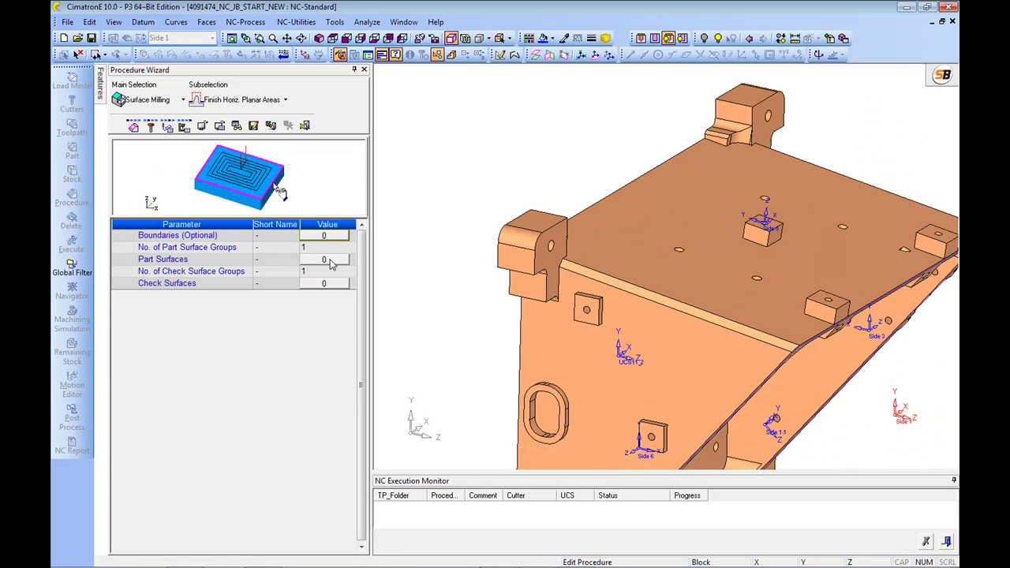
click(330, 260)
click(400, 222)
middle_drag(622, 104, 603, 223)
ctrl+drag(604, 225, 466, 218)
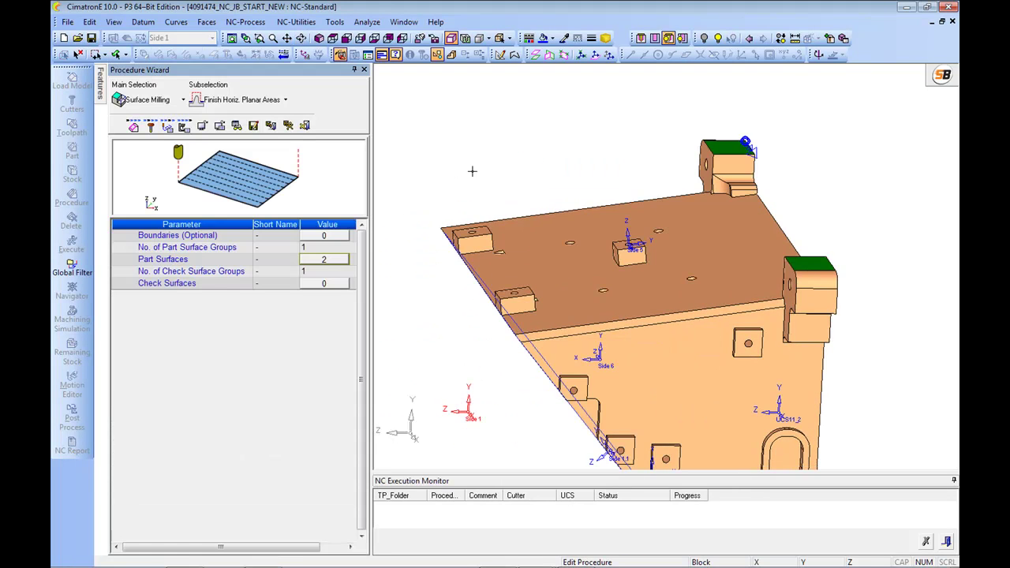
ctrl+drag(472, 170, 624, 228)
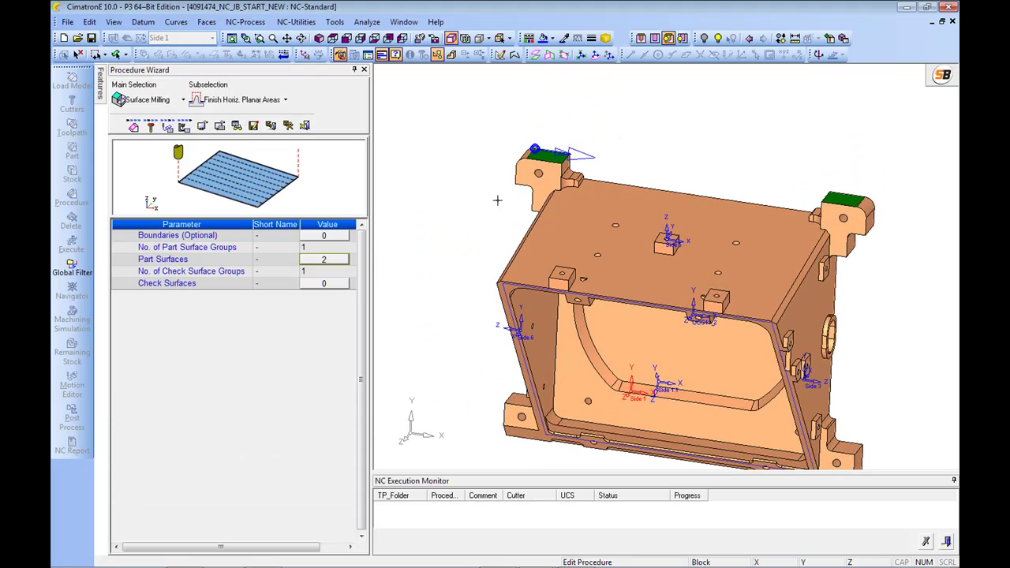
right_click(437, 173)
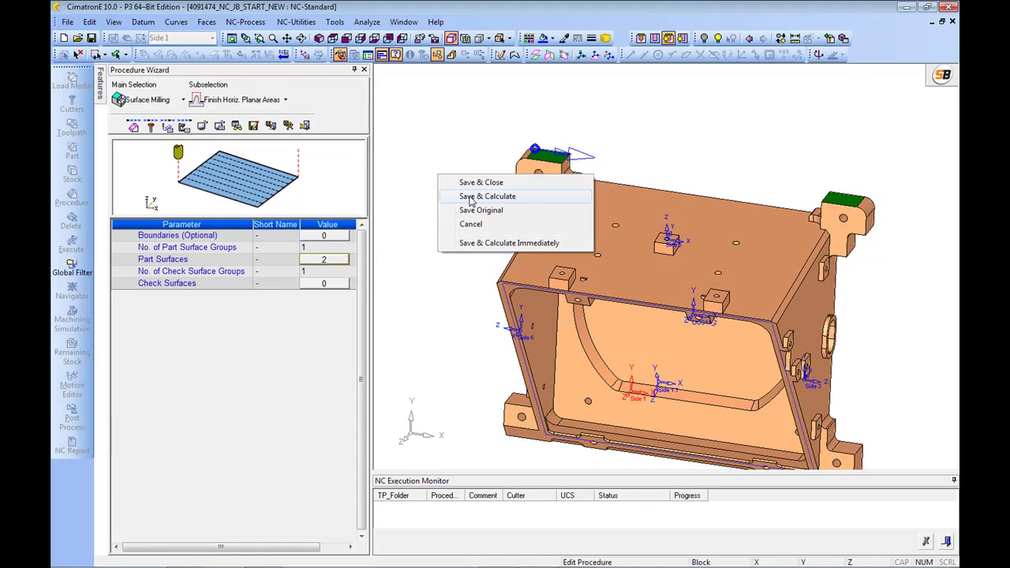
click(470, 195)
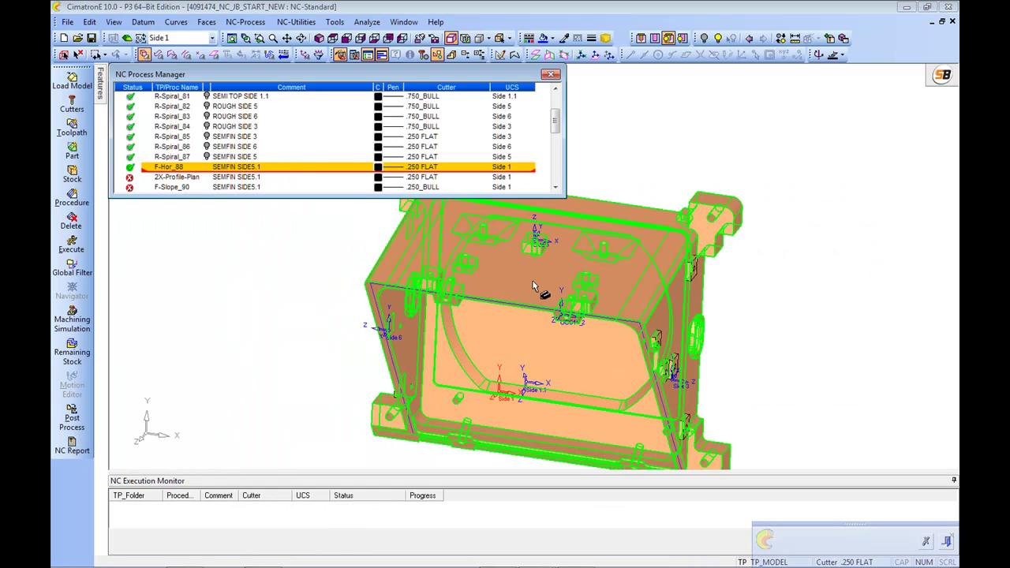
Start a new UCS centred on the top faces of the two corner lugs, using the Without Box option
ctrl+middle_drag(571, 286, 683, 296)
ctrl+drag(348, 243, 695, 237)
ctrl+middle_drag(694, 237, 728, 337)
ctrl+right_drag(728, 337, 676, 259)
ctrl+middle_drag(775, 302, 638, 266)
ctrl+drag(638, 264, 630, 228)
mouse_move(630, 228)
ctrl+middle_down()
mouse_move(630, 269)
mouse_move(631, 236)
ctrl+middle_up()
click(143, 21)
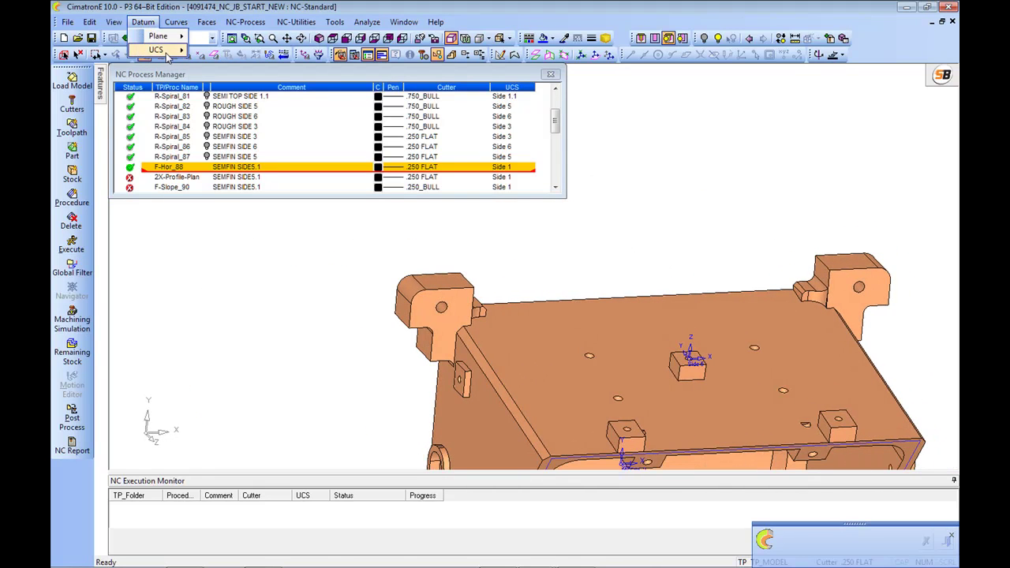
mouse_move(167, 57)
click(226, 65)
click(561, 284)
middle_drag(605, 212, 713, 226)
click(780, 235)
middle_click(667, 184)
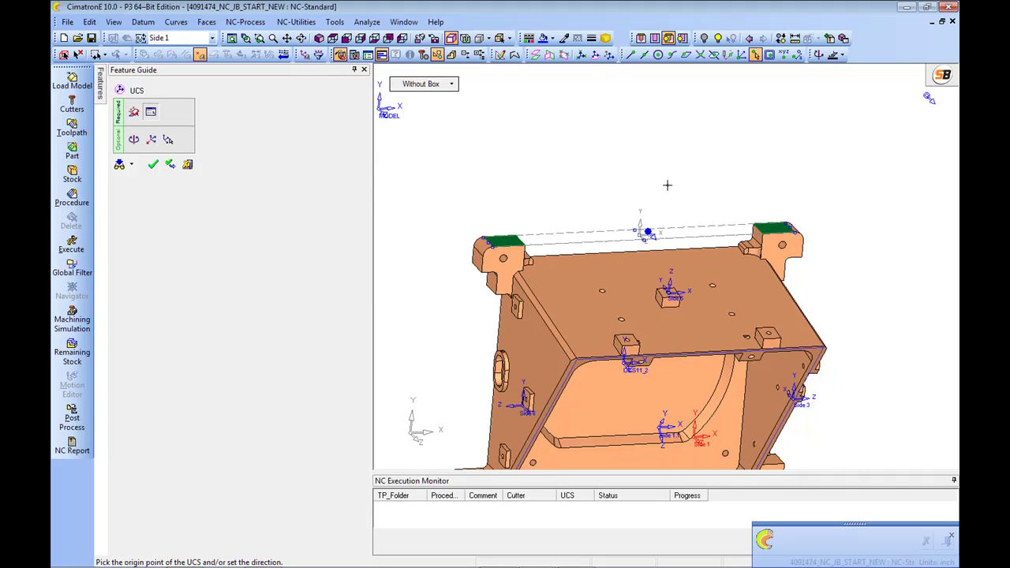
Orient the new UCS's Z axis normal to a lug's top face and accept the UCS
middle_drag(647, 210, 639, 220)
right_click(648, 231)
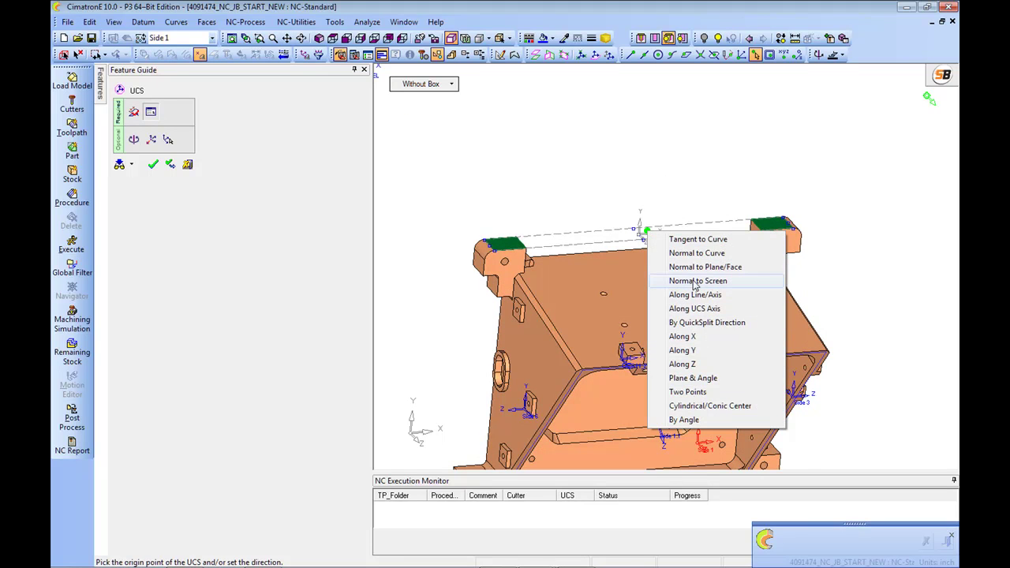
click(696, 268)
click(766, 224)
scroll(717, 238, up, 2)
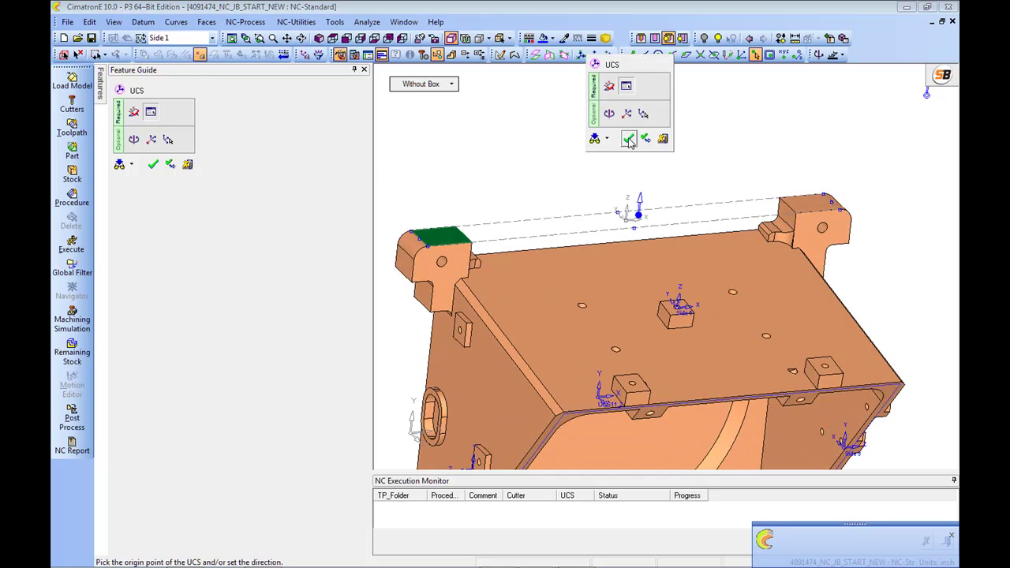
middle_click(629, 139)
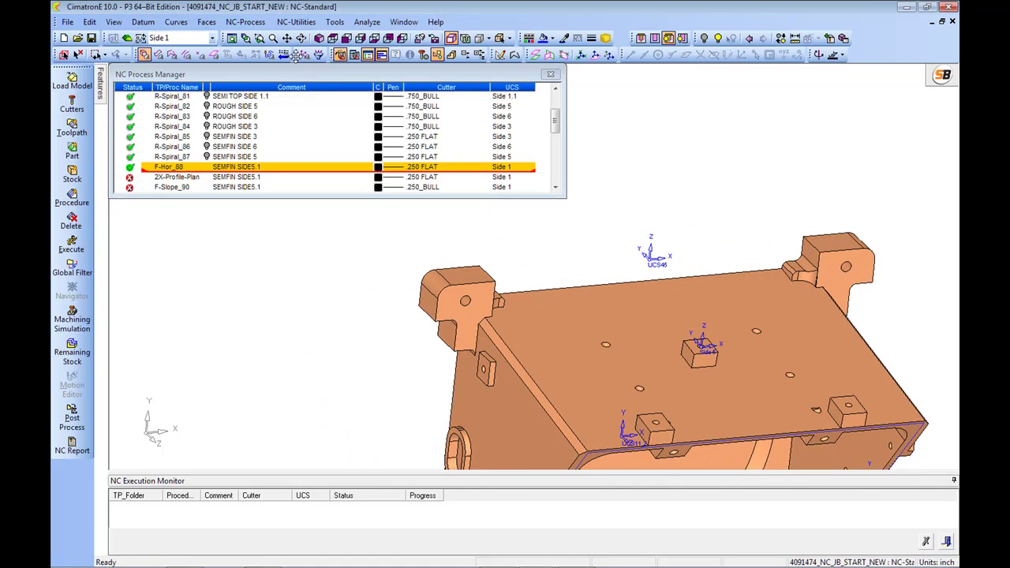
Rename the new UCS45 as Side 5.1 and make it the active UCS
click(304, 57)
click(272, 240)
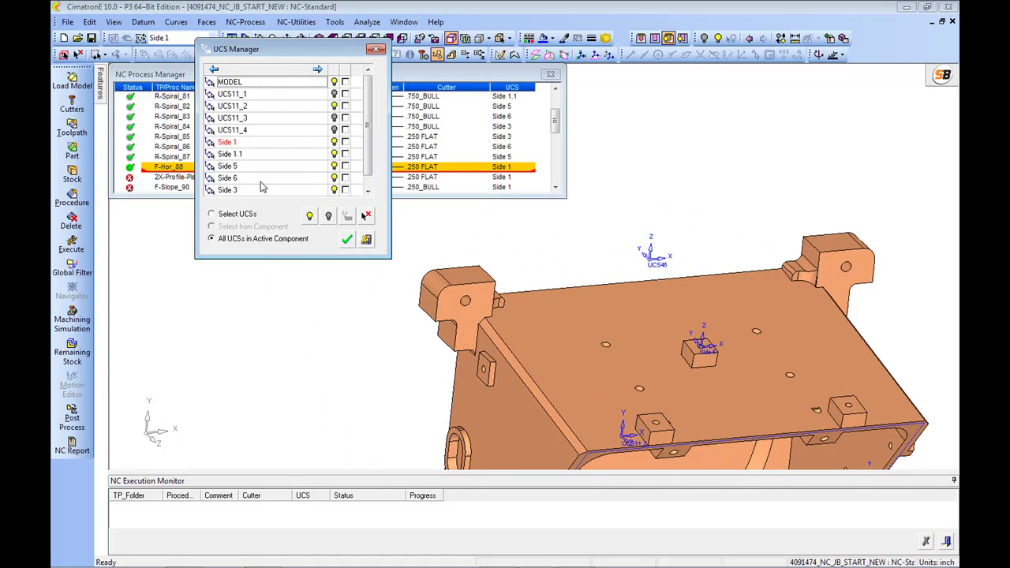
scroll(371, 125, down, 1)
click(267, 195)
right_click(267, 194)
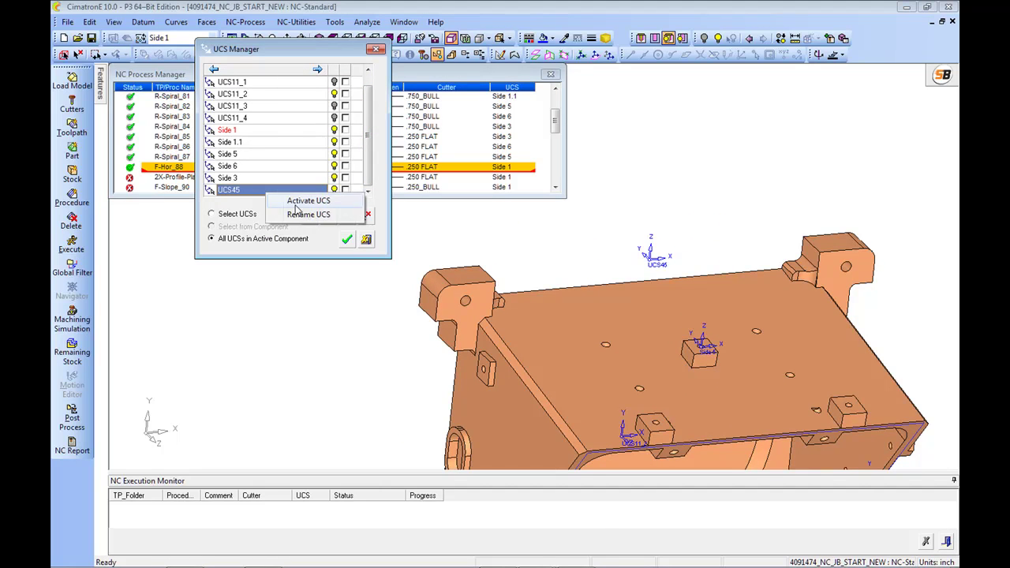
click(299, 217)
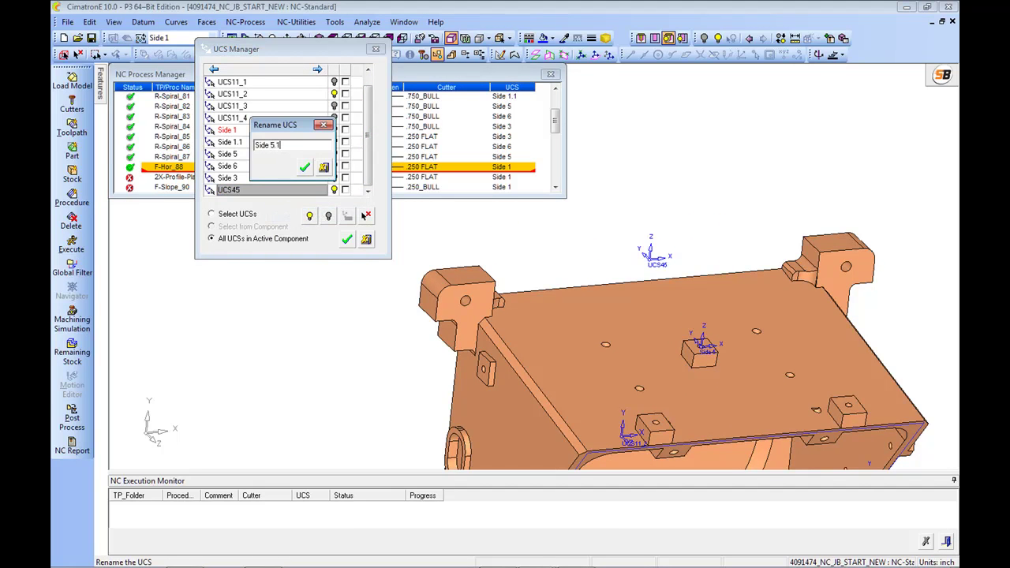
text(Side 5.1)
key(Return)
right_click(292, 196)
click(342, 201)
click(347, 241)
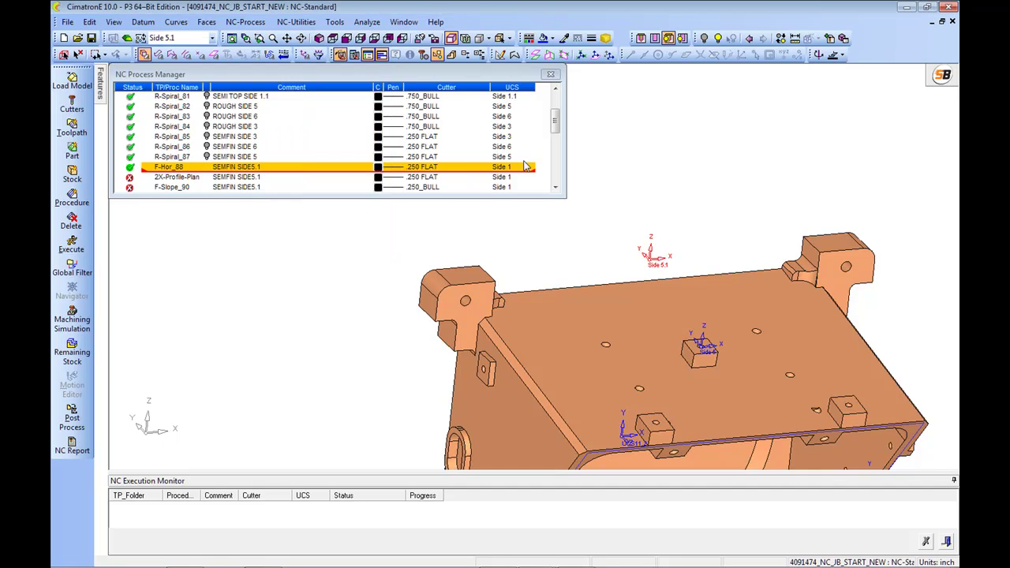
Replace the UCS of the F-Hor_88 procedure with Side 5.1 and accept suspending the procedure
click(523, 161)
click(519, 176)
click(521, 177)
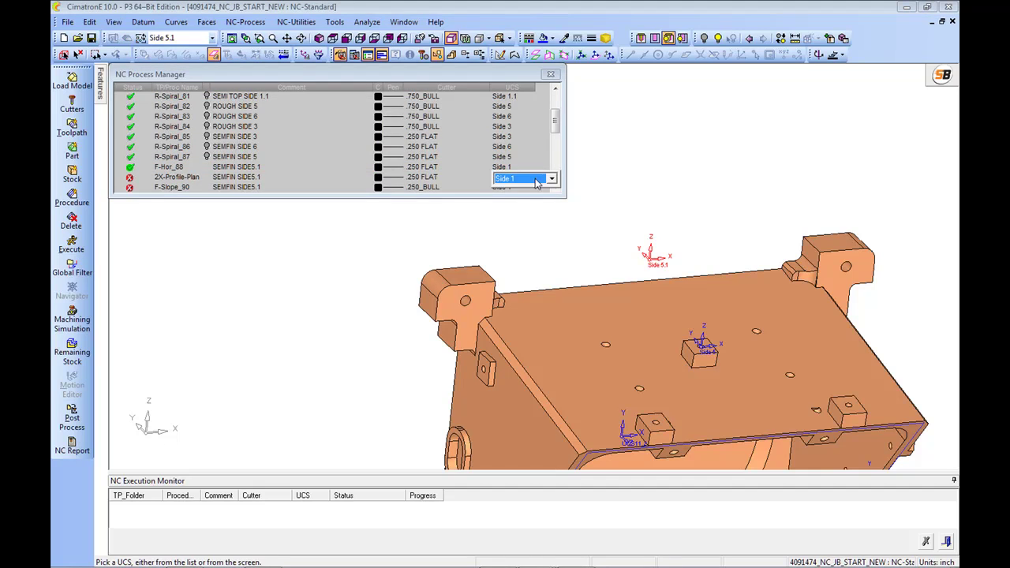
click(553, 178)
click(528, 231)
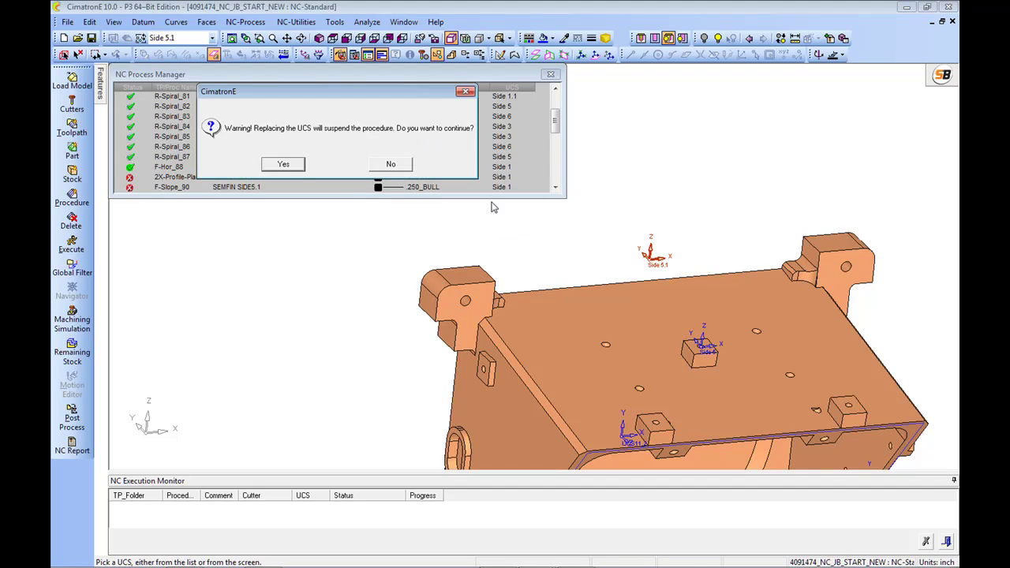
click(284, 164)
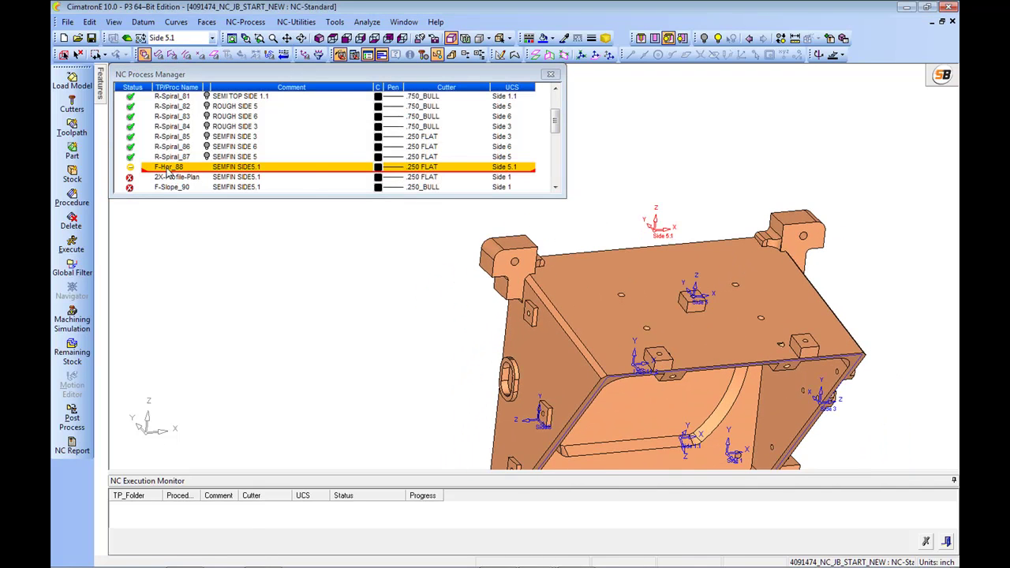
Execute the suspended F-Hor_88 procedure and hide its calculated toolpath
right_click(168, 175)
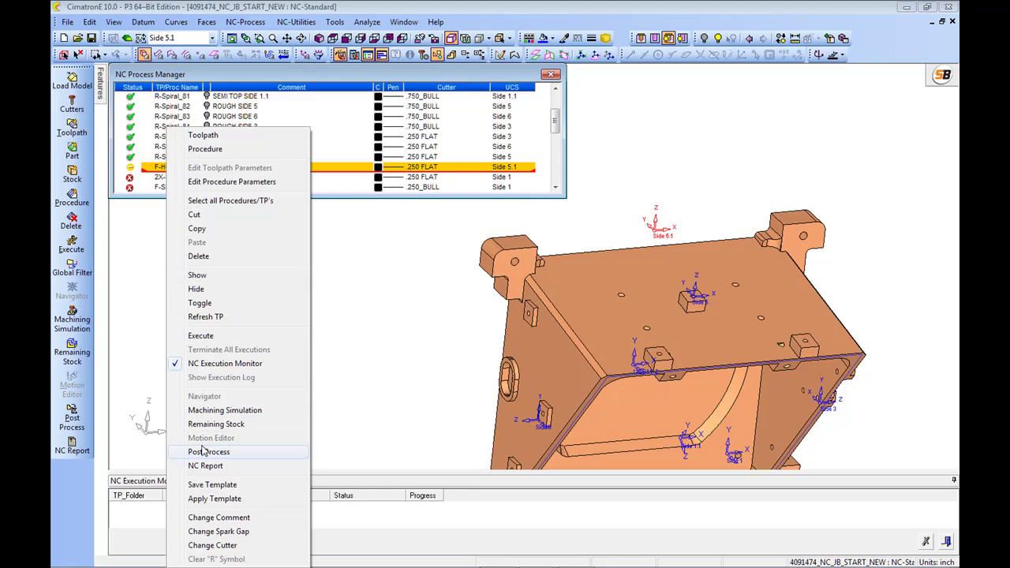
click(208, 338)
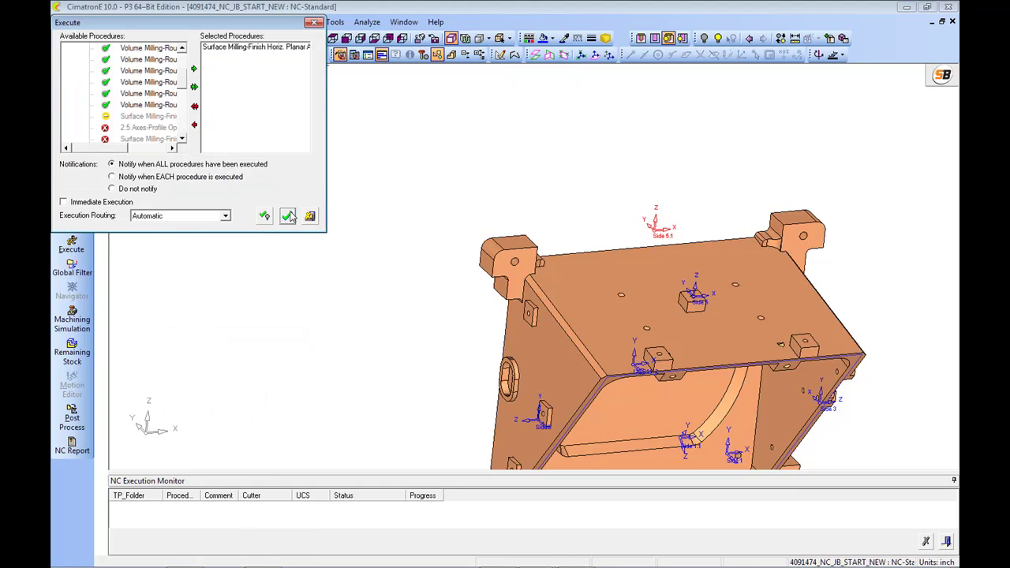
click(286, 215)
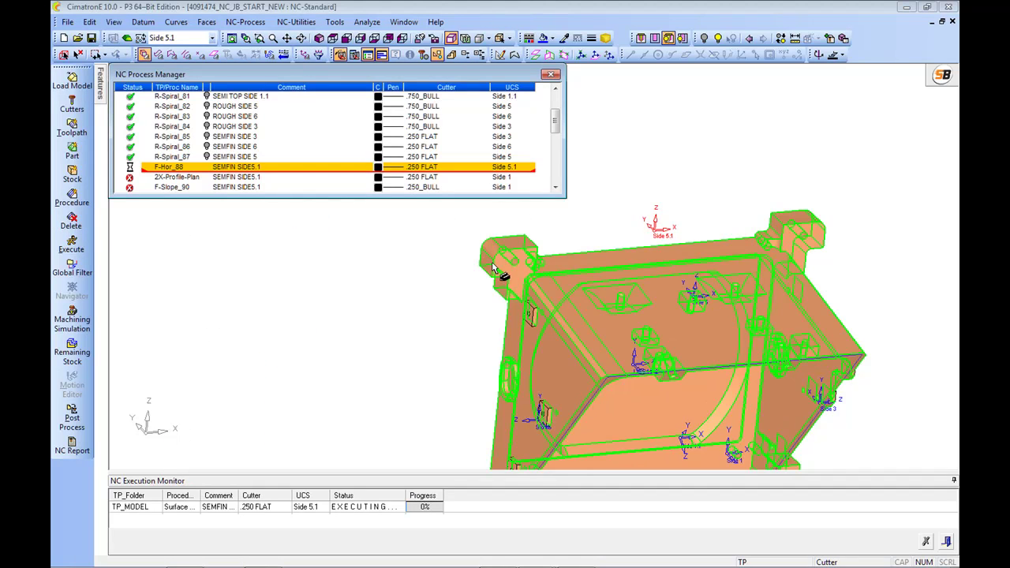
ctrl+drag(419, 295, 600, 343)
scroll(607, 345, up, 3)
scroll(616, 273, down, 3)
ctrl+drag(671, 304, 615, 274)
click(207, 166)
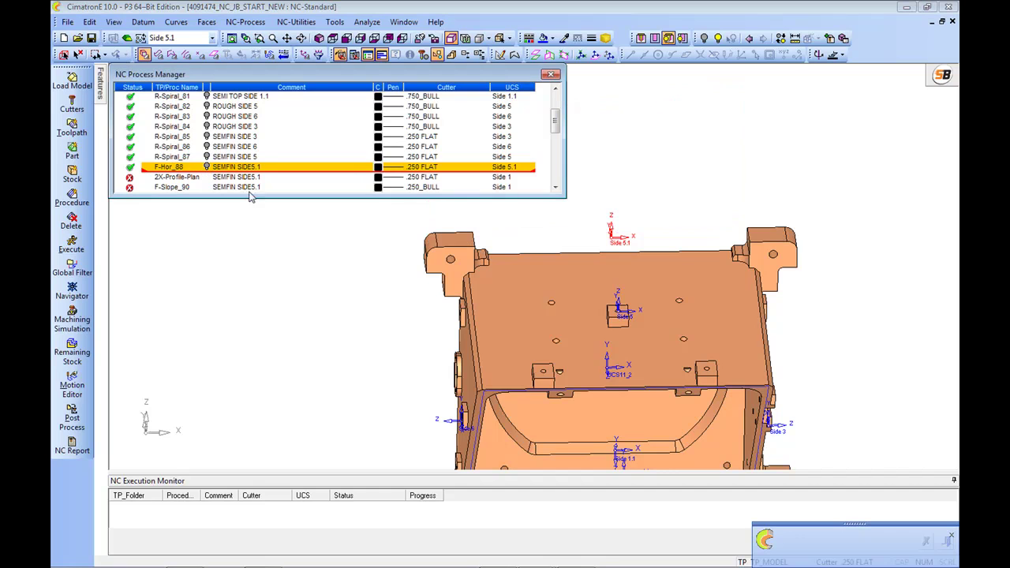
Create intersection curves between the front faces of the two lugs and the large Side 5 face taken as a plane, and return to NC
click(427, 178)
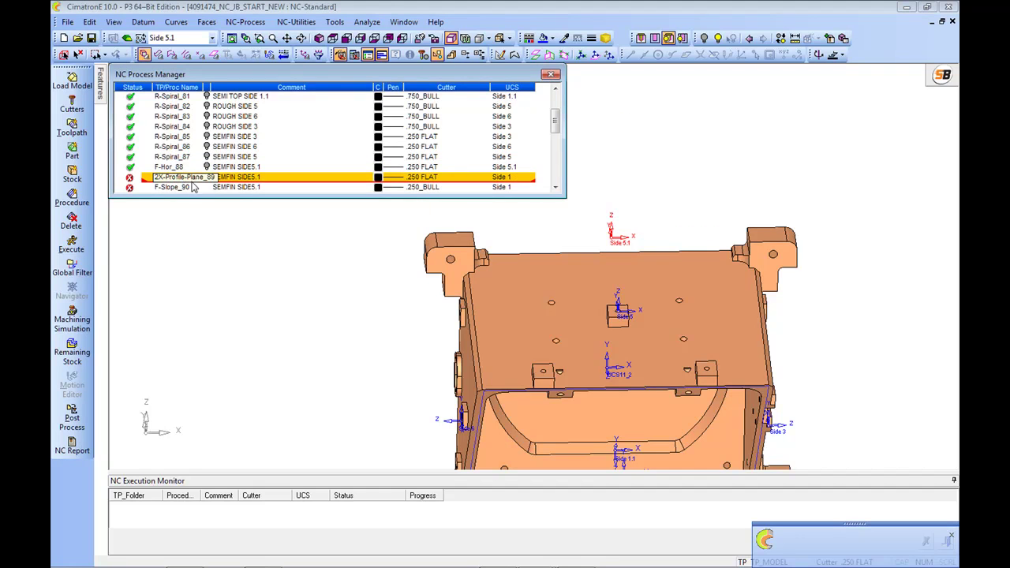
mouse_move(552, 316)
middle_down()
mouse_move(553, 285)
mouse_move(554, 312)
middle_up()
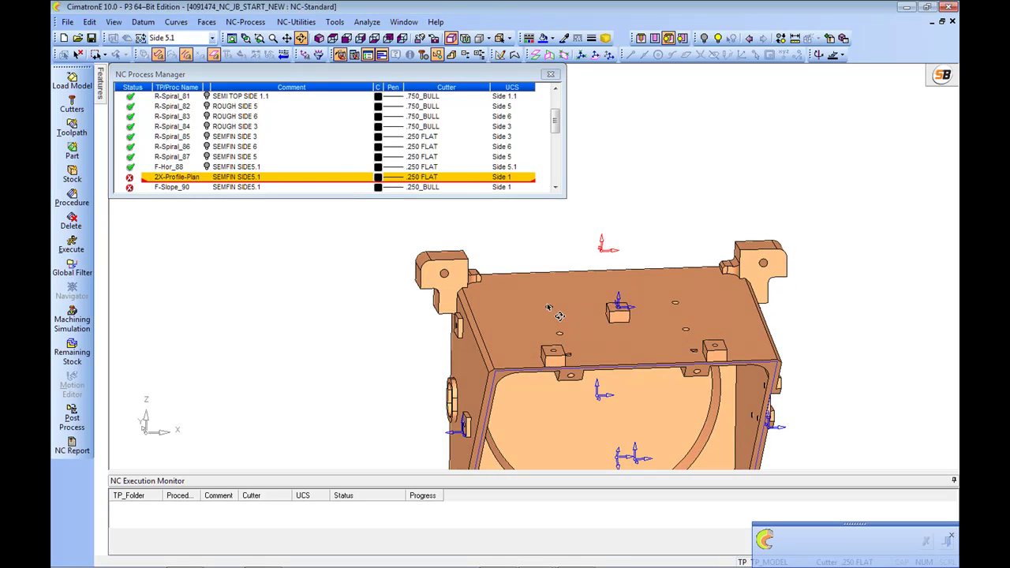
middle_drag(547, 301, 672, 245)
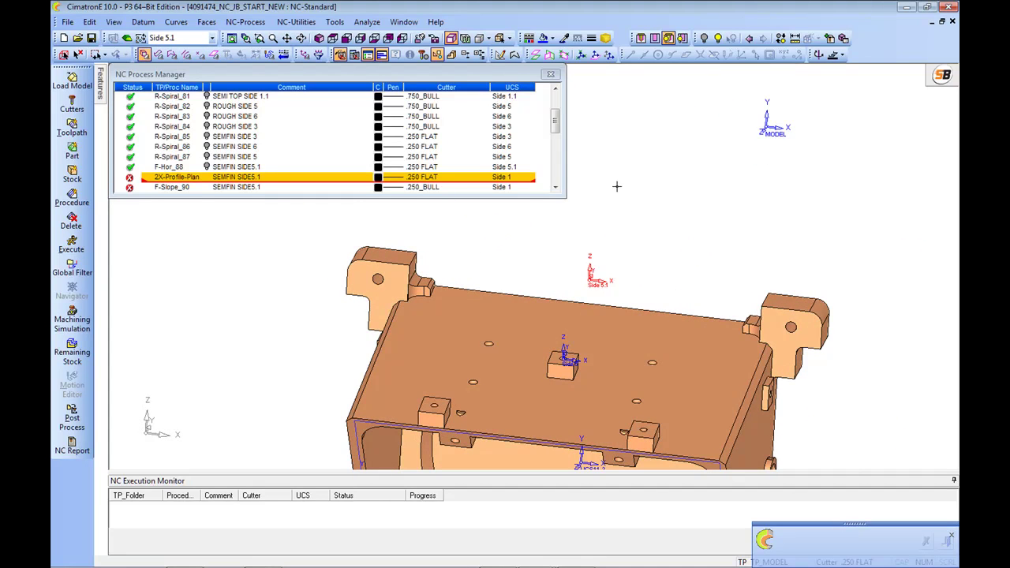
click(126, 38)
key(i)
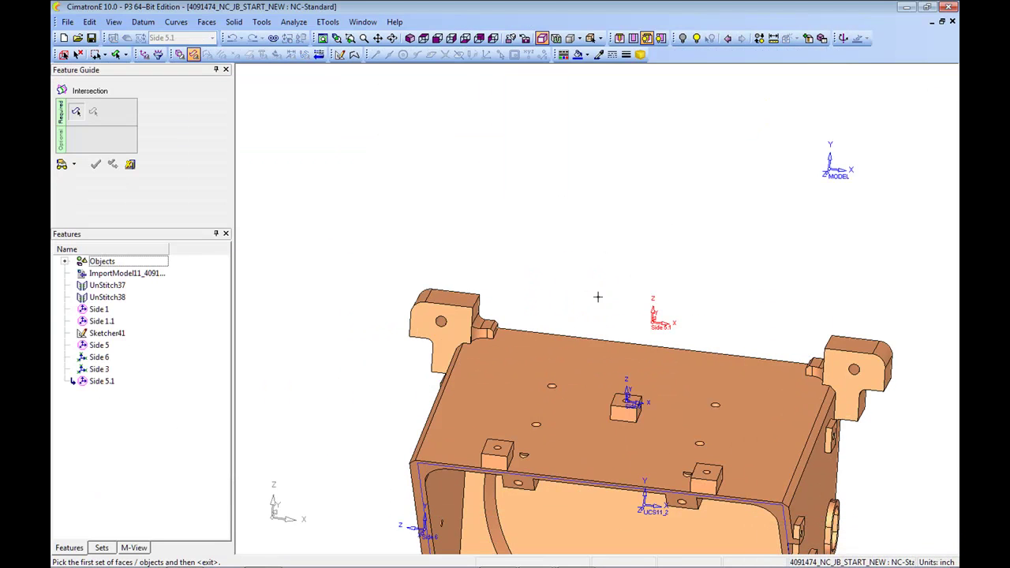
click(458, 332)
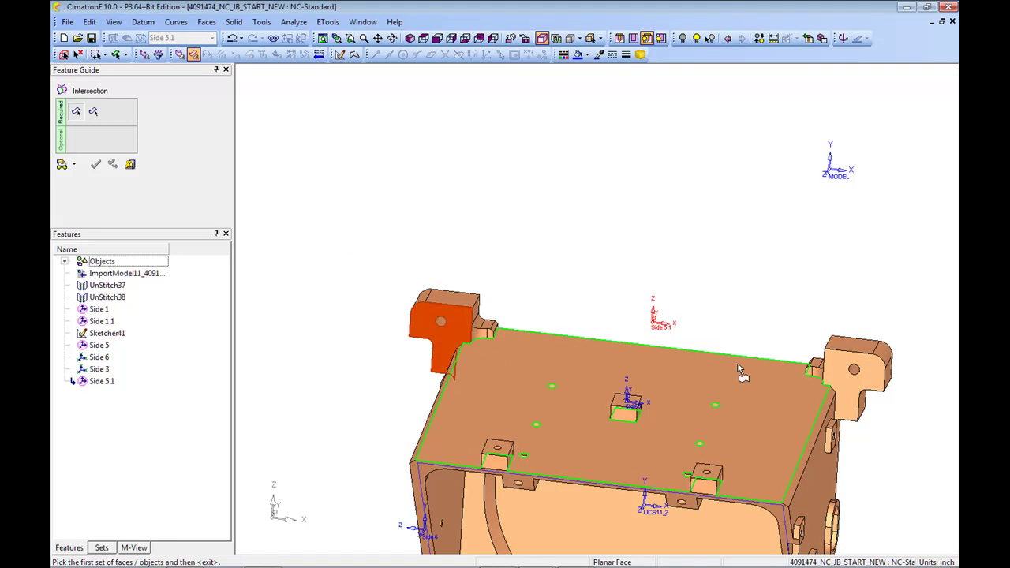
click(840, 383)
middle_click(755, 267)
click(564, 354)
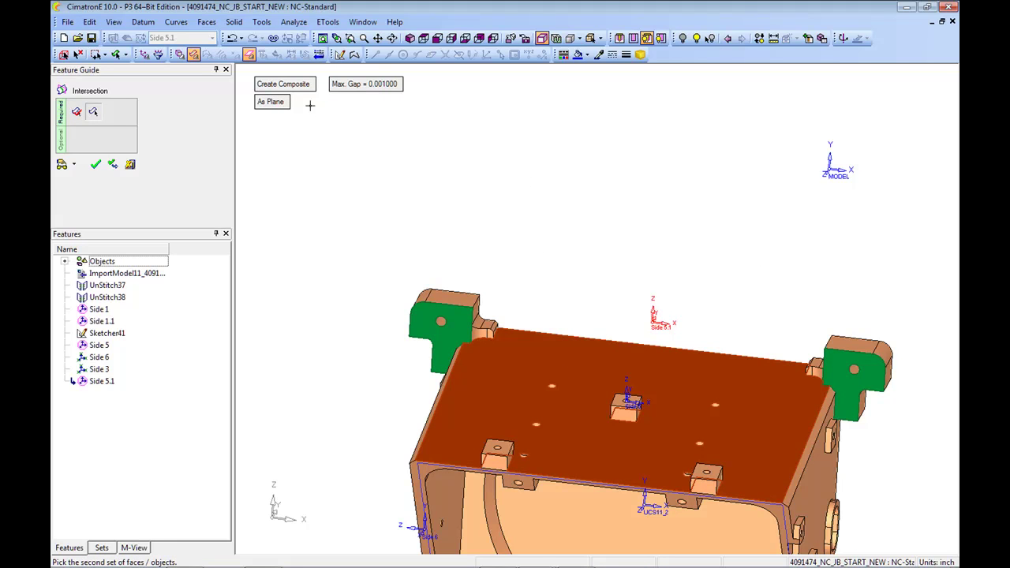
middle_click(434, 187)
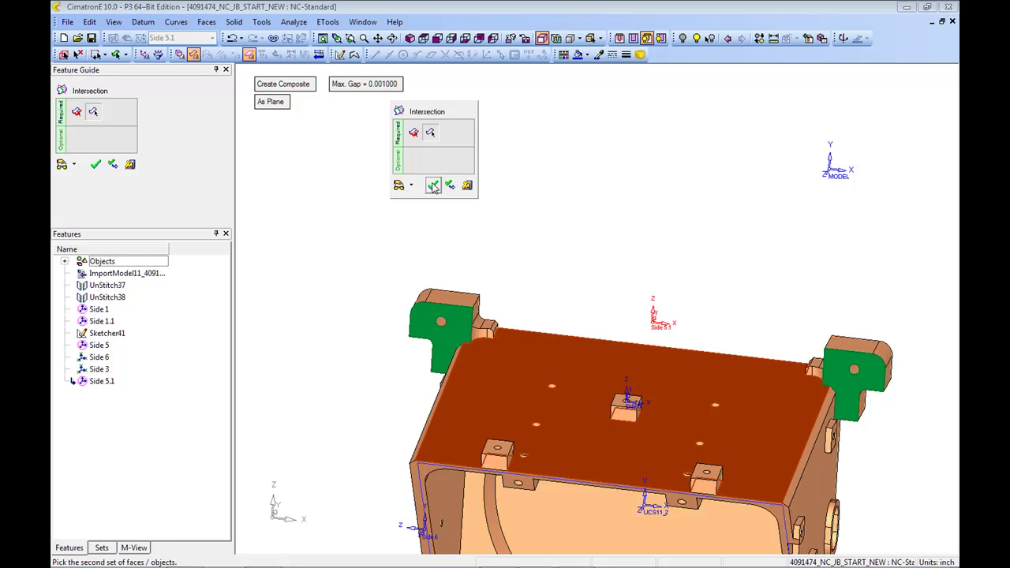
click(433, 186)
right_click(585, 218)
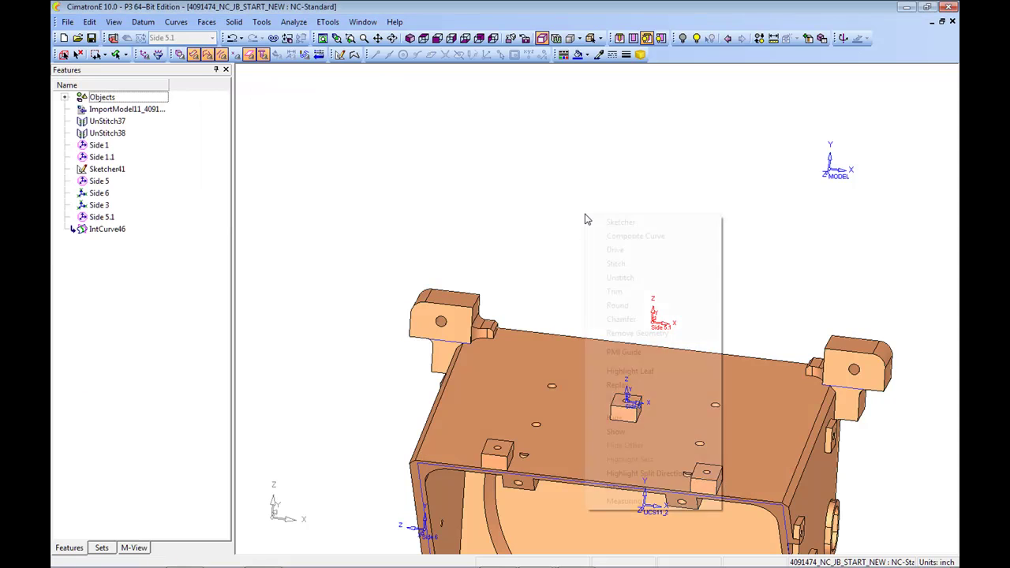
click(114, 38)
Edit the 2X-Profile-Plane_89 procedure, assigning the two lug intersection curves as open contours and the Side 5 face as plane
double_click(170, 178)
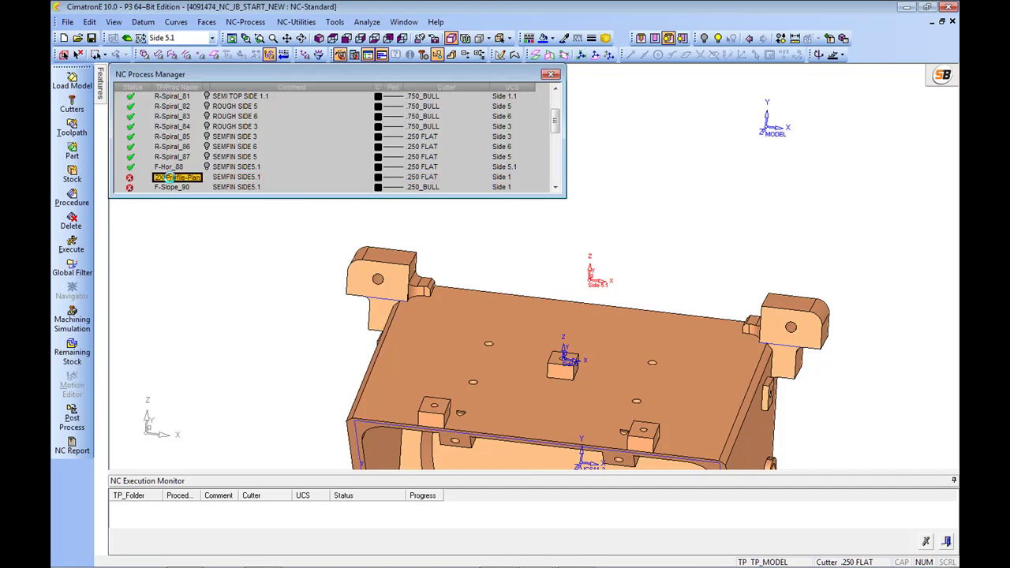
click(345, 239)
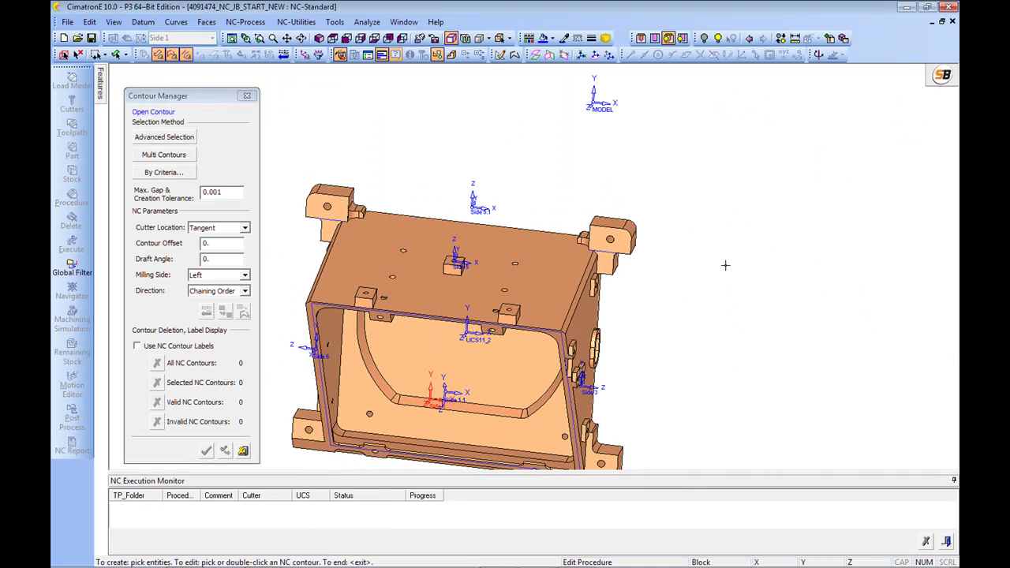
click(615, 266)
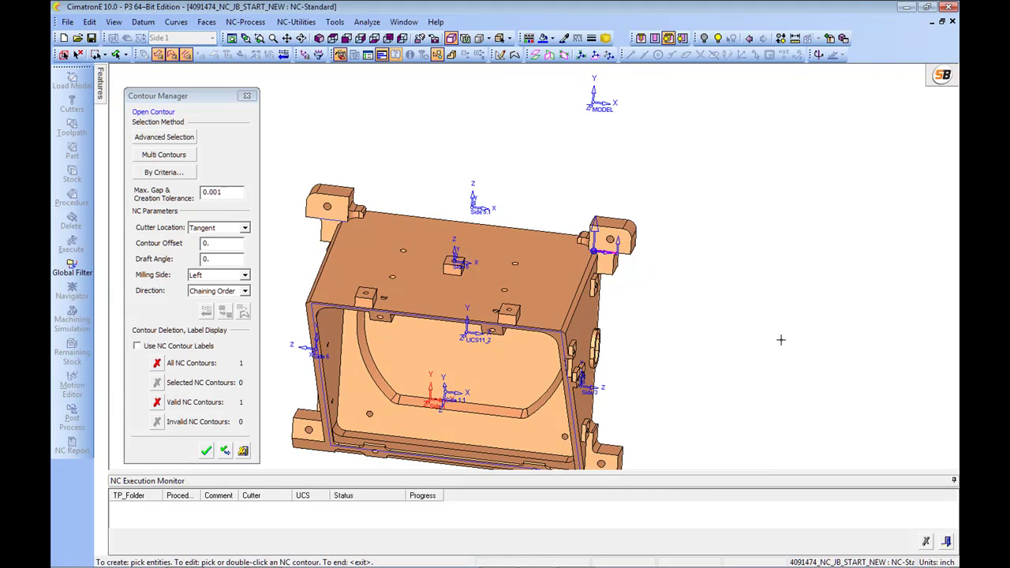
middle_drag(782, 343, 957, 309)
click(475, 228)
middle_click(585, 166)
middle_drag(668, 271, 632, 269)
middle_drag(651, 146, 703, 146)
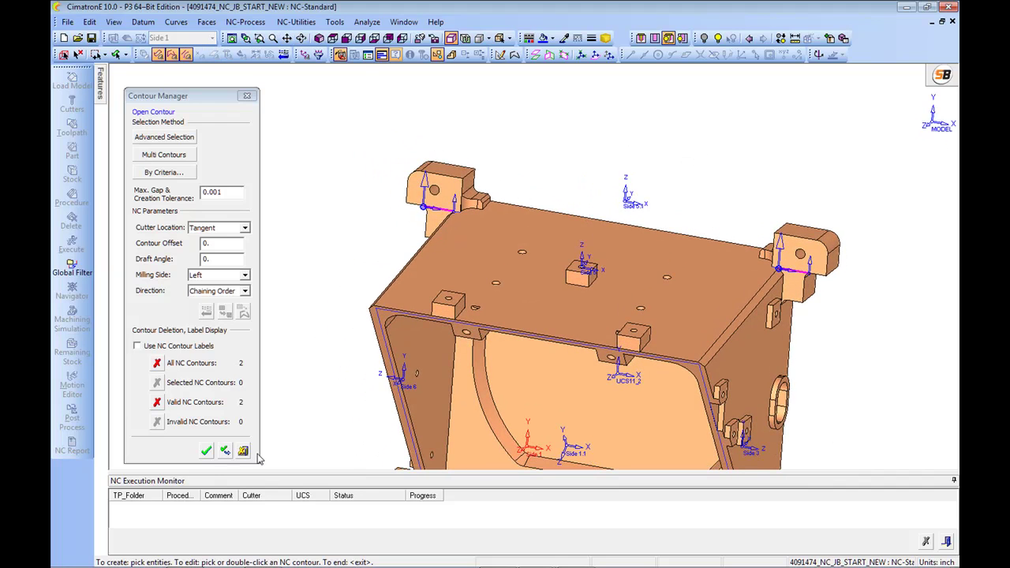
click(206, 452)
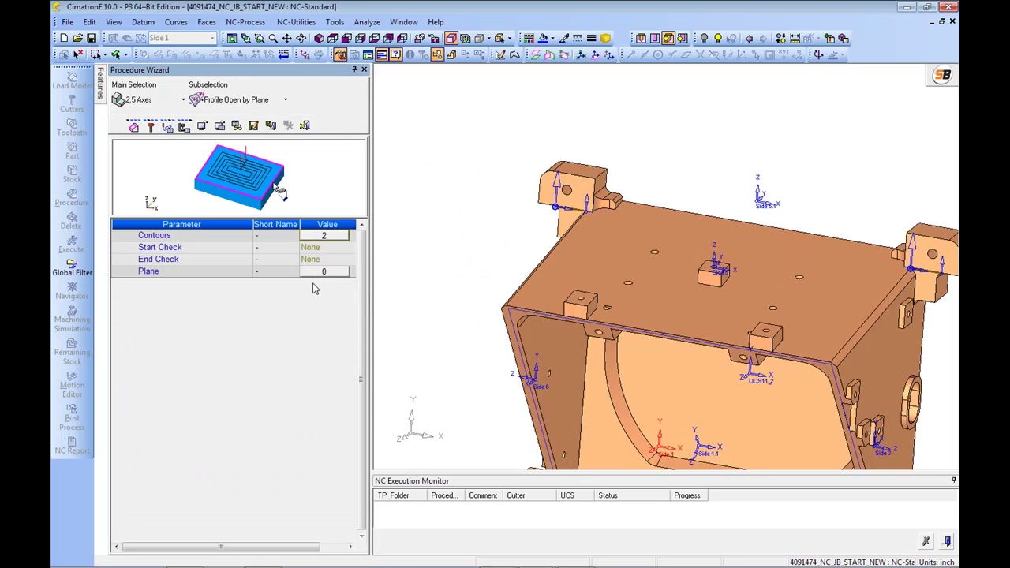
click(314, 273)
click(513, 231)
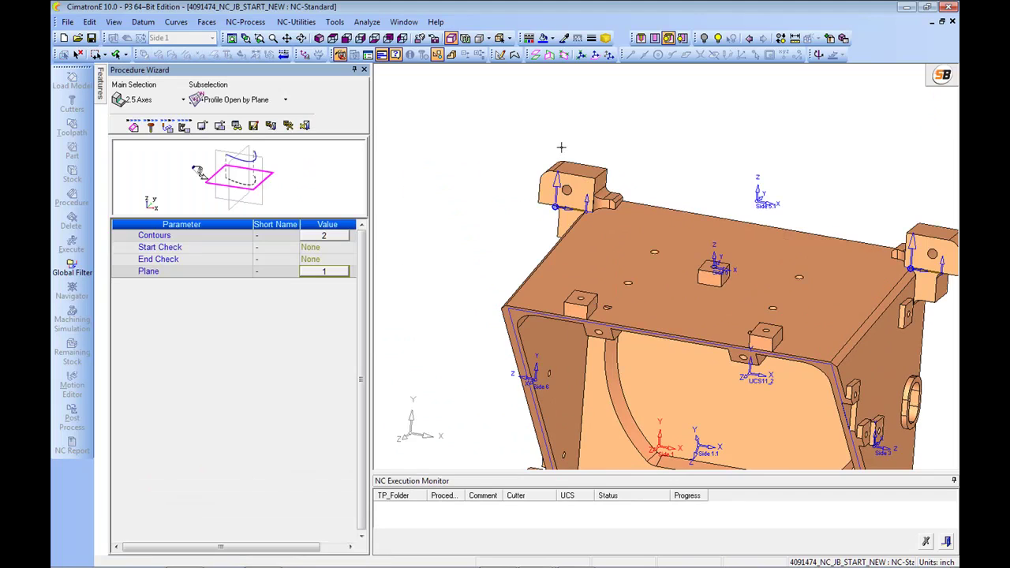
Set the contour approach and retract types to Tangent, each with an arc radius of 0.75
click(169, 129)
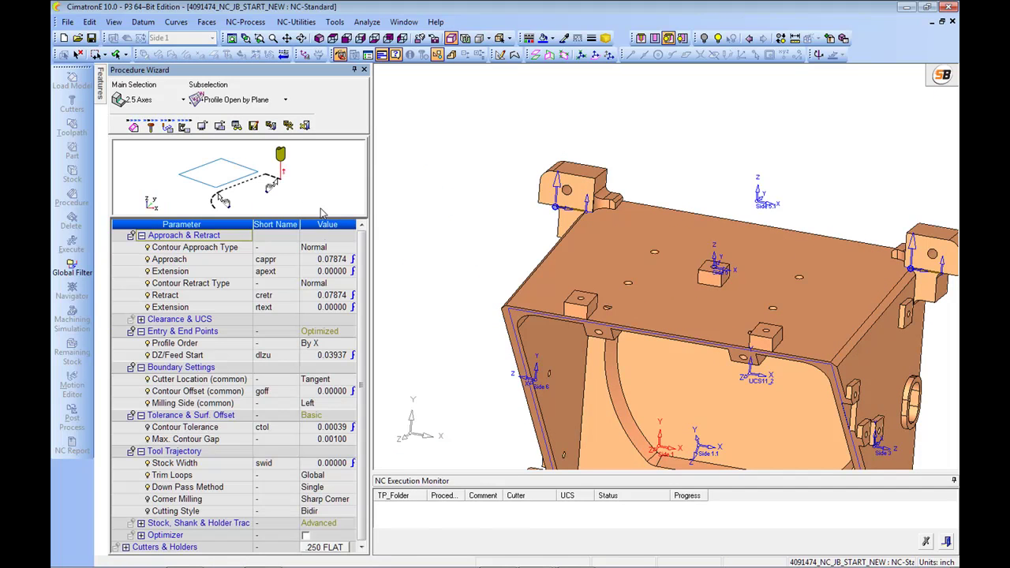
click(315, 249)
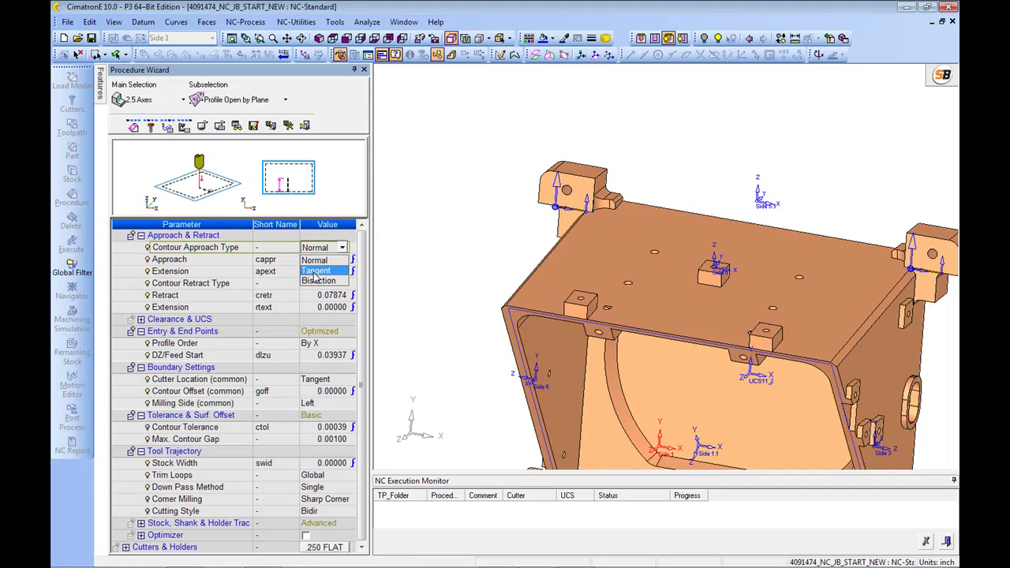
click(318, 274)
click(314, 286)
click(316, 310)
click(321, 261)
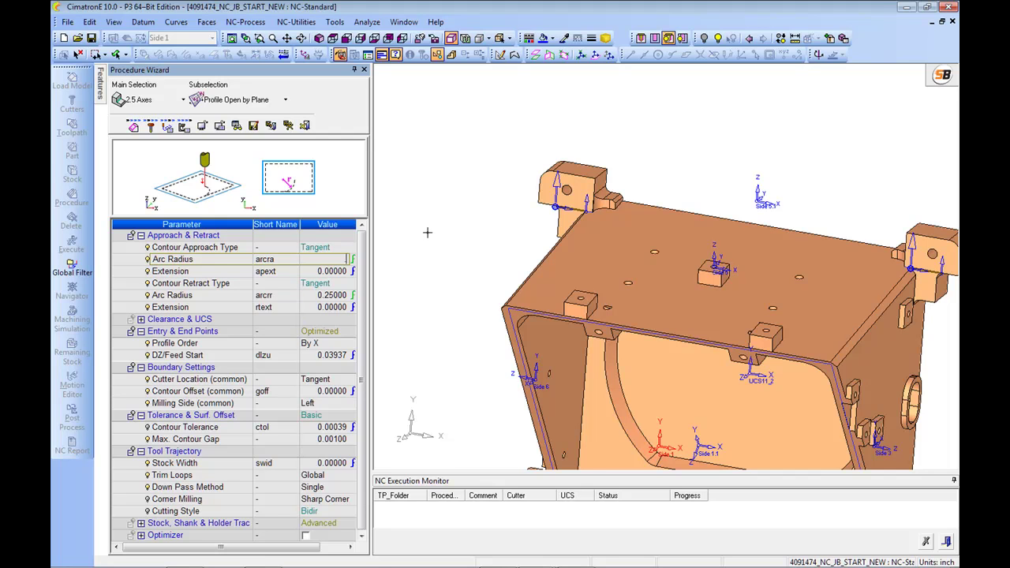
text(.75)
key(Return)
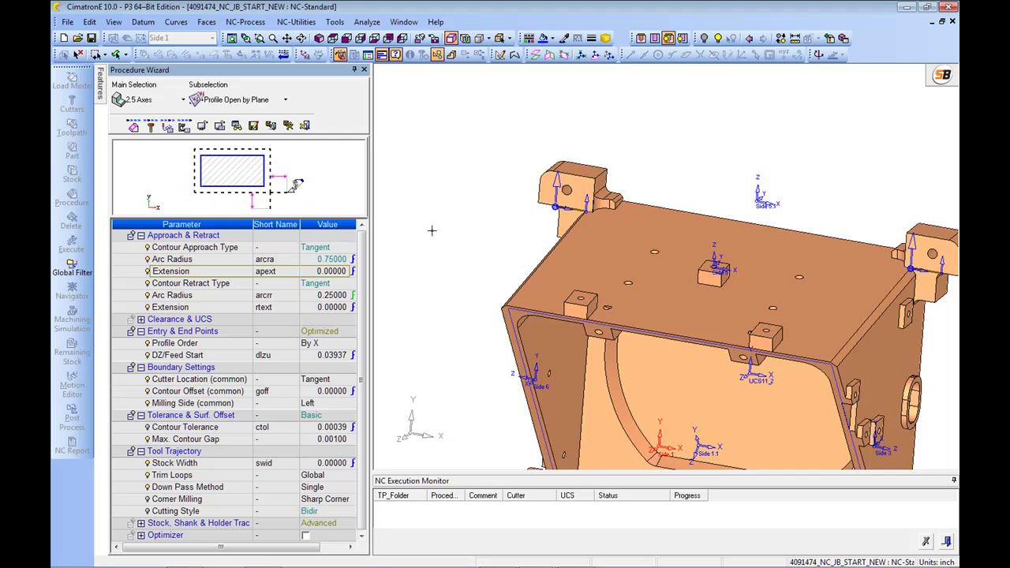
click(309, 295)
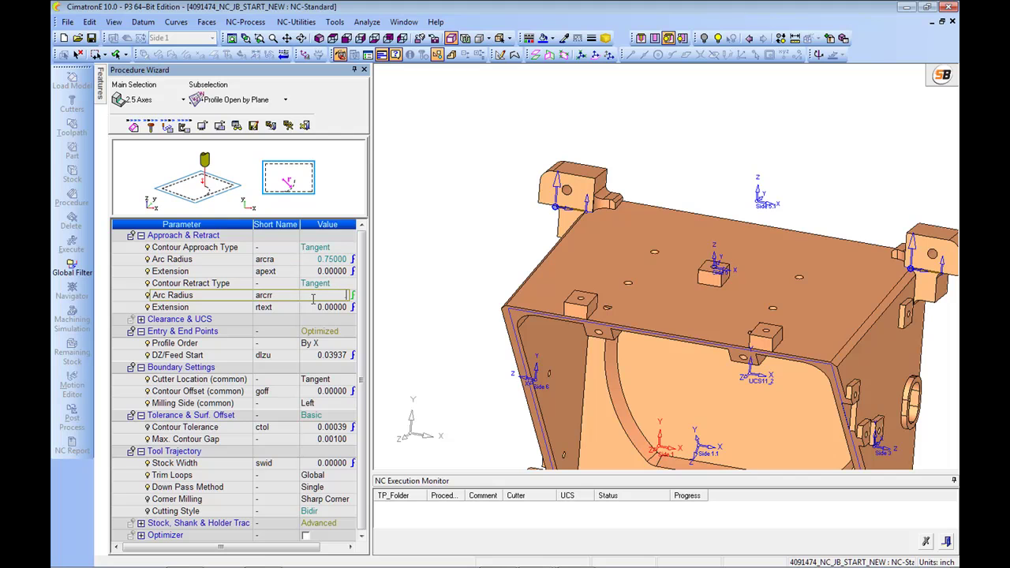
text(.75)
key(Return)
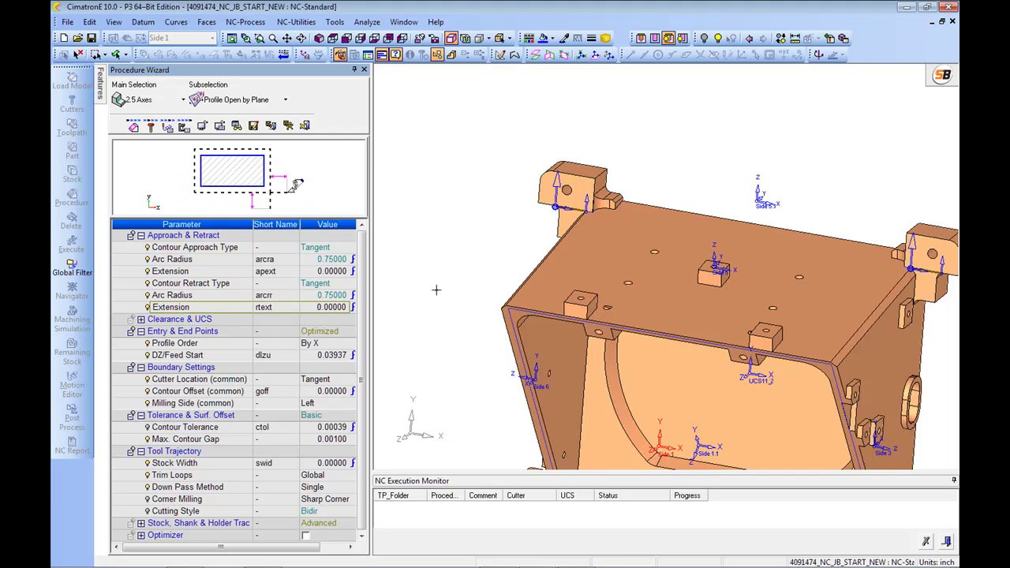
Save and calculate the profile procedure with the Side 5.1 UCS, and hide its toolpath
right_click(448, 234)
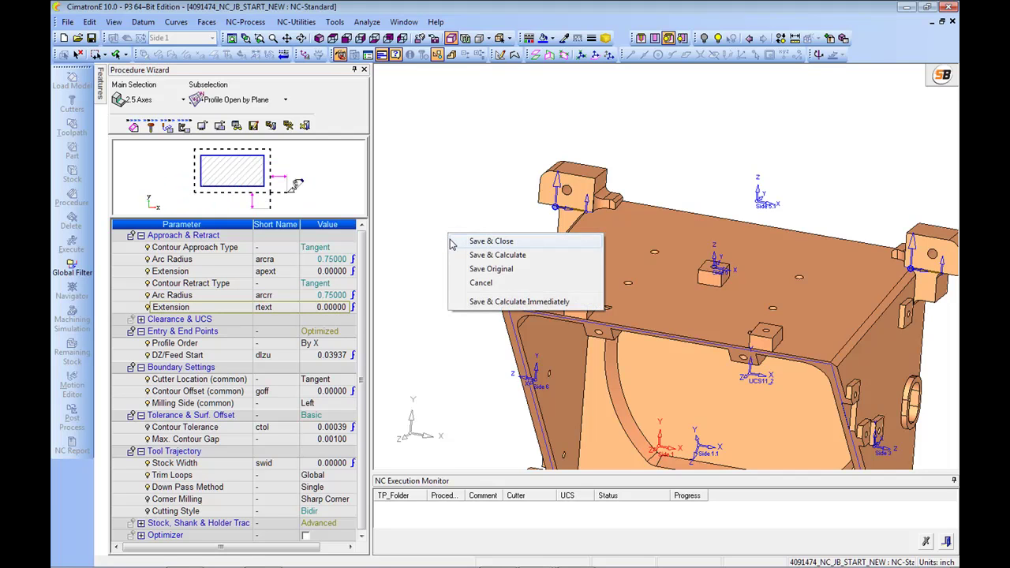
click(506, 256)
click(451, 318)
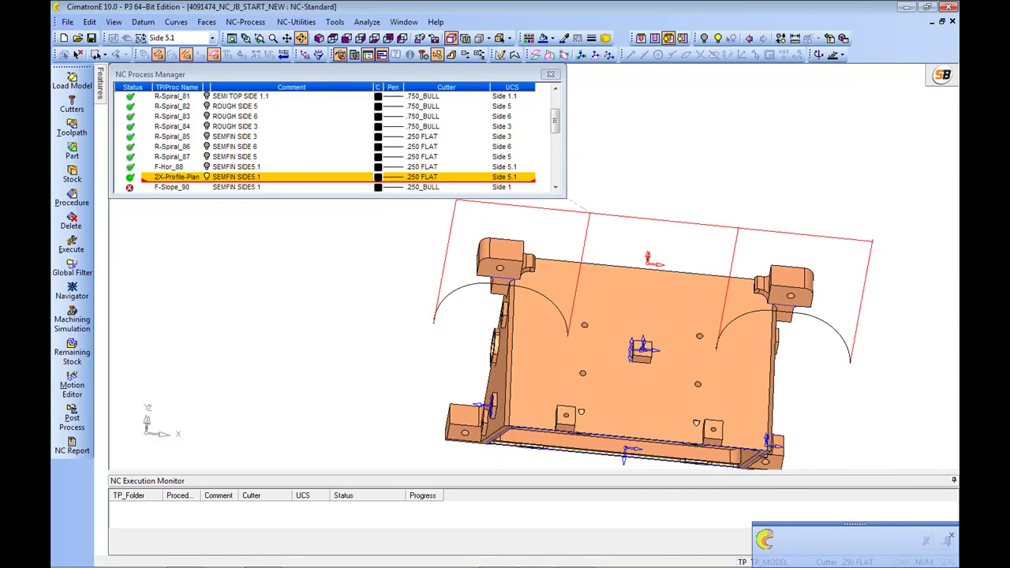
double_click(211, 180)
click(299, 189)
click(207, 176)
Open the F-Slope_90 finishing procedure and start selecting its part surfaces
scroll(559, 189, down, 2)
click(168, 148)
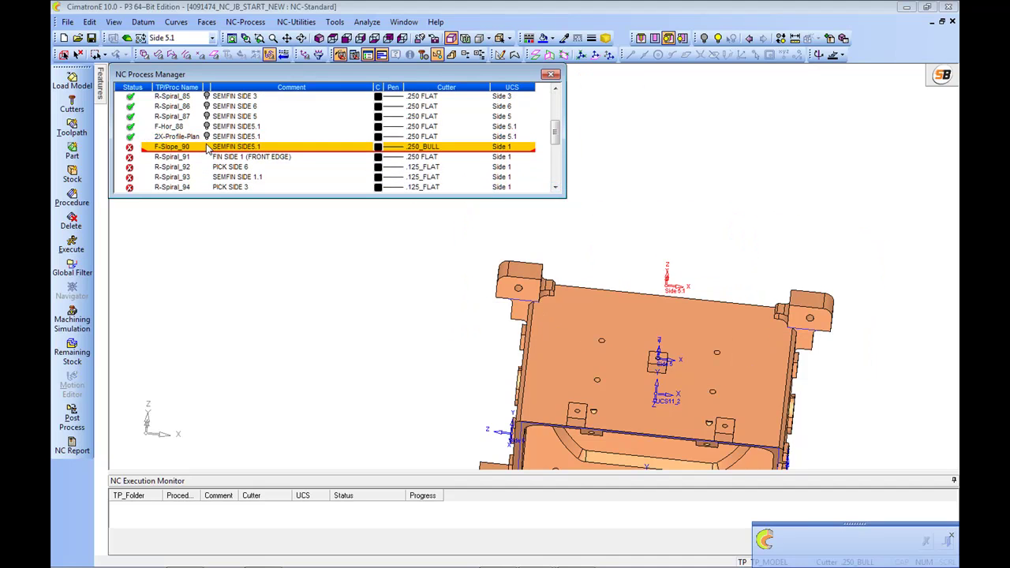
ctrl+middle_drag(615, 280, 657, 225)
ctrl+right_drag(657, 225, 638, 304)
ctrl+drag(638, 304, 632, 245)
ctrl+middle_drag(583, 383, 598, 402)
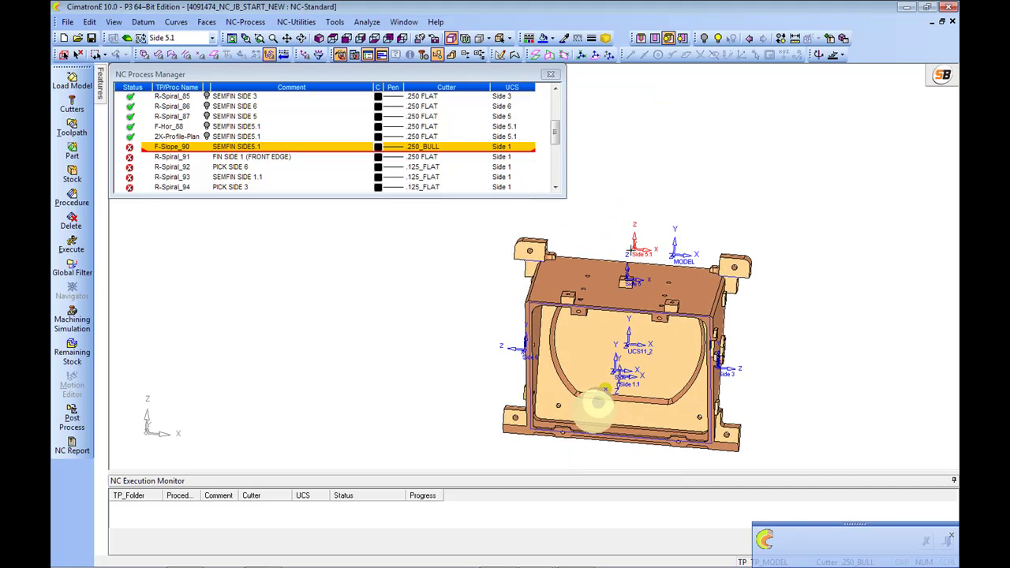
double_click(160, 149)
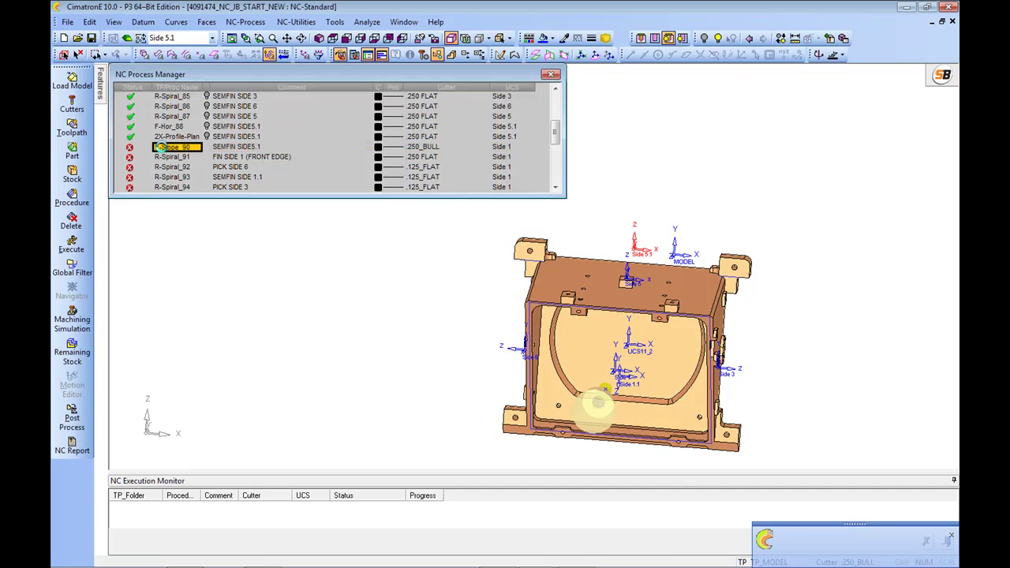
scroll(650, 286, up, 3)
scroll(649, 286, up, 5)
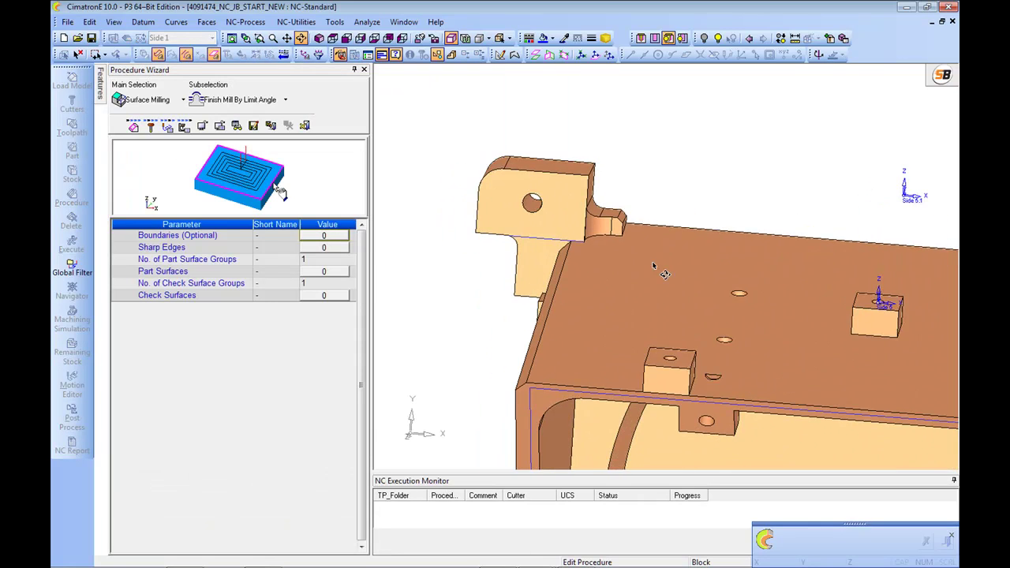
scroll(649, 285, up, 1)
ctrl+middle_drag(600, 289, 658, 235)
ctrl+drag(658, 236, 649, 261)
click(327, 271)
Pick the outer, front, fillet and side faces of the first lug as part surfaces for F-Slope_90
ctrl+drag(426, 316, 585, 242)
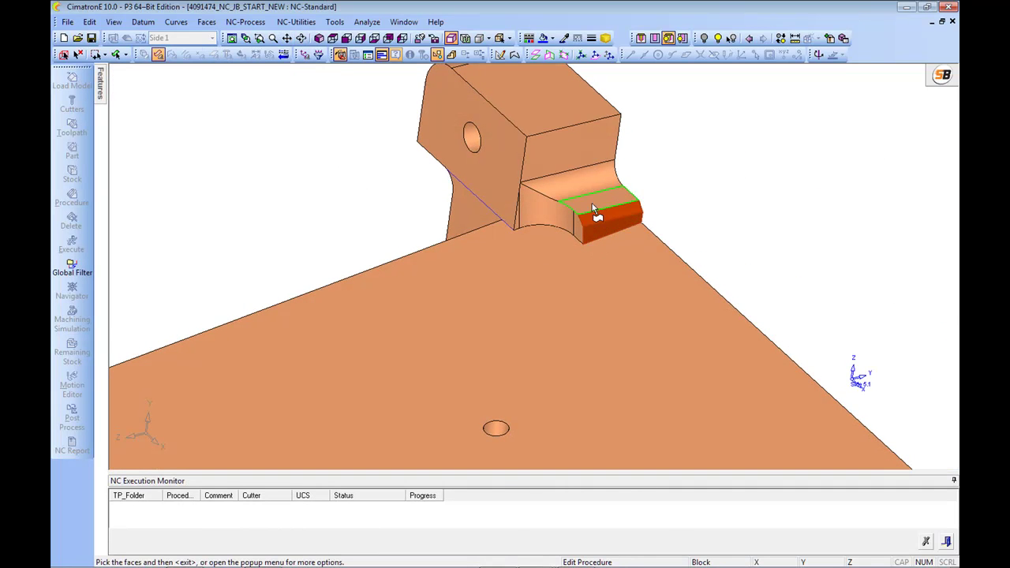
click(593, 203)
click(578, 185)
click(564, 152)
click(541, 111)
click(506, 148)
click(554, 222)
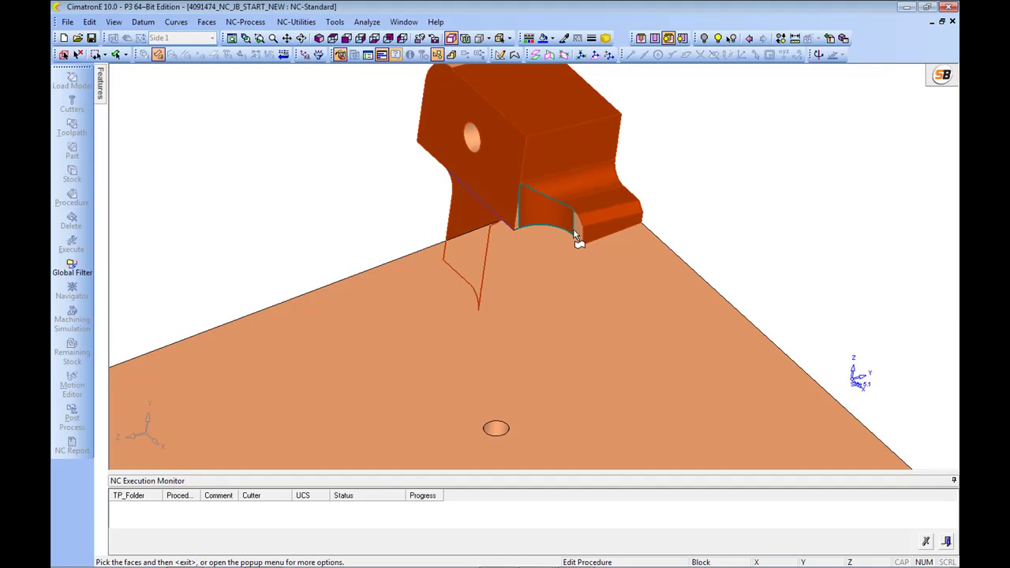
ctrl+drag(504, 191, 627, 178)
click(424, 98)
click(393, 134)
ctrl+drag(393, 135, 347, 158)
Add the matching faces of the second lug to the part surfaces and accept the selection
ctrl+right_drag(555, 237, 555, 302)
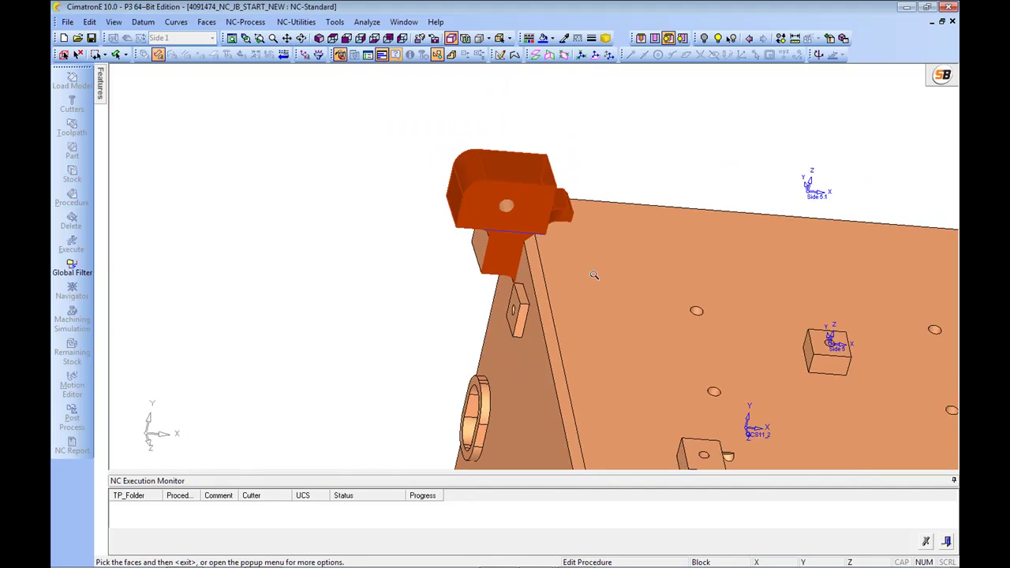
ctrl+drag(555, 302, 620, 250)
ctrl+middle_drag(621, 249, 463, 226)
ctrl+drag(462, 226, 626, 286)
ctrl+middle_drag(626, 286, 506, 433)
click(554, 180)
click(545, 212)
click(540, 223)
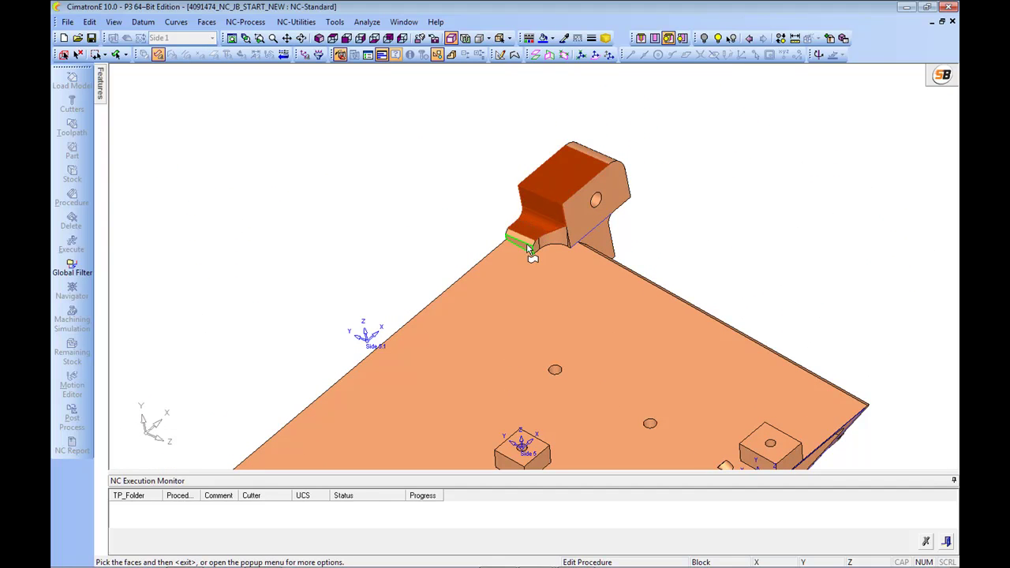
click(537, 251)
click(565, 223)
ctrl+drag(556, 270, 550, 263)
ctrl+right_drag(550, 264, 524, 300)
ctrl+drag(523, 301, 663, 228)
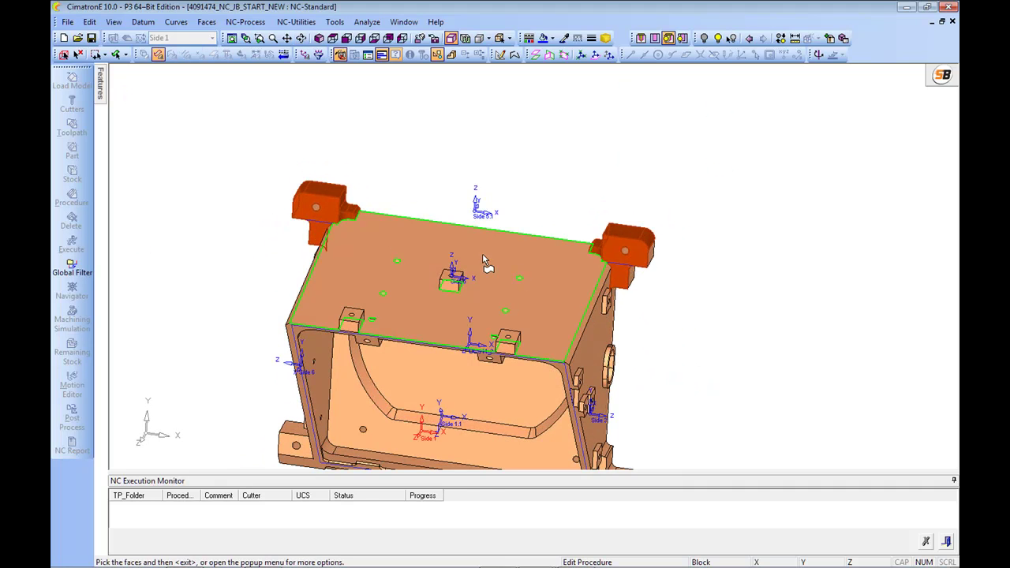
ctrl+drag(487, 258, 514, 291)
ctrl+right_drag(515, 291, 539, 259)
ctrl+middle_drag(539, 259, 562, 260)
middle_drag(525, 308, 541, 256)
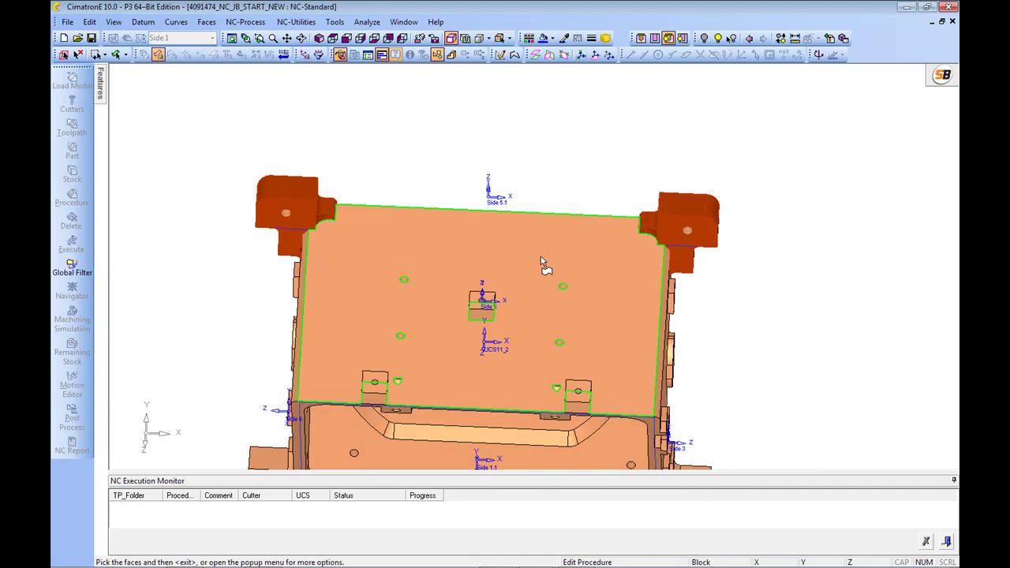
middle_click(501, 239)
Pick the large plate face, the adjoining face behind it and the plate's narrow side edge as check surfaces for F-Slope_90
click(324, 295)
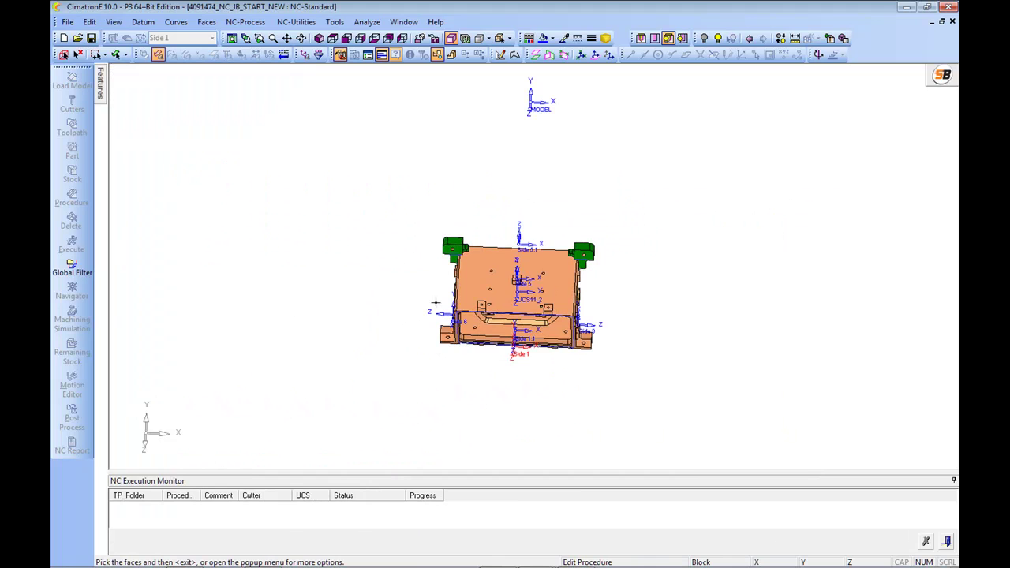
ctrl+right_drag(441, 326, 355, 235)
ctrl+drag(367, 279, 401, 236)
click(402, 236)
ctrl+right_drag(402, 236, 334, 222)
ctrl+middle_drag(334, 222, 534, 220)
ctrl+drag(535, 220, 510, 155)
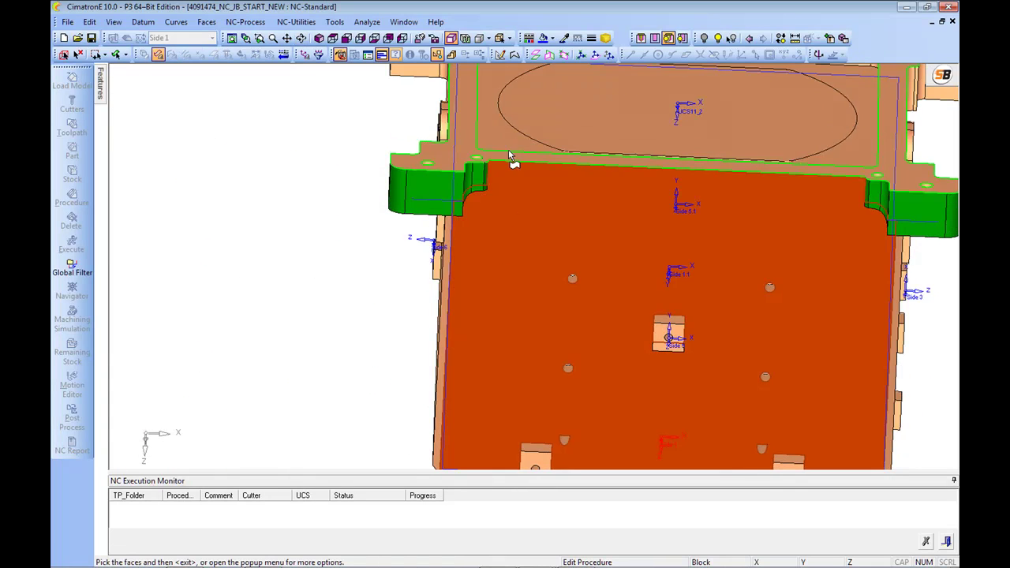
click(446, 154)
ctrl+drag(461, 211, 478, 163)
click(450, 223)
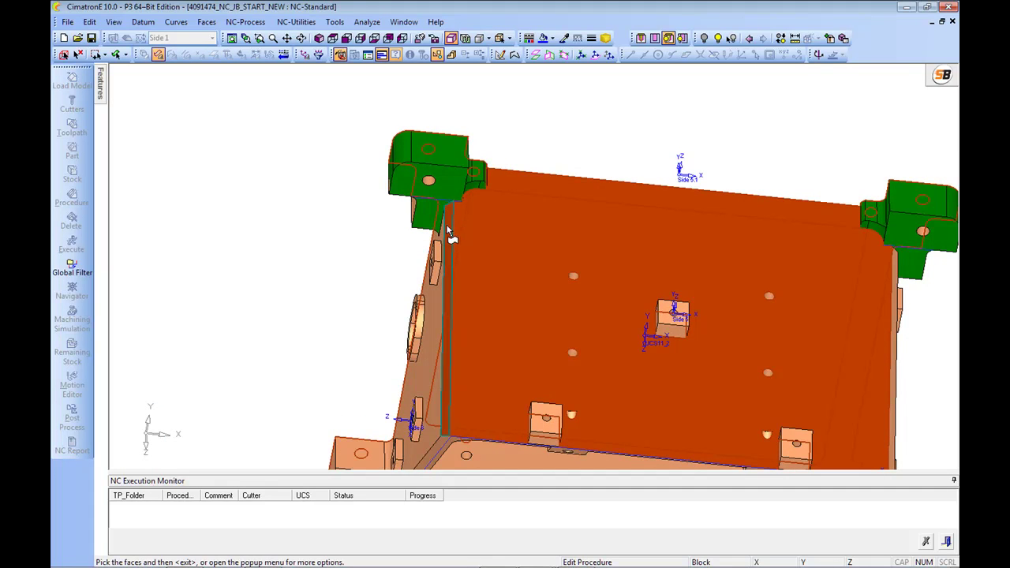
Add the remaining plate faces beside the lugs to the check surfaces and accept the selection
middle_drag(447, 241, 655, 241)
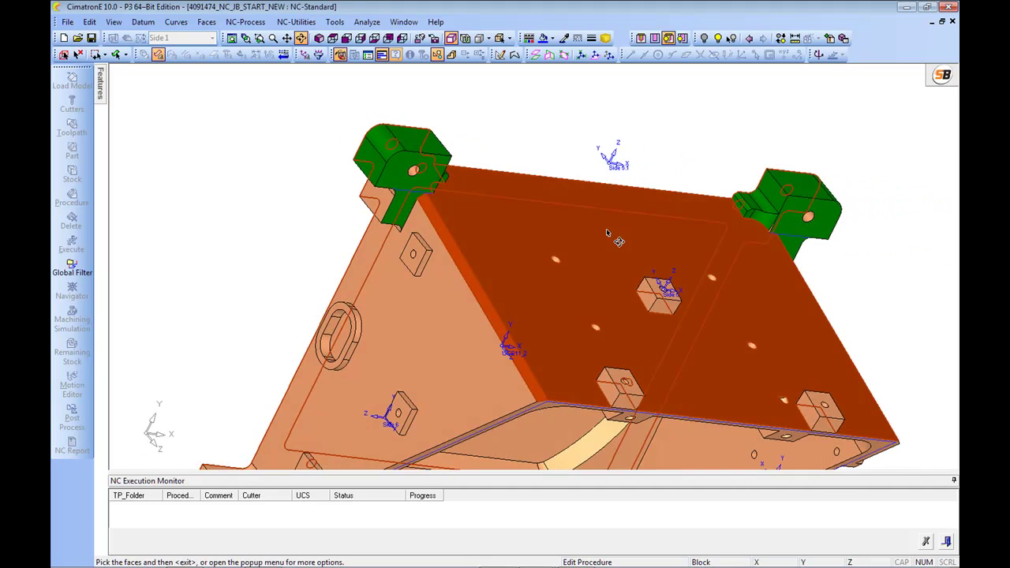
middle_drag(463, 214, 477, 355)
ctrl+middle_drag(740, 240, 612, 229)
click(619, 198)
right_click(192, 184)
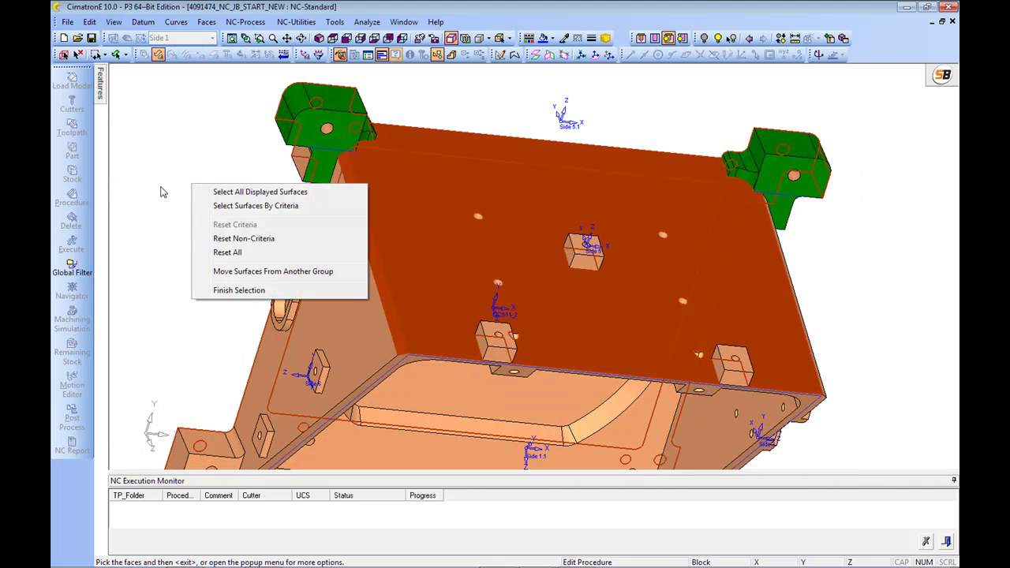
click(226, 271)
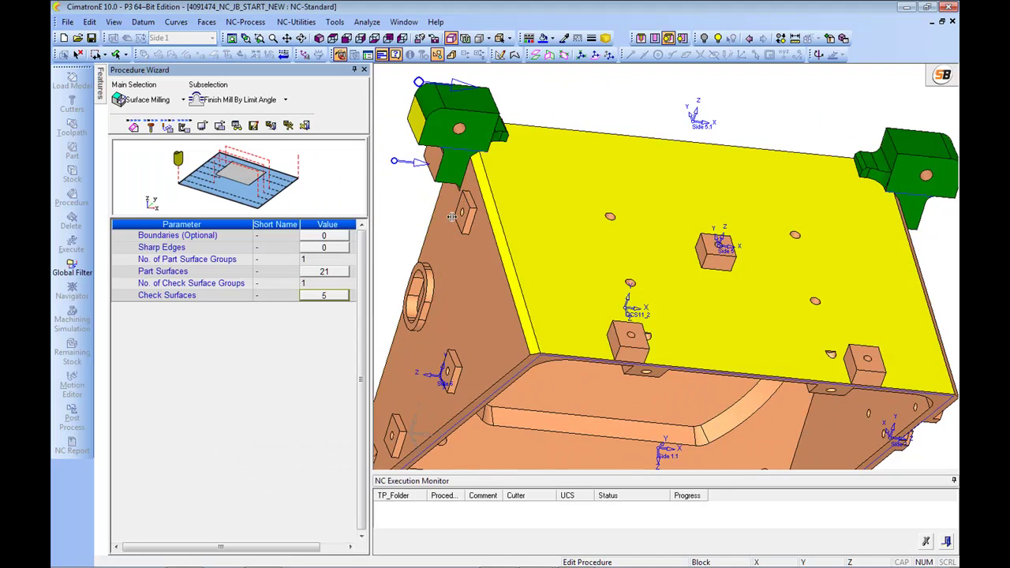
Review the selected part and check surfaces and the motion parameters of F-Slope_90
scroll(430, 216, down, 2)
middle_drag(430, 216, 672, 248)
ctrl+middle_drag(672, 248, 627, 287)
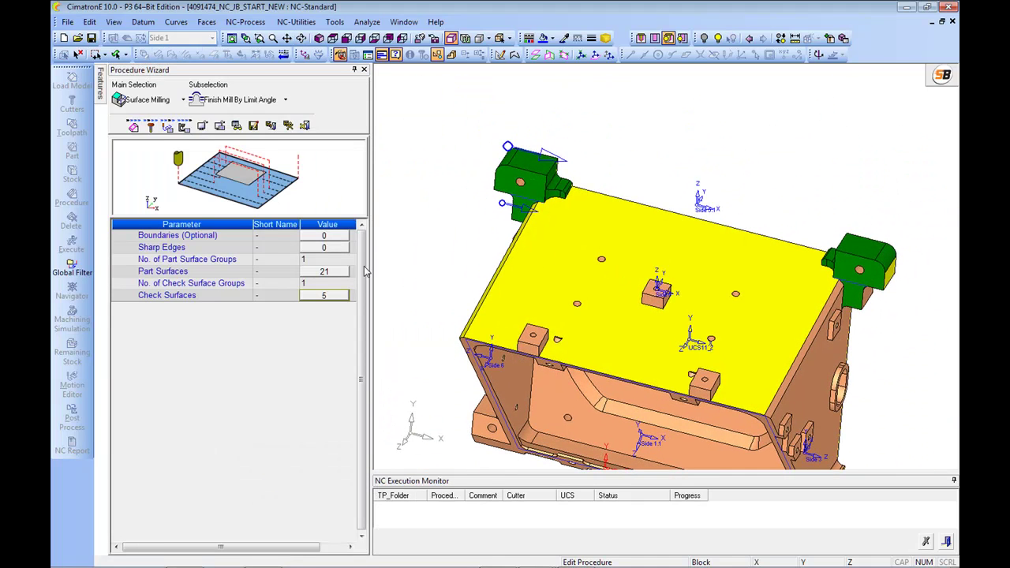
click(167, 127)
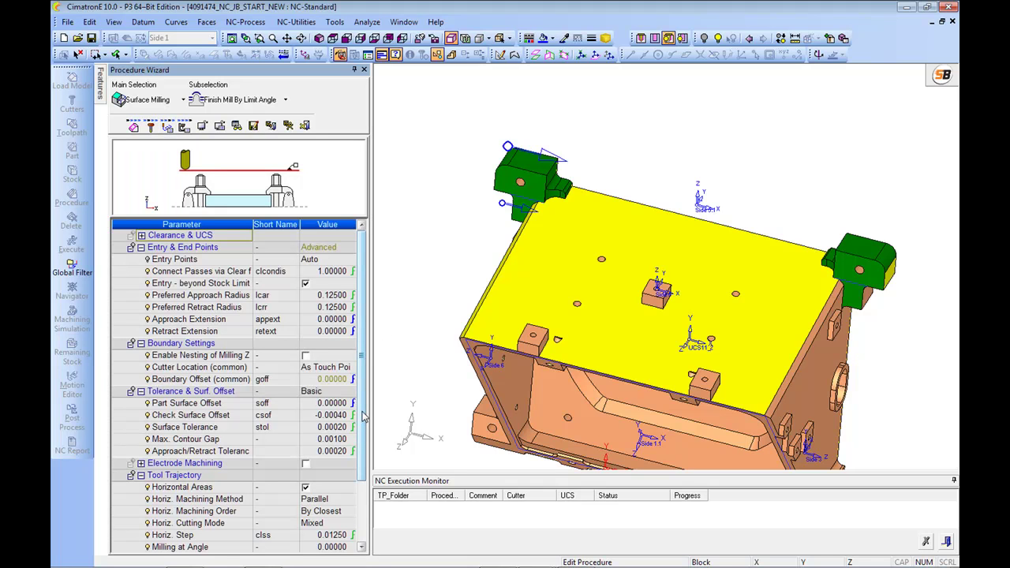
scroll(553, 216, up, 2)
middle_drag(553, 216, 648, 281)
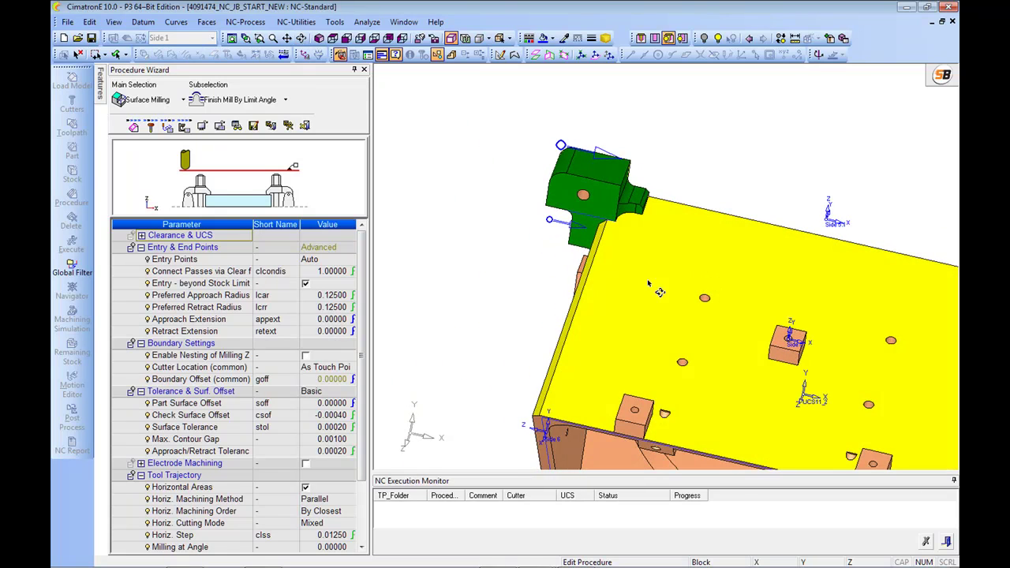
Start an optional boundary contour and pick the first lug's front face and the concave face of its arm
click(134, 129)
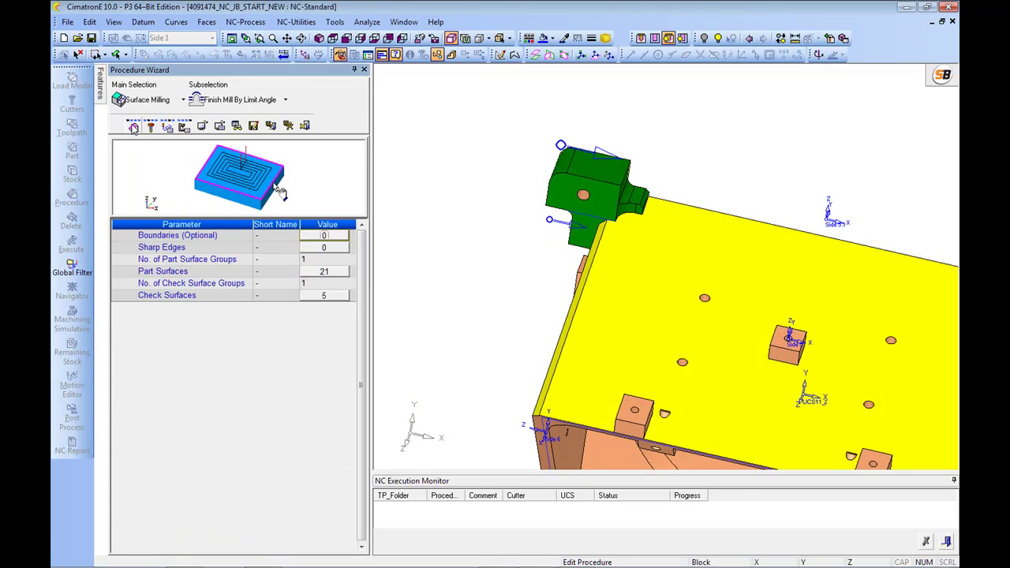
scroll(599, 194, up, 3)
middle_drag(599, 194, 654, 283)
scroll(668, 236, up, 2)
click(333, 237)
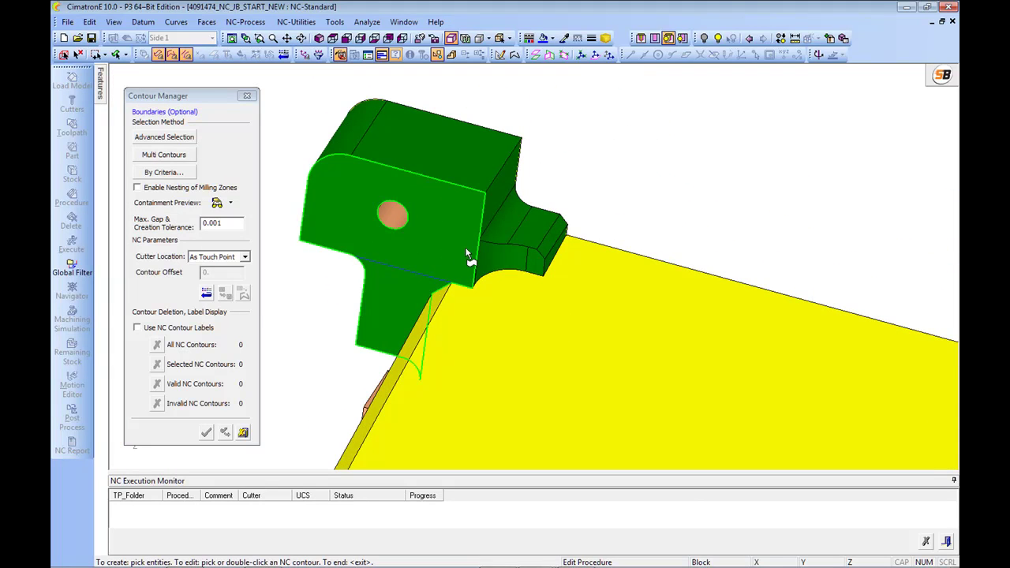
scroll(467, 251, down, 2)
scroll(490, 256, up, 2)
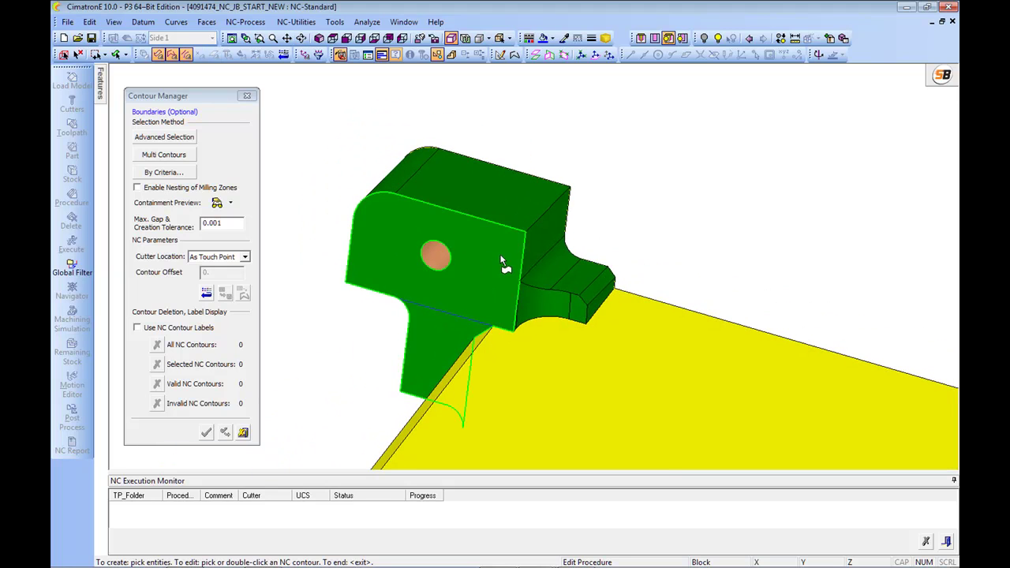
click(541, 300)
scroll(557, 244, up, 4)
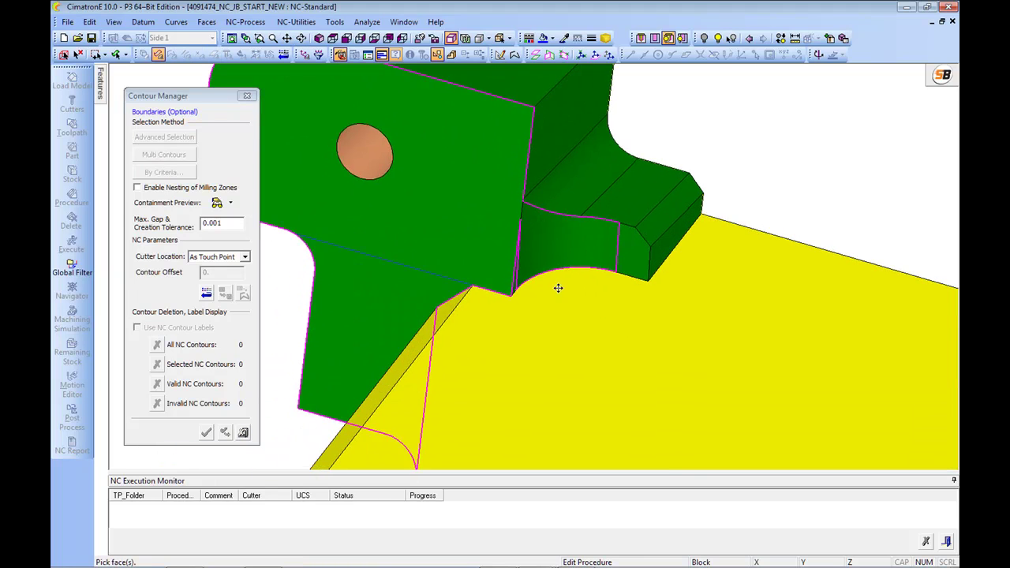
click(498, 302)
Add the remaining arm, fillet and upper faces of the first lug to the boundary and complete the contour
middle_drag(600, 268, 696, 237)
click(697, 238)
click(761, 251)
click(726, 198)
click(663, 165)
scroll(623, 229, down, 3)
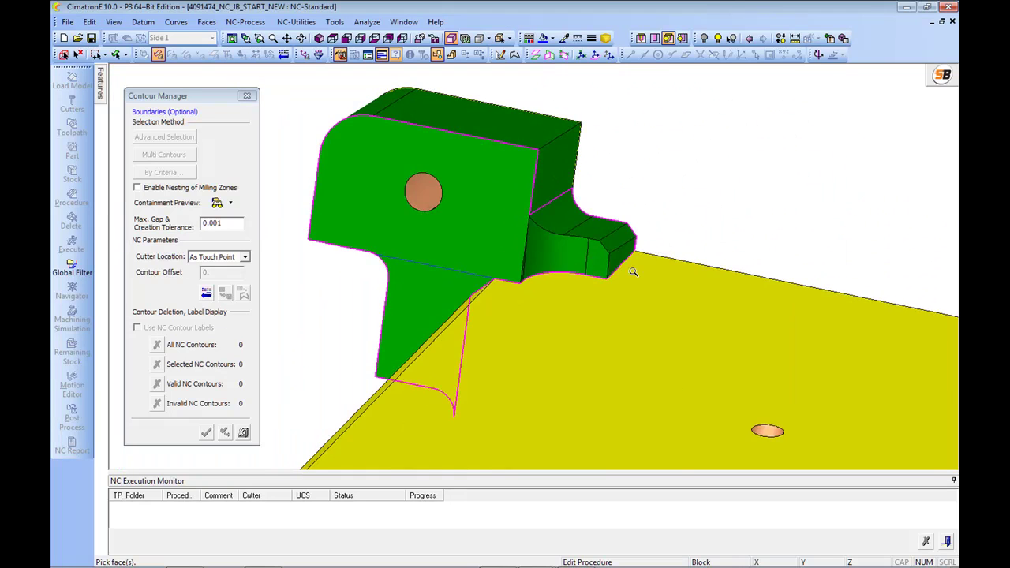
middle_drag(551, 294, 553, 426)
click(440, 185)
scroll(611, 394, down, 3)
middle_drag(687, 387, 550, 301)
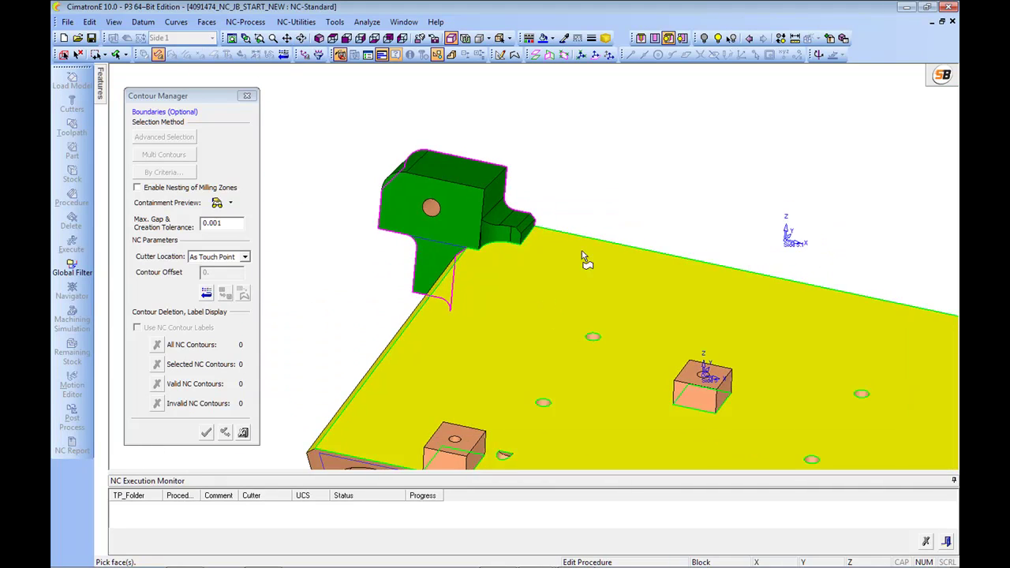
middle_click(605, 189)
Create a second boundary contour from the matching faces of the other lug and accept both boundaries
middle_drag(710, 202, 595, 354)
ctrl+right_drag(595, 354, 595, 245)
click(735, 238)
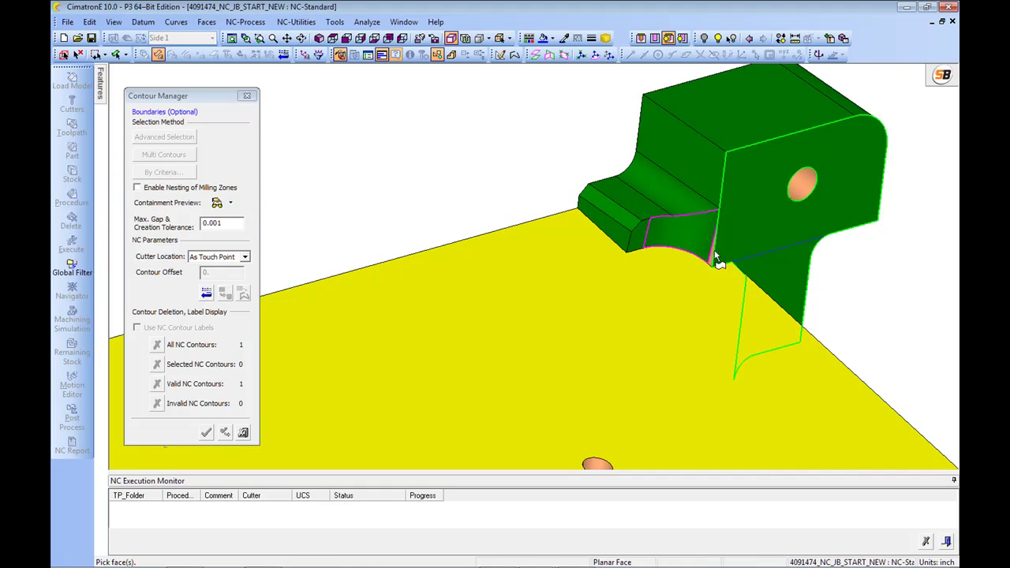
ctrl+right_drag(701, 309, 673, 204)
ctrl+middle_drag(770, 248, 442, 294)
ctrl+right_drag(442, 294, 488, 216)
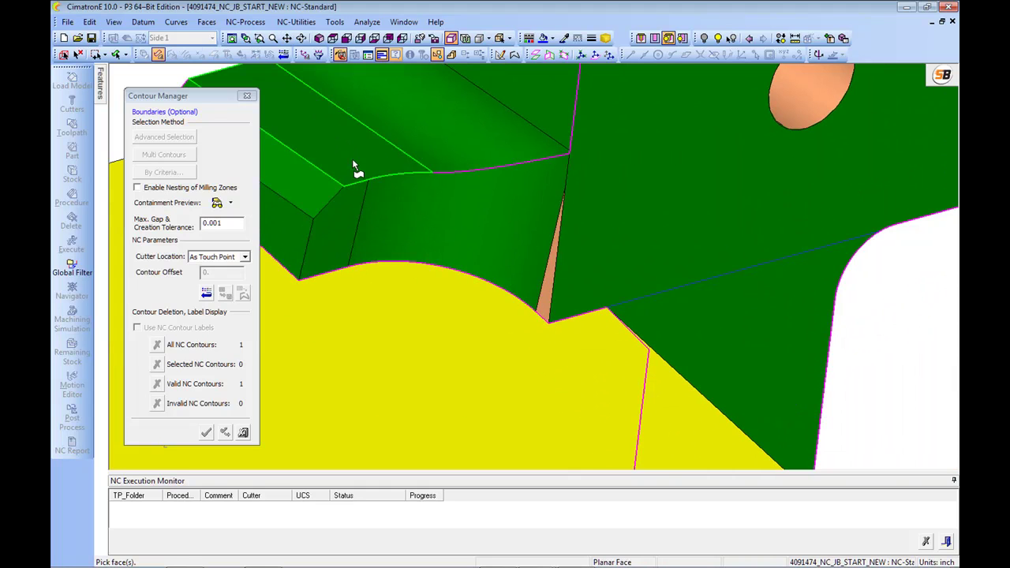
scroll(568, 157, down, 5)
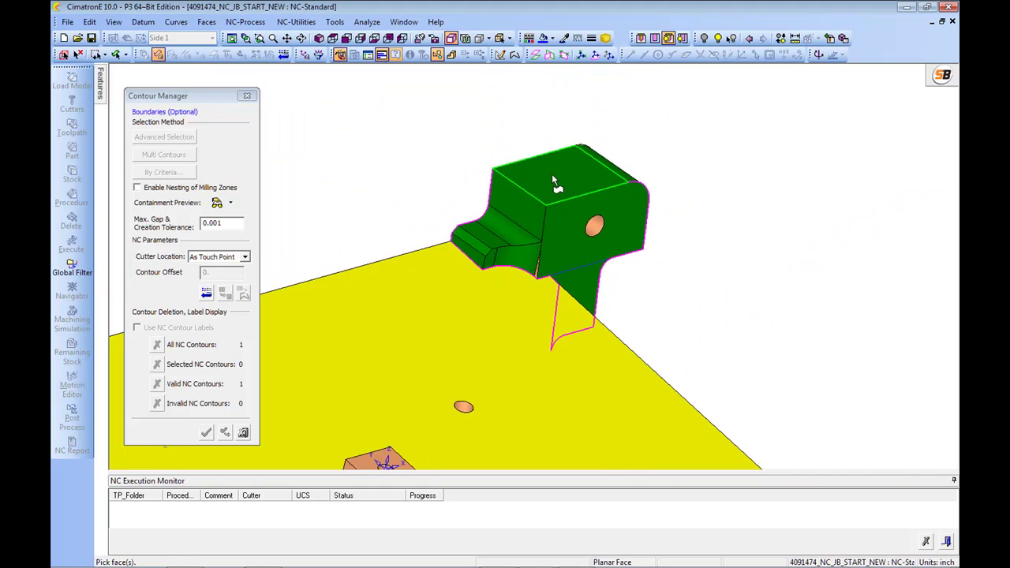
ctrl+drag(568, 156, 547, 224)
middle_drag(558, 234, 625, 195)
middle_click(622, 158)
middle_drag(622, 158, 576, 211)
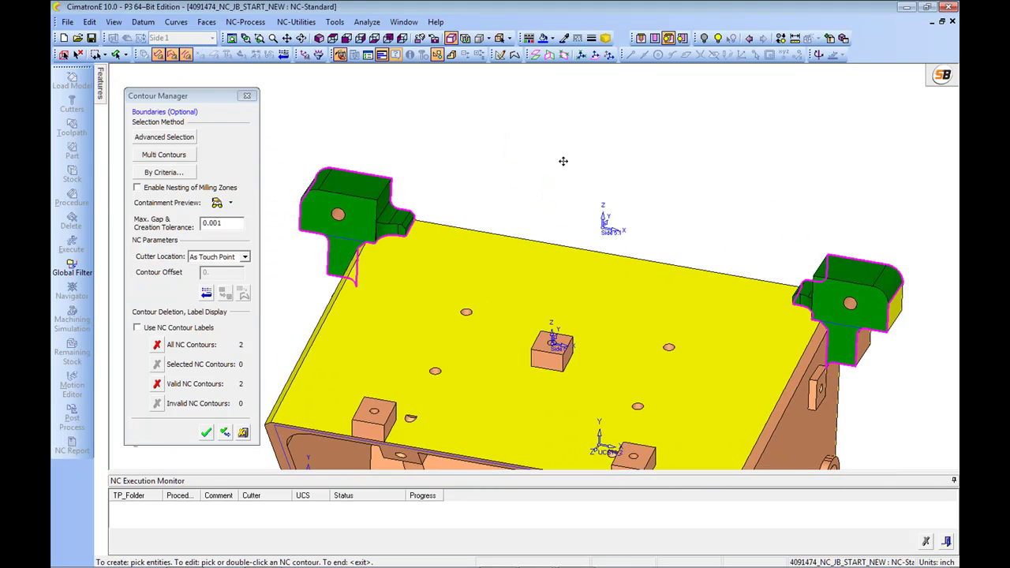
click(207, 433)
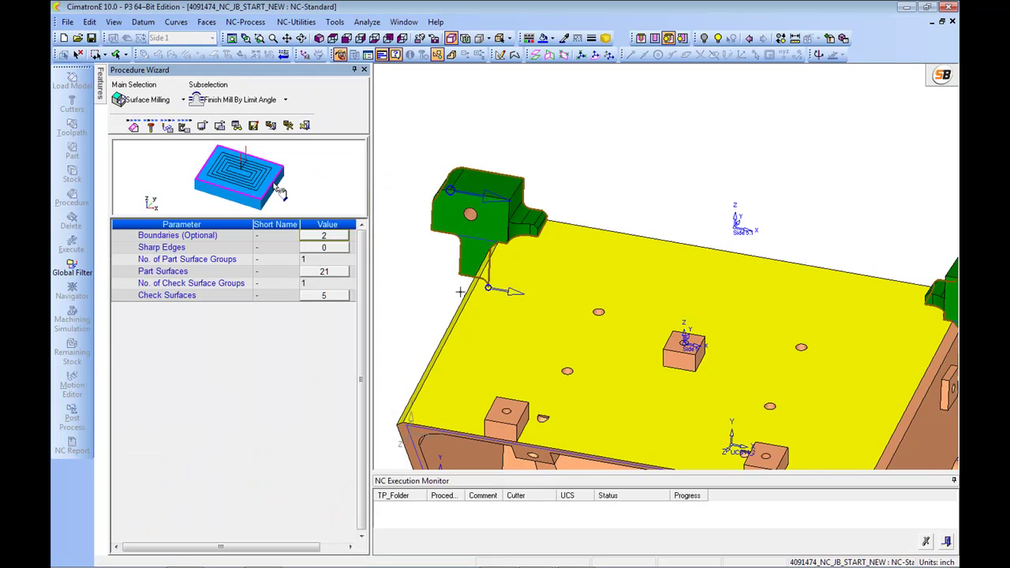
Check the boundary settings in the motion parameters, and save and calculate F-Slope_90
click(166, 129)
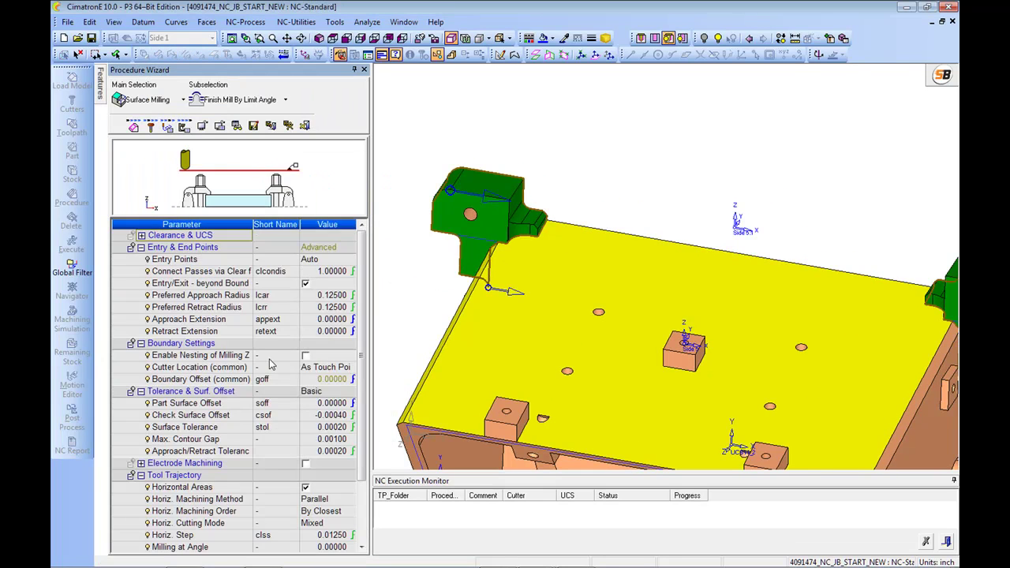
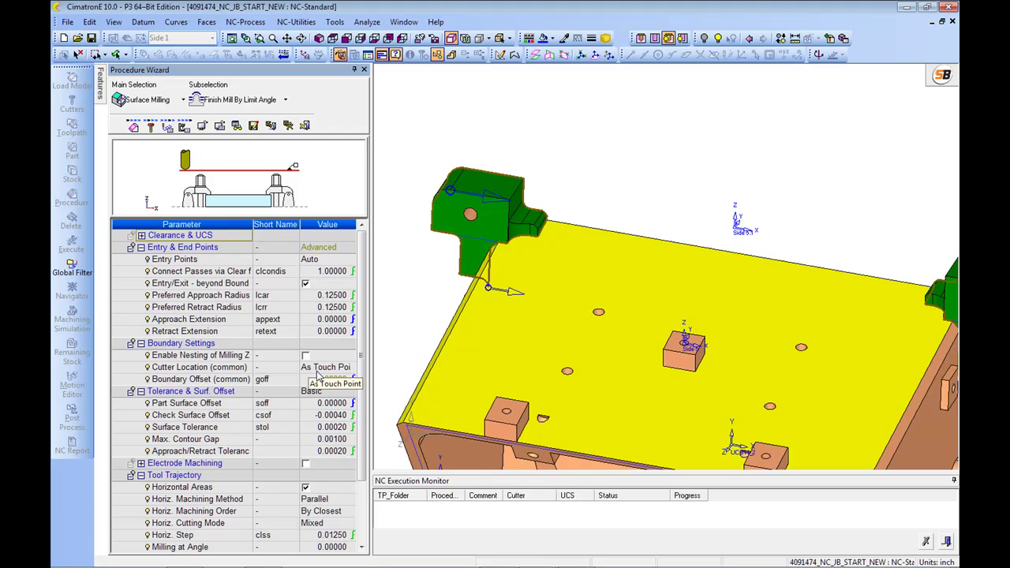
scroll(623, 326, down, 2)
ctrl+middle_drag(611, 329, 595, 306)
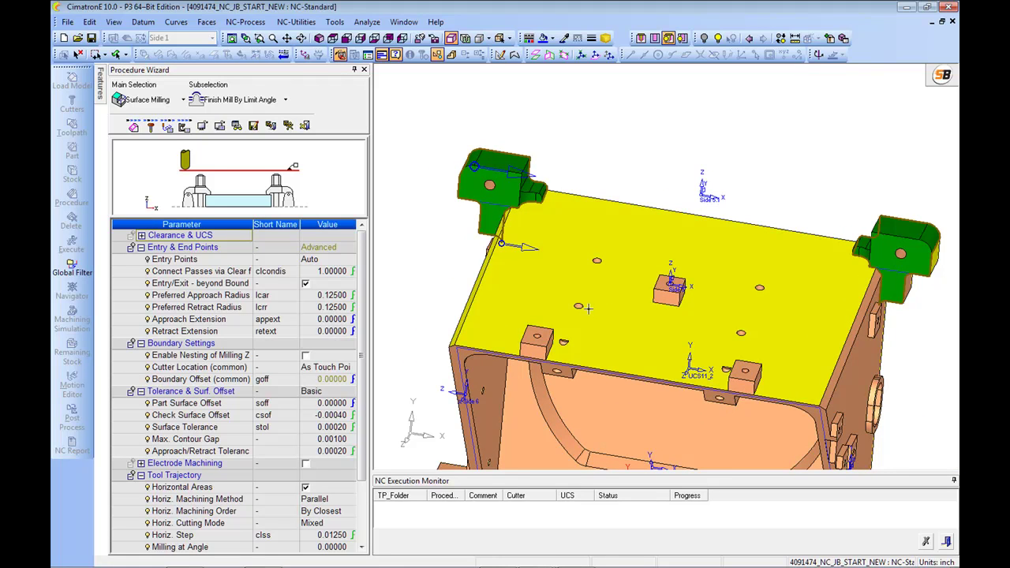
right_click(422, 257)
click(472, 285)
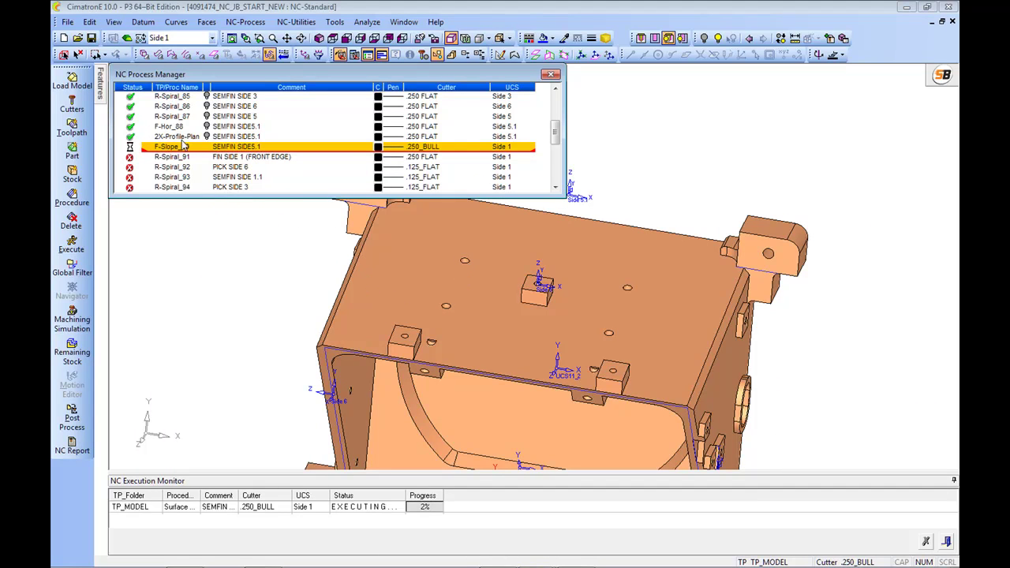
click(148, 503)
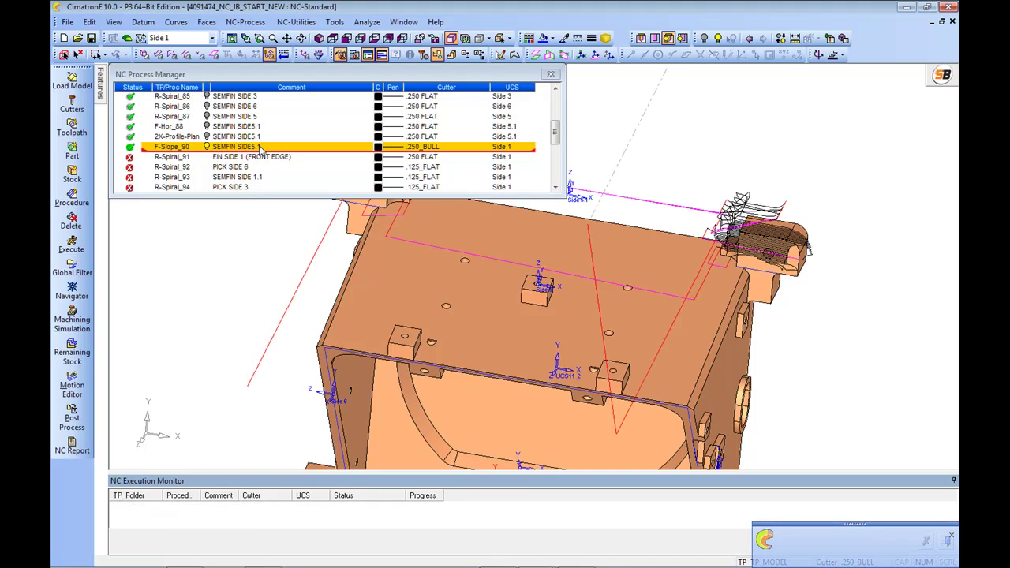
Change the UCS of F-Slope_90 to Side 5.1 and recalculate the procedure
click(513, 151)
click(537, 146)
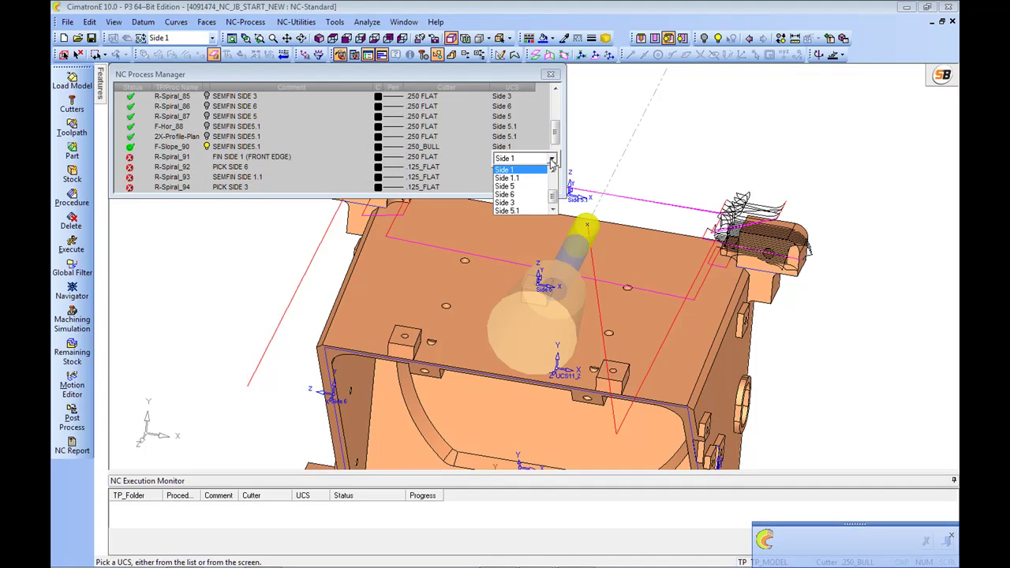
click(516, 211)
click(284, 164)
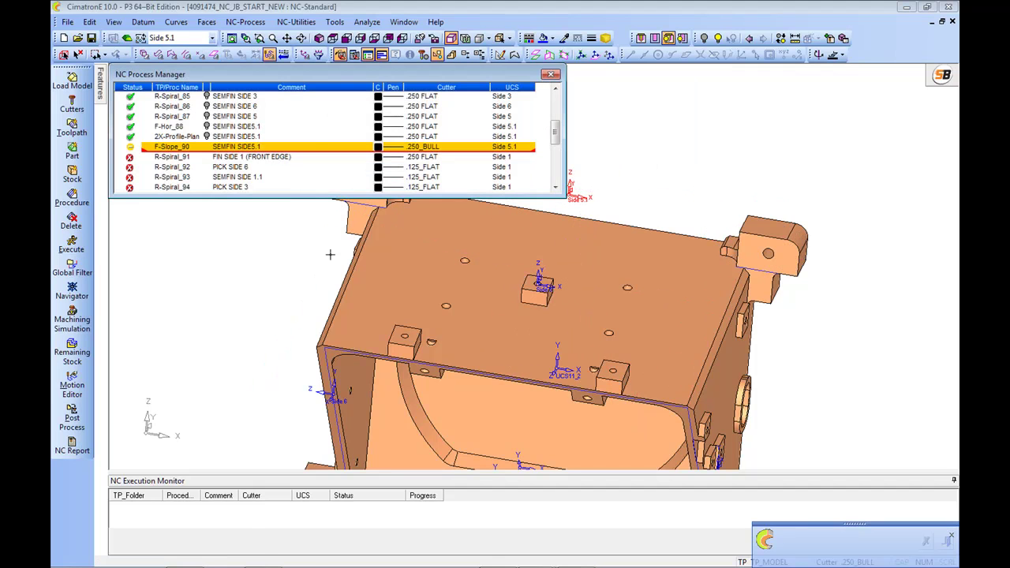
right_click(171, 148)
click(185, 336)
click(287, 215)
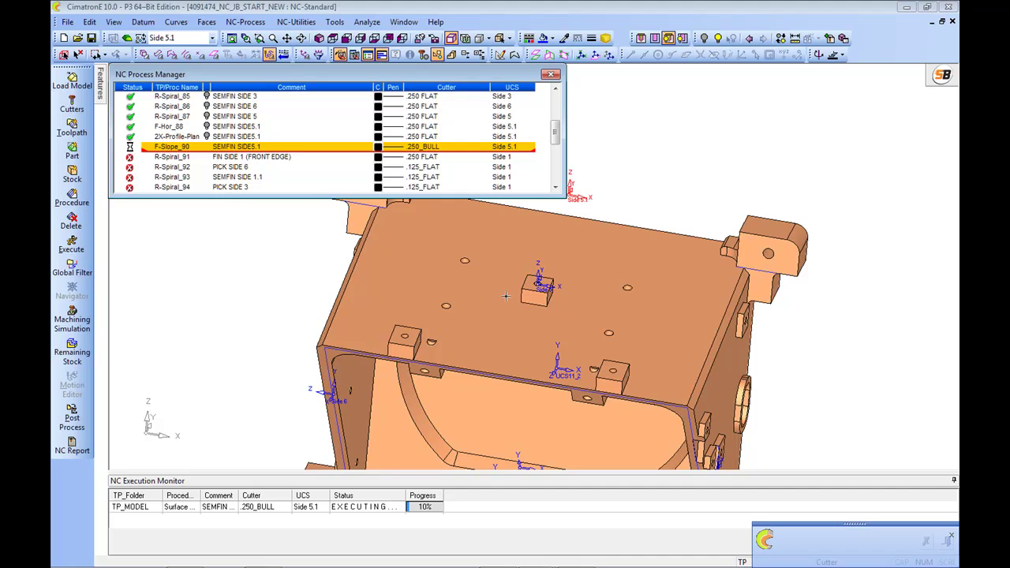
Inspect the calculated F-Slope_90 toolpath on the first lug and open it in the Navigator
ctrl+middle_drag(505, 296, 680, 354)
ctrl+right_drag(680, 354, 703, 257)
scroll(666, 305, up, 5)
ctrl+drag(703, 257, 663, 281)
middle_drag(687, 324, 521, 215)
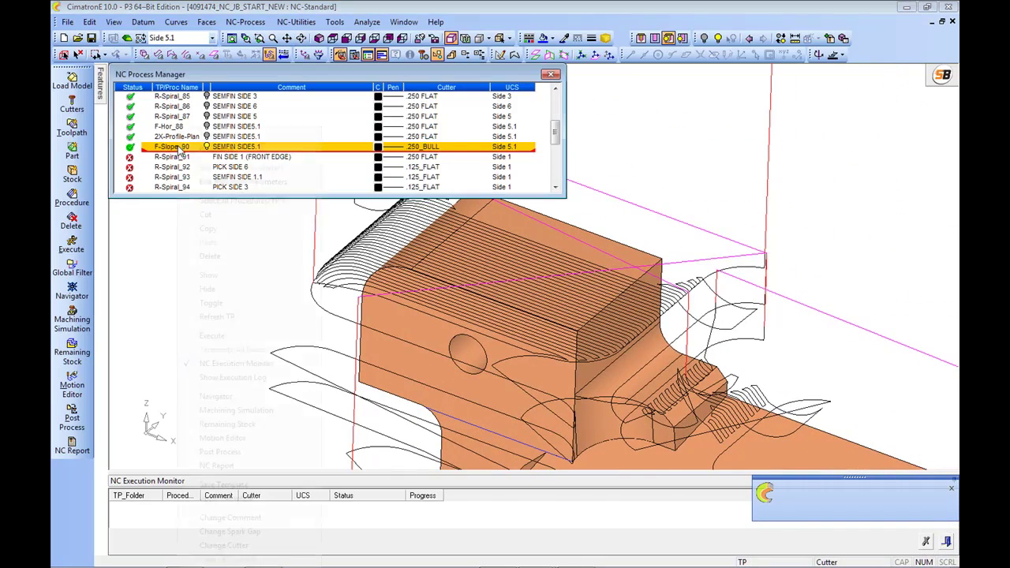
right_click(179, 147)
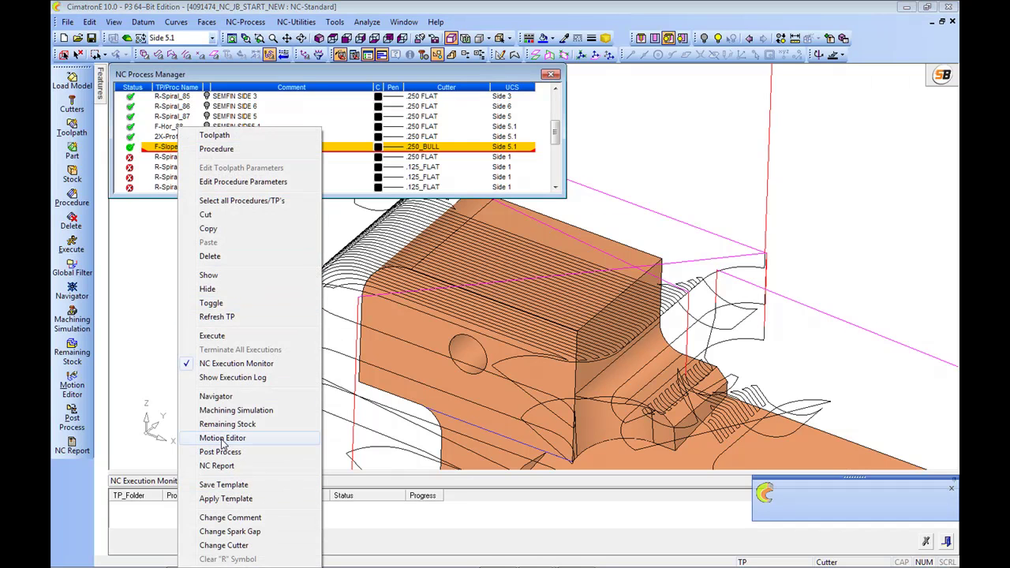
click(227, 397)
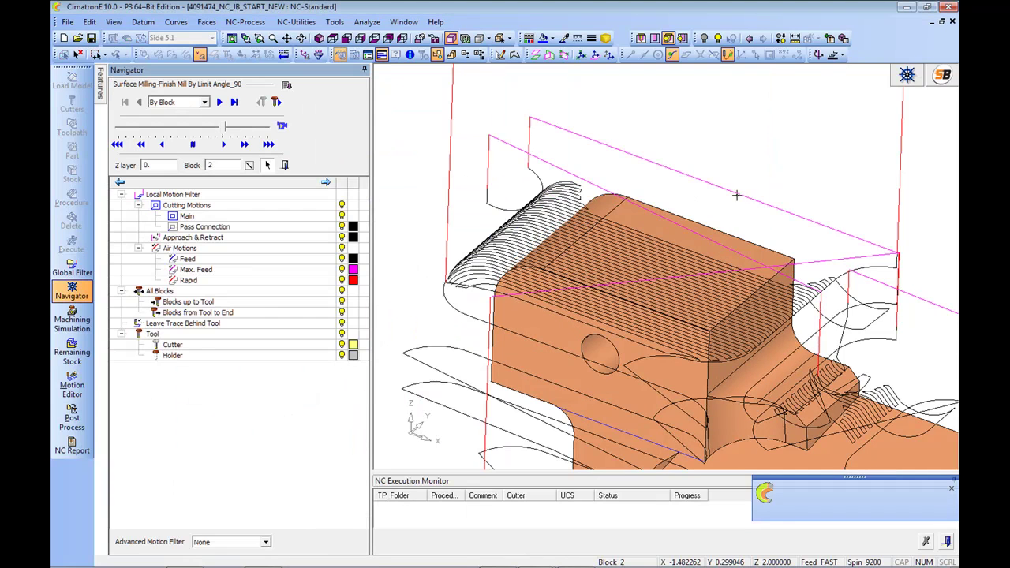
Position the simulated cutter at several points of the toolpath near the lug's rounded corner to examine its approach
click(682, 248)
ctrl+drag(695, 288, 852, 347)
mouse_move(649, 272)
ctrl+mouse_down()
mouse_move(633, 297)
mouse_move(642, 258)
ctrl+mouse_up()
click(630, 302)
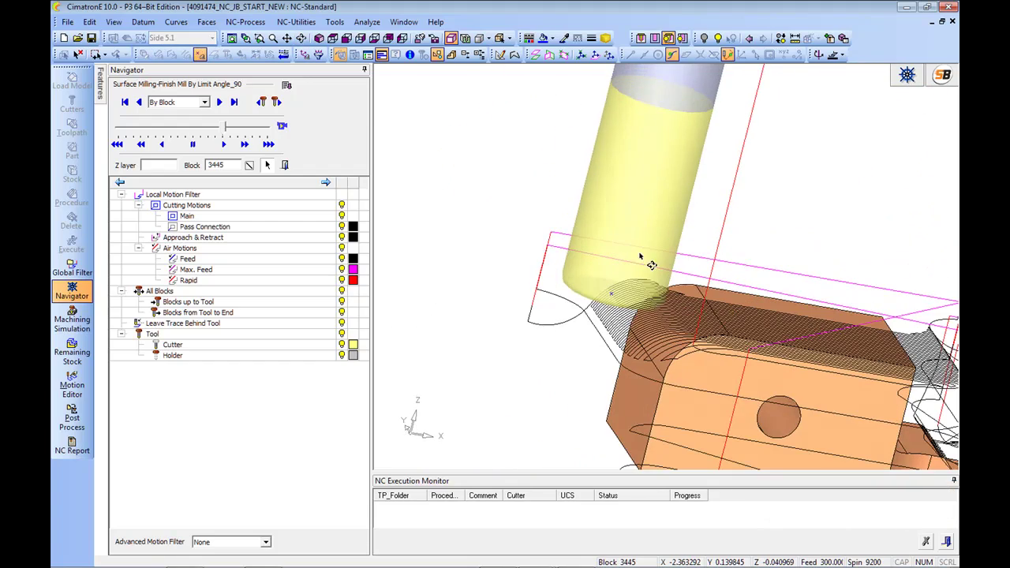
click(594, 310)
ctrl+drag(692, 320, 727, 291)
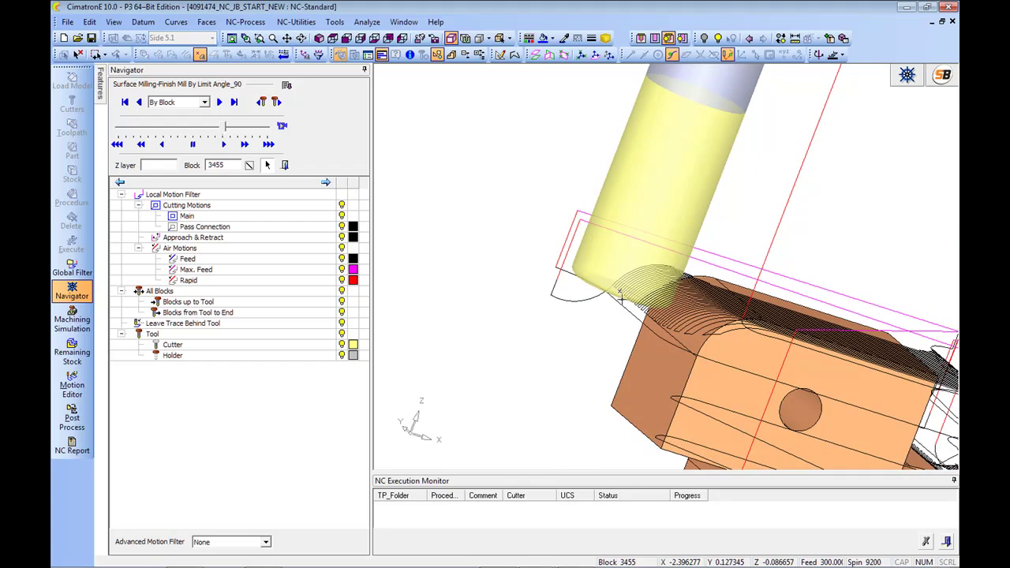
Examine the F-Slope_90 finishing toolpath by positioning the cutter at several points along the corner tabs
click(622, 307)
ctrl+drag(645, 308, 645, 282)
ctrl+drag(727, 333, 796, 280)
click(765, 359)
click(743, 300)
click(680, 263)
ctrl+drag(680, 263, 636, 236)
ctrl+right_drag(635, 236, 702, 270)
ctrl+drag(703, 271, 688, 313)
ctrl+right_drag(688, 314, 833, 318)
ctrl+middle_drag(832, 318, 717, 268)
ctrl+right_drag(718, 269, 742, 327)
ctrl+middle_drag(742, 327, 779, 277)
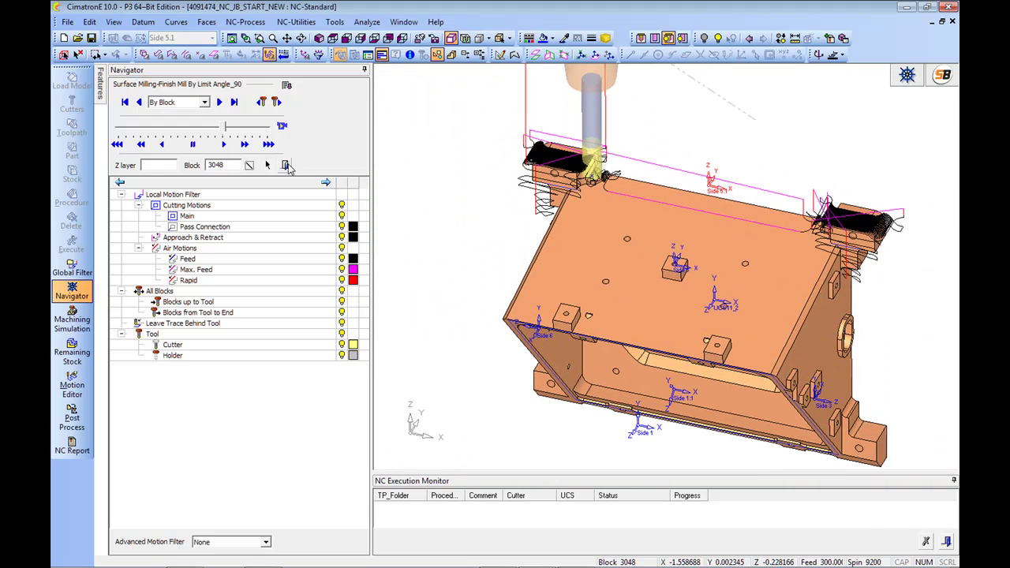
Leave the toolpath review, hide the F-Slope_90 toolpath and make R-Spiral_91 the current procedure
click(285, 164)
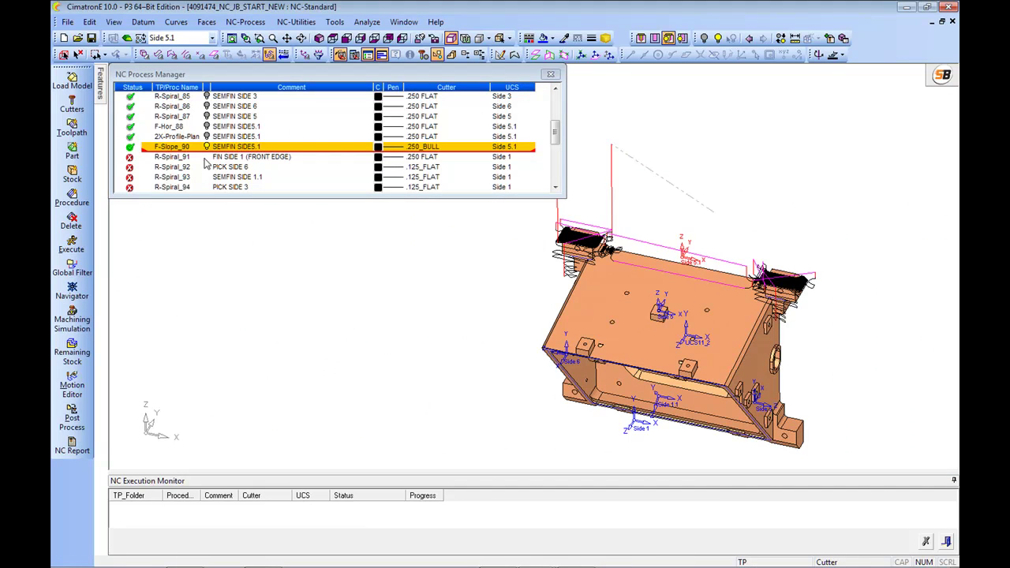
click(207, 147)
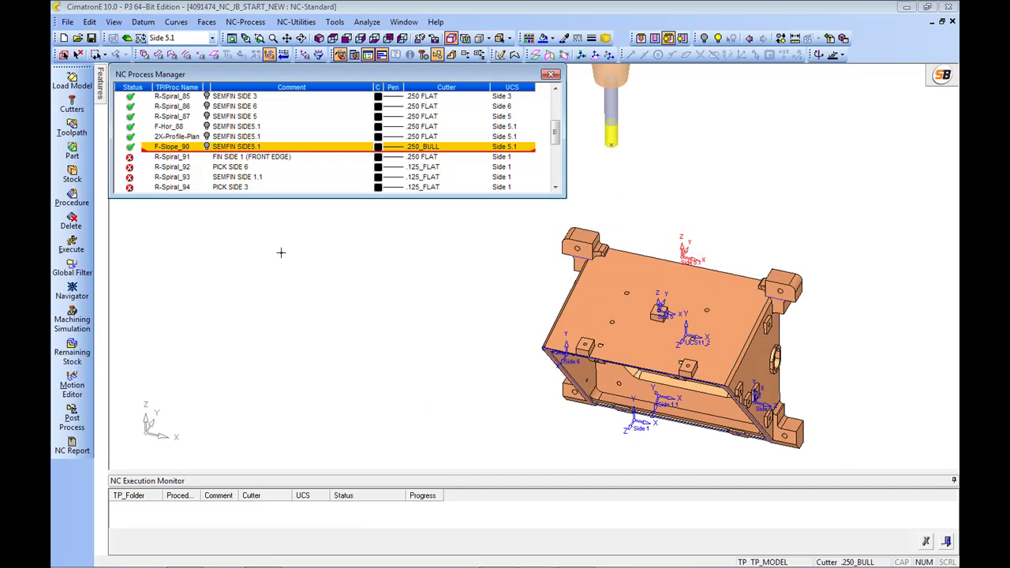
click(172, 158)
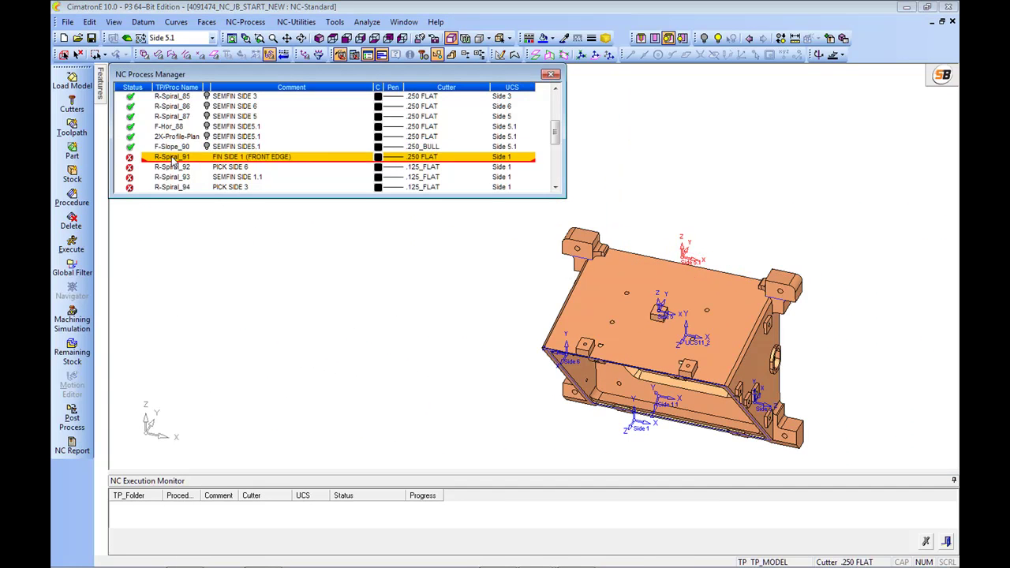
Make Side 1 the active UCS and show the part in isometric view
middle_drag(696, 267, 667, 276)
ctrl+right_drag(667, 277, 668, 266)
middle_drag(667, 266, 649, 352)
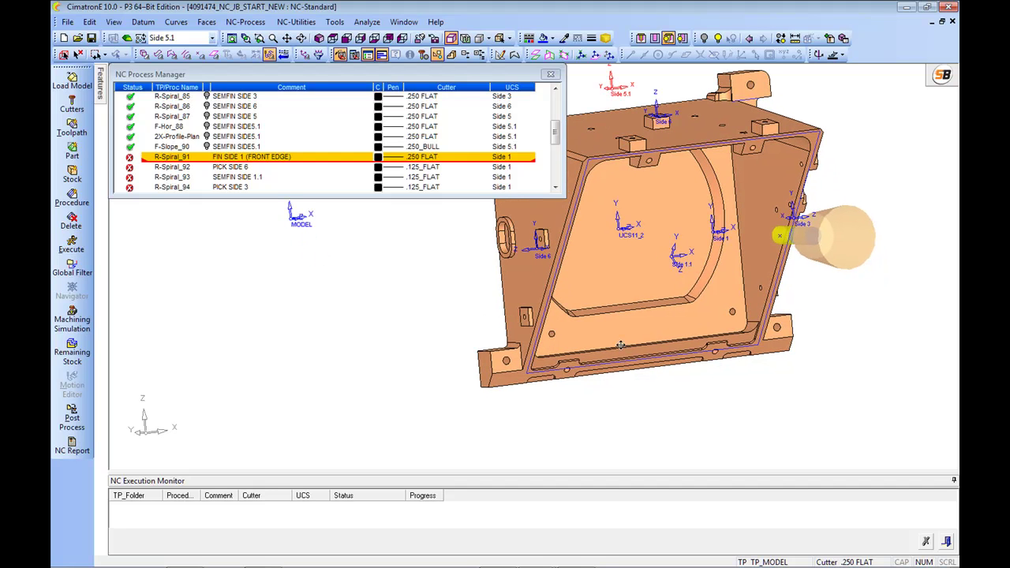
click(211, 38)
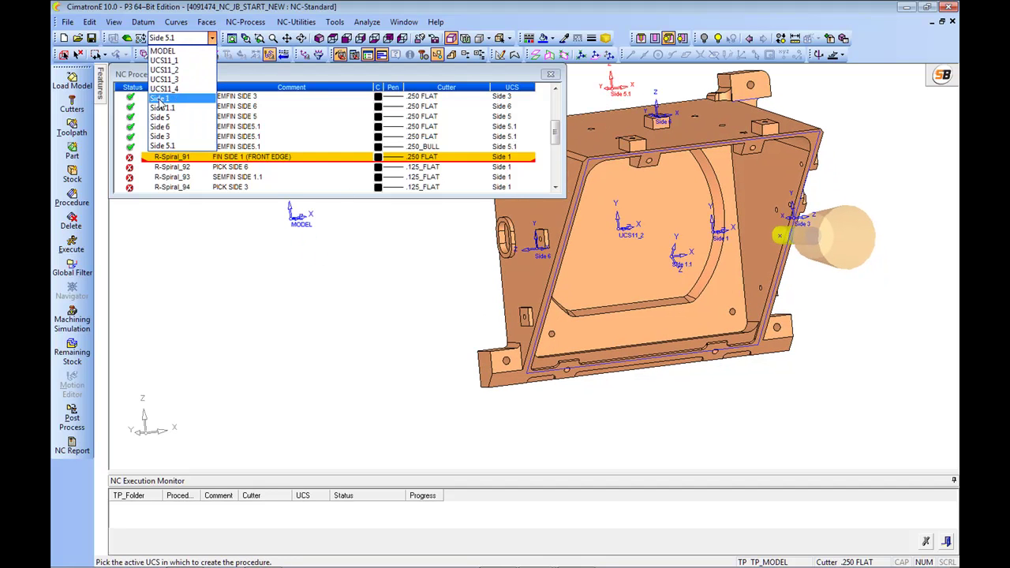
click(168, 100)
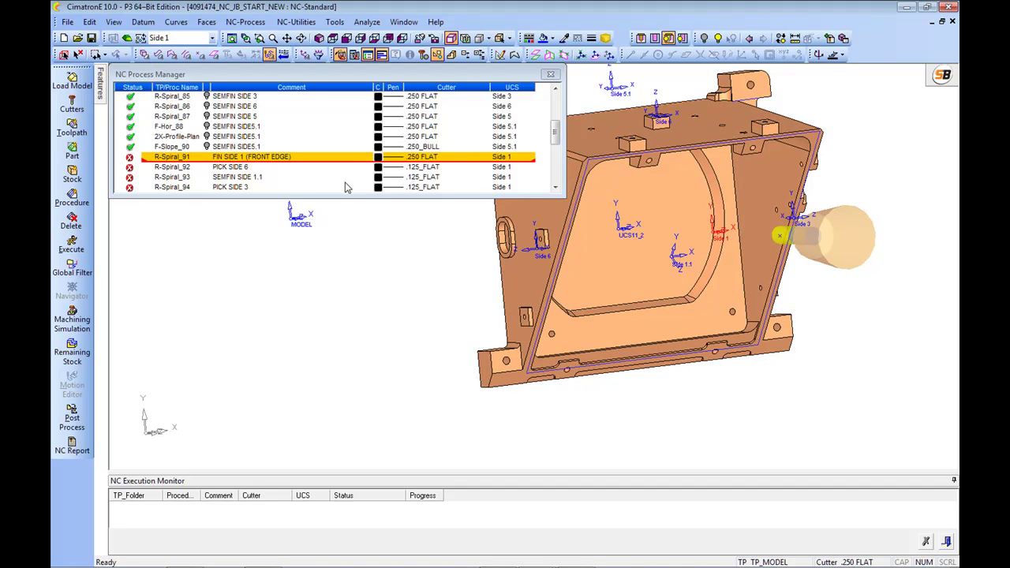
click(321, 38)
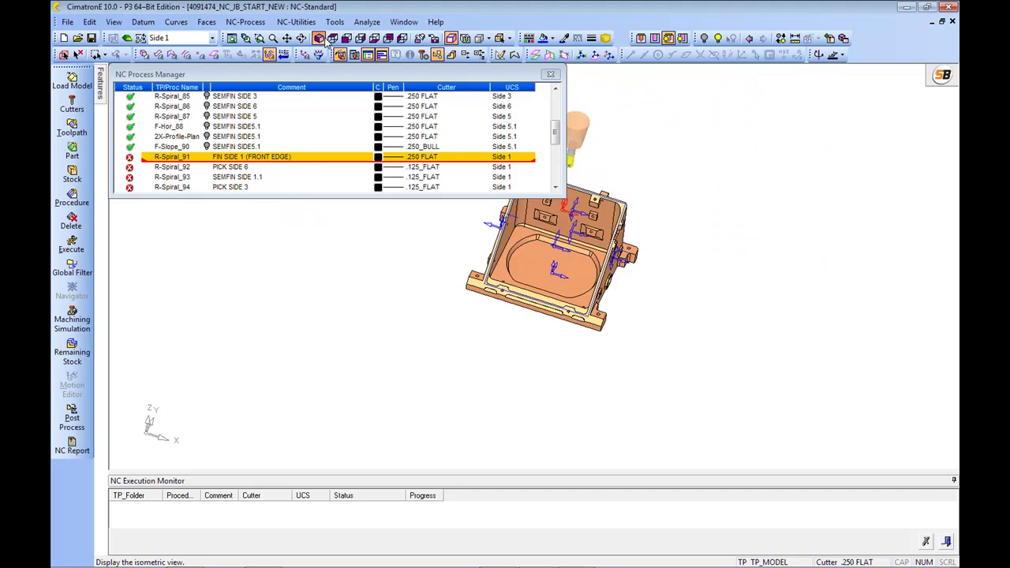
Start a sketch on the inner floor face surrounding the large rounded recess, seen from Side 1
ctrl+middle_drag(760, 355, 679, 307)
scroll(663, 300, down, 2)
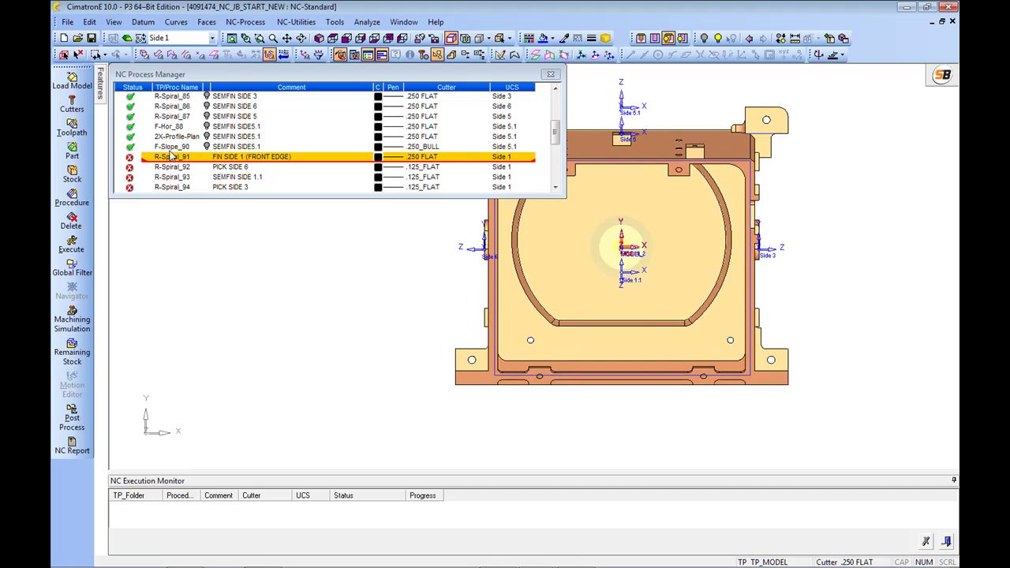
middle_drag(628, 351, 582, 340)
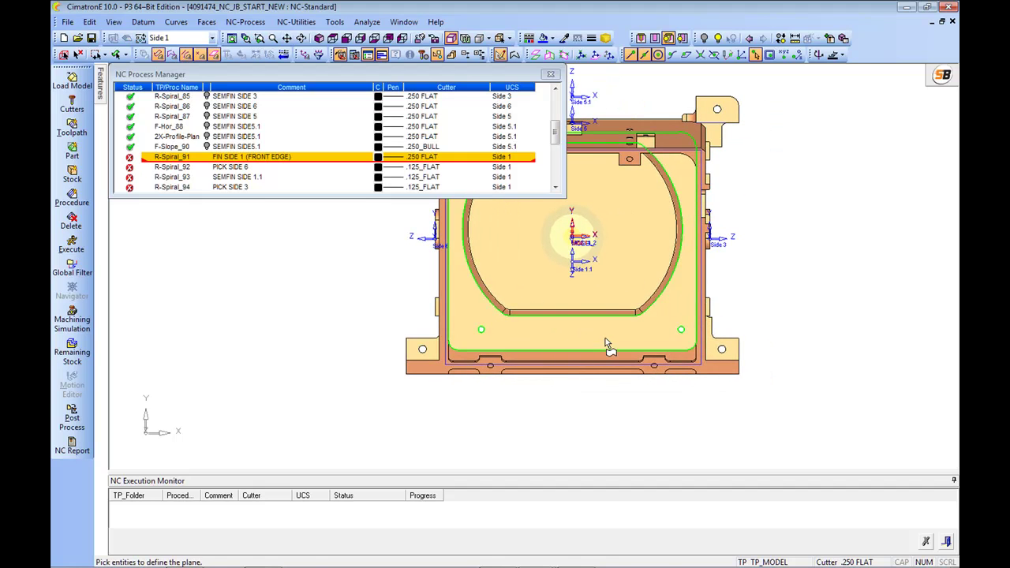
click(607, 341)
scroll(624, 385, up, 3)
middle_drag(624, 385, 684, 339)
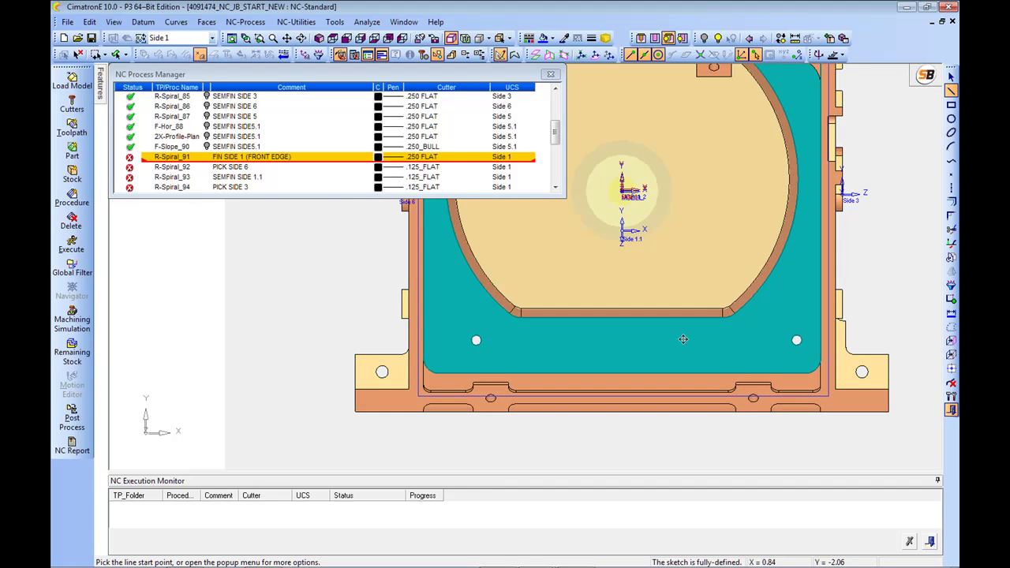
Add the two lower corner fillet edges of the inner floor face to the sketch
middle_drag(807, 346, 838, 362)
click(952, 341)
middle_drag(922, 351, 624, 378)
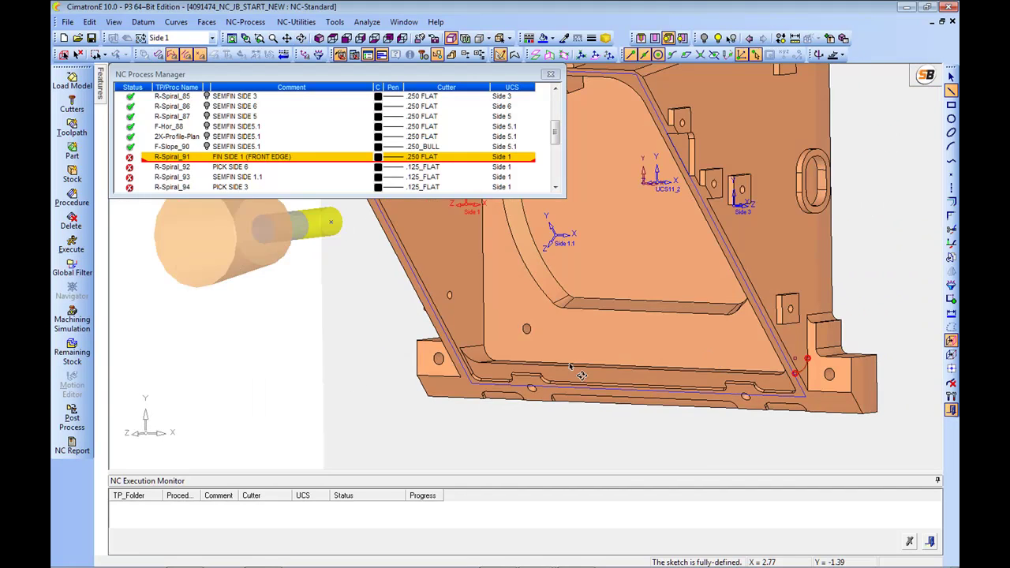
click(488, 355)
middle_drag(497, 360, 553, 337)
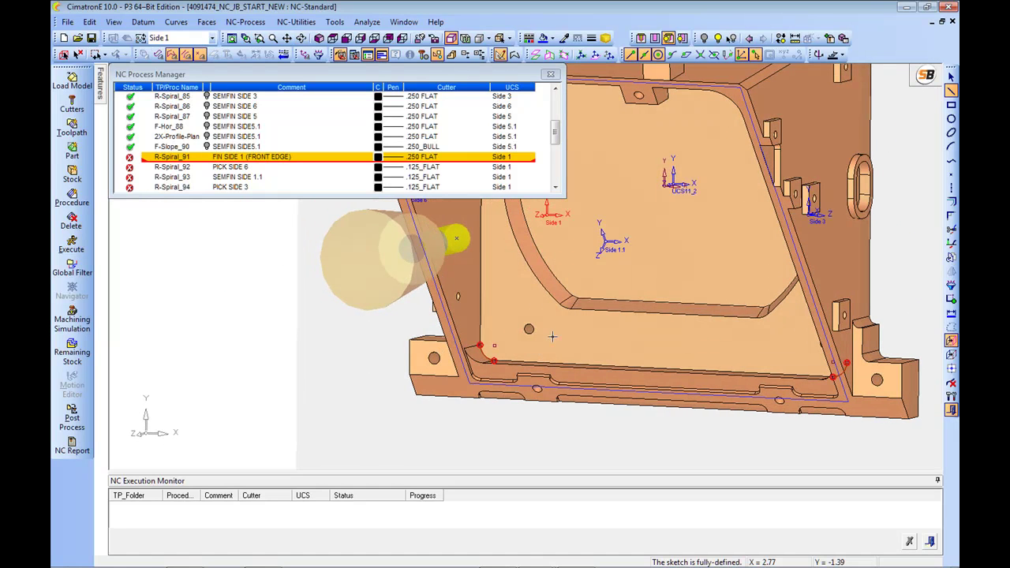
middle_click(566, 333)
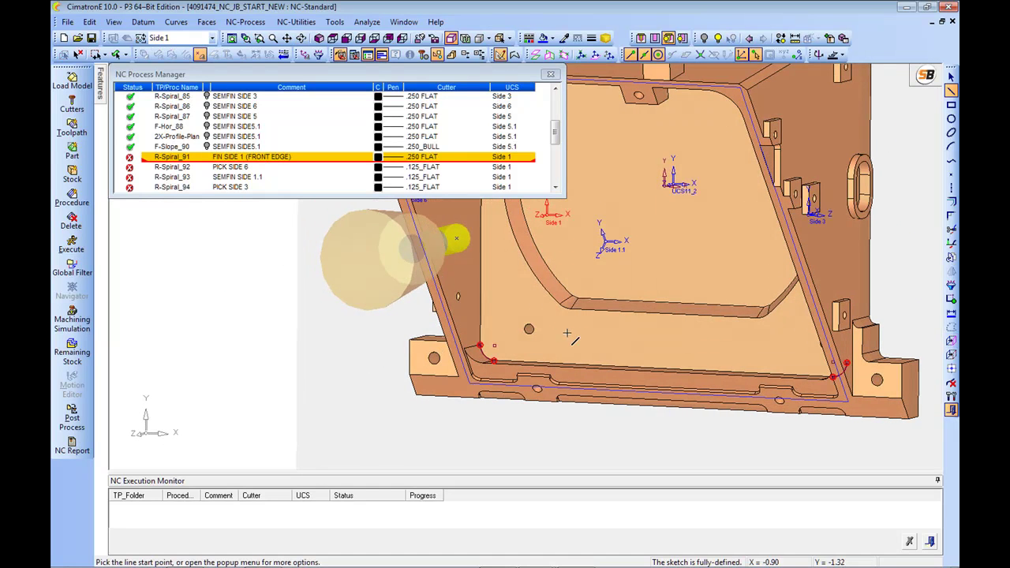
Connect the two corner arcs along the lower edge and close the profile with vertical side lines and a horizontal upper line
click(495, 362)
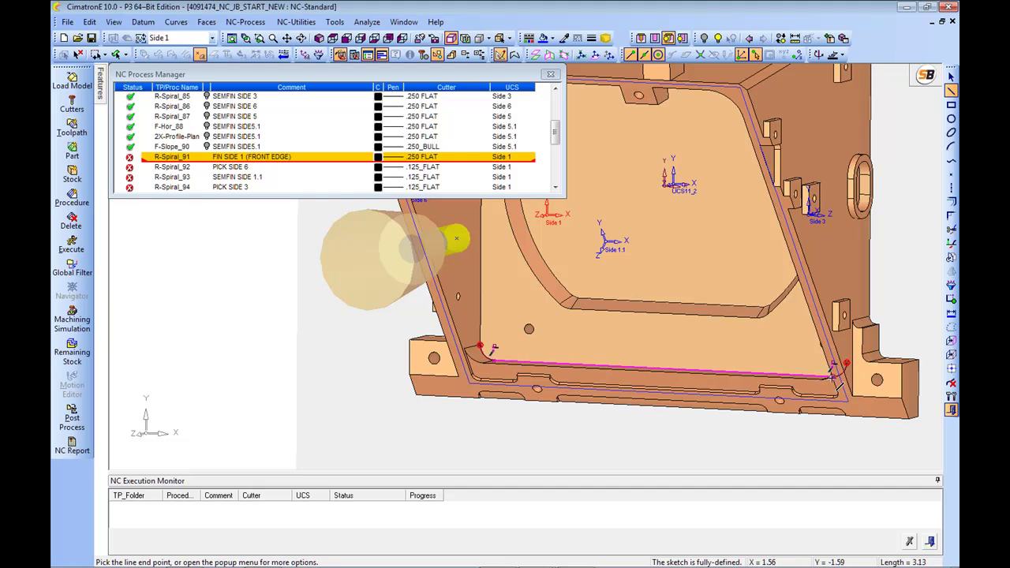
click(853, 362)
click(845, 341)
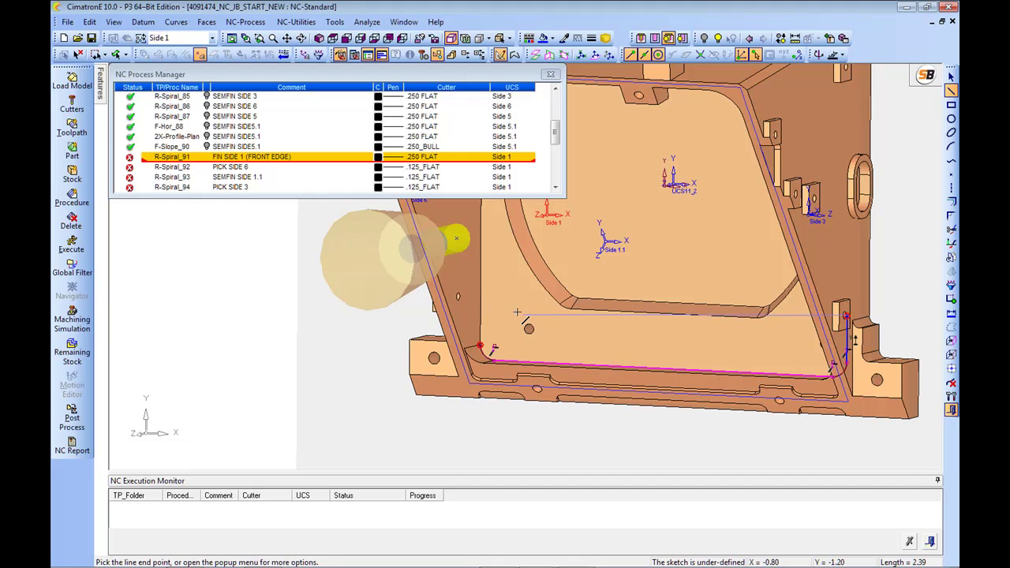
click(479, 298)
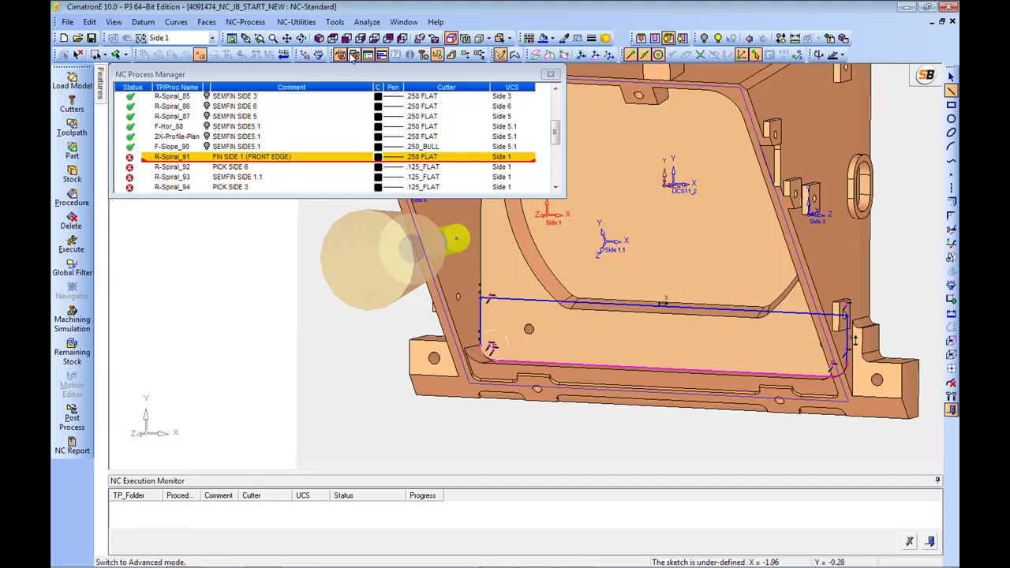
Reposition the profile's upper line just below the large recess and finish the sketch
click(345, 38)
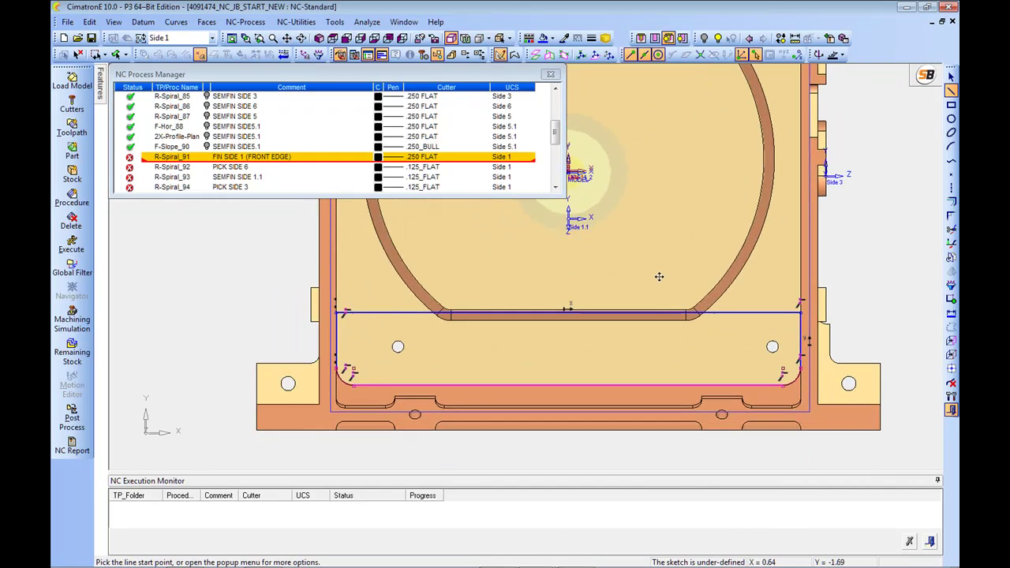
drag(610, 315, 615, 344)
mouse_move(613, 370)
ctrl+middle_down()
mouse_move(657, 340)
mouse_move(626, 355)
ctrl+middle_up()
scroll(658, 339, down, 1)
drag(649, 326, 650, 280)
right_click(655, 258)
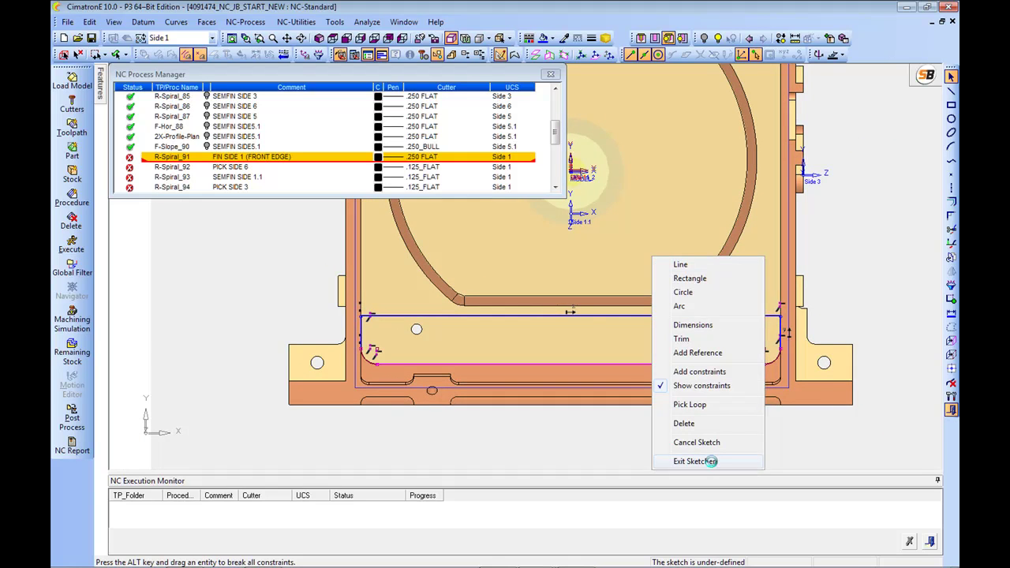
click(711, 463)
Open R-Spiral_91 for editing and assign the new sketched contour as its boundary
double_click(165, 168)
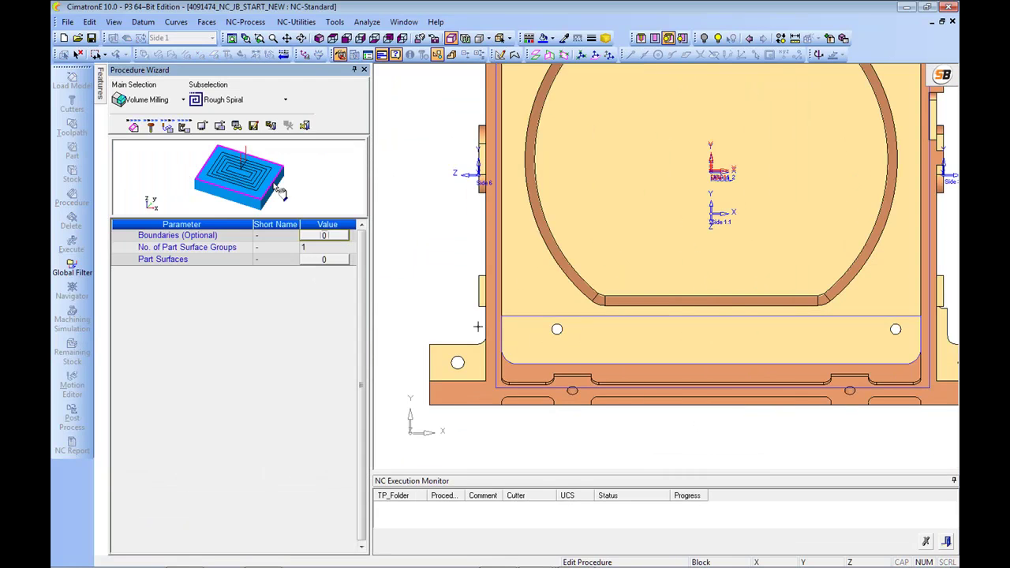
click(323, 235)
click(516, 308)
middle_drag(496, 319, 622, 340)
middle_click(560, 325)
middle_click(384, 337)
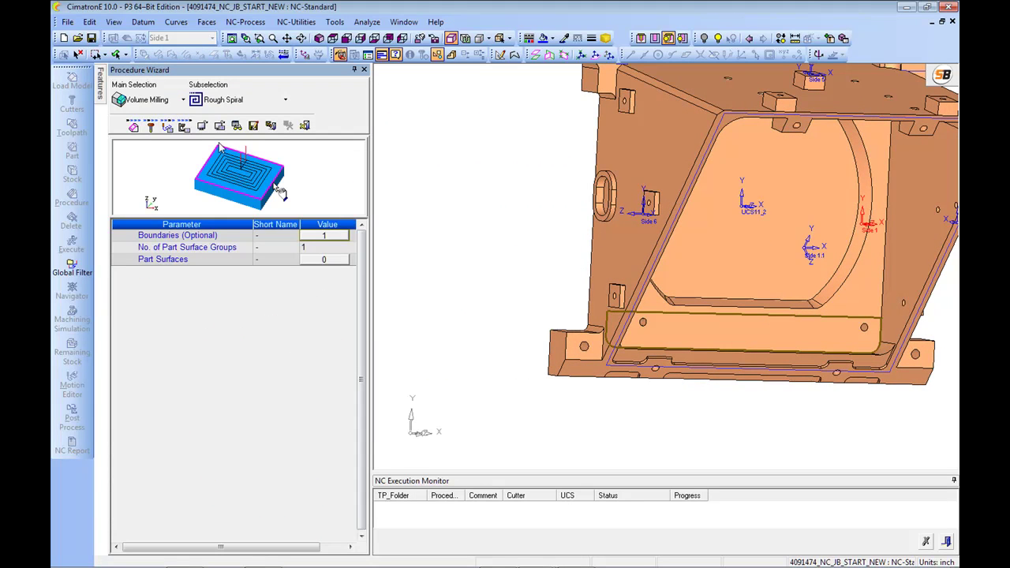
Assign all displayed faces as part surfaces of R-Spiral_91 and calculate the procedure
click(322, 272)
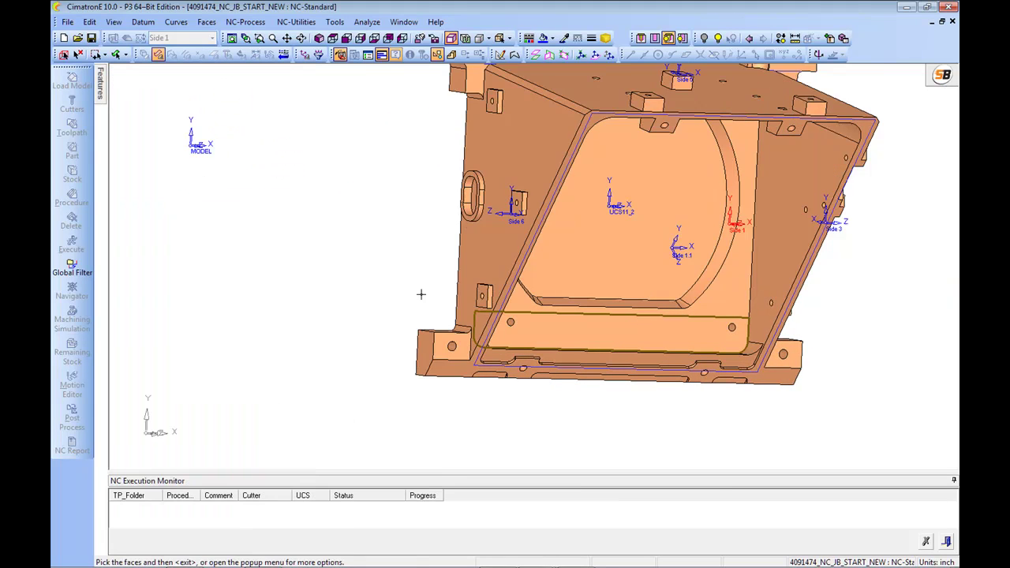
scroll(429, 316, down, 3)
right_click(429, 316)
click(468, 323)
middle_click(461, 343)
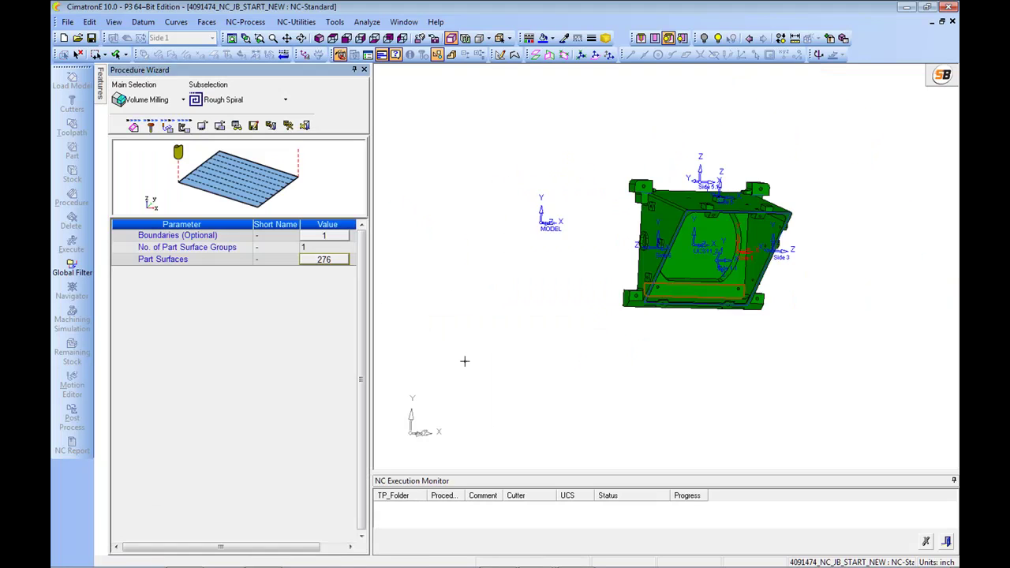
right_click(438, 248)
click(487, 270)
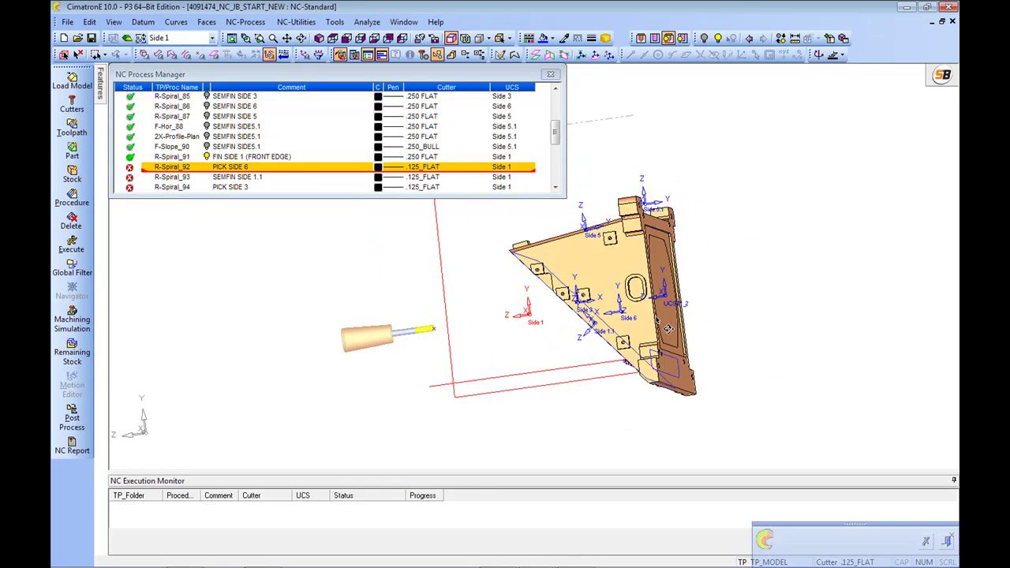
With R-Spiral_92 (PICK SIDE 6) current, start a sketch on the outer side face carrying the oval boss
ctrl+right_drag(644, 335, 596, 271)
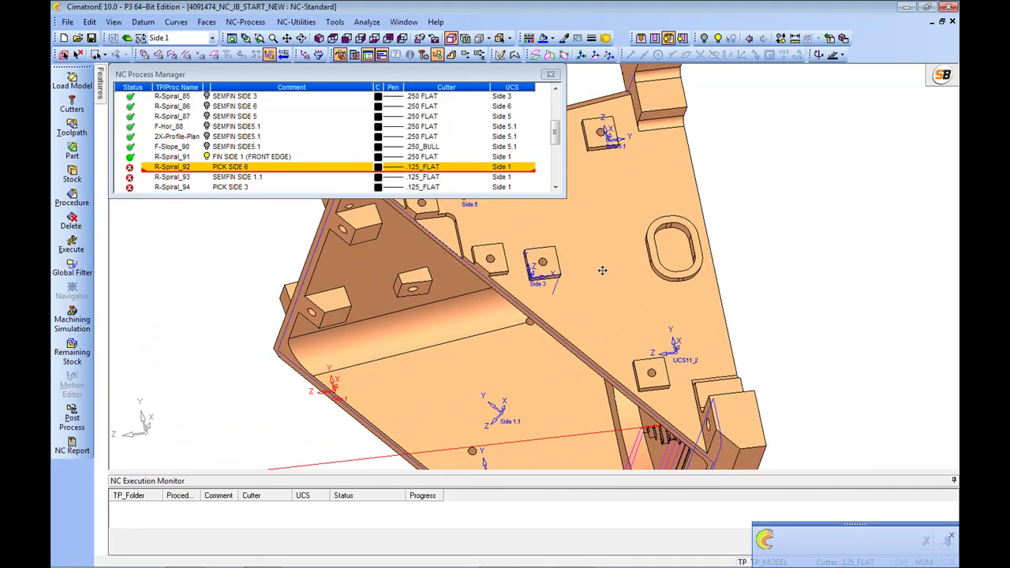
ctrl+middle_drag(593, 268, 647, 321)
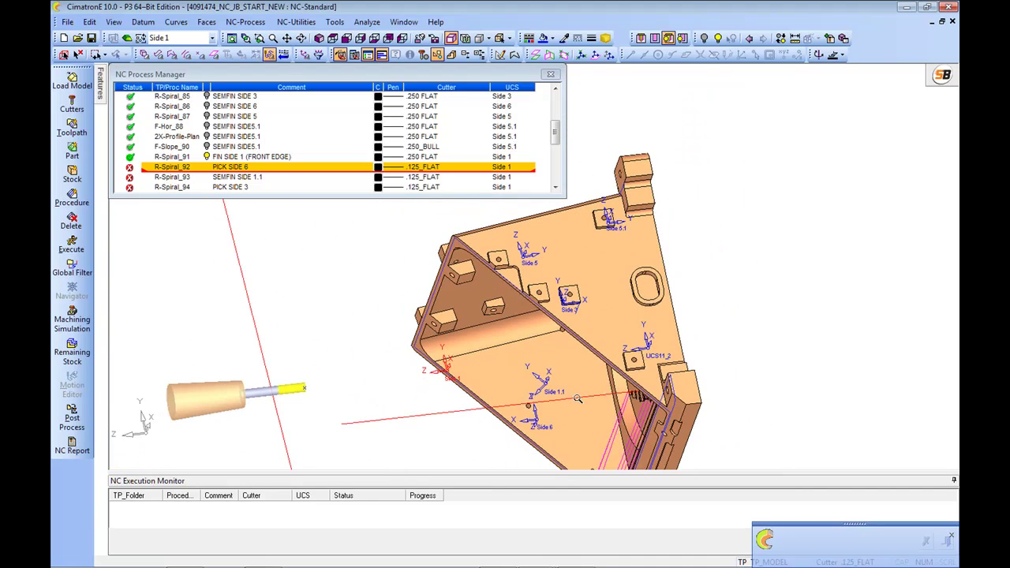
click(404, 41)
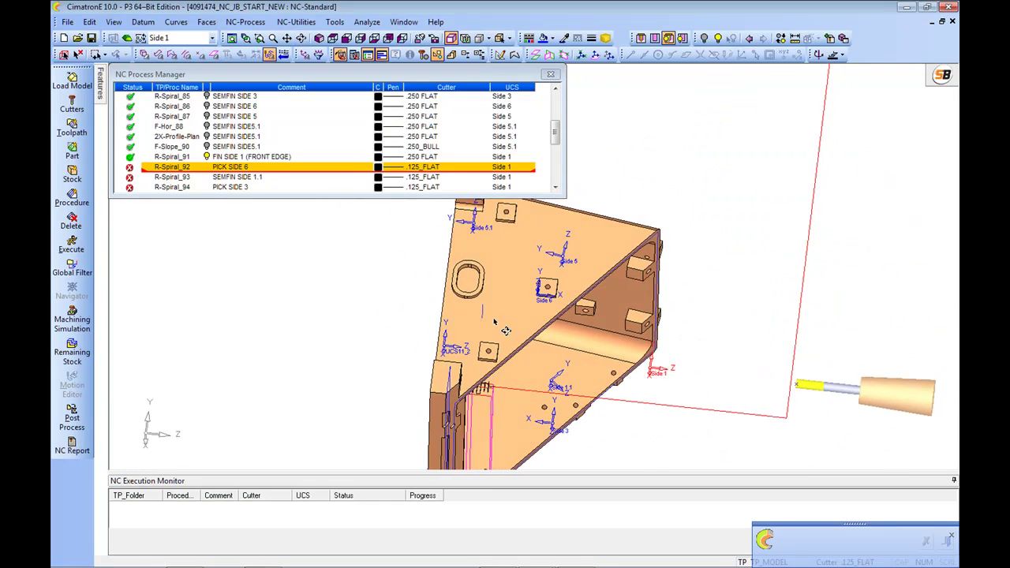
drag(640, 318, 600, 309)
middle_drag(600, 308, 579, 334)
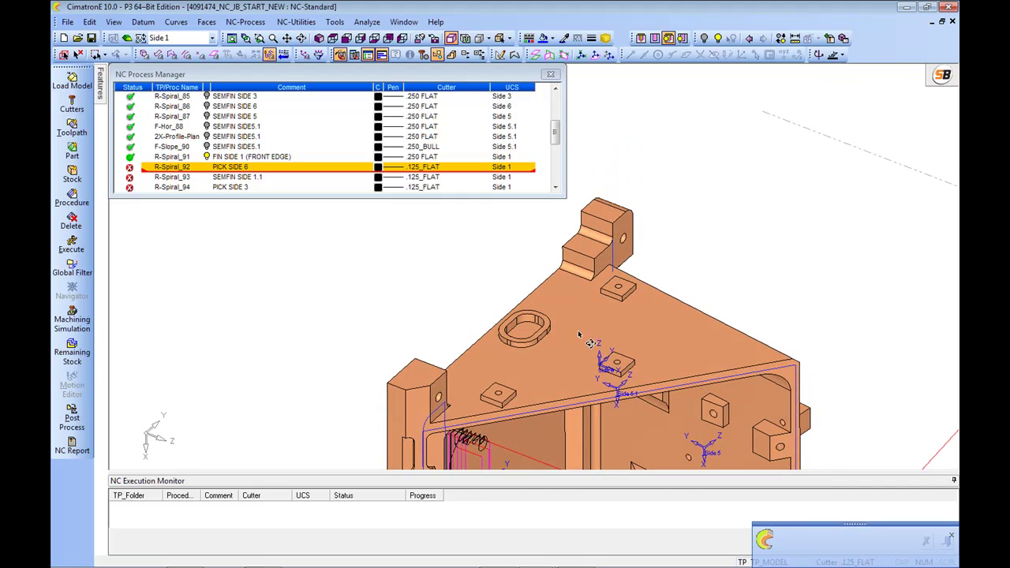
click(166, 169)
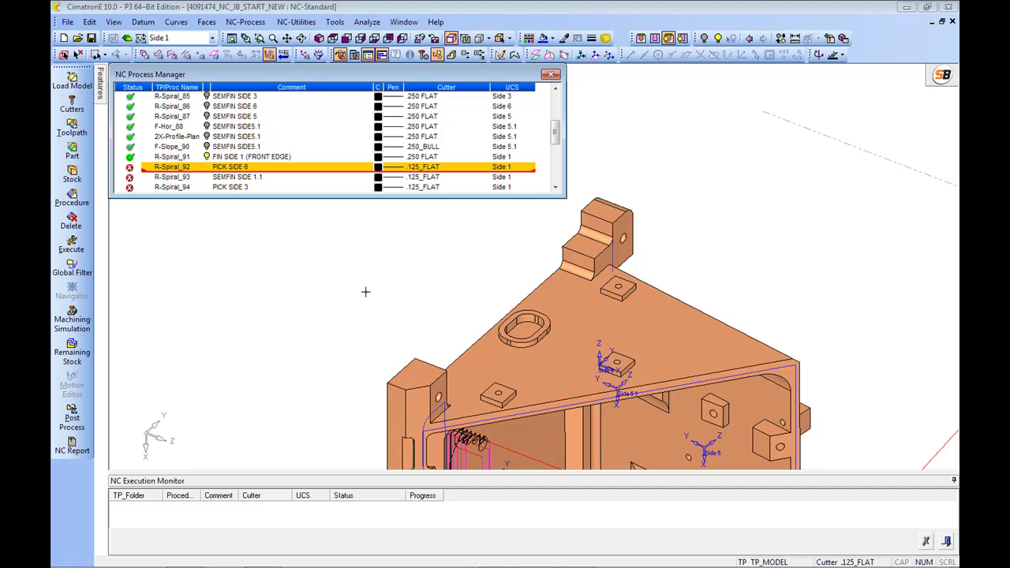
ctrl+middle_drag(539, 345, 492, 304)
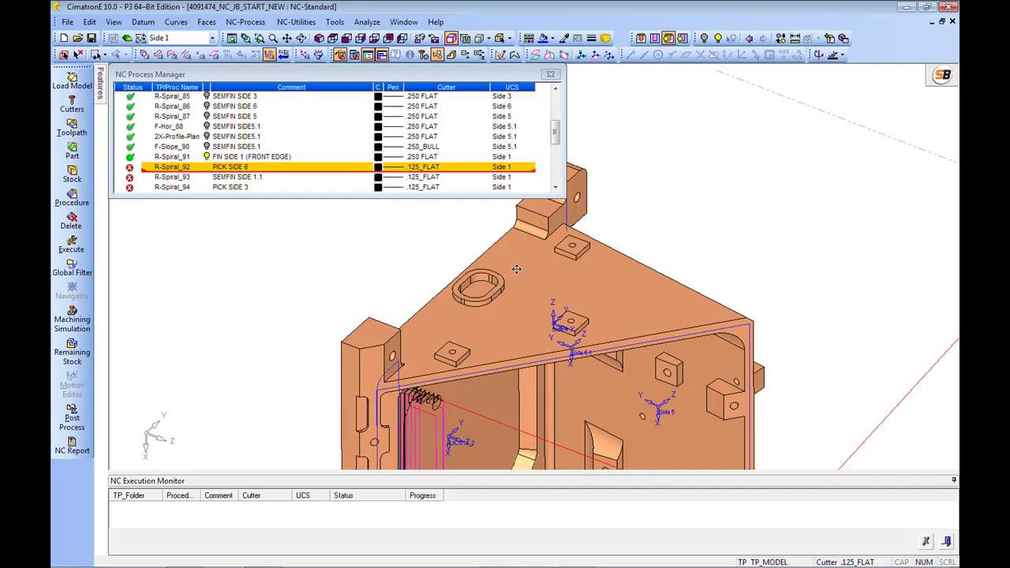
ctrl+drag(502, 284, 460, 251)
ctrl+drag(548, 307, 535, 332)
click(568, 349)
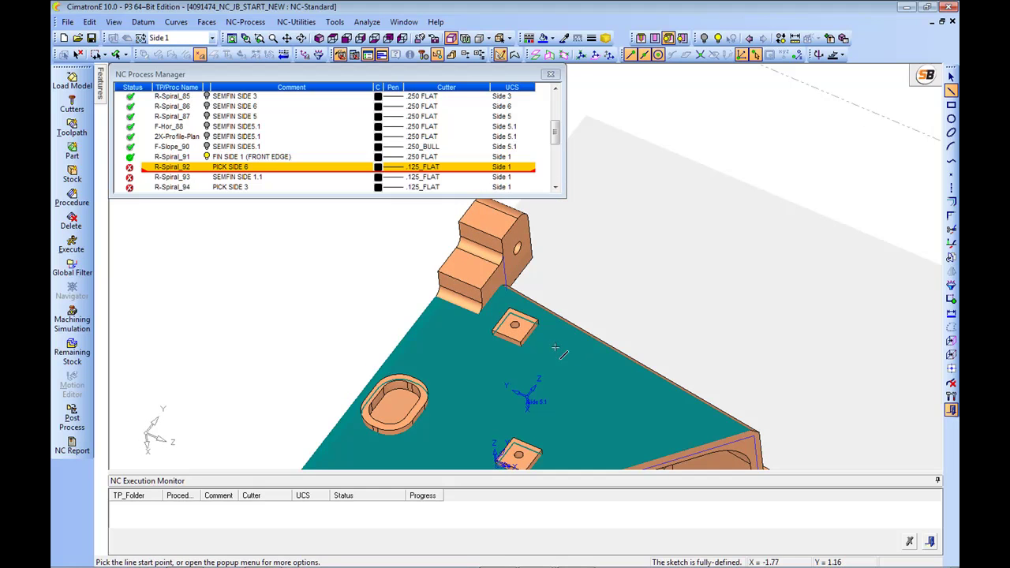
Add the small square pad's base edge and the facing base edge of the corner block as sketch references
click(951, 355)
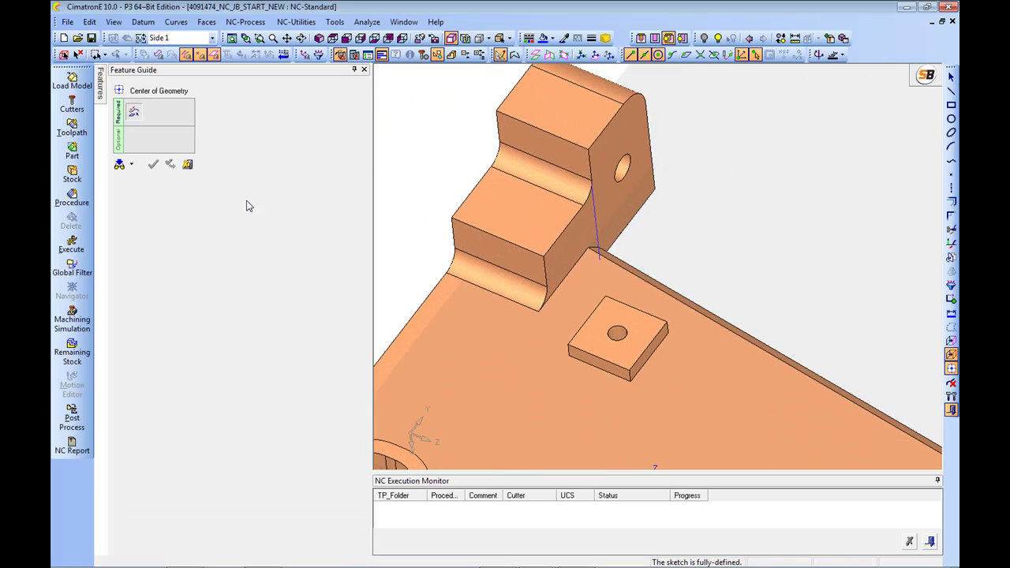
click(189, 165)
click(951, 356)
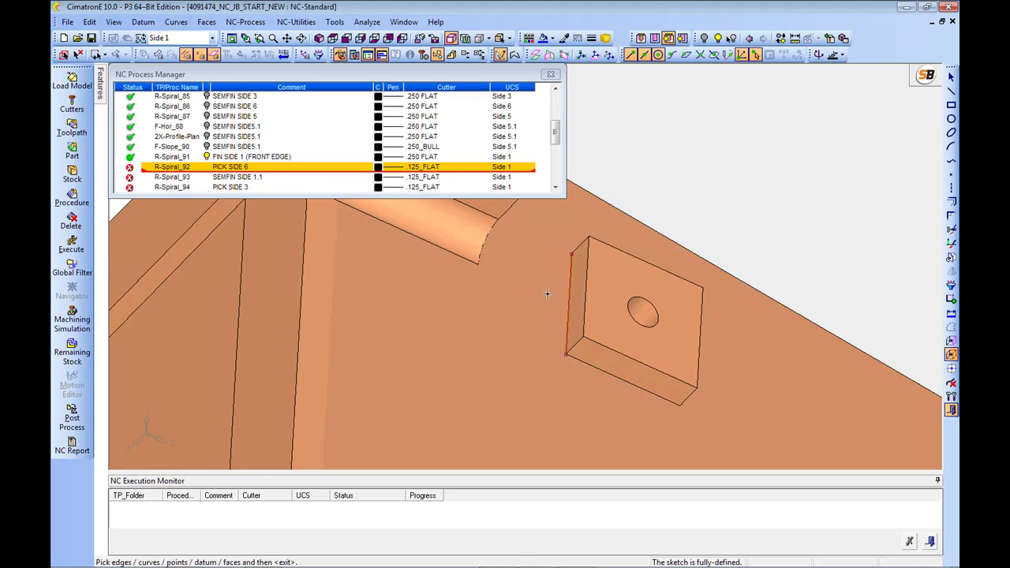
ctrl+drag(547, 293, 517, 289)
ctrl+middle_drag(516, 289, 528, 311)
click(534, 318)
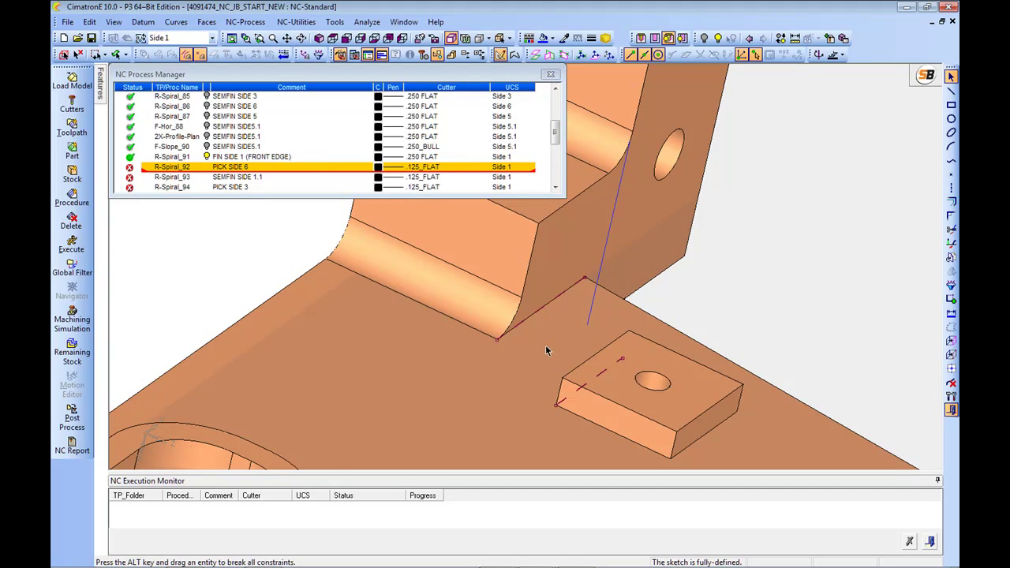
click(388, 38)
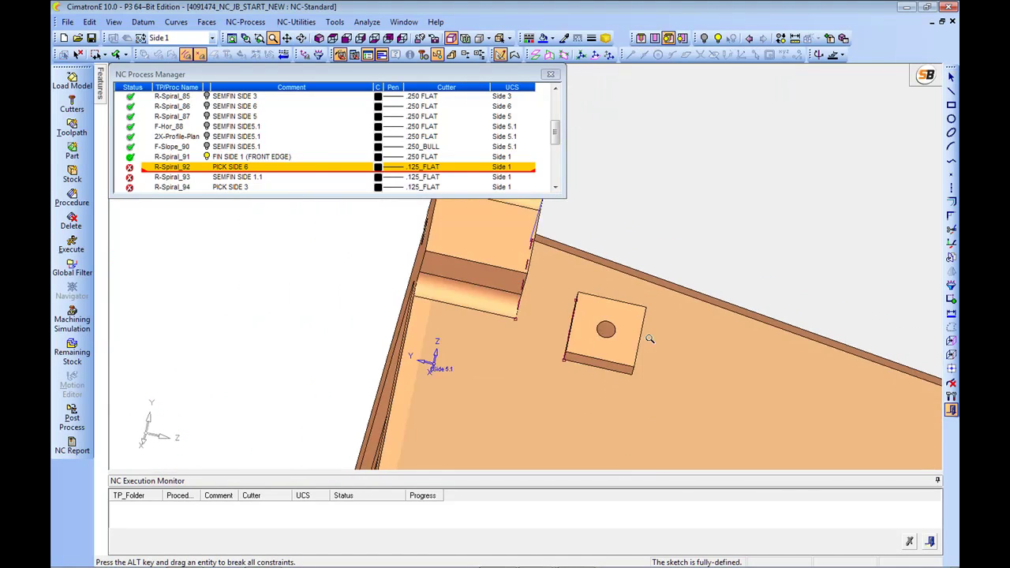
Sketch a rectangle spanning the gap between the corner block and the small square pad, extending past the side's edge, and finish the sketch
click(953, 106)
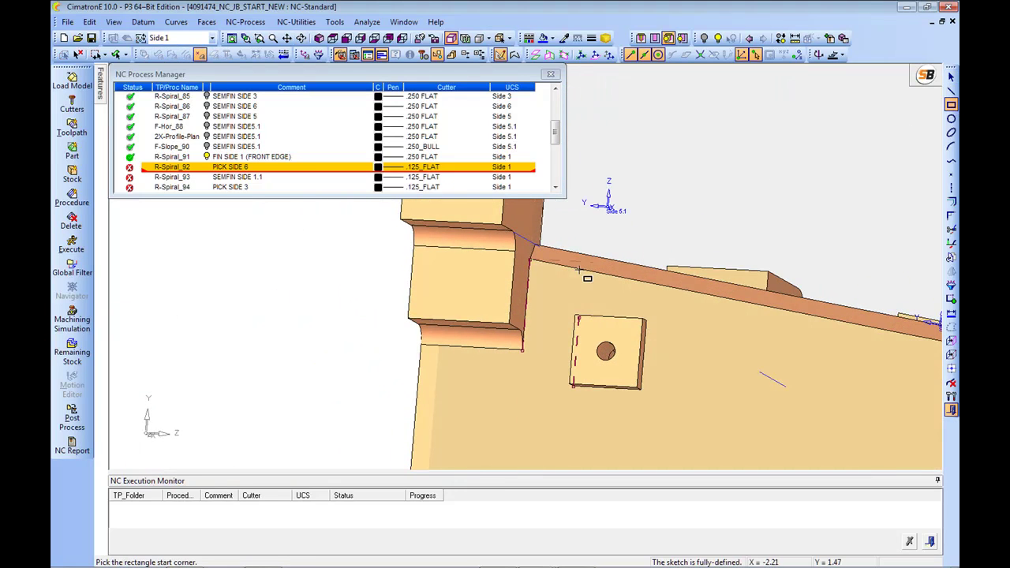
click(525, 238)
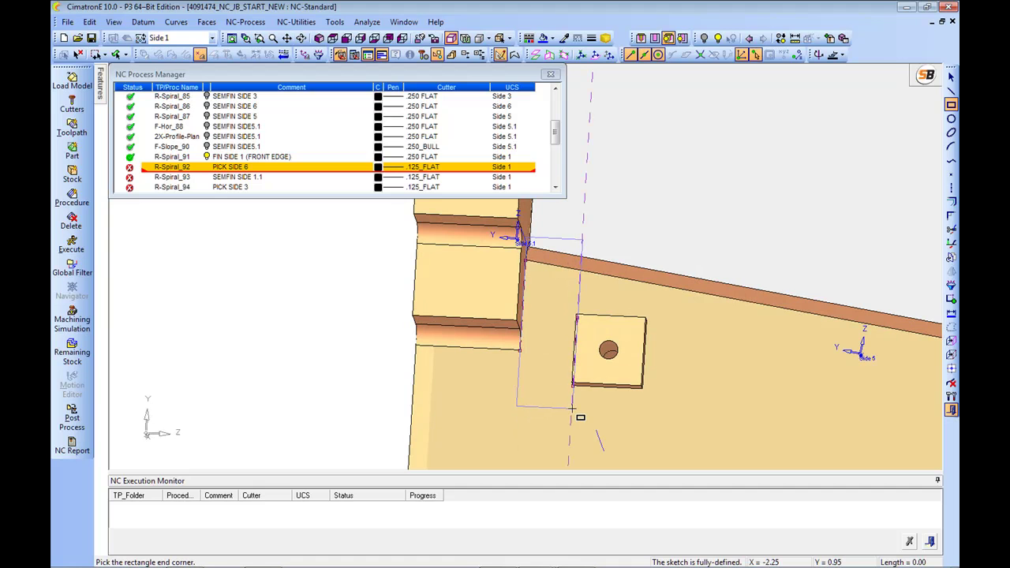
click(573, 409)
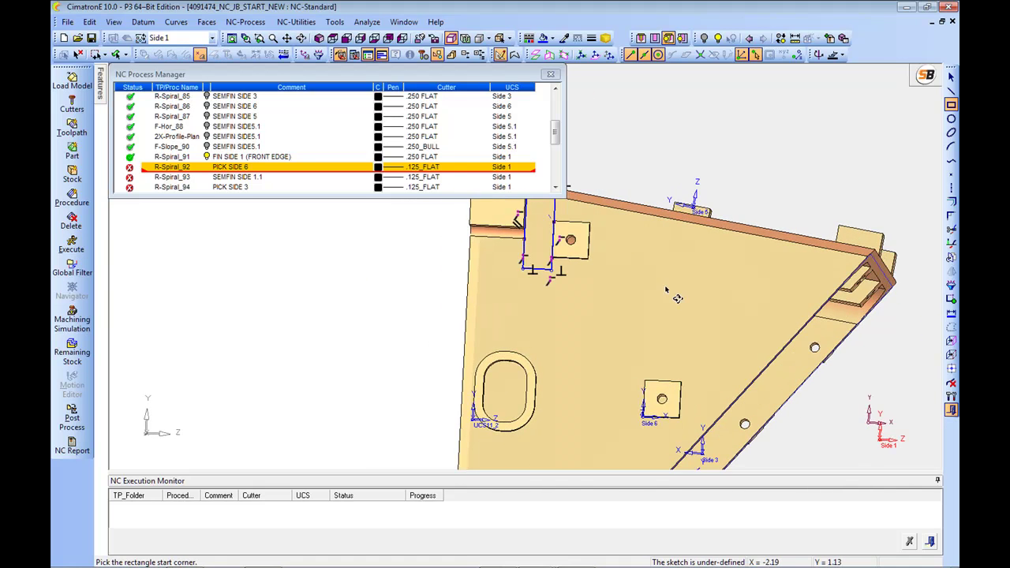
ctrl+drag(664, 336, 730, 340)
ctrl+middle_drag(730, 340, 678, 302)
middle_click(669, 297)
ctrl+drag(678, 302, 629, 291)
ctrl+middle_drag(629, 291, 631, 275)
ctrl+drag(632, 276, 668, 331)
mouse_move(668, 332)
ctrl+middle_down()
mouse_move(667, 272)
mouse_move(639, 316)
ctrl+middle_up()
mouse_move(532, 265)
ctrl+middle_down()
mouse_move(514, 304)
mouse_move(508, 266)
ctrl+middle_up()
right_click(510, 267)
click(570, 468)
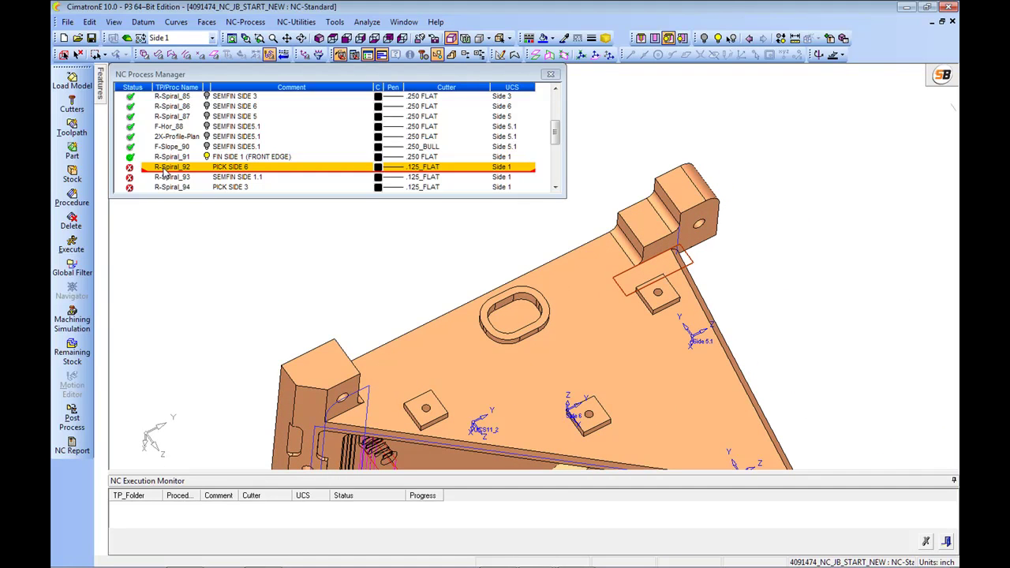
Change the UCS of R-Spiral_92 (PICK SIDE 6) to Side 6
click(518, 172)
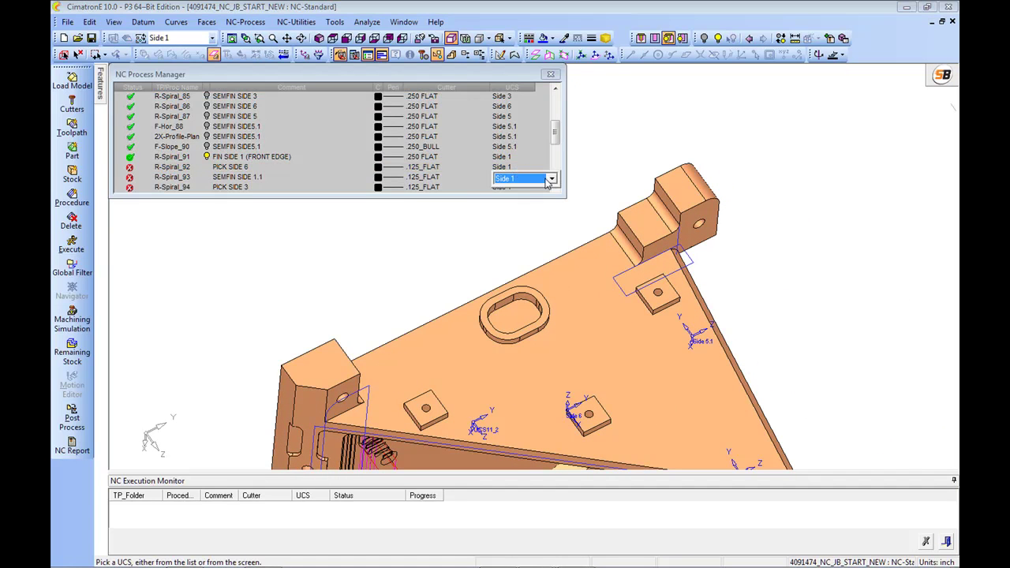
click(521, 216)
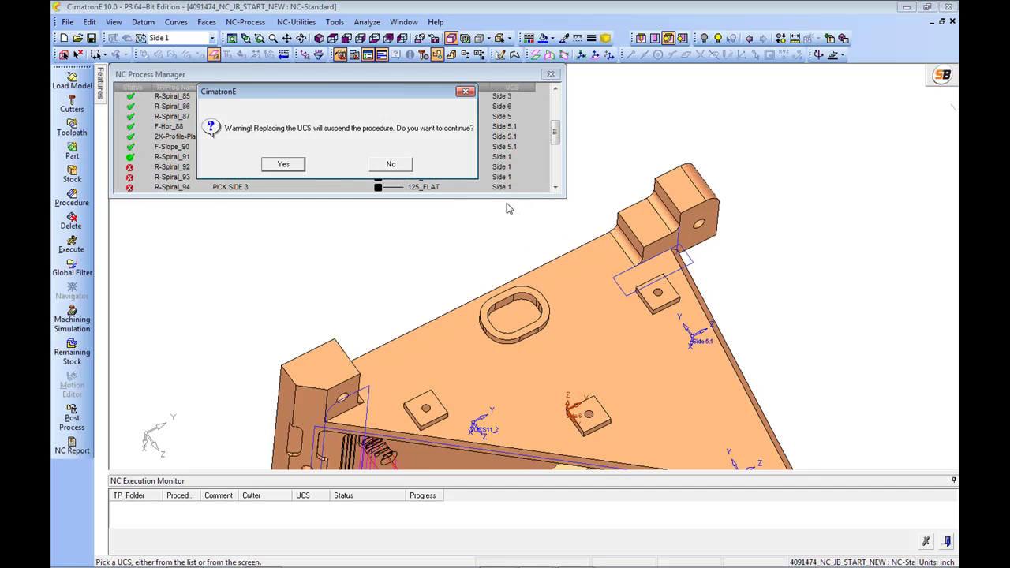
click(284, 165)
Open R-Spiral_92 for editing and assign the sketched rectangle as its boundary
double_click(180, 168)
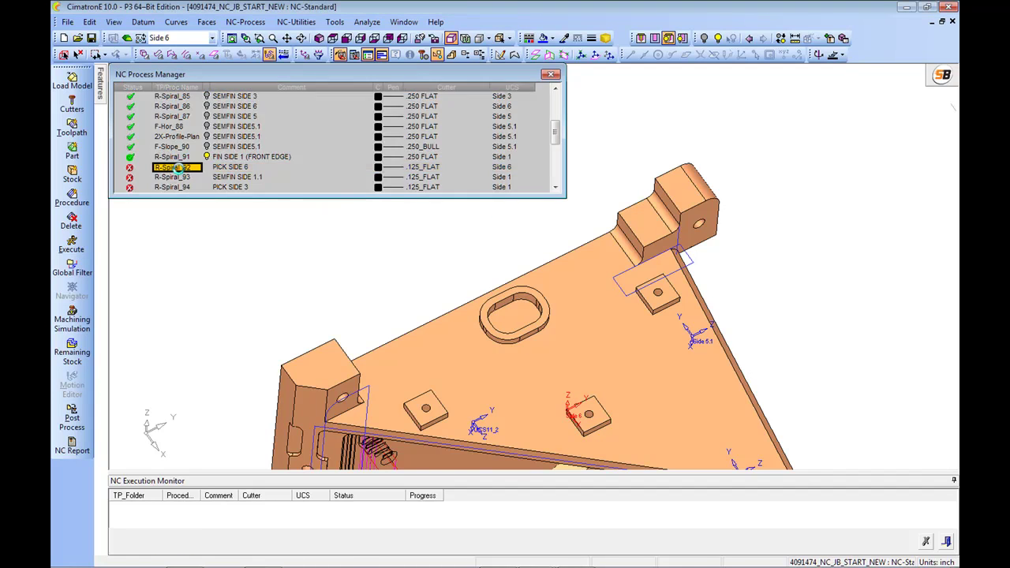
click(326, 238)
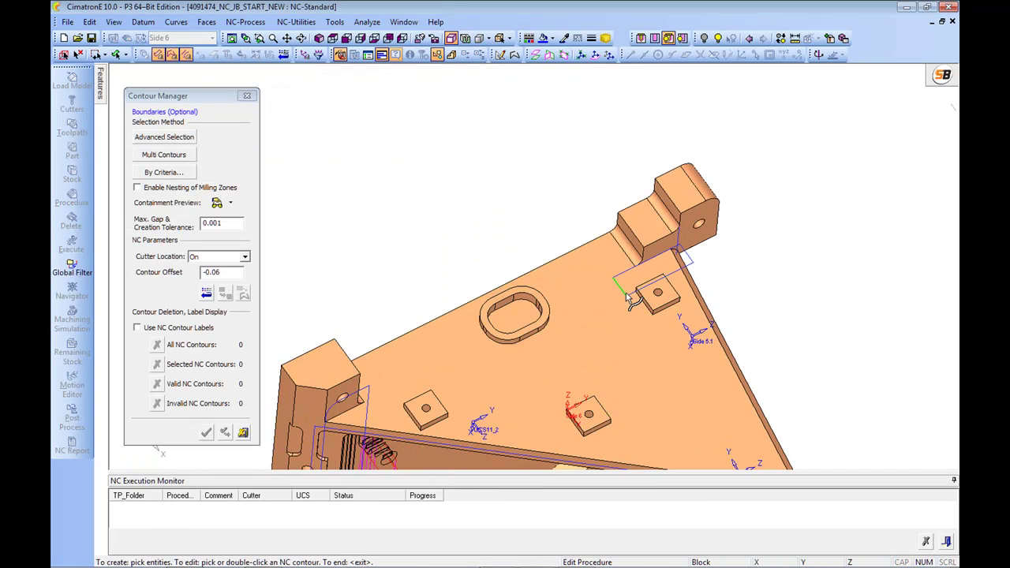
middle_click(606, 328)
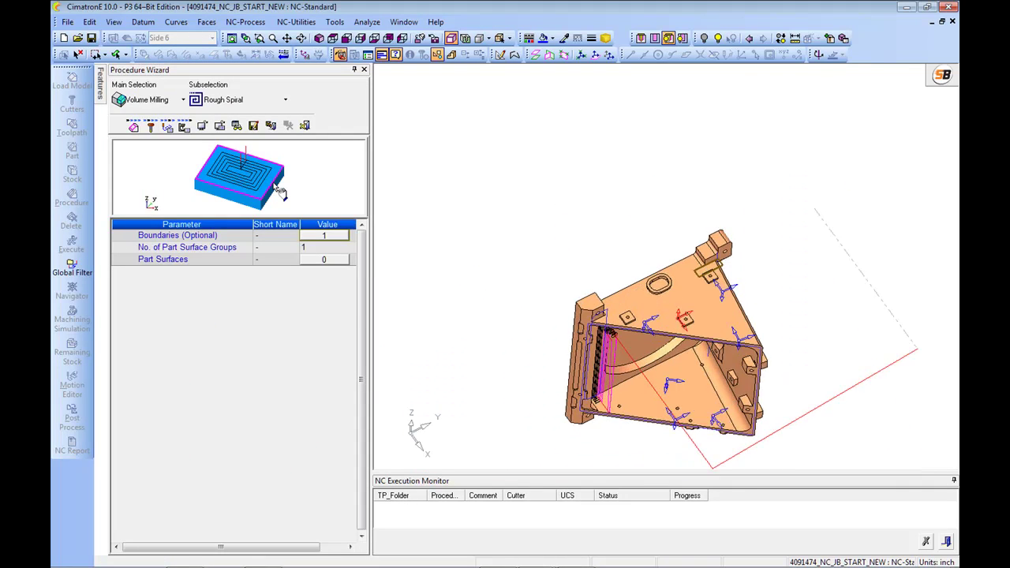
Assign all displayed faces as part surfaces of R-Spiral_92 and calculate the procedure
click(327, 260)
drag(347, 169, 666, 456)
middle_click(672, 229)
right_click(585, 219)
click(634, 241)
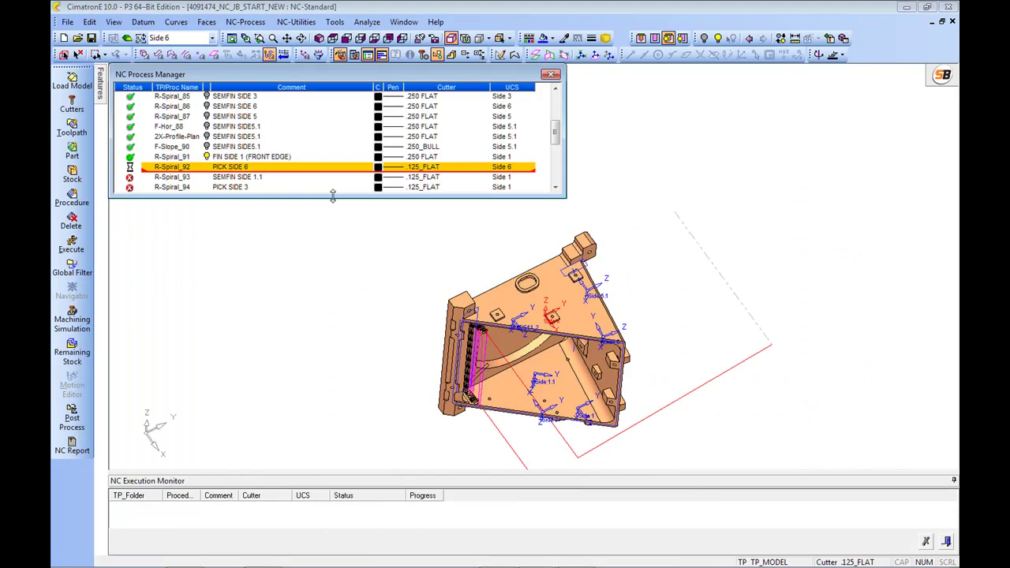
Examine the housing's front rim and the recesses along its base flange in preparation for R-Spiral_93 (SEMFIN SIDE 1.1)
click(186, 180)
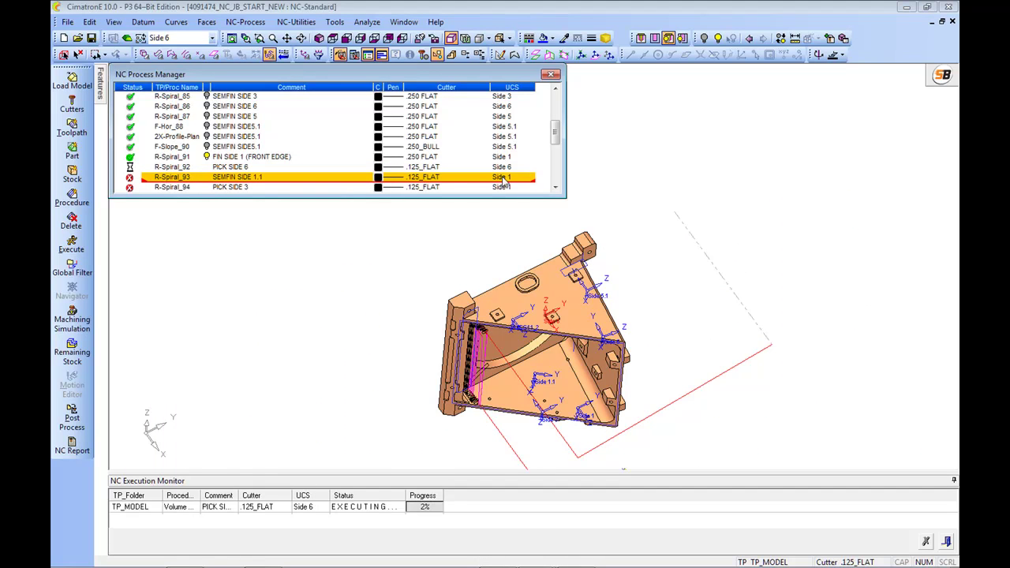
ctrl+drag(512, 247, 754, 358)
ctrl+middle_drag(754, 359, 698, 336)
ctrl+right_drag(689, 327, 692, 348)
ctrl+middle_drag(692, 348, 655, 350)
mouse_move(655, 350)
ctrl+mouse_down()
mouse_move(641, 356)
mouse_move(623, 314)
mouse_move(655, 351)
mouse_move(643, 346)
ctrl+mouse_up()
ctrl+middle_drag(643, 346, 655, 309)
ctrl+right_drag(632, 301, 641, 347)
ctrl+middle_drag(641, 347, 630, 316)
ctrl+drag(630, 316, 682, 353)
ctrl+right_drag(681, 353, 684, 391)
ctrl+drag(683, 391, 711, 355)
ctrl+right_drag(711, 355, 672, 375)
ctrl+drag(671, 374, 769, 343)
ctrl+middle_drag(700, 332, 674, 297)
ctrl+right_drag(674, 297, 676, 339)
ctrl+middle_drag(675, 339, 613, 306)
click(206, 166)
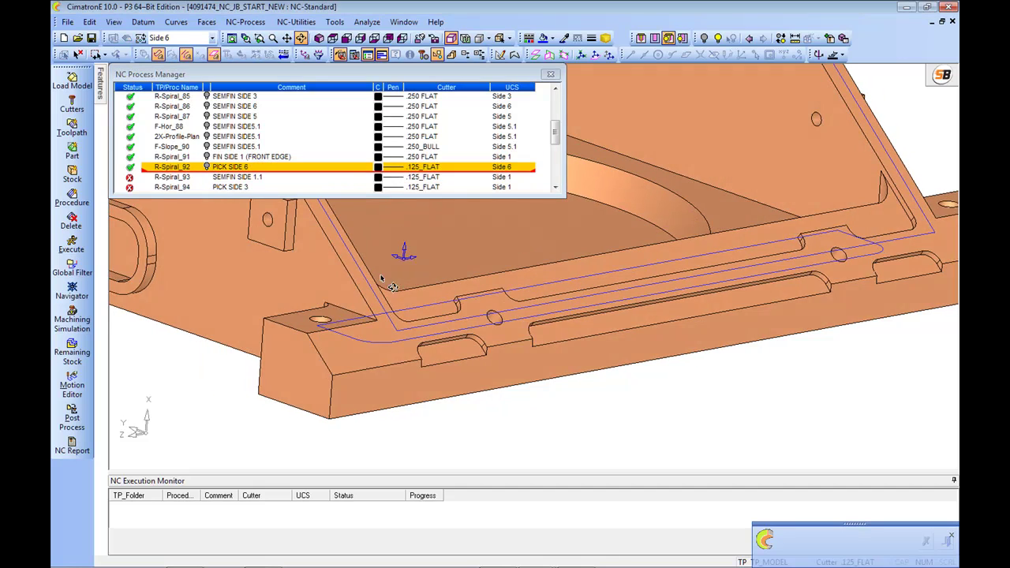
click(143, 22)
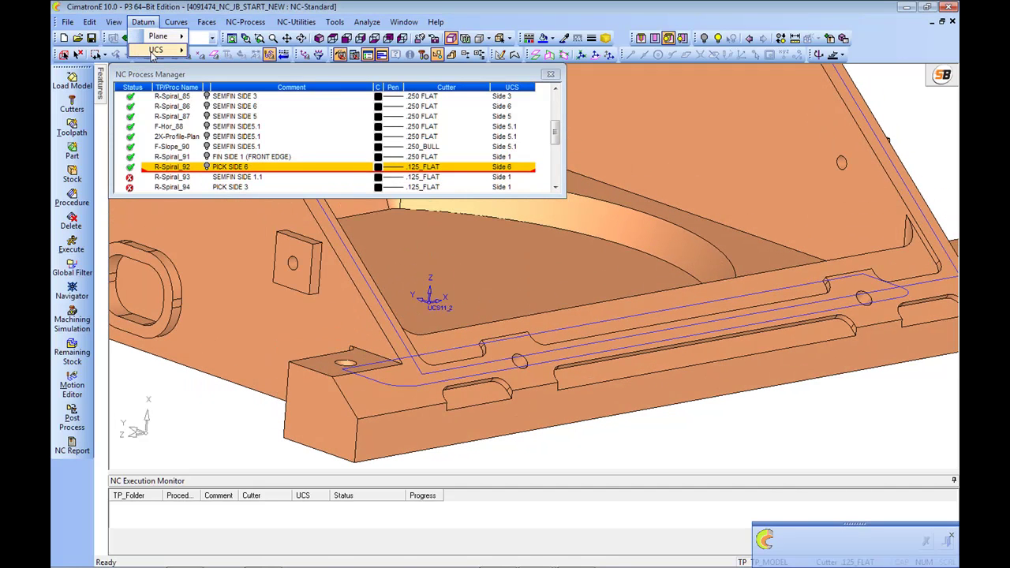
mouse_move(152, 50)
click(229, 63)
click(676, 377)
scroll(758, 397, down, 3)
middle_click(705, 385)
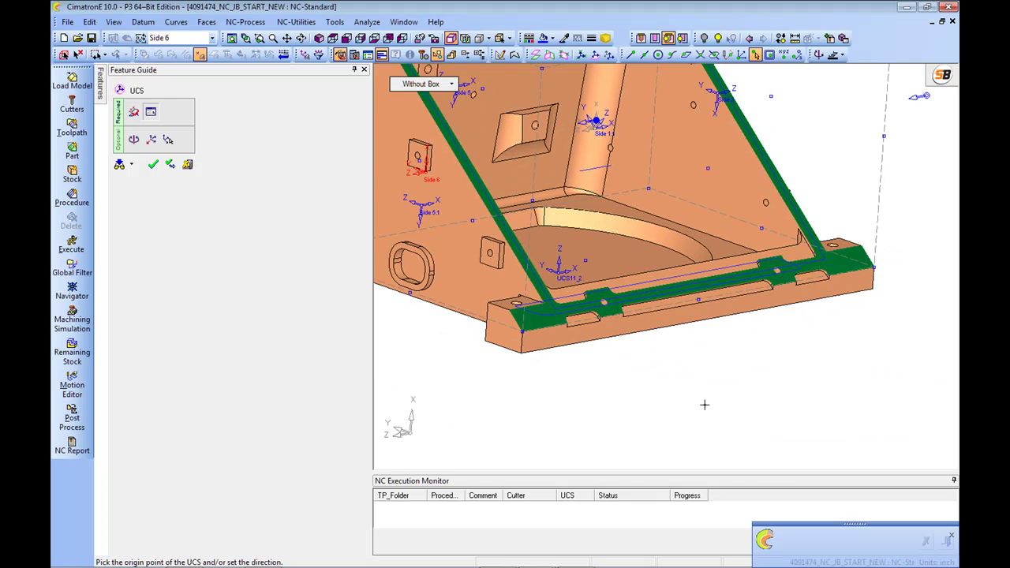
scroll(694, 401, up, 2)
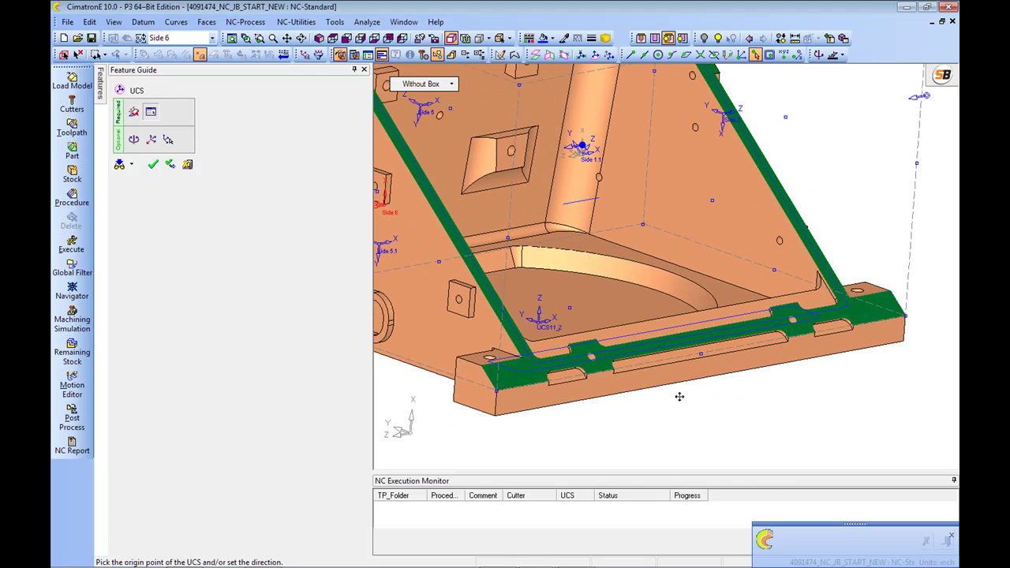
click(188, 165)
scroll(501, 356, down, 2)
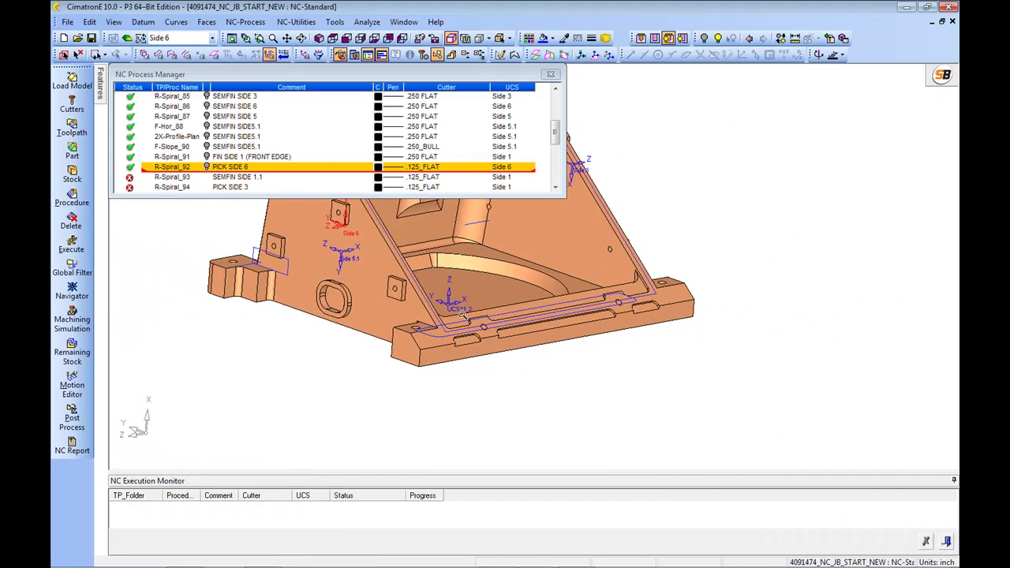
Change the UCS of R-Spiral_93 (SEMFIN SIDE 1.1) to Side 1.1
scroll(496, 148, down, 3)
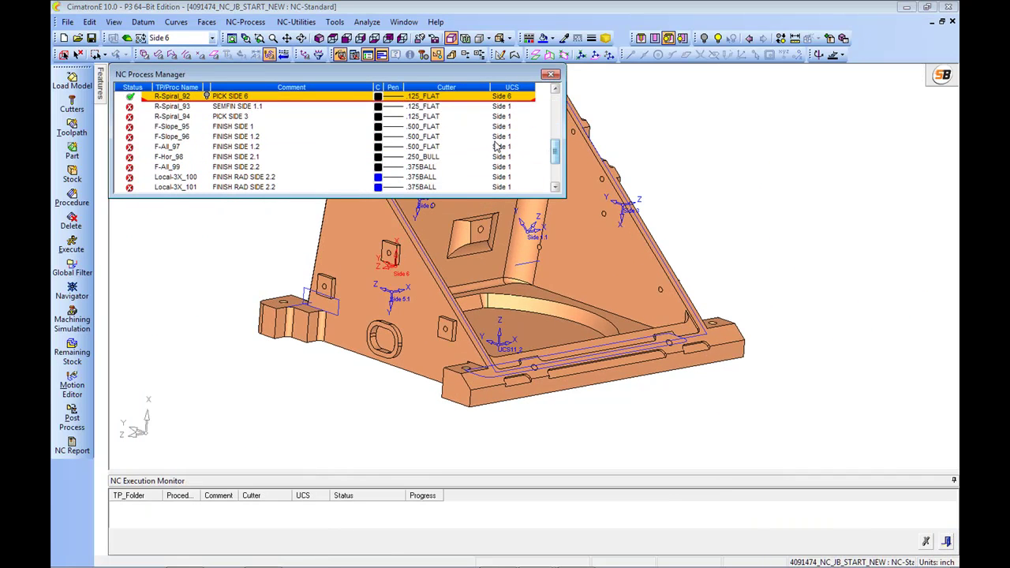
drag(556, 156, 556, 148)
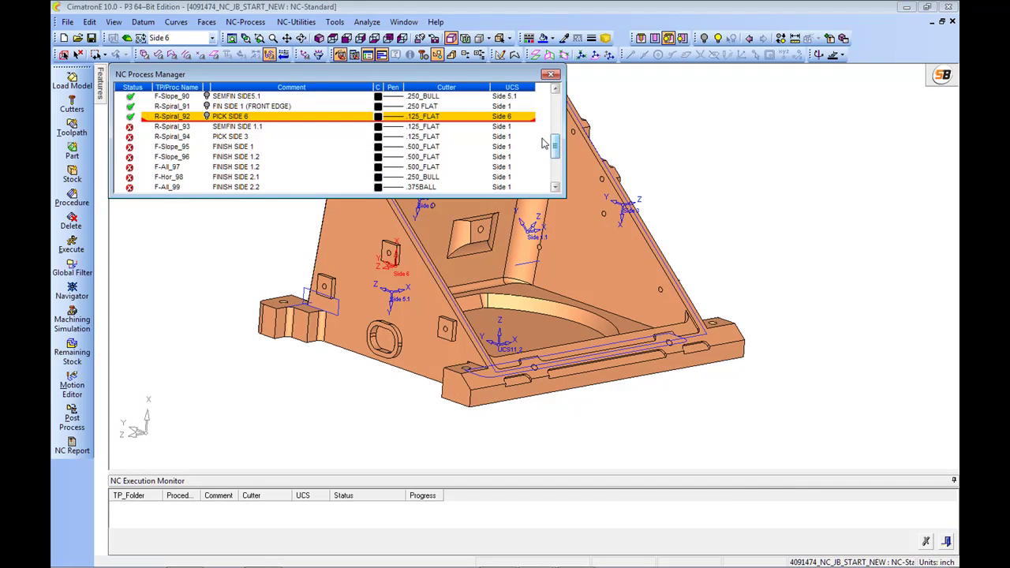
click(511, 136)
click(527, 136)
click(552, 139)
click(520, 162)
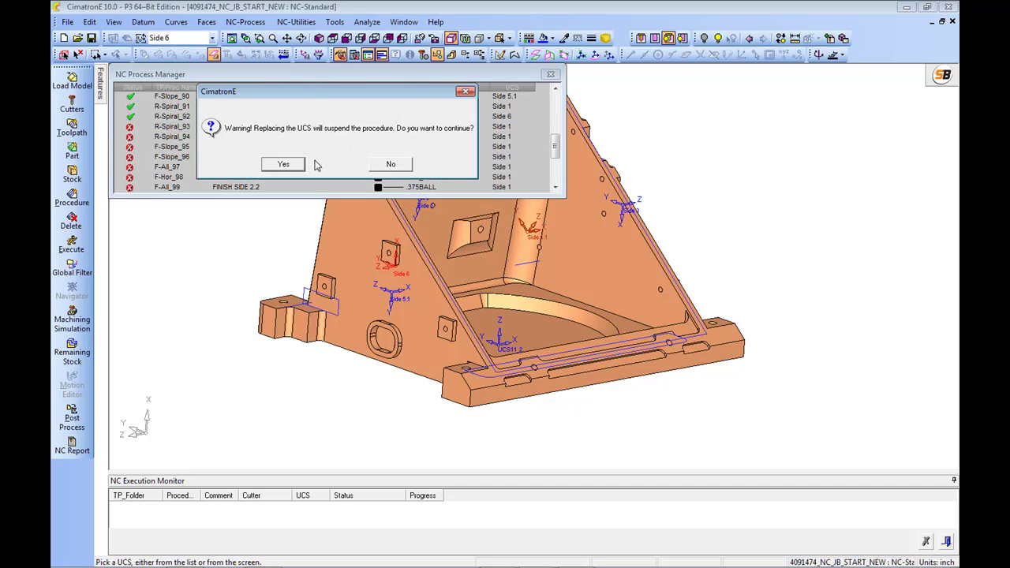
click(287, 164)
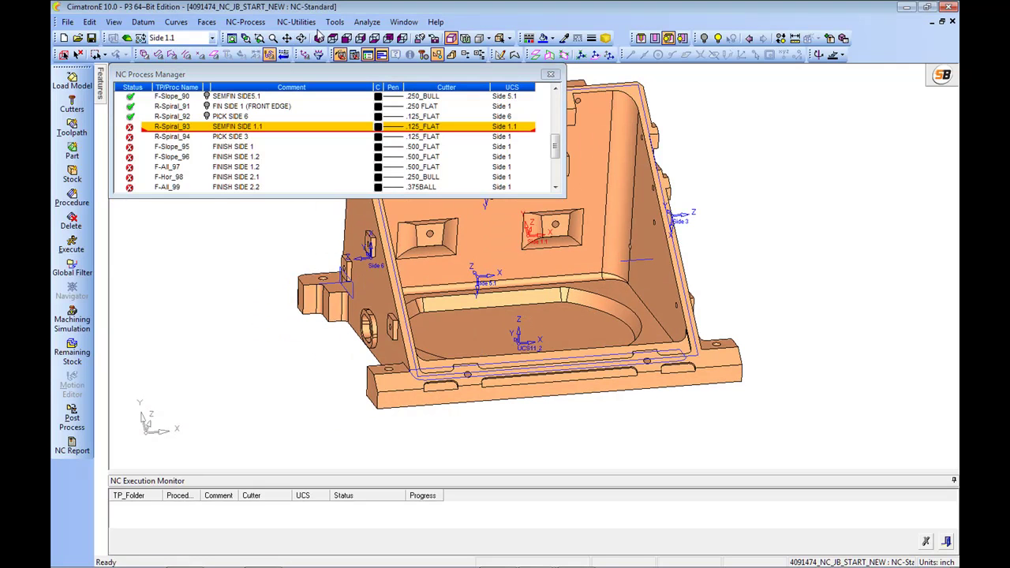
Open R-Spiral_93 for editing and add the three rounded recesses along the base flange's outer edge as boundaries
ctrl+middle_drag(559, 355, 634, 288)
ctrl+right_drag(634, 287, 477, 465)
ctrl+middle_drag(478, 464, 481, 343)
ctrl+drag(481, 344, 479, 308)
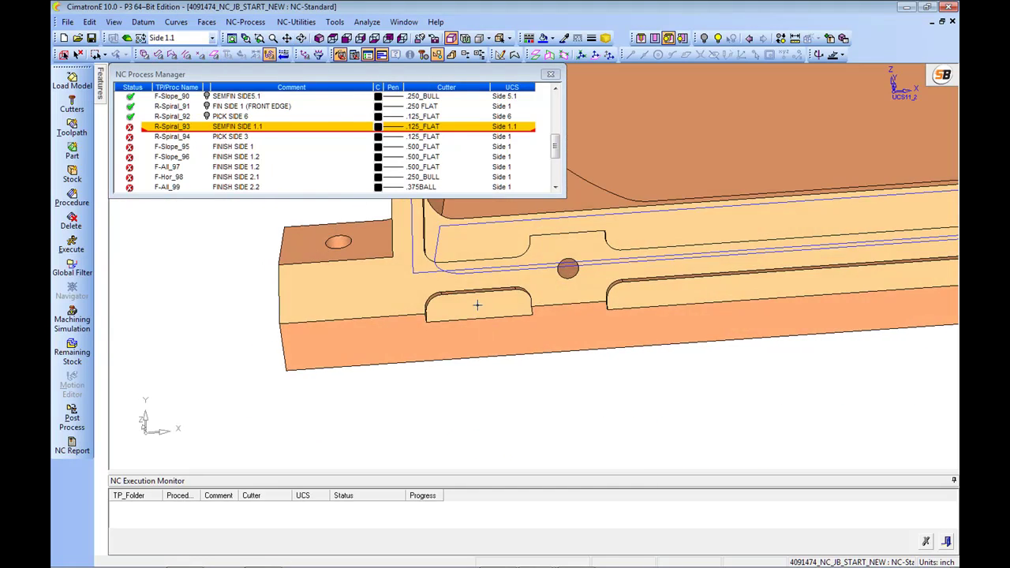
ctrl+middle_drag(734, 268, 518, 355)
ctrl+right_drag(518, 355, 552, 369)
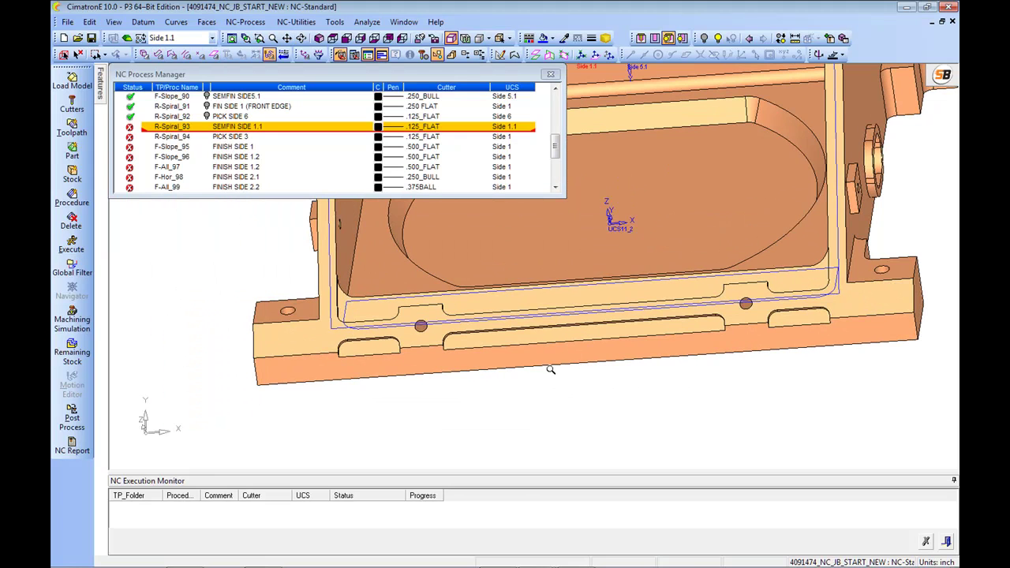
click(175, 127)
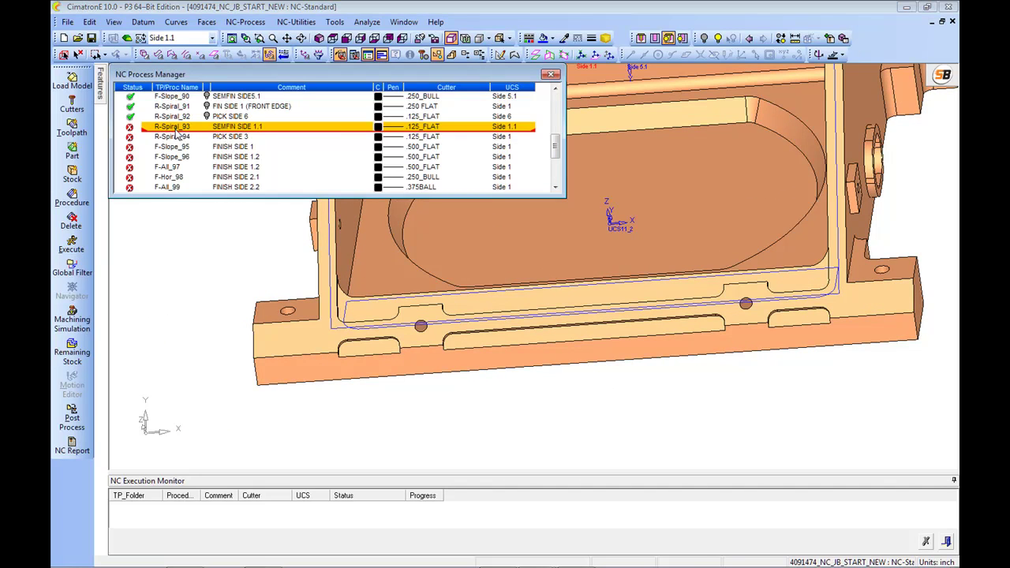
double_click(175, 129)
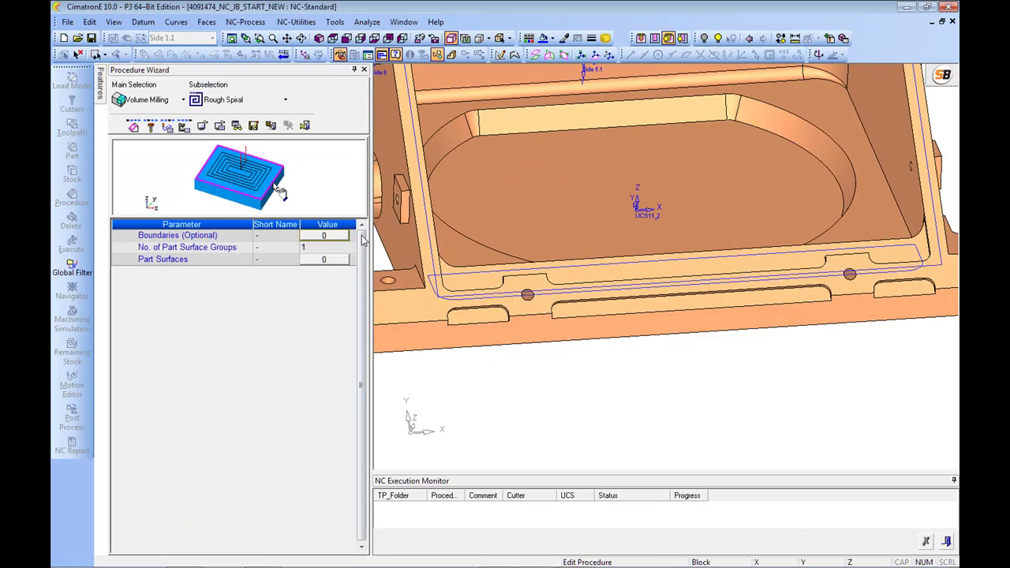
click(338, 237)
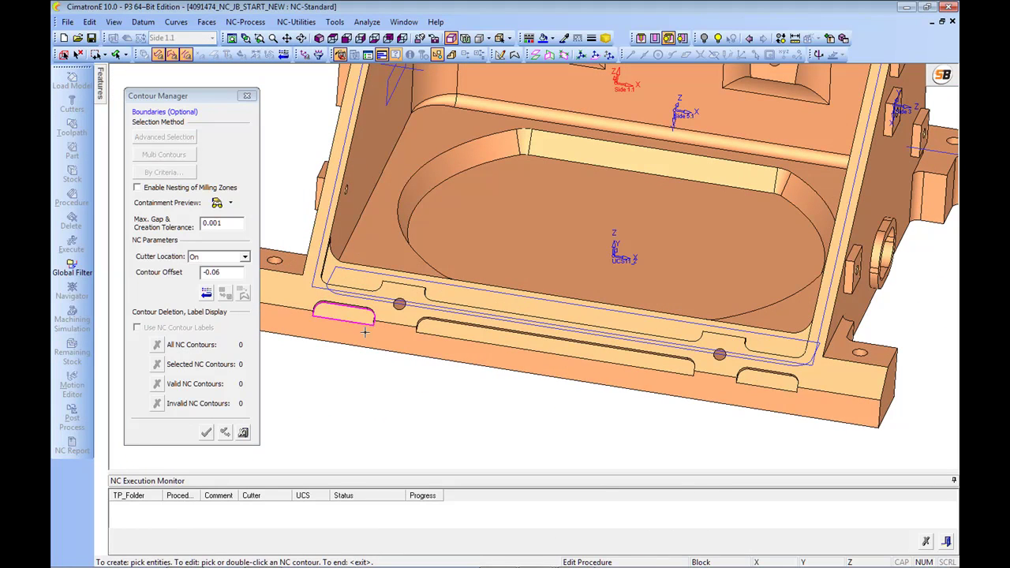
click(454, 331)
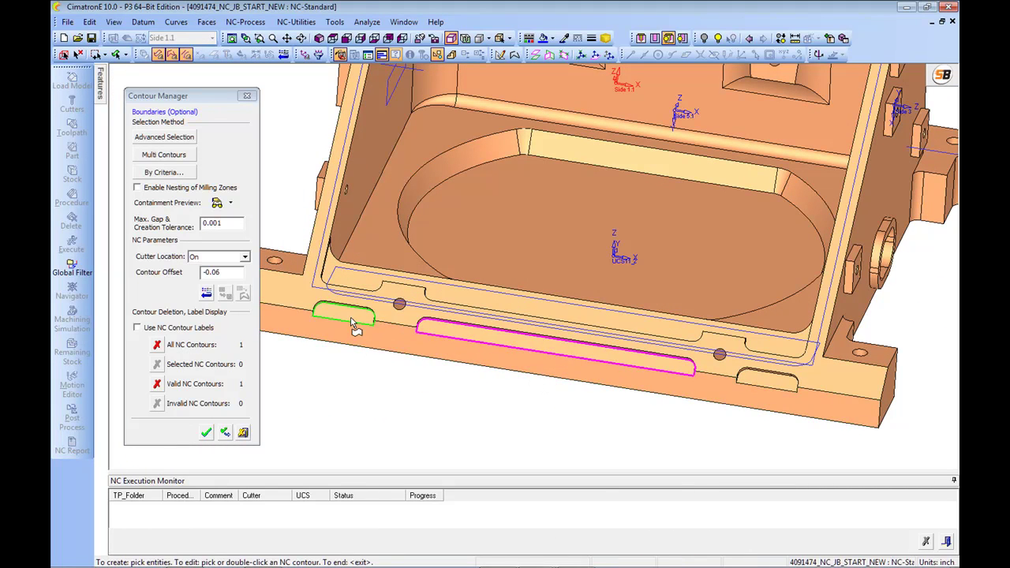
click(766, 381)
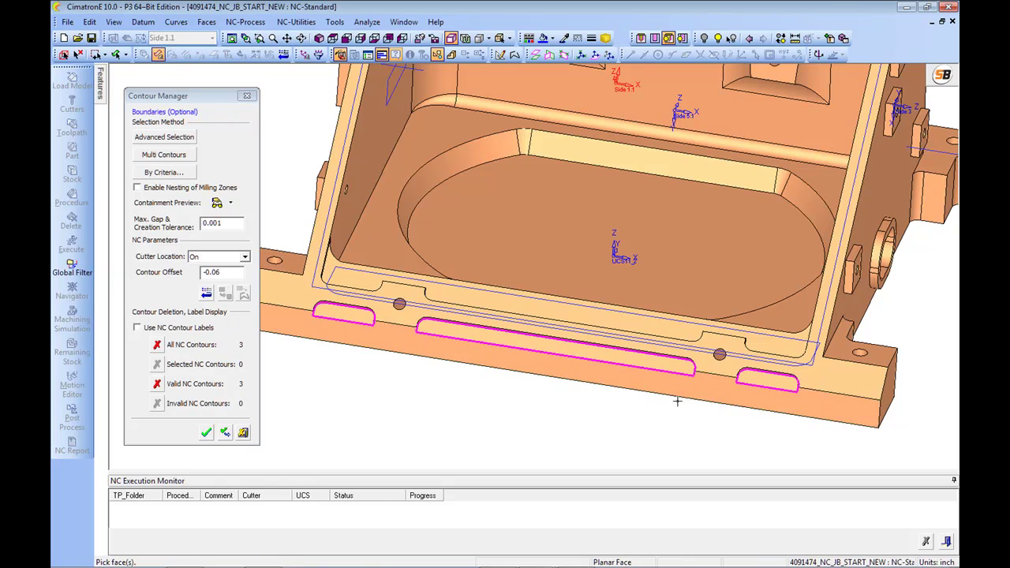
Try to pick the long stepped ledge face inside the front rim as another boundary of R-Spiral_93
middle_drag(564, 415, 558, 428)
ctrl+middle_drag(494, 335, 474, 275)
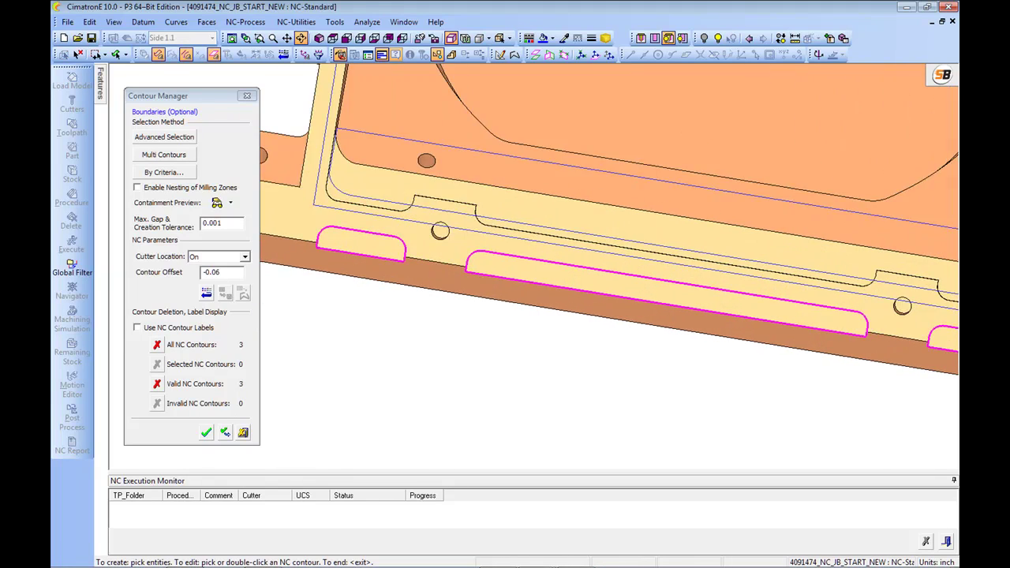
ctrl+drag(473, 276, 487, 289)
ctrl+middle_drag(487, 289, 478, 345)
ctrl+drag(479, 345, 485, 333)
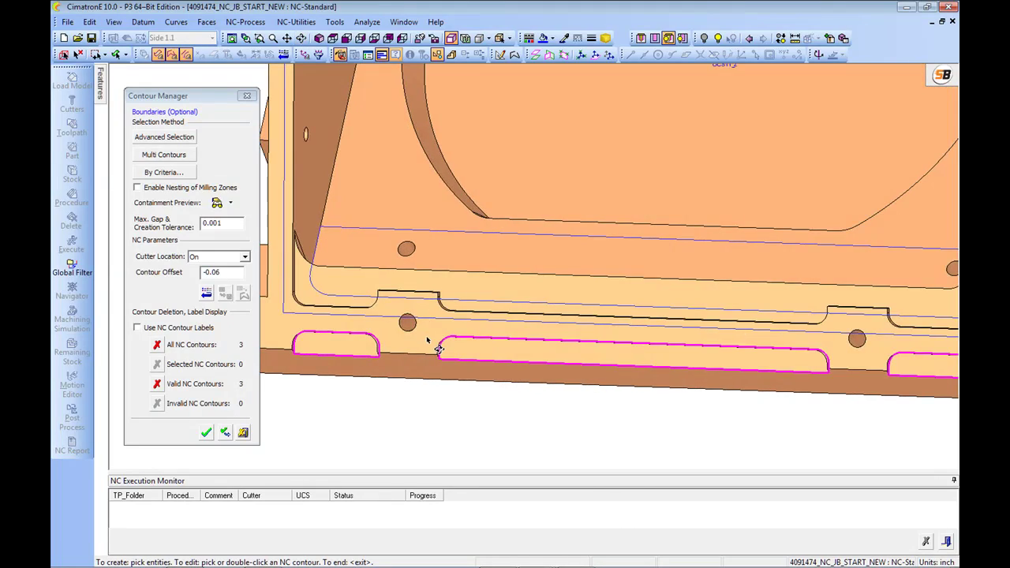
ctrl+middle_drag(423, 348, 408, 332)
click(501, 275)
ctrl+right_drag(501, 275, 521, 399)
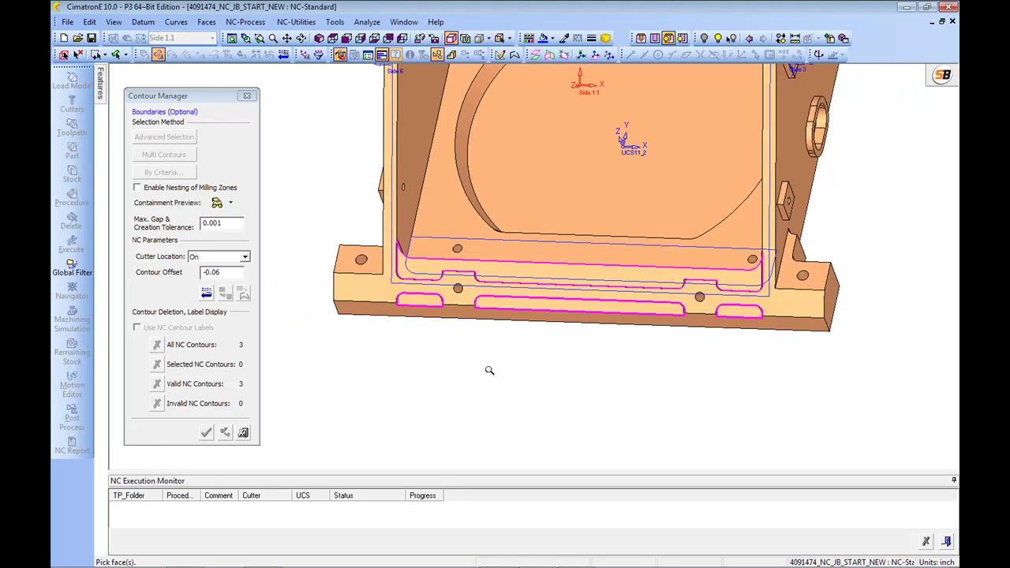
ctrl+drag(521, 400, 442, 362)
middle_drag(442, 364, 419, 275)
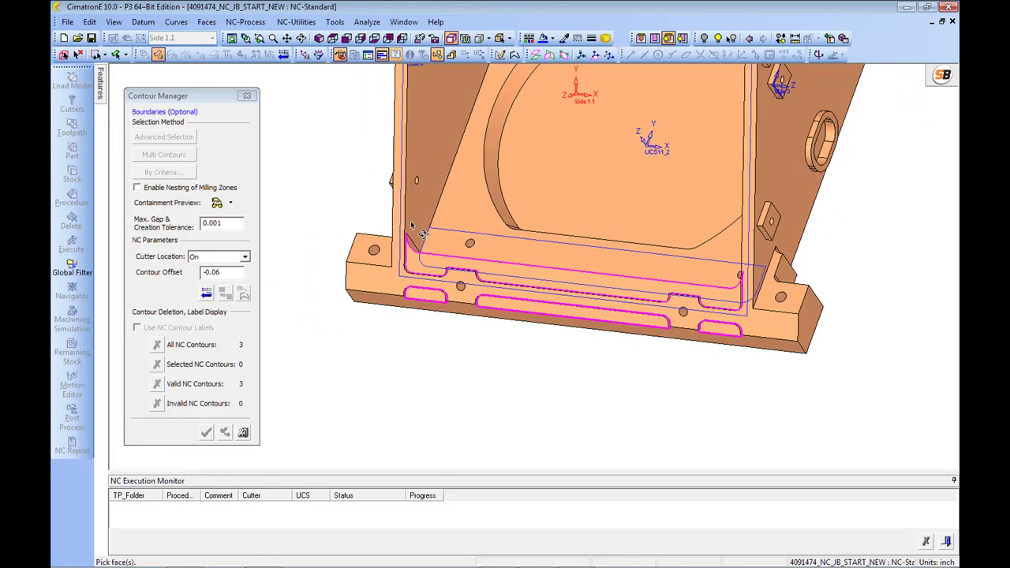
scroll(473, 347, up, 3)
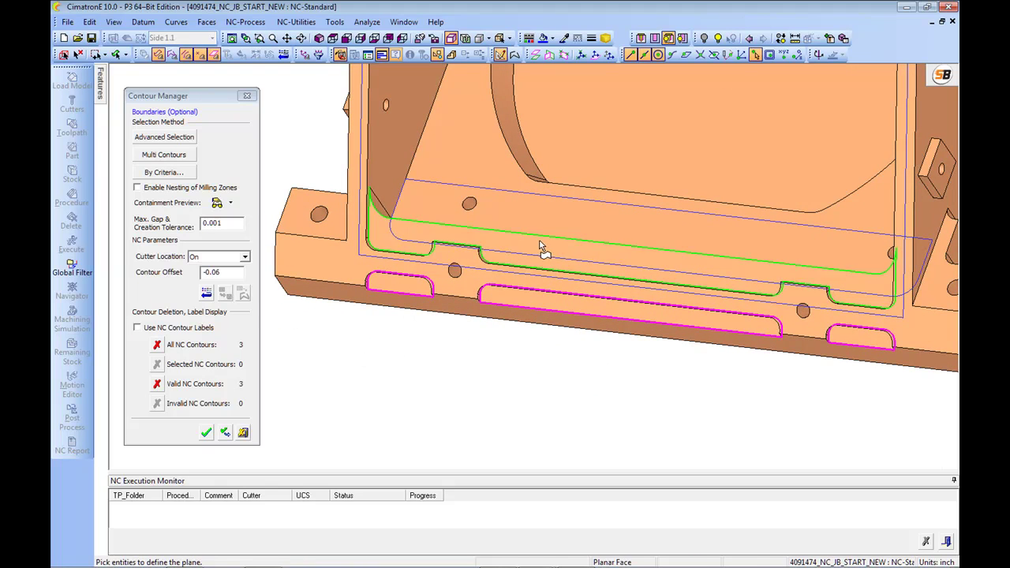
Start a sketch on the long stepped ledge face inside the front rim and project the face's outline into it
click(545, 245)
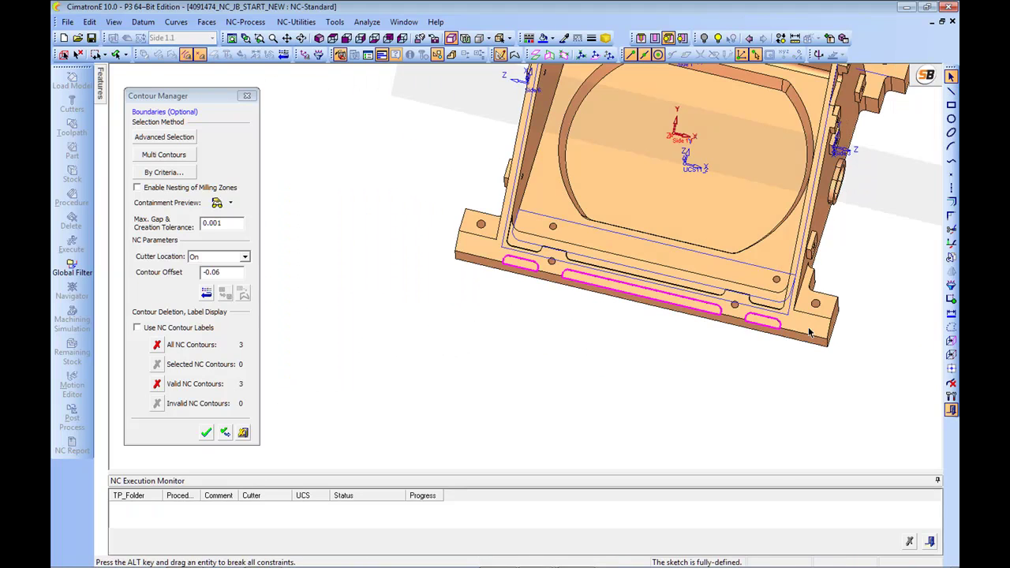
click(952, 357)
scroll(650, 305, up, 5)
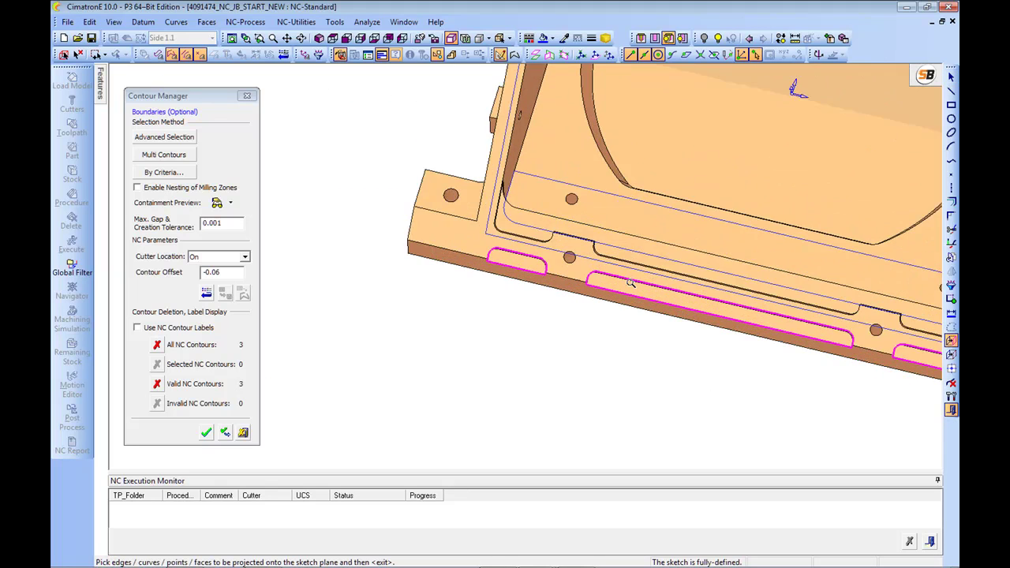
click(159, 54)
click(649, 255)
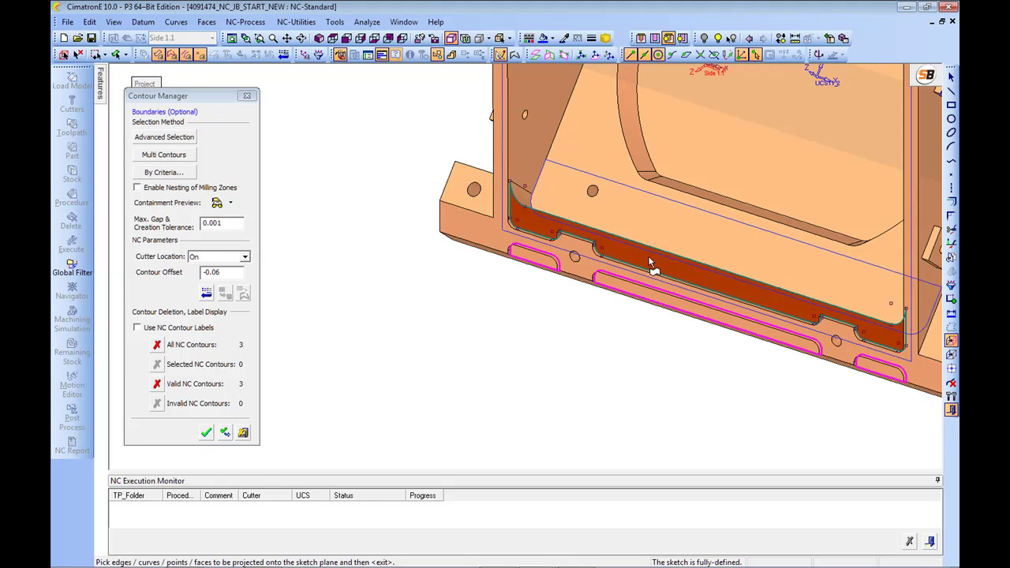
middle_click(648, 271)
Delete the projected inner edge of the ledge with its corner arcs from the sketch, keeping the stepped outer outline
ctrl+drag(648, 273, 695, 252)
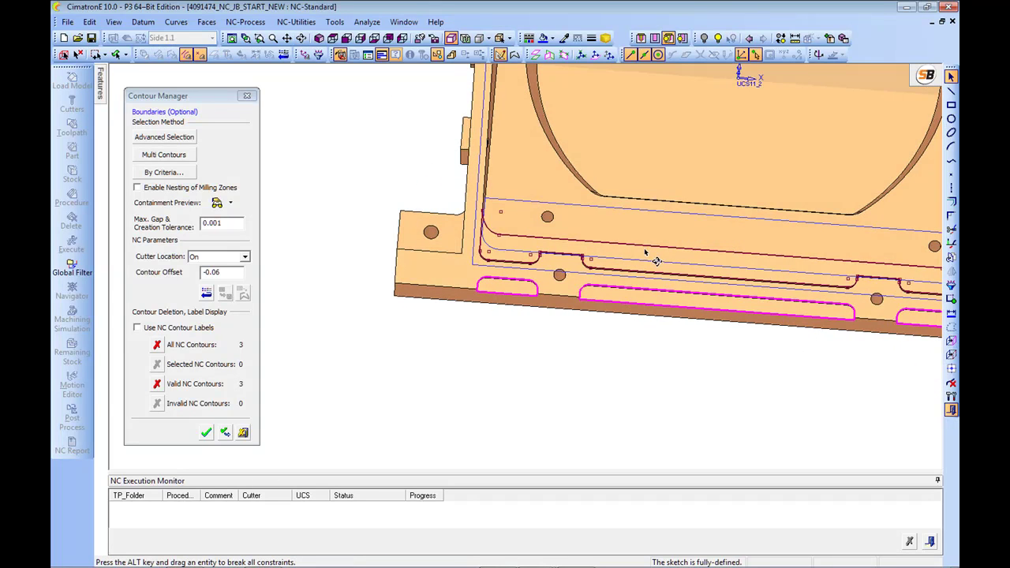
ctrl+middle_drag(660, 262, 519, 262)
ctrl+middle_drag(751, 373, 680, 346)
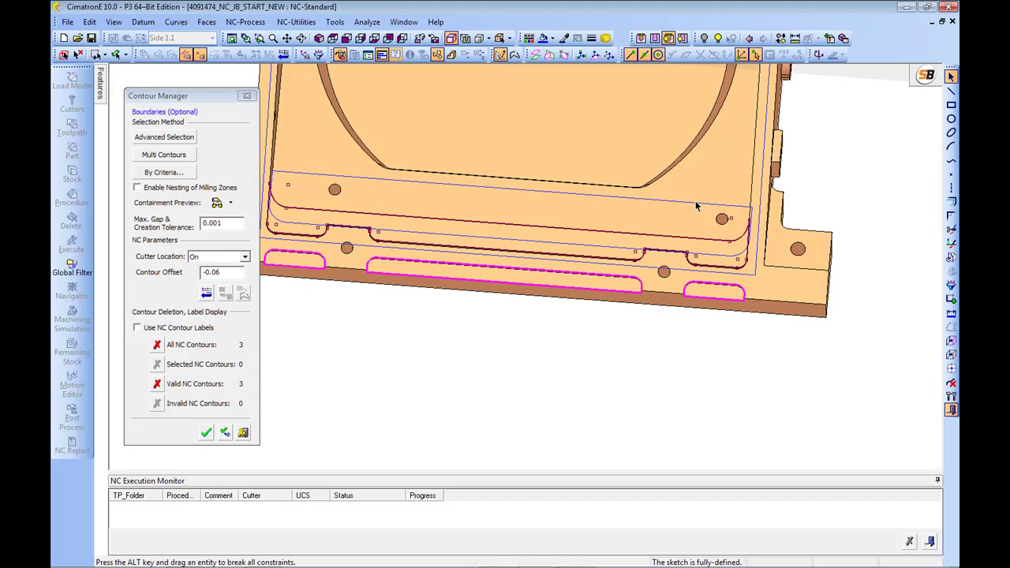
ctrl+middle_drag(682, 246, 921, 303)
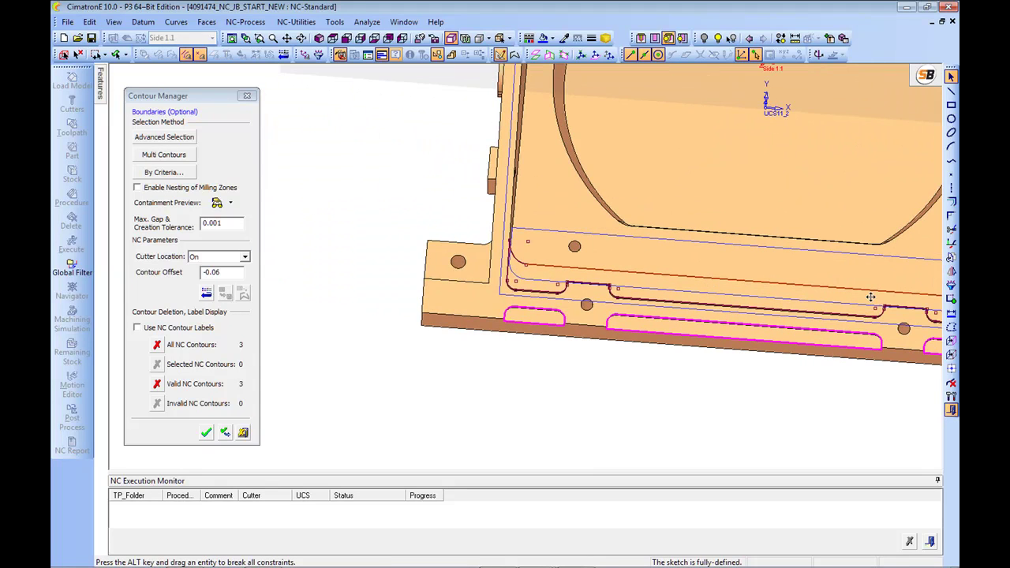
key(Delete)
Close the ledge outline with a straight line between its two open ends and finish the sketch
click(951, 91)
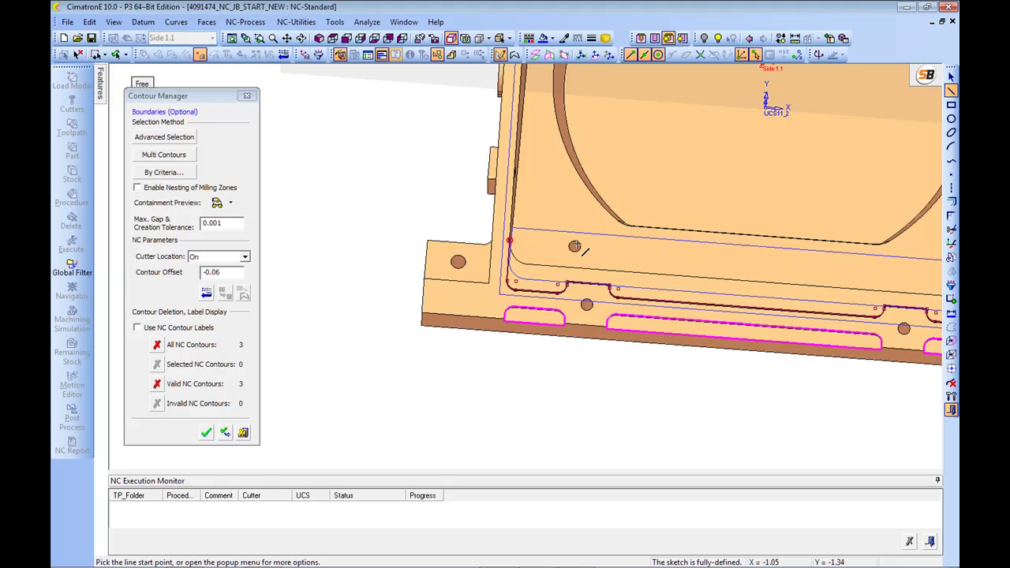
click(511, 242)
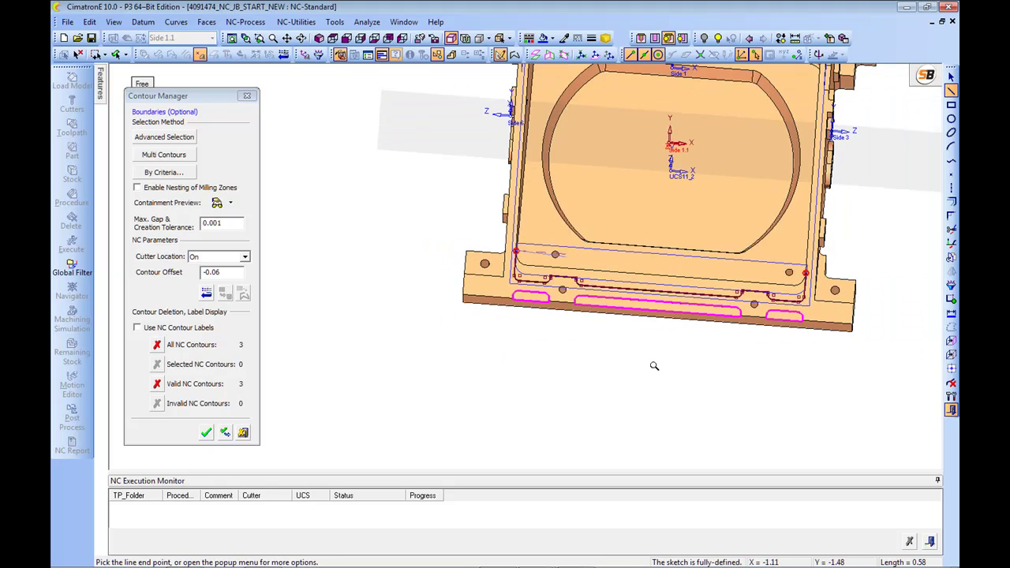
click(724, 266)
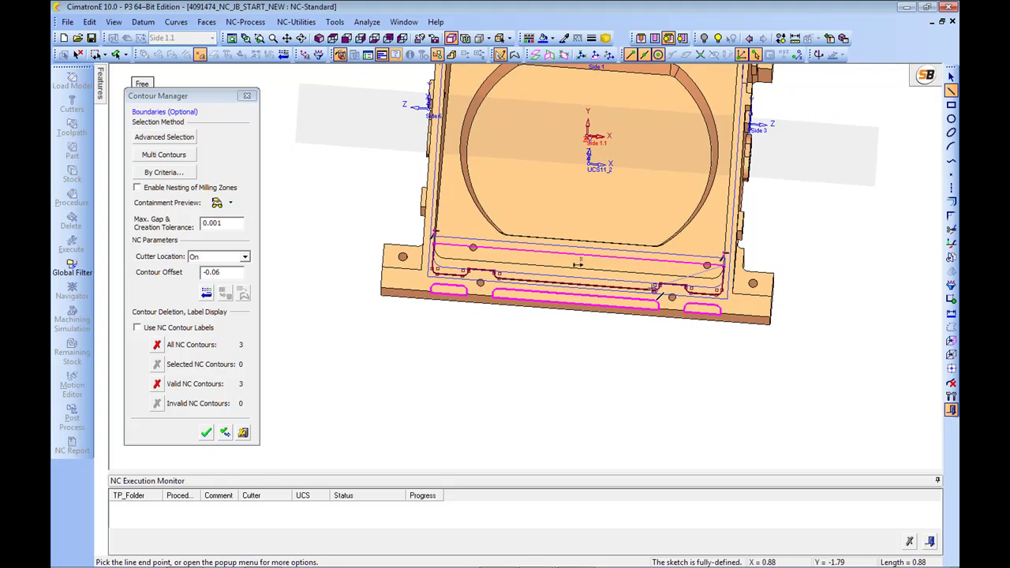
middle_drag(663, 363, 618, 328)
right_click(618, 356)
right_click(544, 347)
click(589, 339)
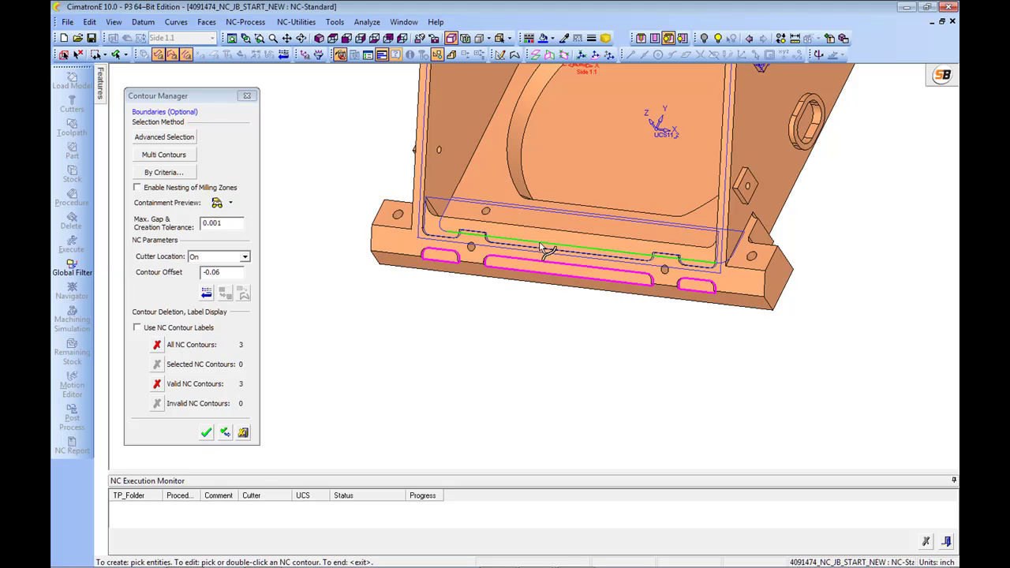
Add the closed ledge sketch as the fourth boundary of R-Spiral_93 and confirm the boundaries
middle_drag(543, 250, 549, 272)
scroll(489, 307, up, 2)
middle_drag(515, 224, 551, 244)
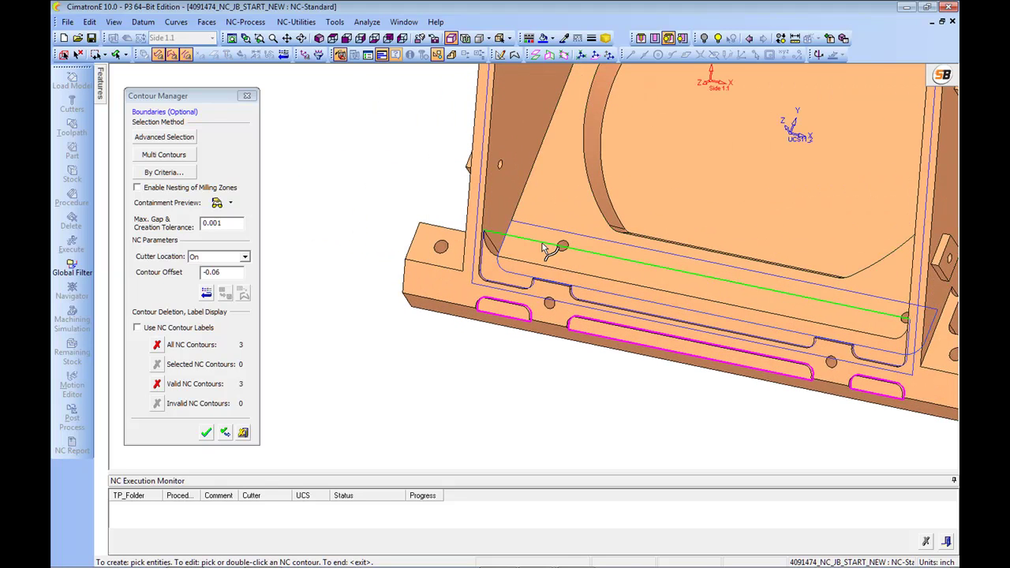
click(543, 248)
click(484, 243)
middle_drag(573, 289, 665, 273)
middle_click(751, 399)
middle_drag(752, 399, 289, 297)
middle_click(743, 392)
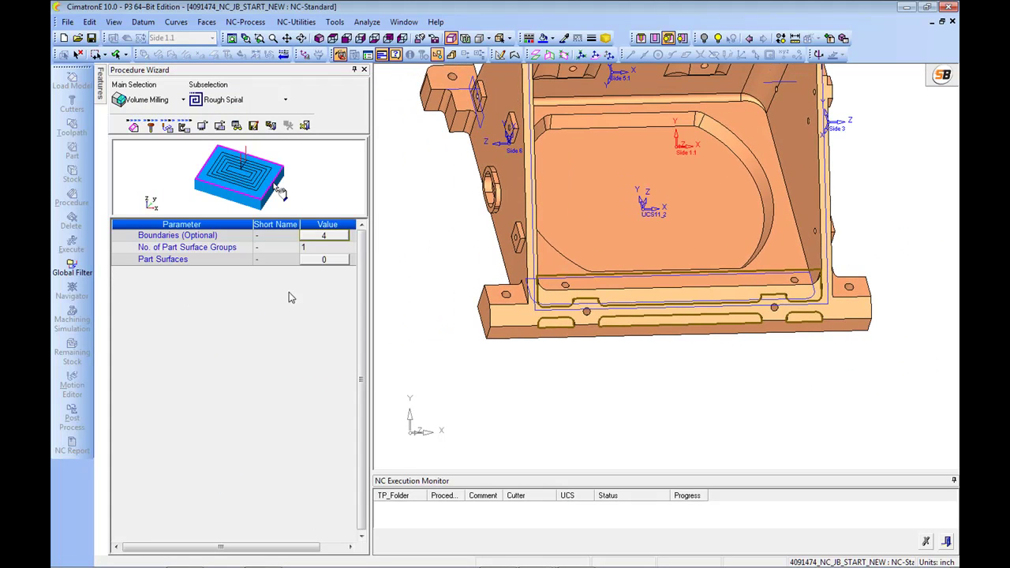
Select all displayed surfaces as part surfaces of R-Spiral_93, then save and calculate it, accepting the current Clearance Z
click(332, 259)
scroll(439, 228, down, 3)
right_click(422, 323)
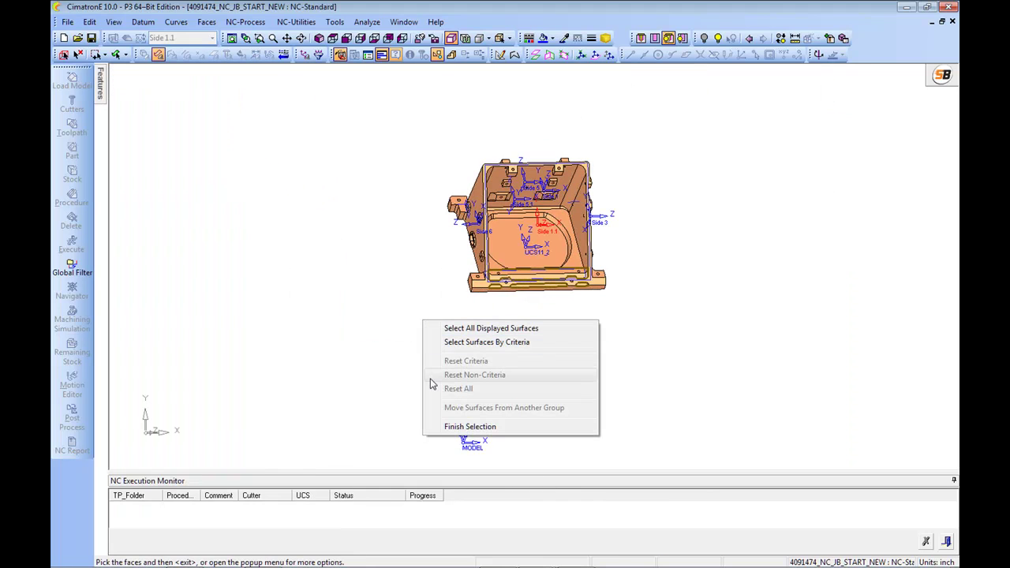
click(481, 328)
middle_click(505, 329)
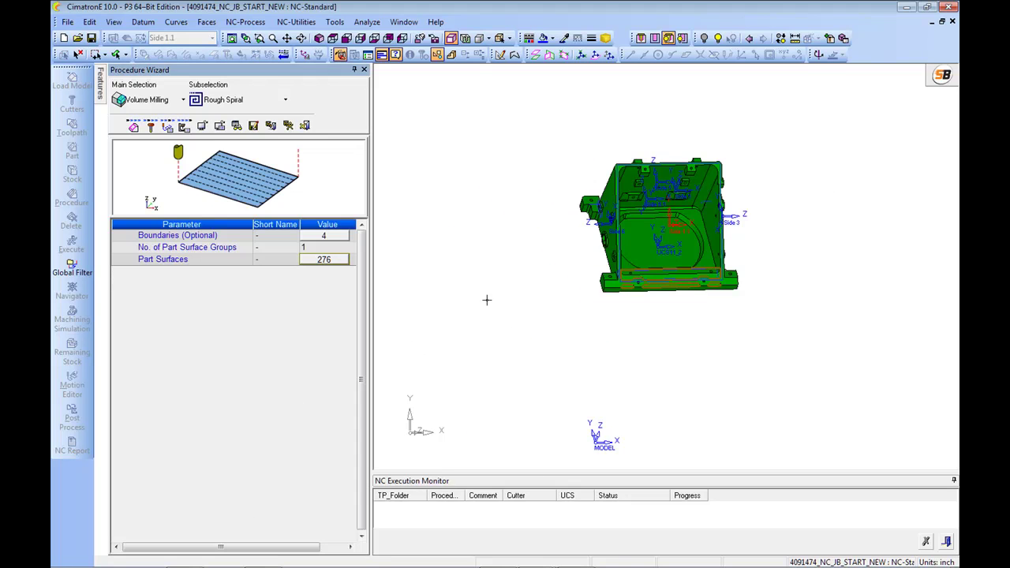
right_click(494, 319)
click(541, 322)
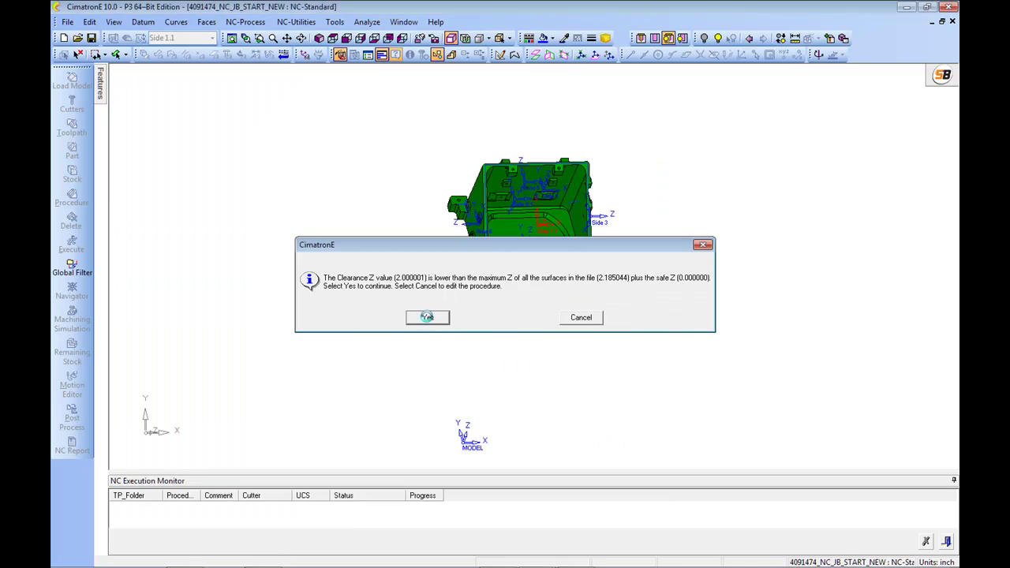
click(428, 319)
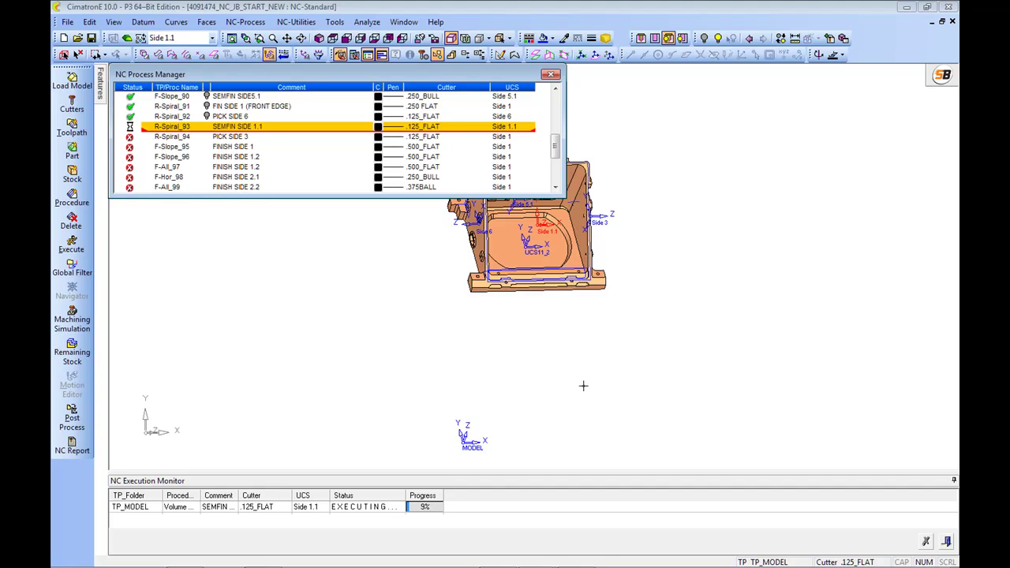
Open R-Spiral_94 (PICK SIDE 3) for editing and start a sketch on the outer side wall that carries the pads
ctrl+middle_drag(559, 352, 637, 415)
scroll(631, 317, up, 4)
scroll(639, 317, down, 1)
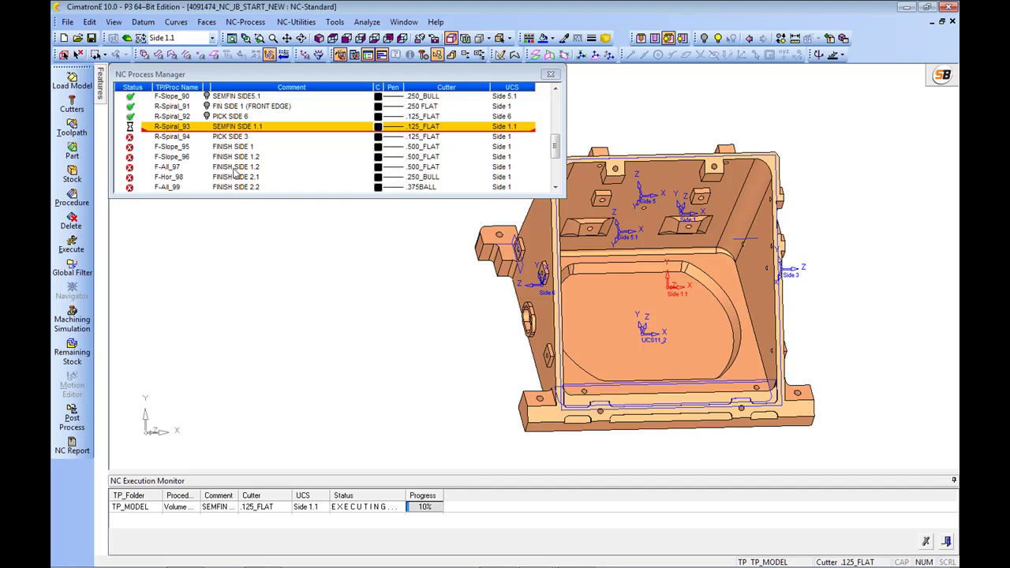
click(167, 137)
double_click(180, 139)
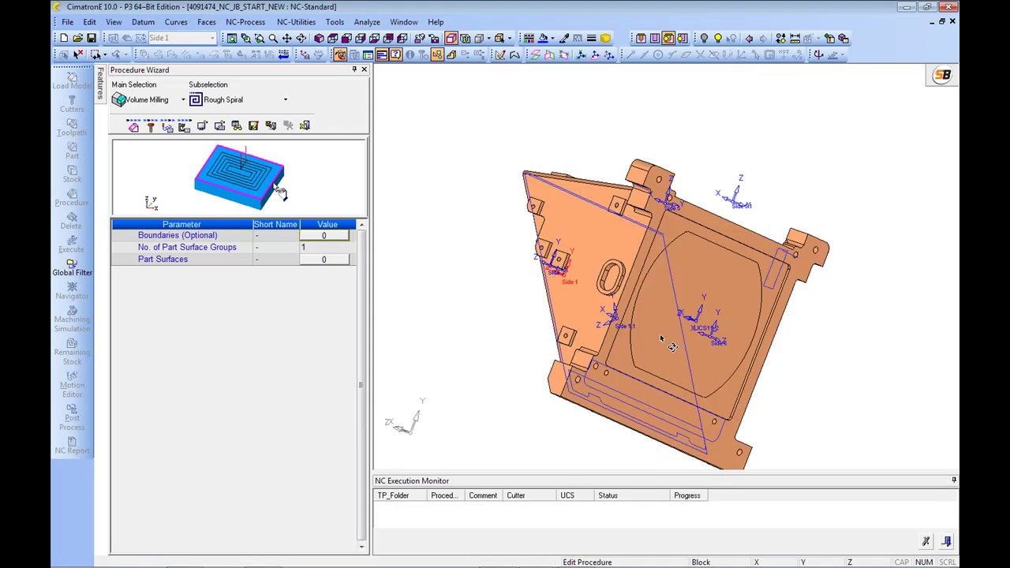
ctrl+drag(711, 283, 732, 267)
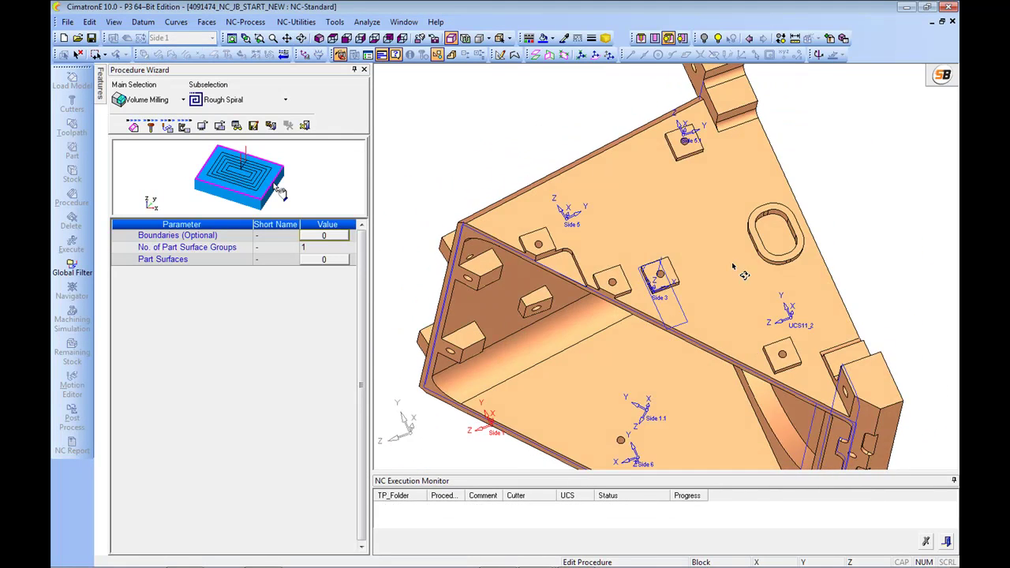
middle_drag(745, 297, 657, 249)
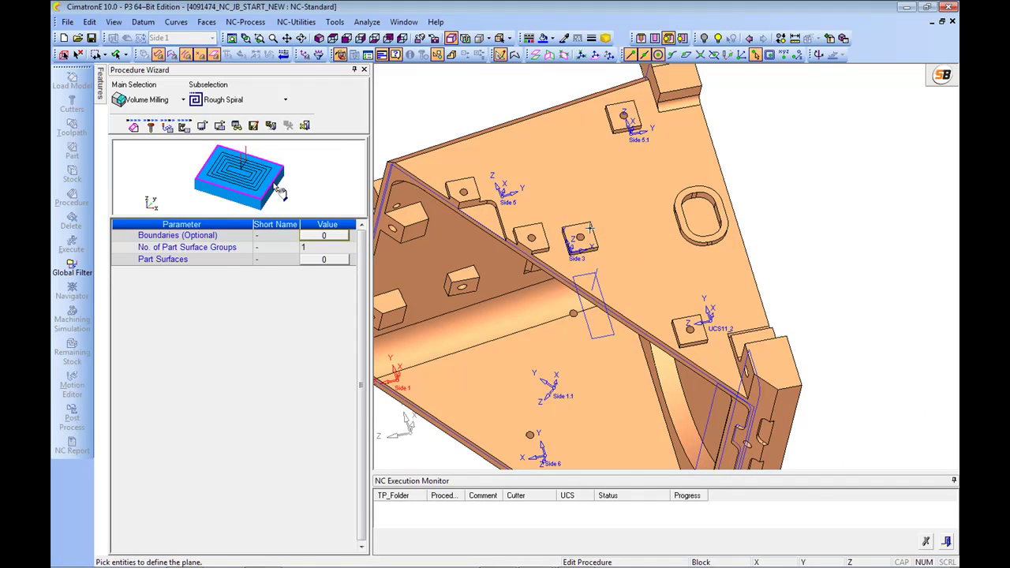
click(642, 232)
mouse_move(643, 232)
ctrl+mouse_down()
mouse_move(663, 276)
mouse_move(695, 295)
ctrl+mouse_up()
ctrl+right_drag(695, 295, 893, 313)
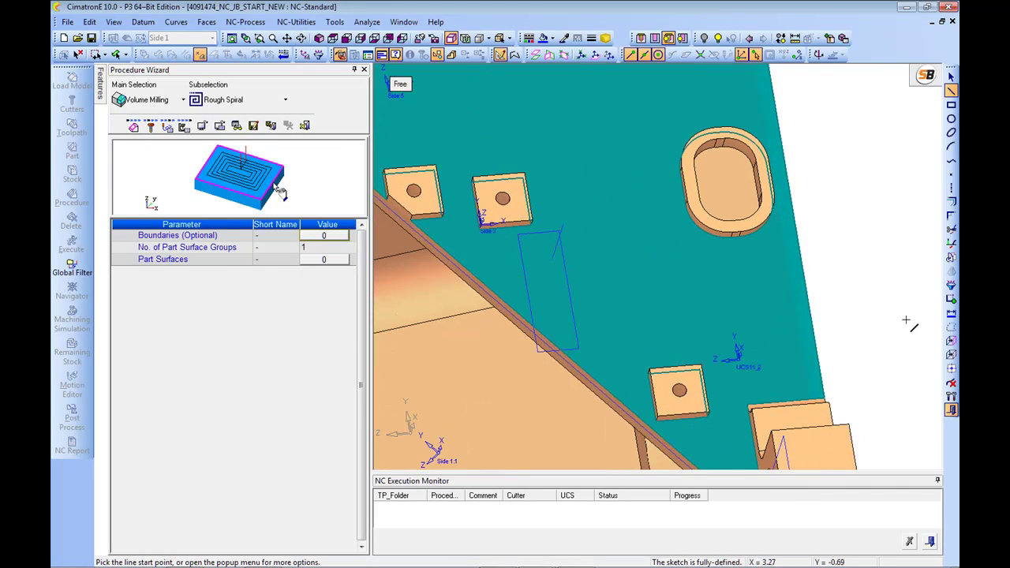
Add the facing edges of the side wall's pads and corner lugs to the sketch as reference geometry
click(952, 356)
mouse_move(858, 368)
middle_down()
mouse_move(695, 311)
mouse_move(641, 277)
mouse_move(665, 256)
middle_up()
middle_drag(558, 223, 691, 211)
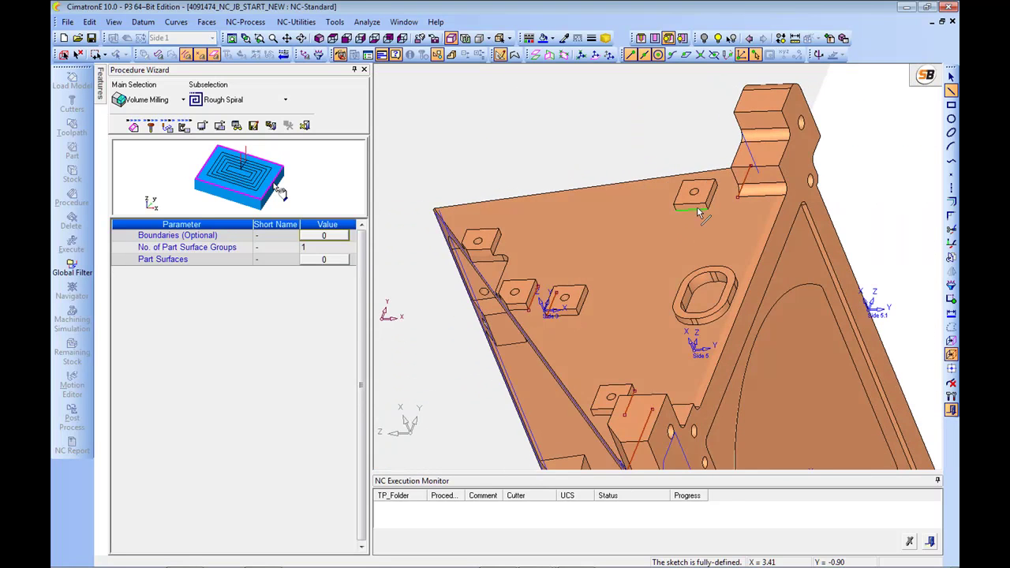
middle_drag(679, 253, 710, 277)
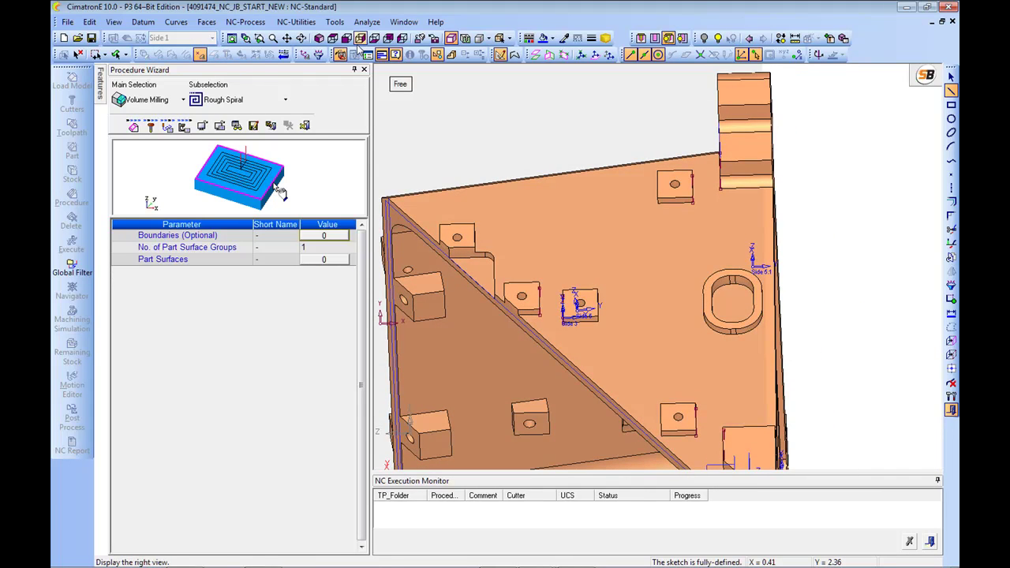
middle_drag(631, 235, 663, 278)
Sketch a rectangle filling the gap between the upper pad and the adjacent corner lug, extending past the pad's ends
click(951, 104)
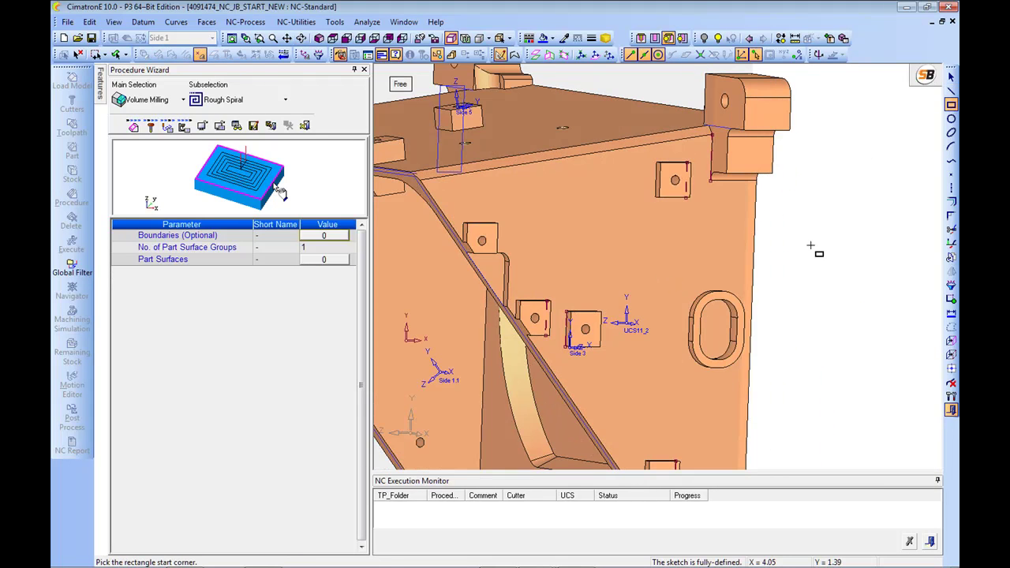
scroll(646, 190, up, 3)
click(647, 184)
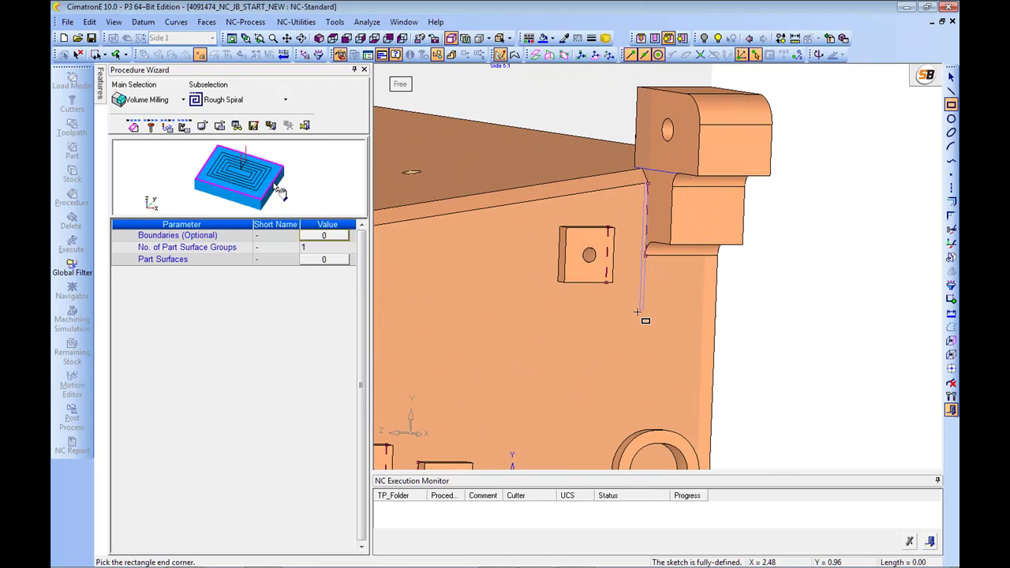
click(607, 299)
scroll(616, 304, down, 4)
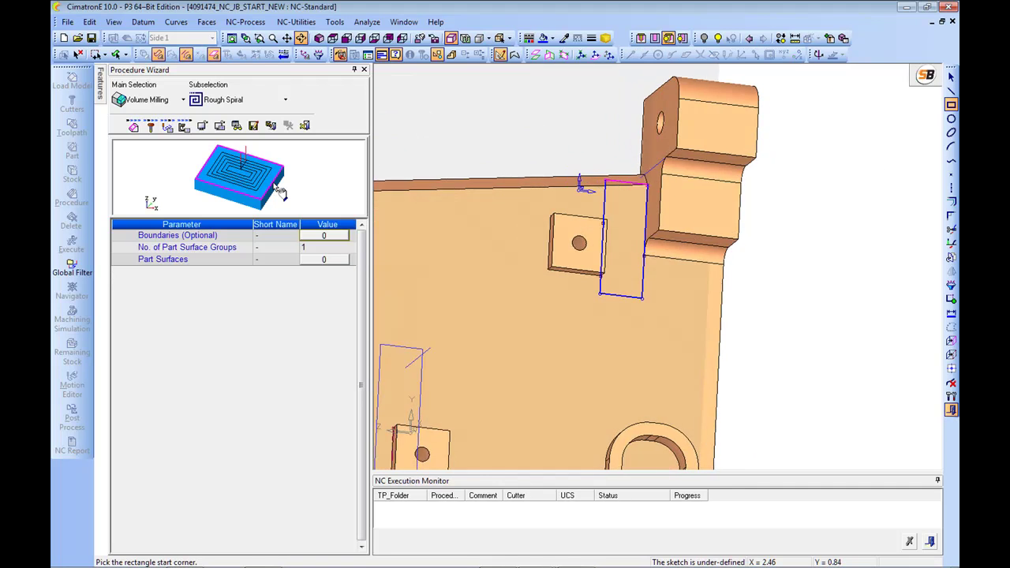
Sketch rectangles across the gap between the two middle pads and between the lower pad and base lug, and finish the sketch
middle_drag(625, 304, 657, 233)
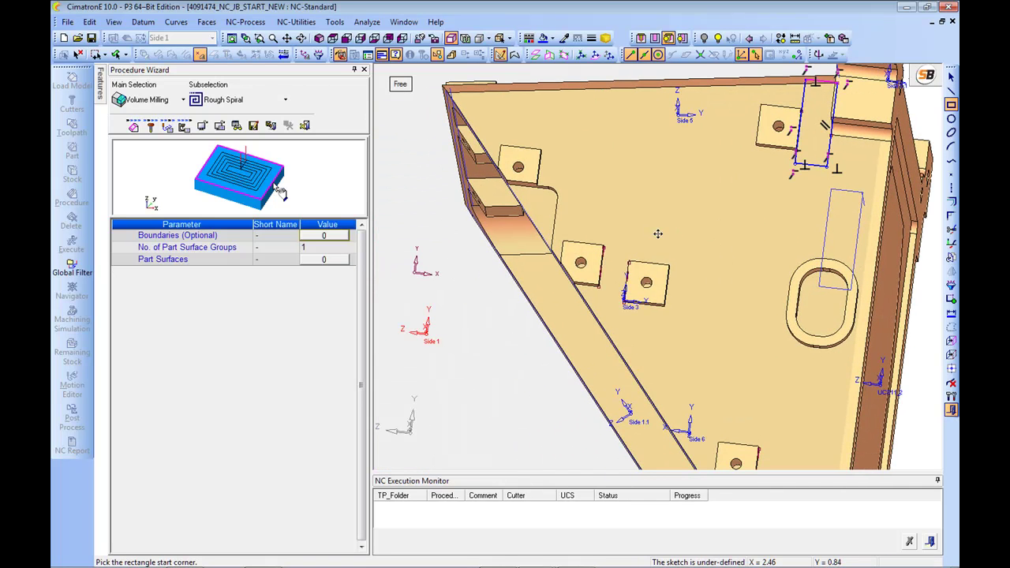
click(605, 234)
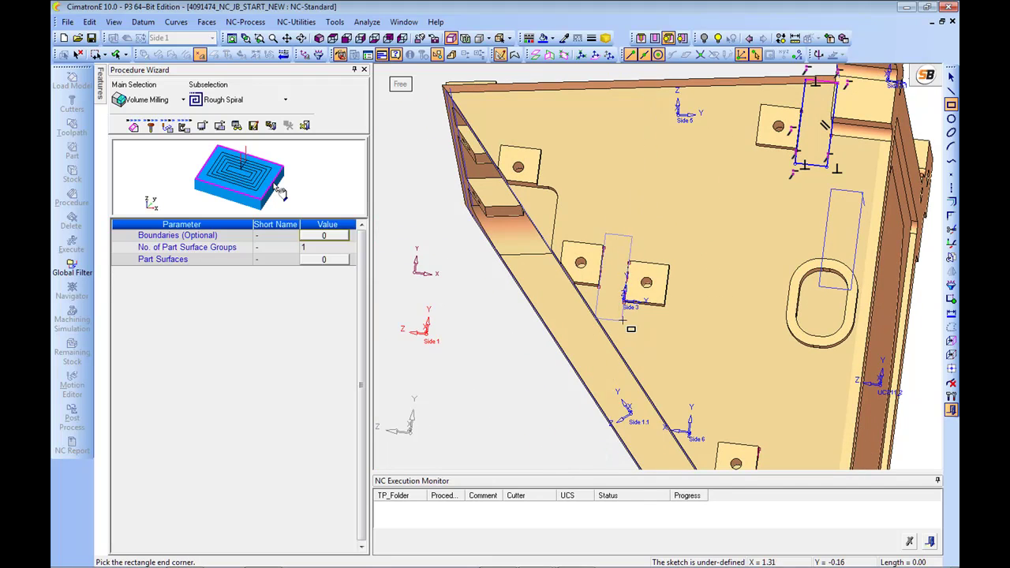
click(622, 321)
mouse_move(728, 379)
ctrl+middle_down()
mouse_move(725, 259)
mouse_move(681, 228)
ctrl+middle_up()
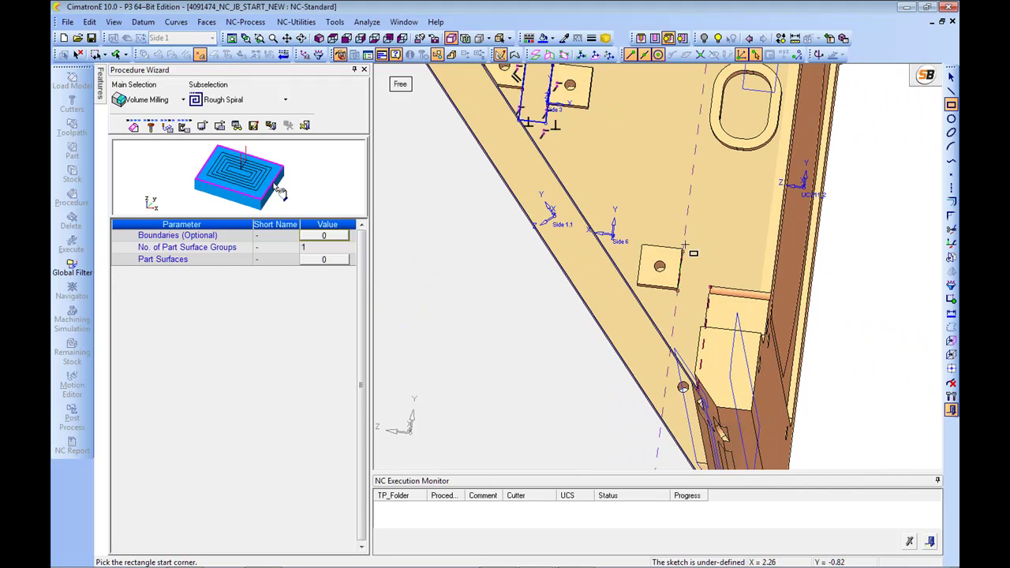
click(683, 237)
middle_drag(699, 383, 723, 331)
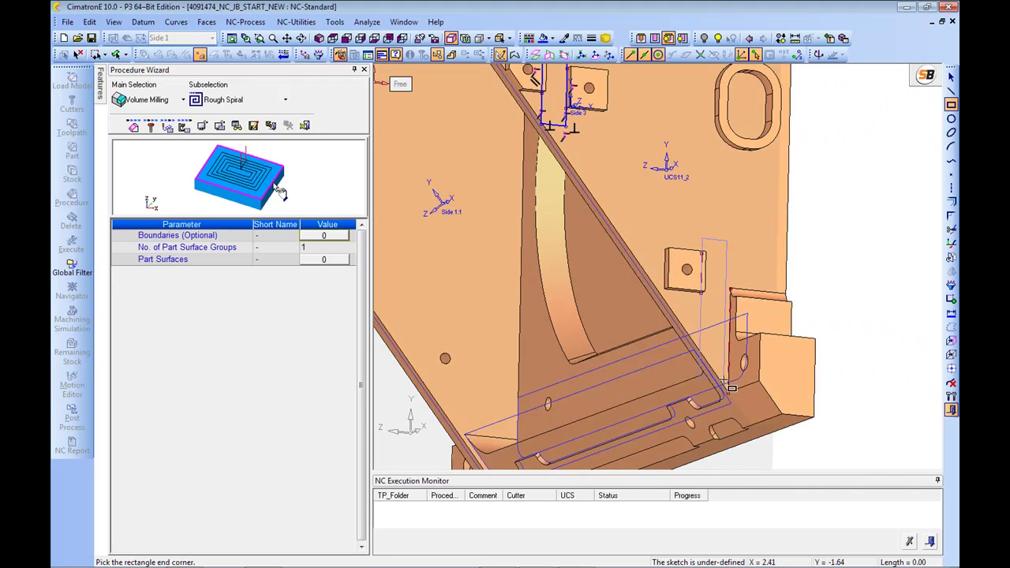
click(729, 392)
middle_drag(717, 293, 564, 199)
middle_click(563, 198)
Add the three sketched rectangles between the side wall's pads and lugs as boundaries of R-Spiral_94
click(562, 192)
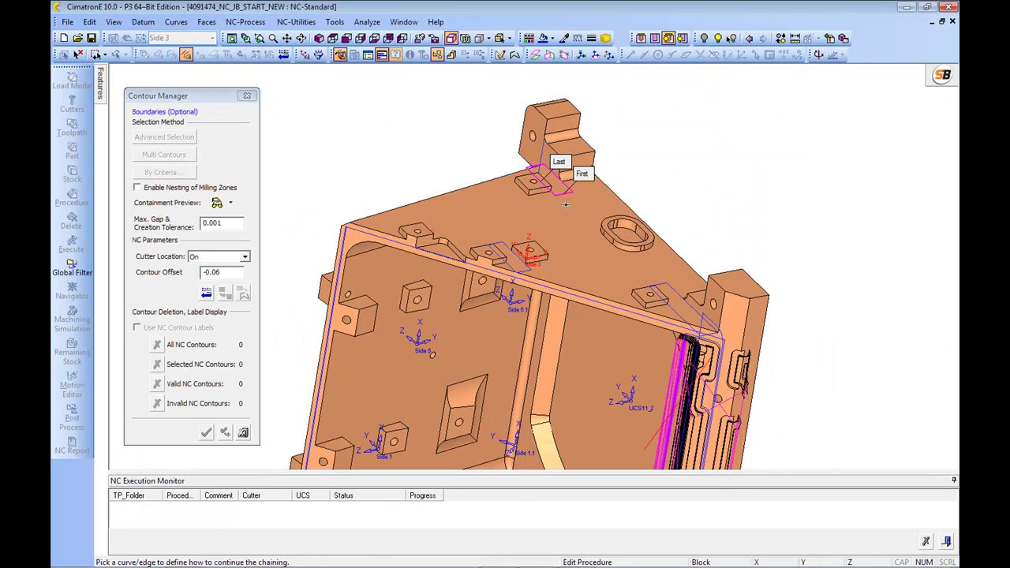
middle_click(563, 208)
middle_drag(563, 209, 500, 254)
click(495, 272)
middle_click(485, 209)
middle_drag(594, 307, 636, 305)
click(660, 301)
click(660, 301)
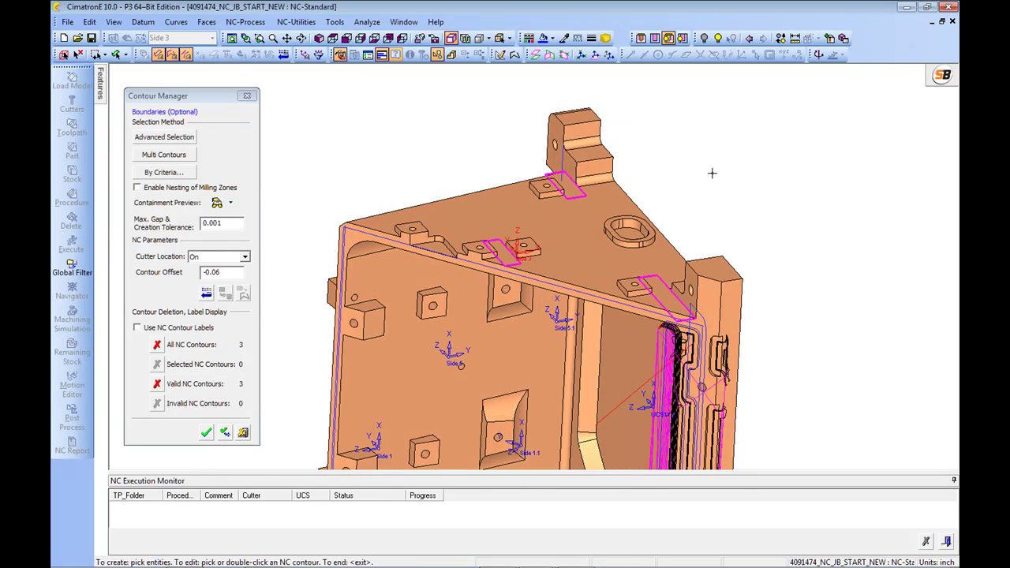
middle_click(713, 172)
Select all surfaces of the housing as part surfaces of R-Spiral_94, then save and calculate the procedure
ctrl+right_drag(514, 254, 370, 300)
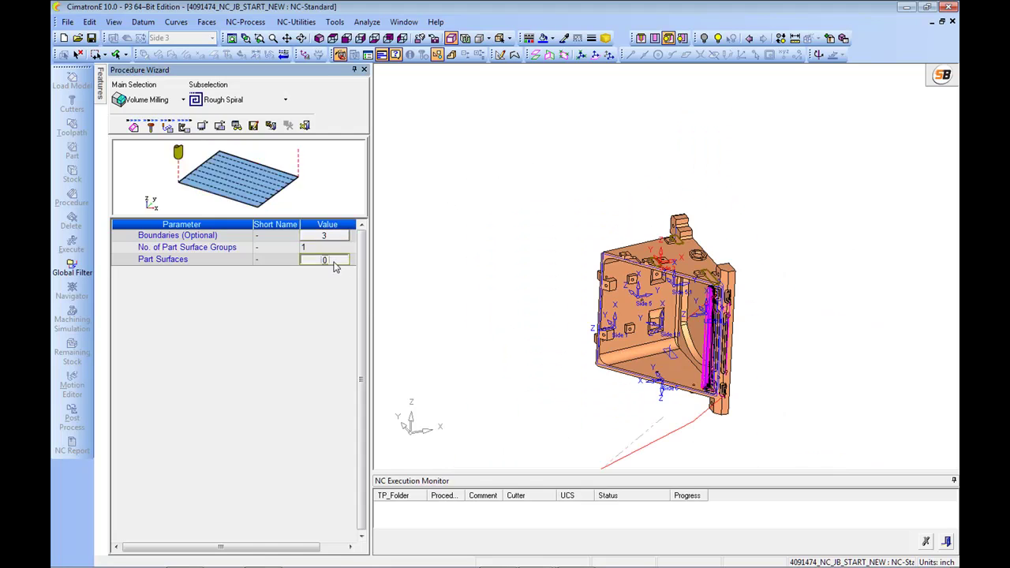
click(333, 266)
drag(397, 176, 654, 440)
middle_click(655, 439)
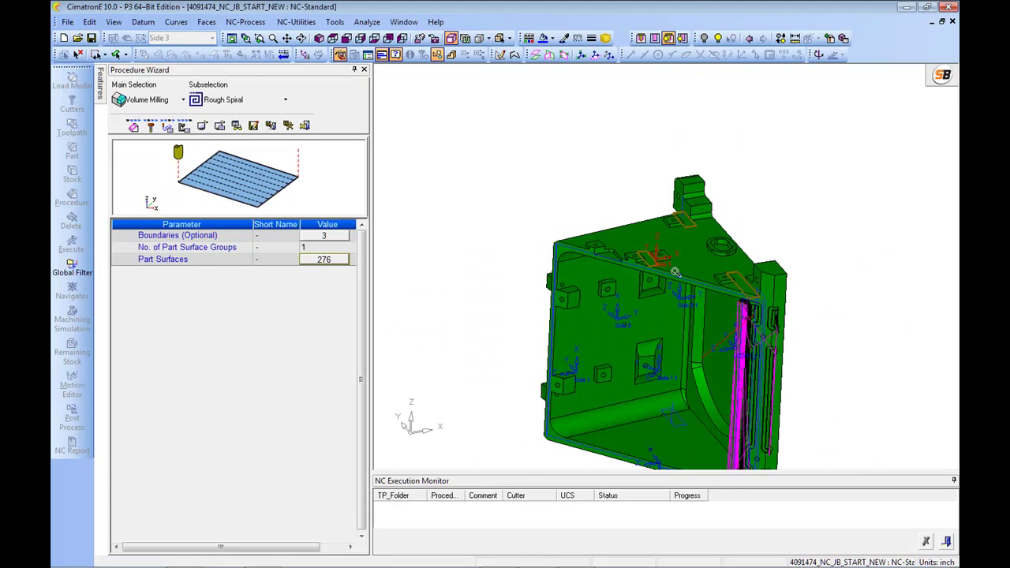
right_click(508, 166)
click(564, 190)
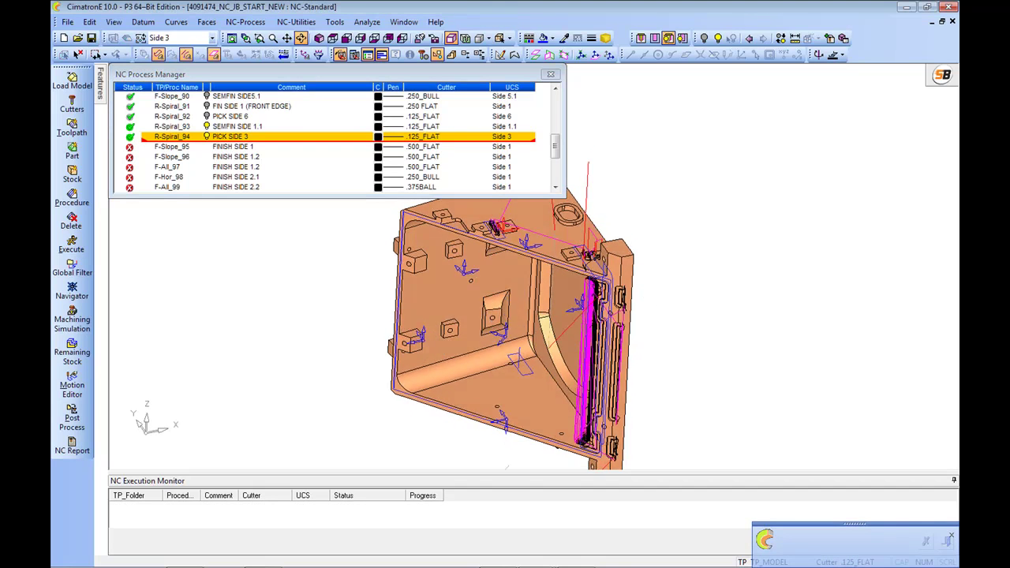
Inspect the R-Spiral_92 (PICK SIDE 6) toolpath on the side wall, then hide the toolpaths of R-Spiral_92, R-Spiral_93 and R-Spiral_94
ctrl+right_drag(648, 285, 703, 225)
ctrl+drag(703, 225, 729, 277)
ctrl+right_drag(728, 277, 702, 252)
ctrl+middle_drag(701, 252, 770, 302)
ctrl+drag(780, 311, 679, 245)
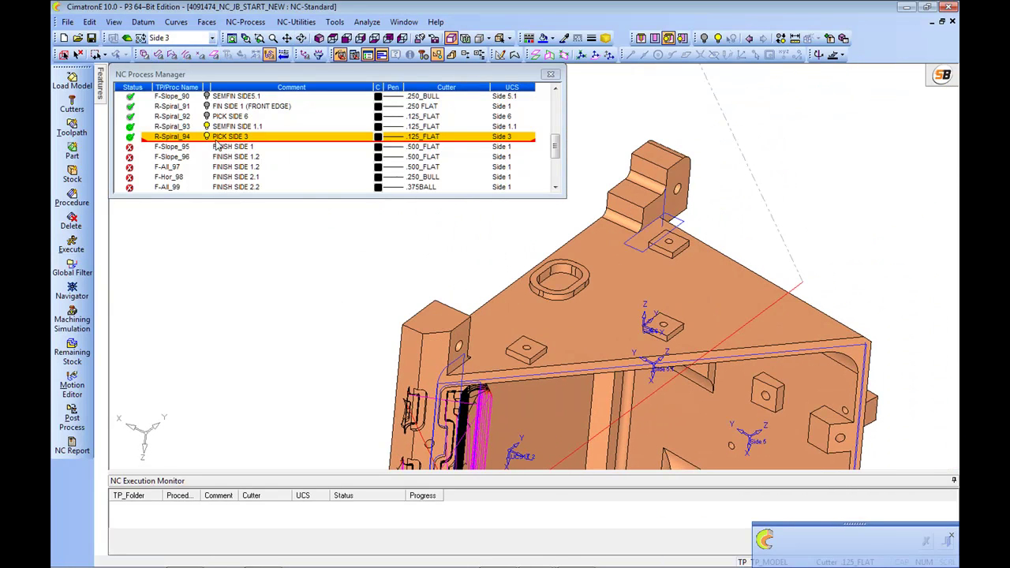
click(210, 117)
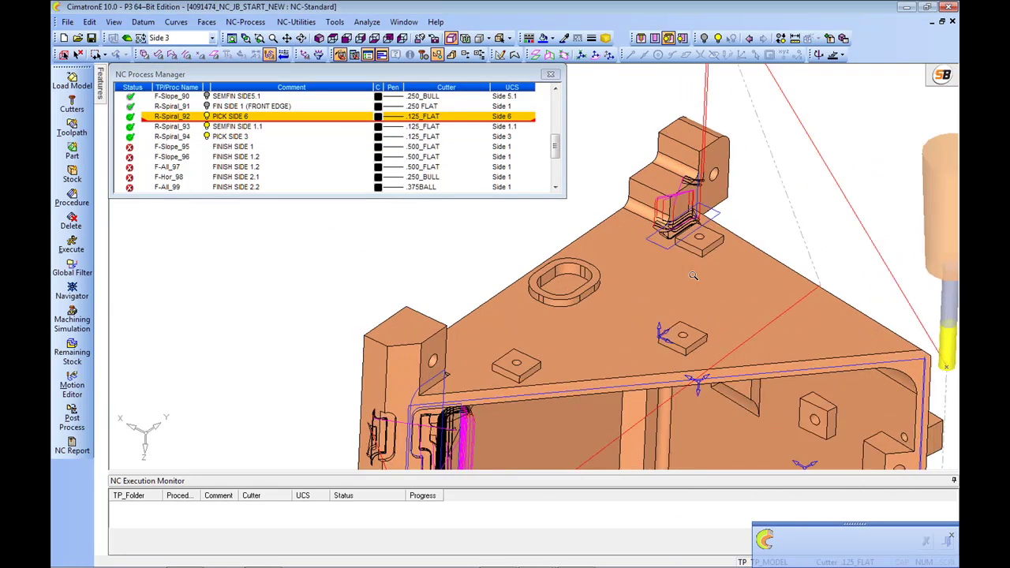
ctrl+right_drag(734, 339, 649, 296)
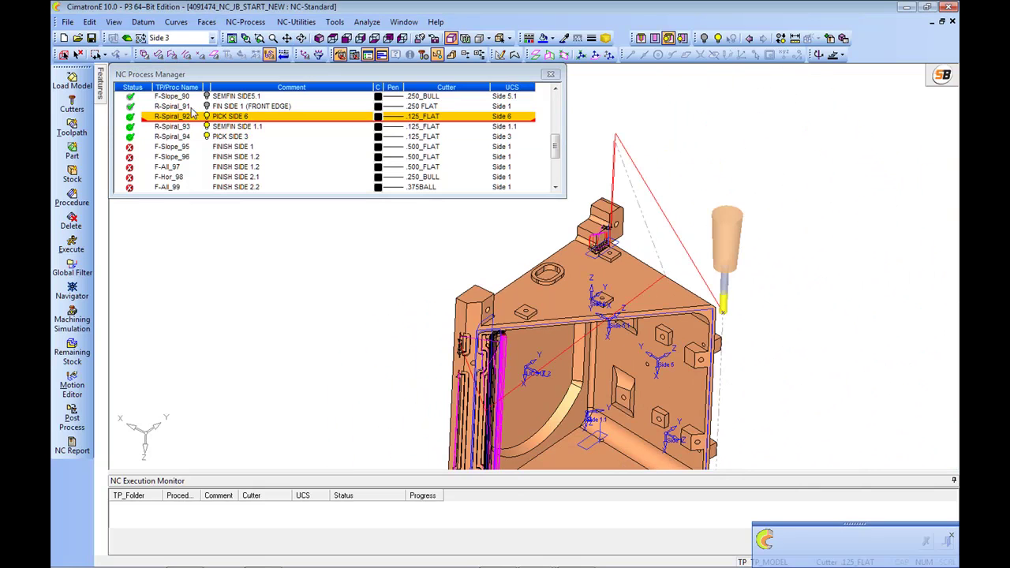
click(210, 126)
click(210, 137)
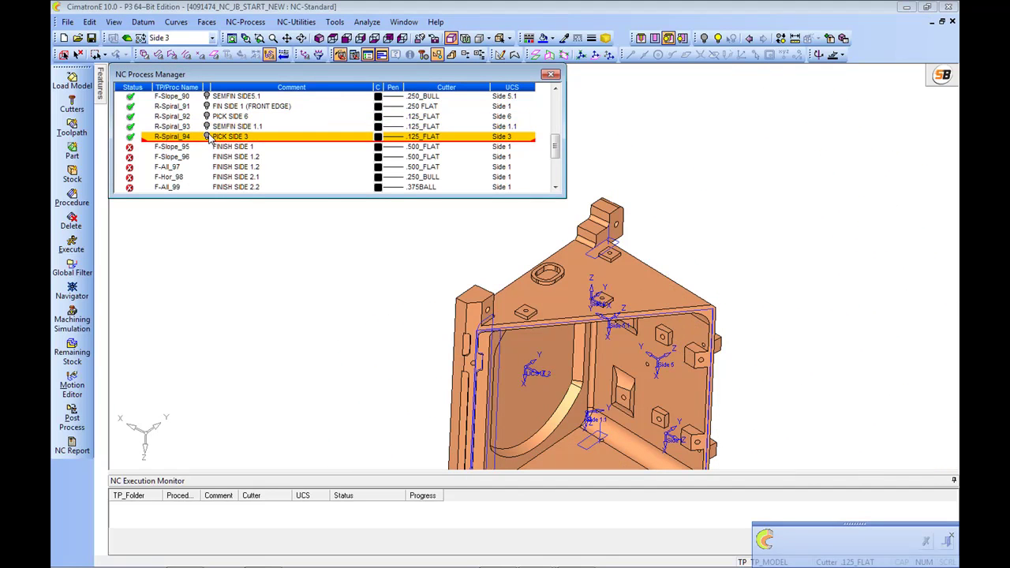
Review the uncalculated procedures from F-Slope_95 onward, view the housing's open cavity, and switch to the reference document 4091474_NC_JB
drag(555, 146, 557, 161)
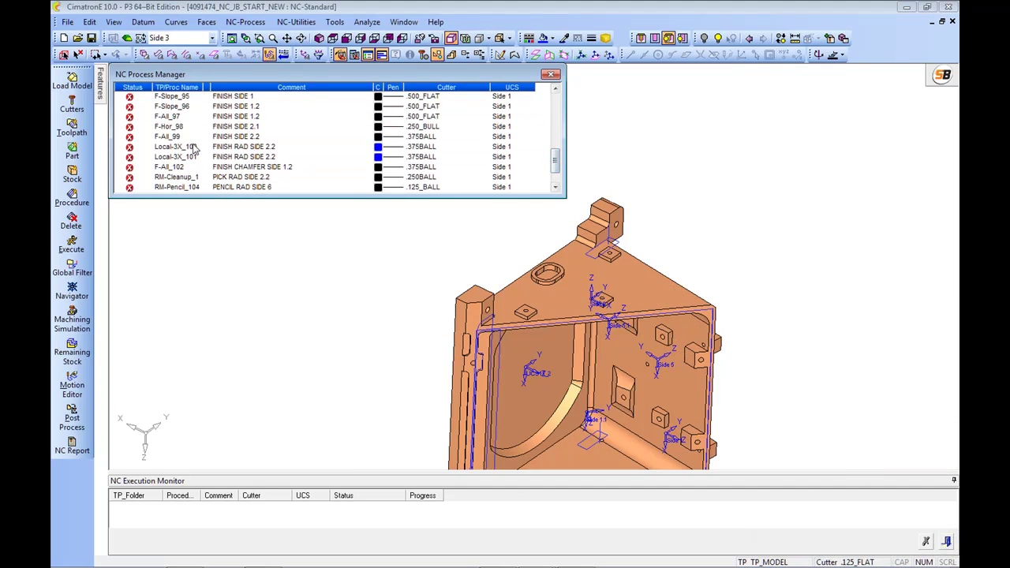
ctrl+drag(631, 332, 555, 224)
ctrl+middle_drag(555, 224, 428, 299)
ctrl+right_drag(428, 298, 526, 318)
ctrl+middle_drag(526, 318, 545, 288)
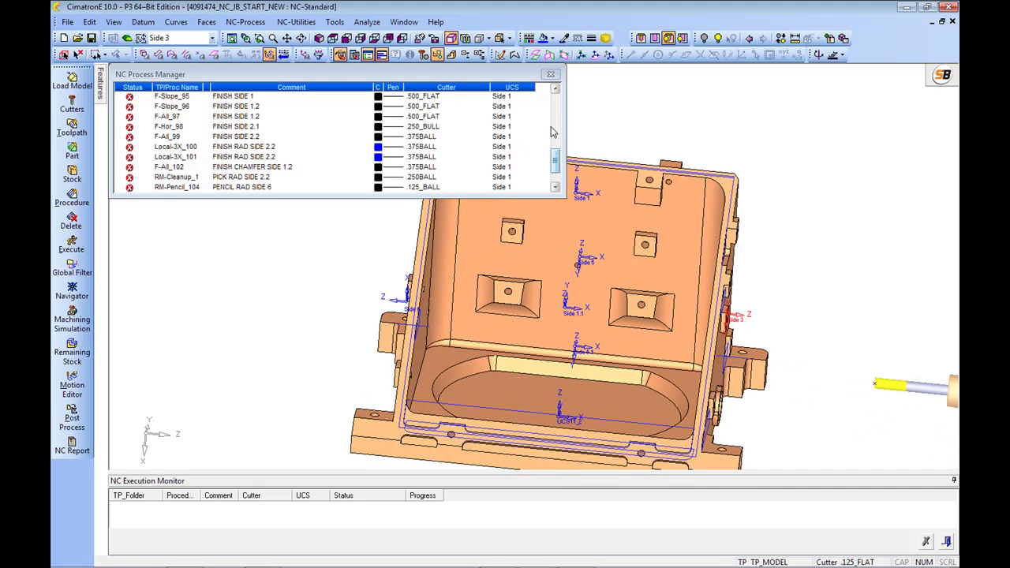
ctrl+right_drag(717, 128, 712, 194)
ctrl+middle_drag(712, 194, 810, 197)
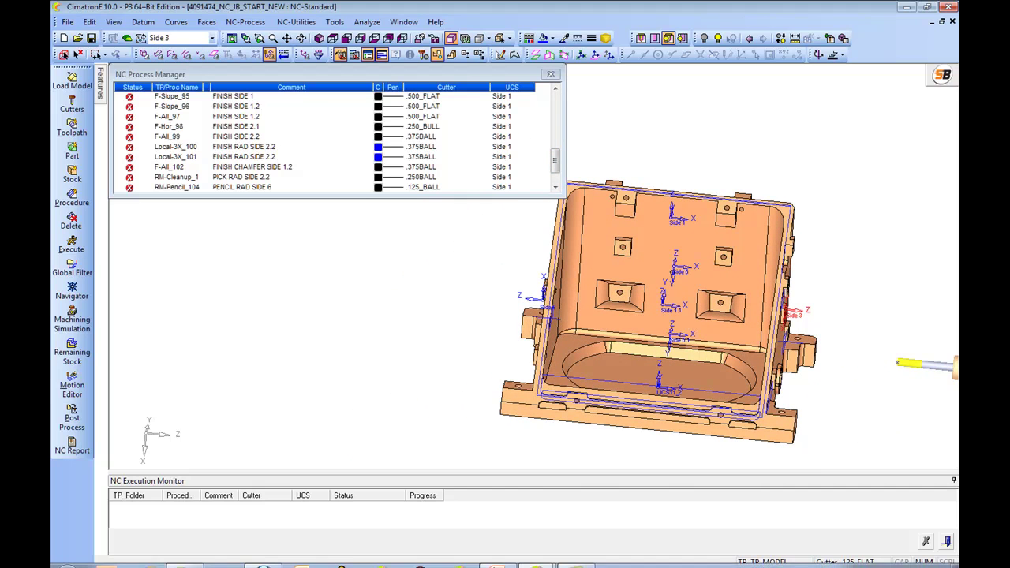
mouse_move(551, 561)
click(529, 535)
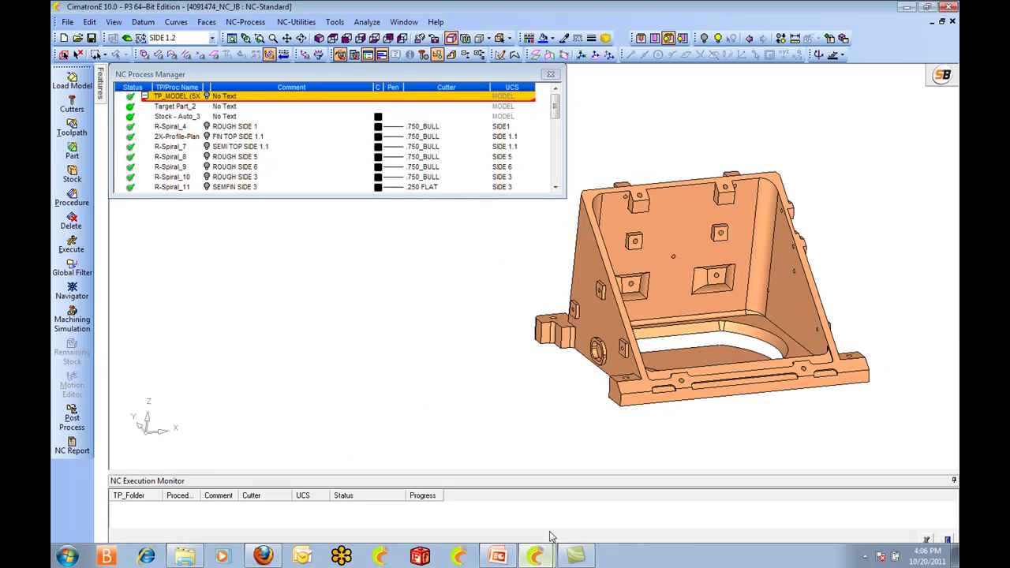
Display the reference toolpaths of R-Spiral_13 (SEMFIN SIDE 1.1) and R-Spiral_16 (PICK SIDE 3) one after the other
drag(555, 106, 558, 130)
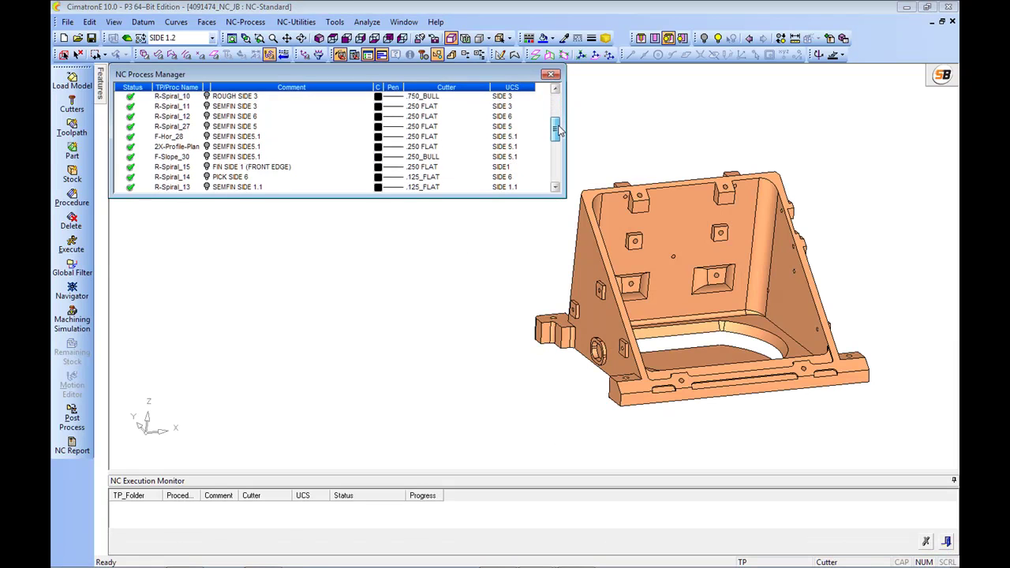
click(557, 187)
click(556, 188)
click(556, 187)
click(213, 161)
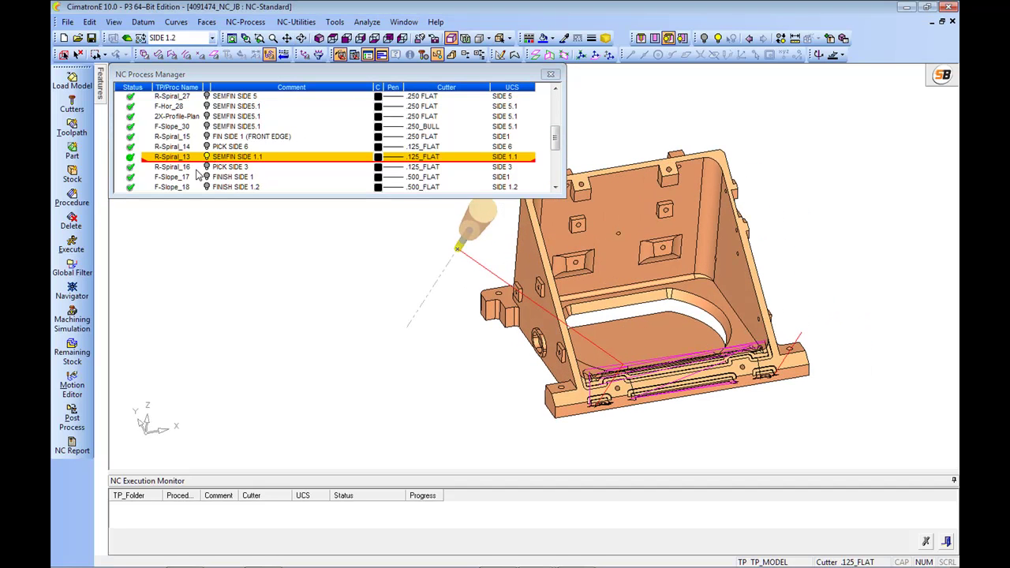
click(212, 166)
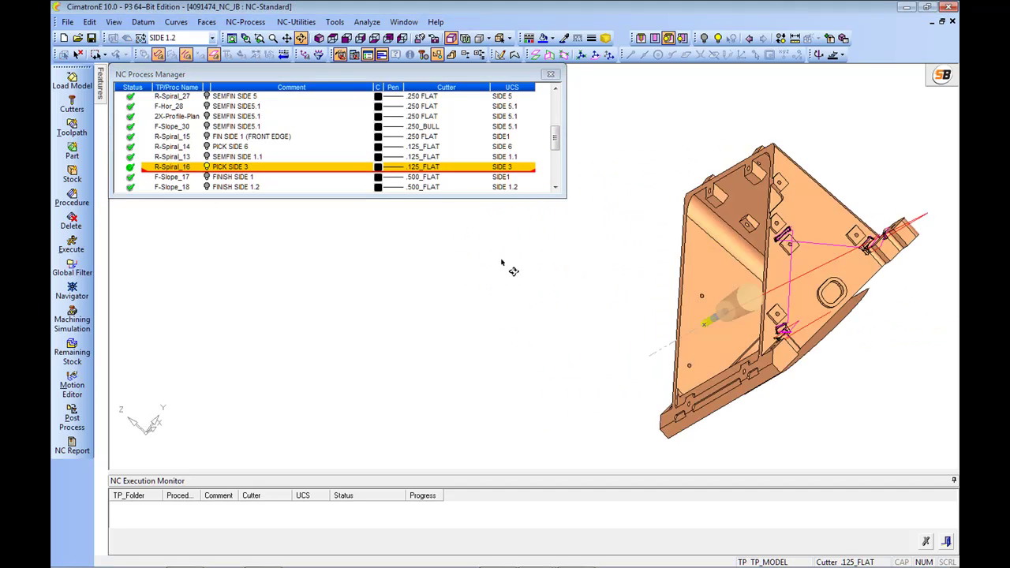
Display the F-Slope_17 (FINISH SIDE 1) toolpath and open the procedure to check its boundary, sharp edges and part surfaces
click(208, 177)
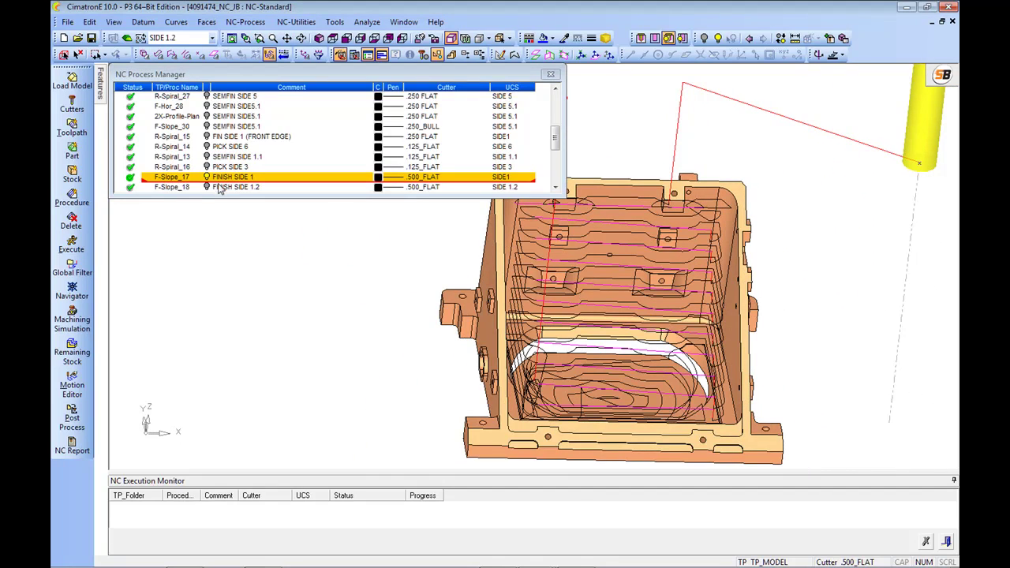
double_click(170, 181)
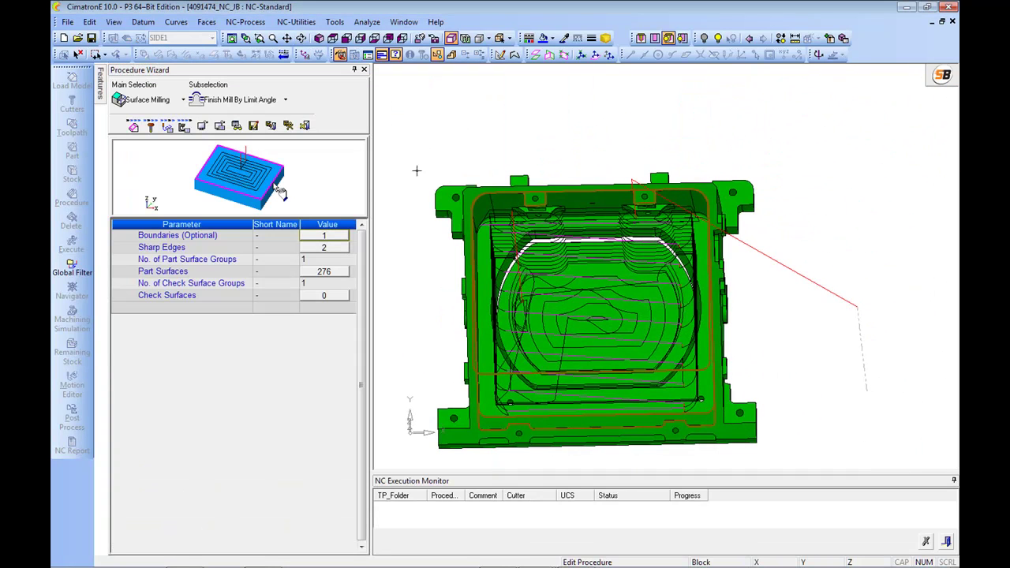
ctrl+drag(580, 242, 626, 260)
middle_click(468, 146)
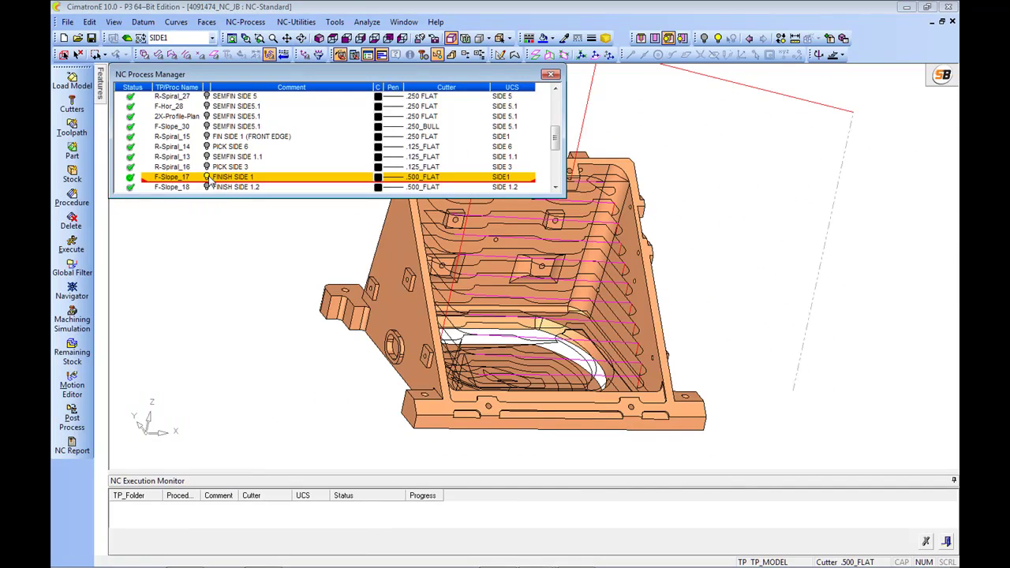
Replace the displayed F-Slope_17 toolpath with F-Slope_18 (FINISH SIDE 1.2), examine it in the cavity, and hide it
click(208, 178)
click(210, 187)
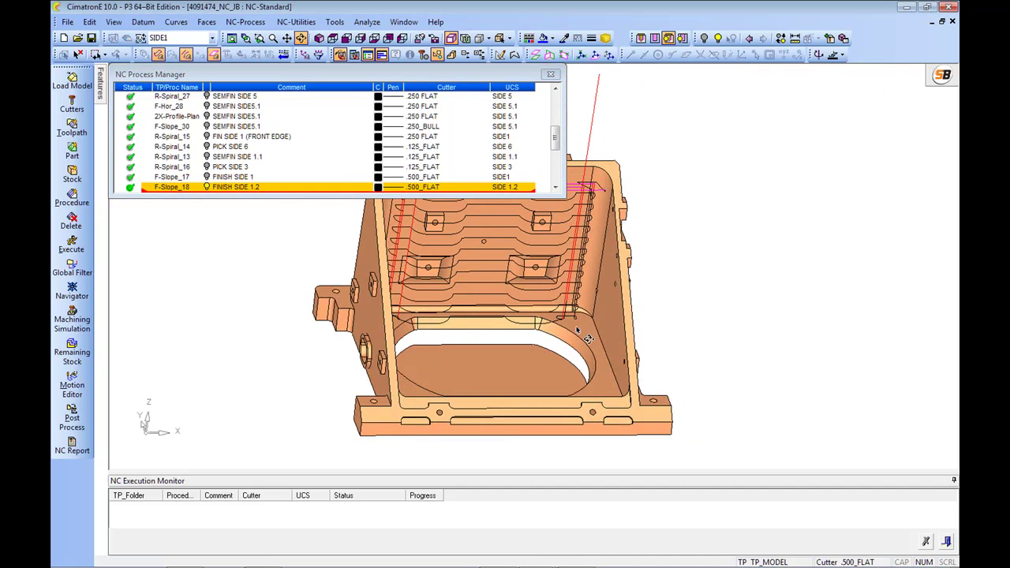
ctrl+drag(608, 301, 598, 346)
ctrl+drag(602, 314, 598, 229)
click(206, 188)
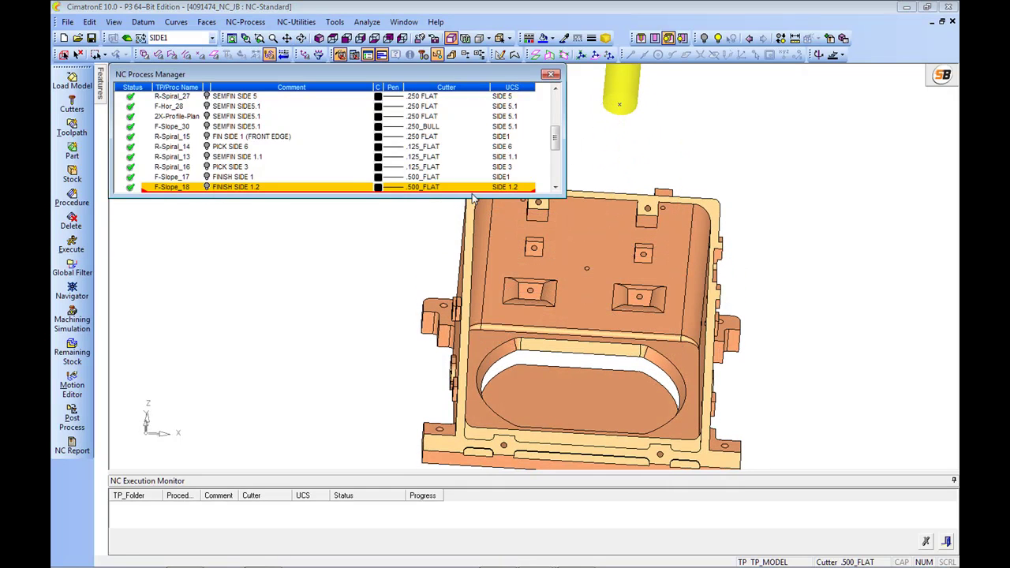
Examine the toolpaths of F-All_29 (FINISH SIDE 1.2) and F-Hor_20 (FINISH SIDE 2.1) one after the other
scroll(450, 177, down, 2)
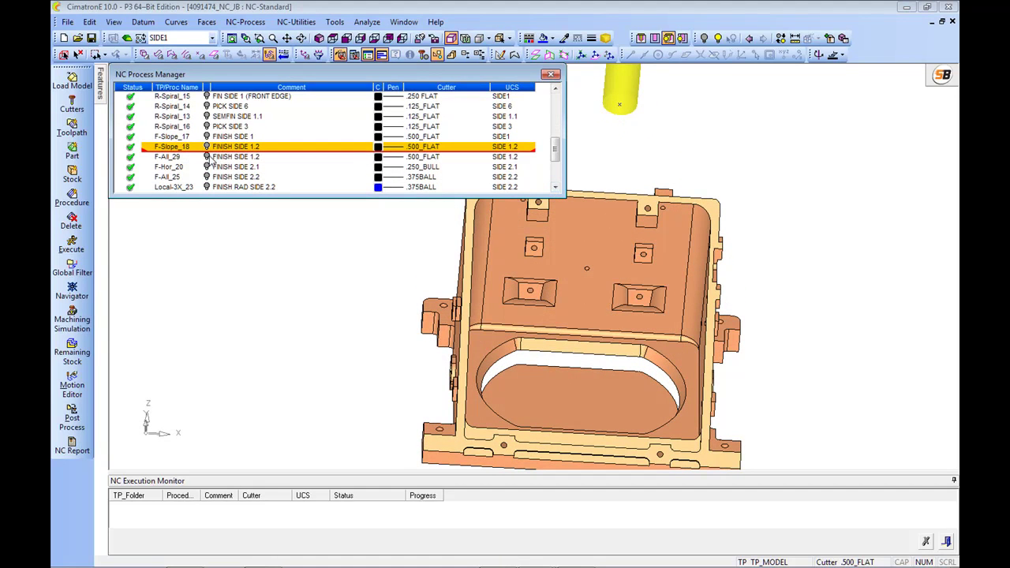
click(217, 158)
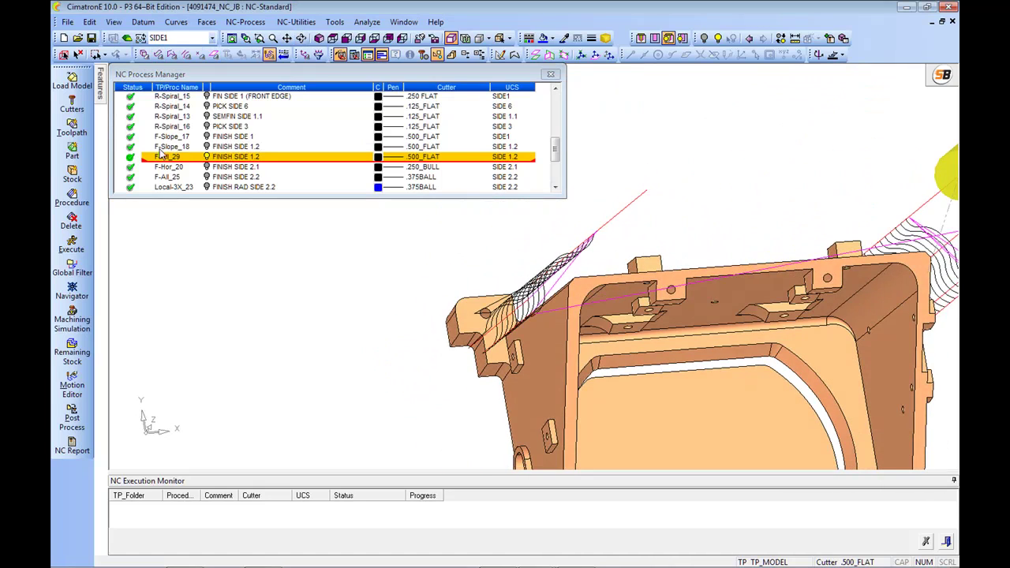
click(207, 167)
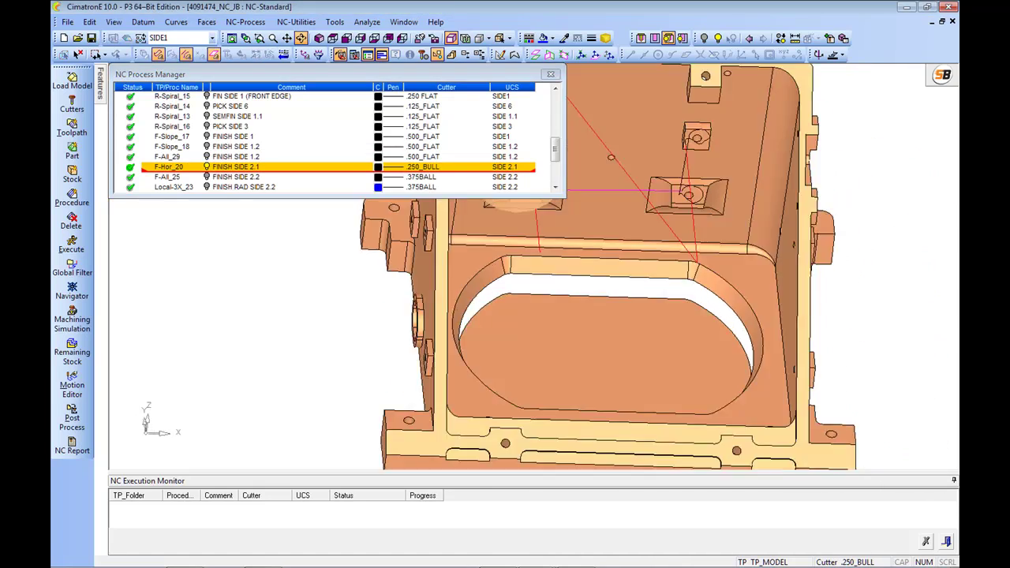
middle_drag(630, 284, 641, 381)
middle_drag(579, 310, 573, 332)
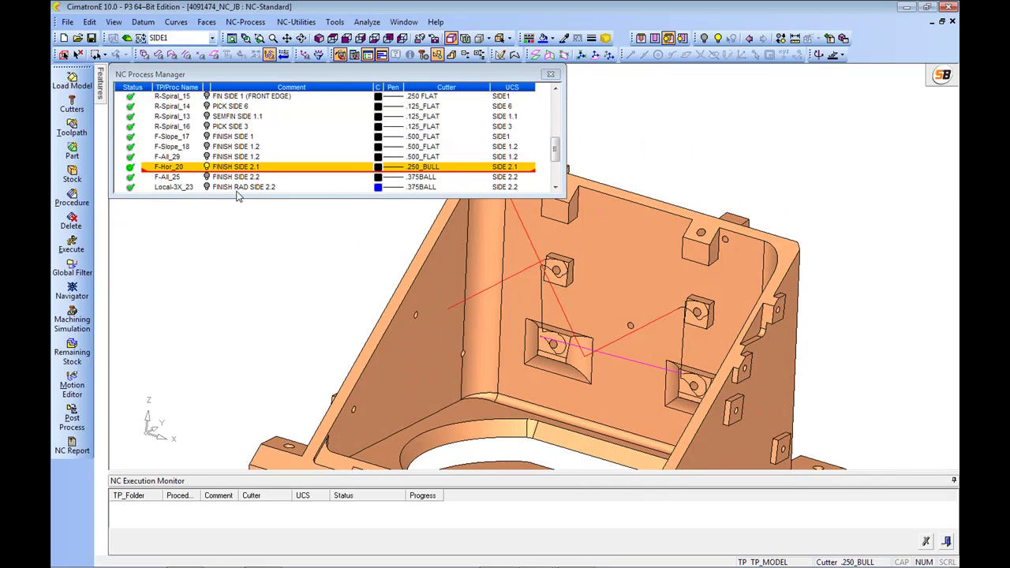
Examine the F-All_25 (FINISH SIDE 2.2) toolpath along the lower part of the cavity's back wall, then hide it
click(209, 177)
middle_drag(721, 332, 623, 300)
middle_drag(741, 318, 711, 300)
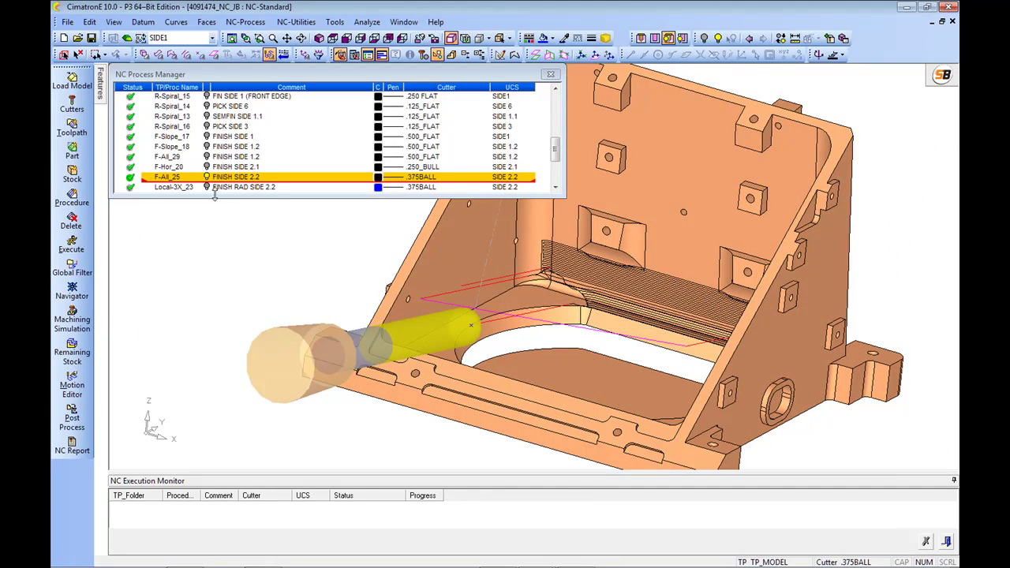
click(207, 177)
Display the Local-3X_23 (FINISH RAD SIDE 2.2) toolpath and examine it around the first recessed pocket
click(207, 187)
scroll(632, 303, down, 2)
middle_drag(632, 316, 673, 299)
scroll(655, 301, up, 5)
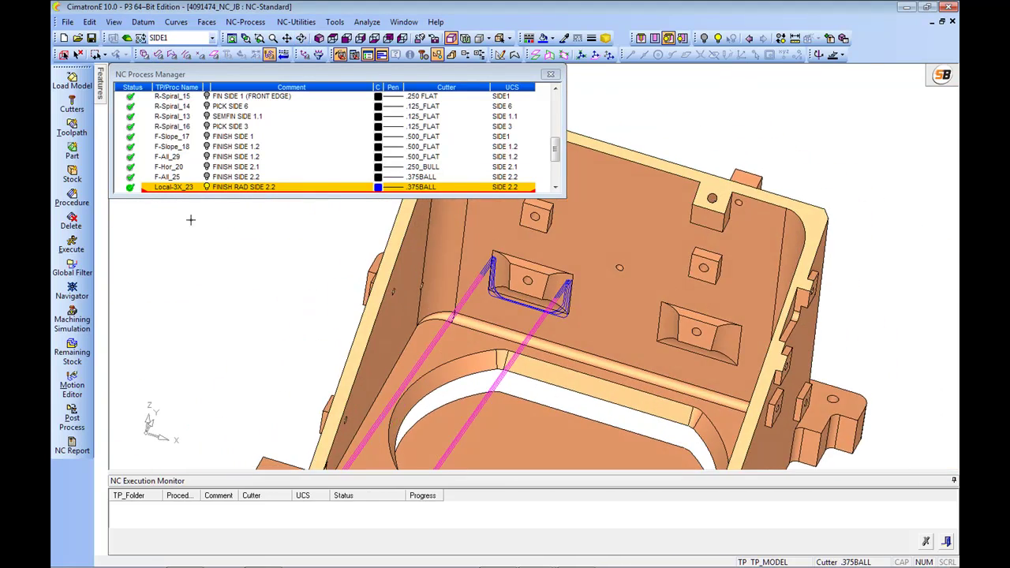
Show the Local-3X_24 toolpath together with Local-3X_23, examine both recessed pockets from several angles, and hide the toolpaths
click(555, 187)
click(555, 187)
click(208, 180)
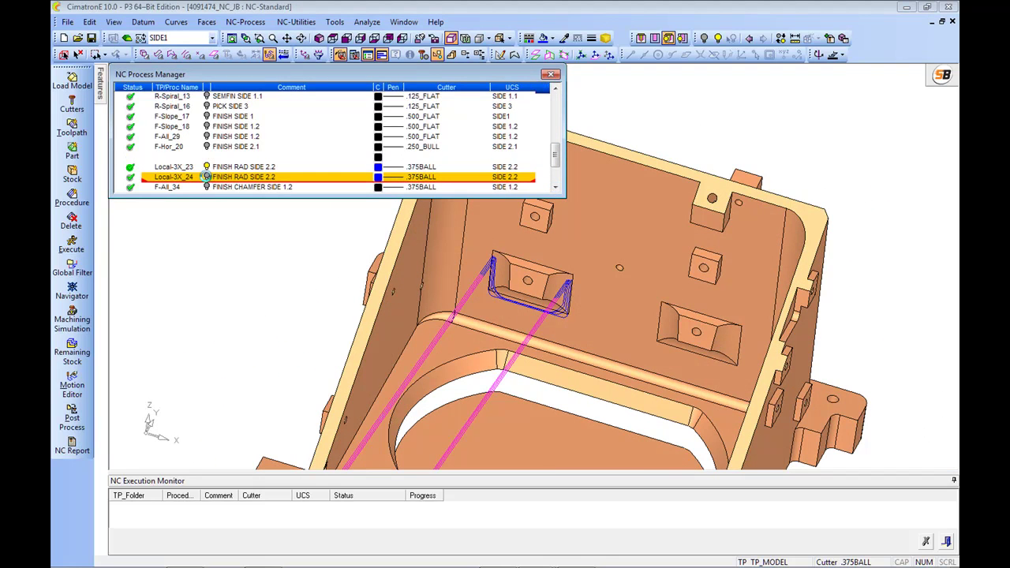
ctrl+right_drag(625, 278, 632, 338)
ctrl+middle_drag(632, 337, 679, 333)
ctrl+right_drag(679, 334, 606, 290)
ctrl+drag(605, 289, 548, 275)
ctrl+middle_drag(548, 275, 498, 252)
ctrl+right_drag(497, 253, 508, 340)
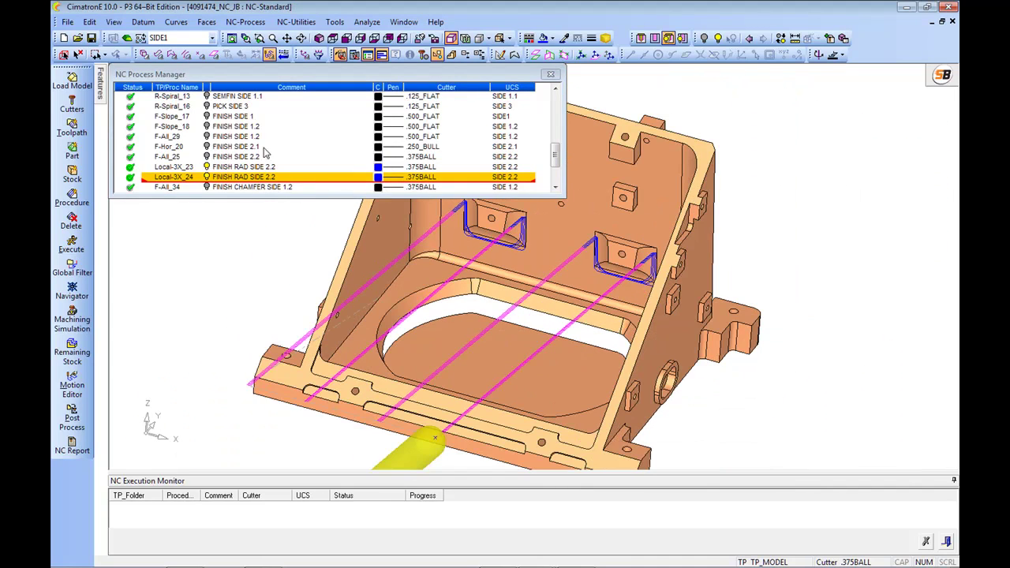
click(207, 178)
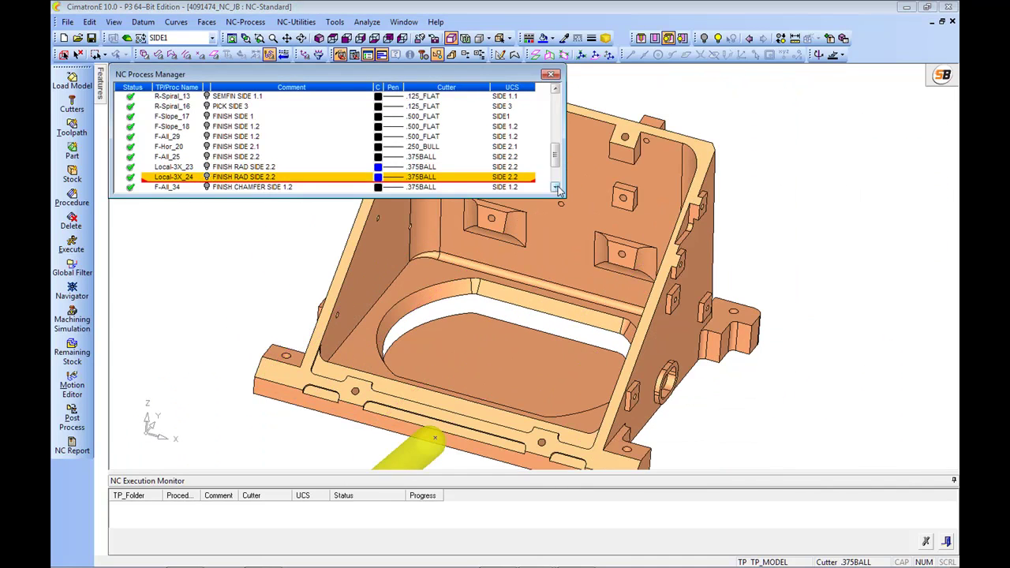
Examine the F-All_34 (FINISH CHAMFER SIDE 1.2) toolpath around the base opening and the PICK RAD SIDE 2.2 cleanup toolpath
click(556, 189)
click(555, 189)
click(190, 167)
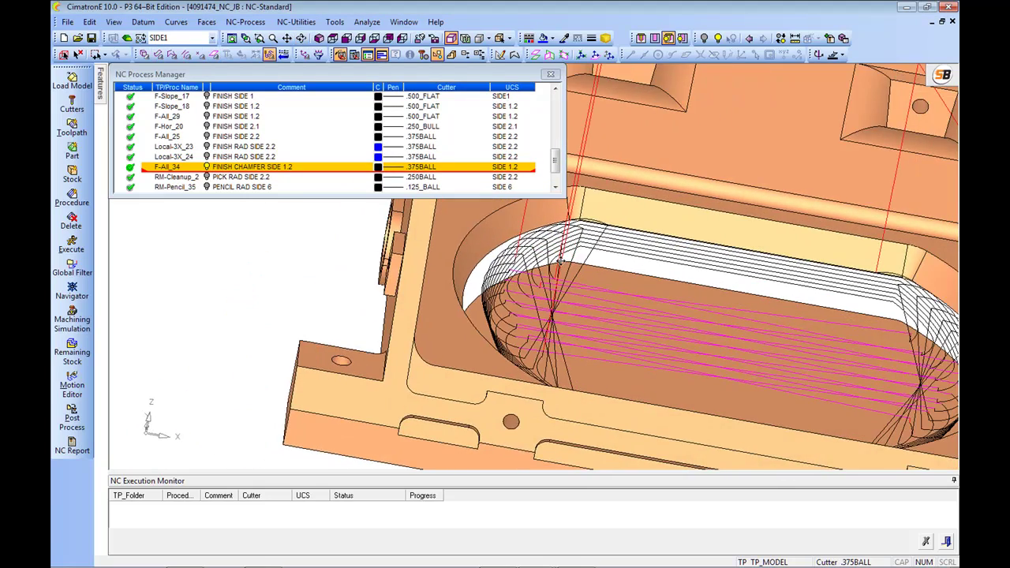
ctrl+drag(630, 275, 737, 278)
middle_drag(705, 267, 619, 255)
ctrl+middle_drag(559, 272, 564, 297)
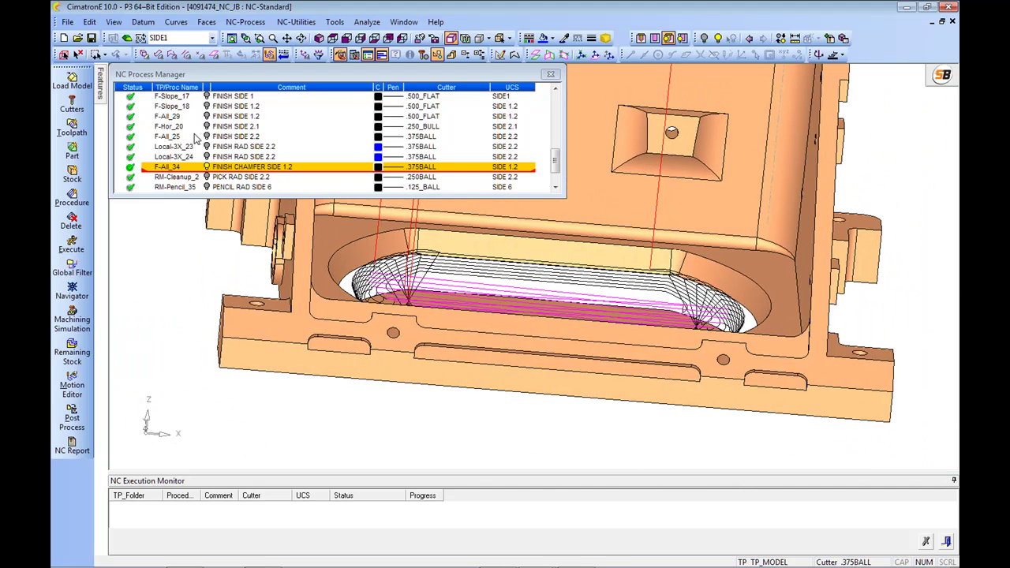
click(189, 176)
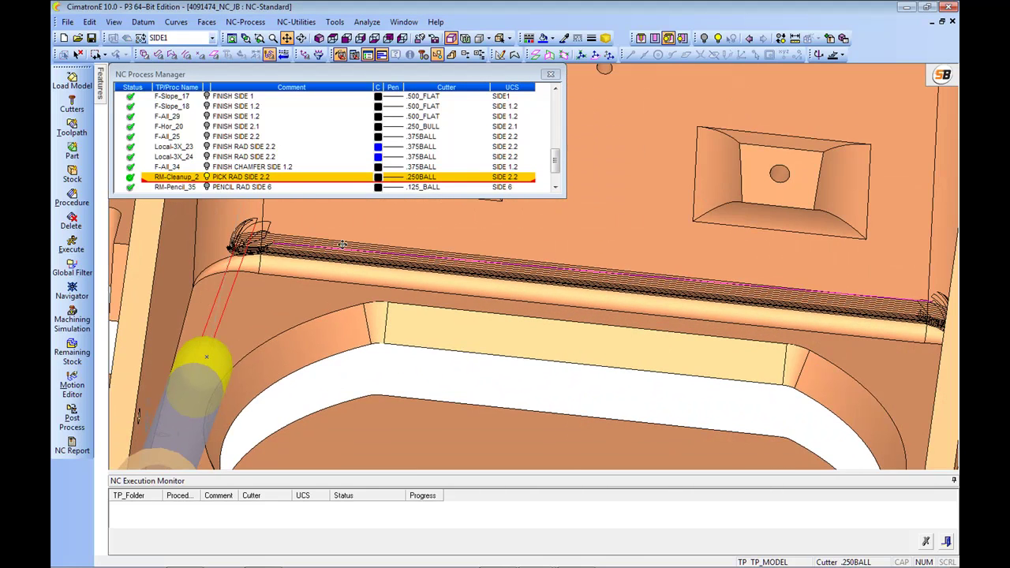
ctrl+right_drag(579, 294, 656, 481)
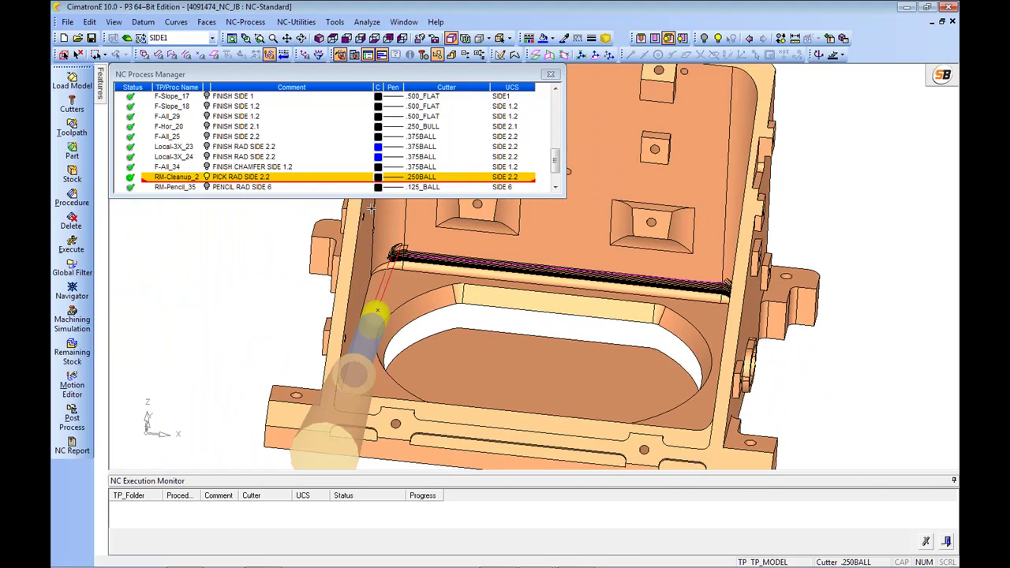
Display the RM-Pencil_35 (PENCIL RAD SIDE 6) toolpath and examine it along the radii on the housing's side
click(209, 187)
ctrl+drag(665, 303, 570, 334)
ctrl+middle_drag(570, 334, 442, 356)
ctrl+drag(442, 357, 569, 308)
ctrl+right_drag(568, 307, 715, 343)
ctrl+drag(715, 343, 576, 276)
ctrl+middle_drag(576, 276, 724, 354)
ctrl+drag(724, 355, 697, 333)
ctrl+right_drag(708, 341, 708, 348)
ctrl+middle_drag(708, 349, 635, 299)
Open RM-Pencil_35 and check which faces serve as part and check surfaces around the lugs' fillets, then leave the procedure
double_click(175, 188)
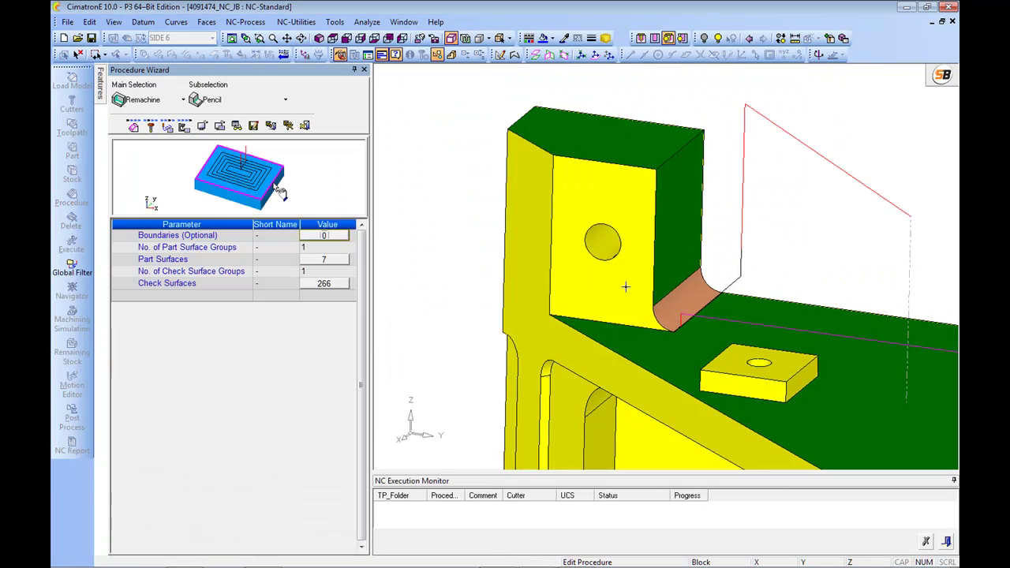
middle_drag(742, 328, 704, 319)
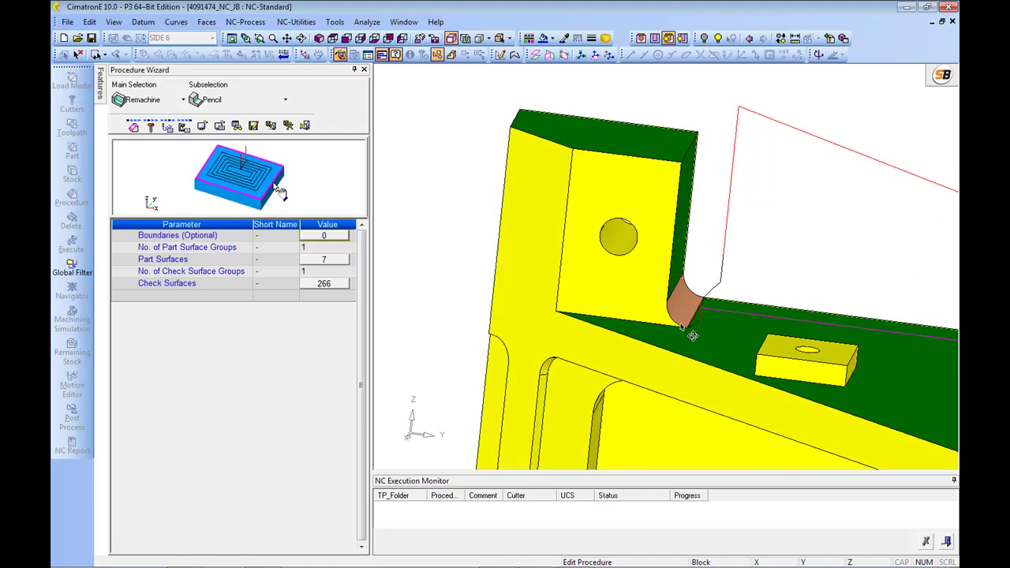
ctrl+right_drag(722, 316, 686, 395)
middle_drag(686, 395, 743, 300)
ctrl+right_drag(743, 300, 574, 207)
middle_drag(573, 207, 558, 257)
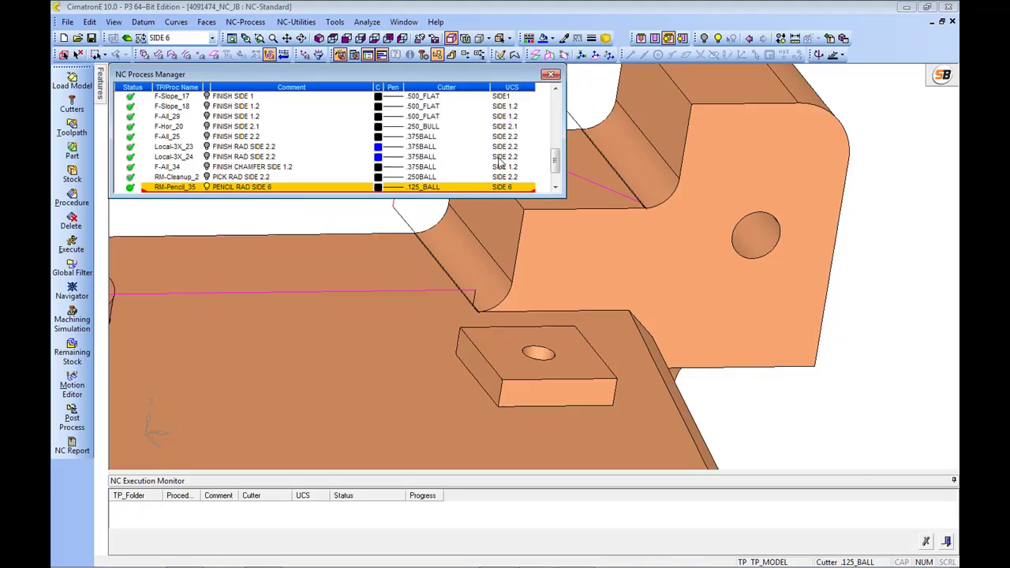
Hide the RM-Pencil_35 toolpath and examine the RM-Pencil_36 (PENCIL RAD SIDE 3) toolpath on the opposite side wall
scroll(386, 434, down, 3)
click(206, 188)
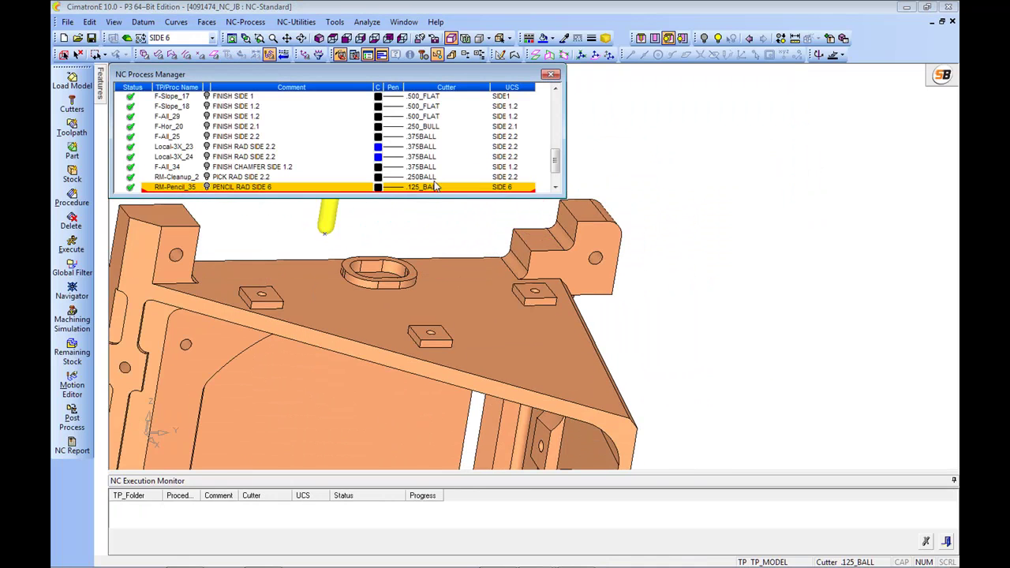
click(555, 188)
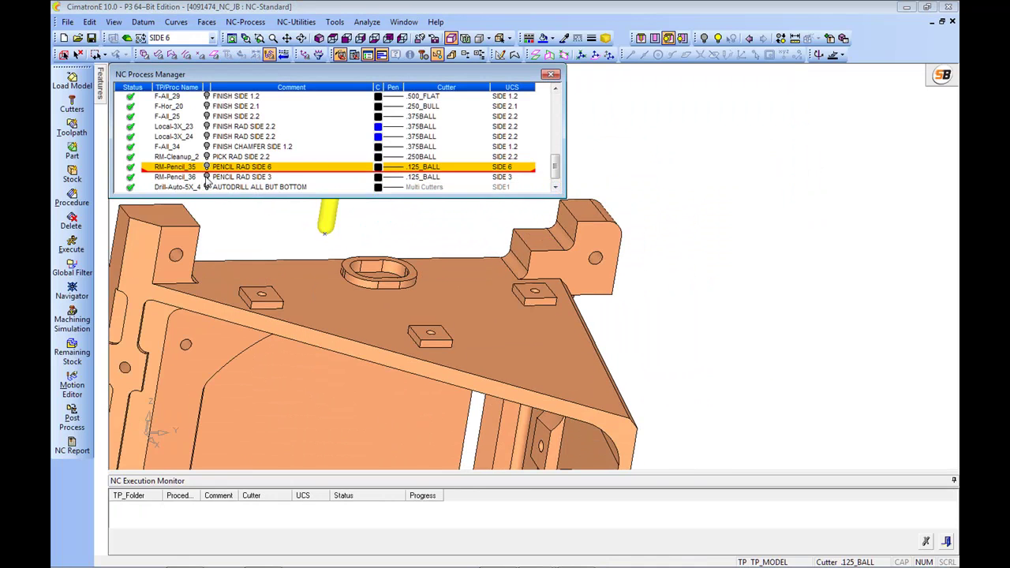
click(206, 179)
ctrl+drag(715, 336, 751, 280)
ctrl+middle_drag(701, 247, 798, 330)
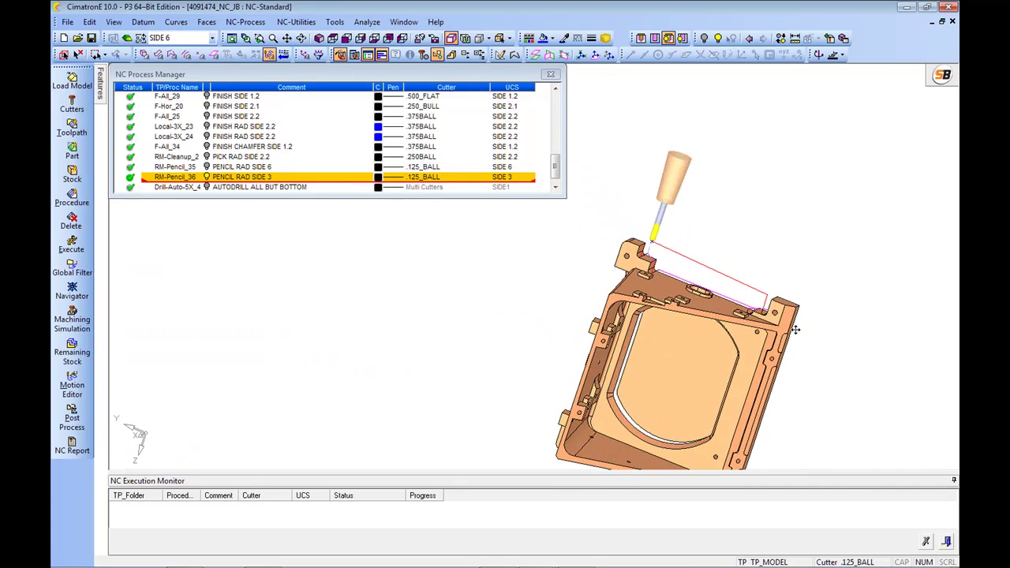
Examine the RM-Pencil_36 (PENCIL RAD SIDE 3) toolpath beside the side wall's small bosses, and hide it
ctrl+right_drag(797, 330, 904, 265)
ctrl+middle_drag(904, 264, 585, 278)
ctrl+middle_drag(940, 430, 739, 373)
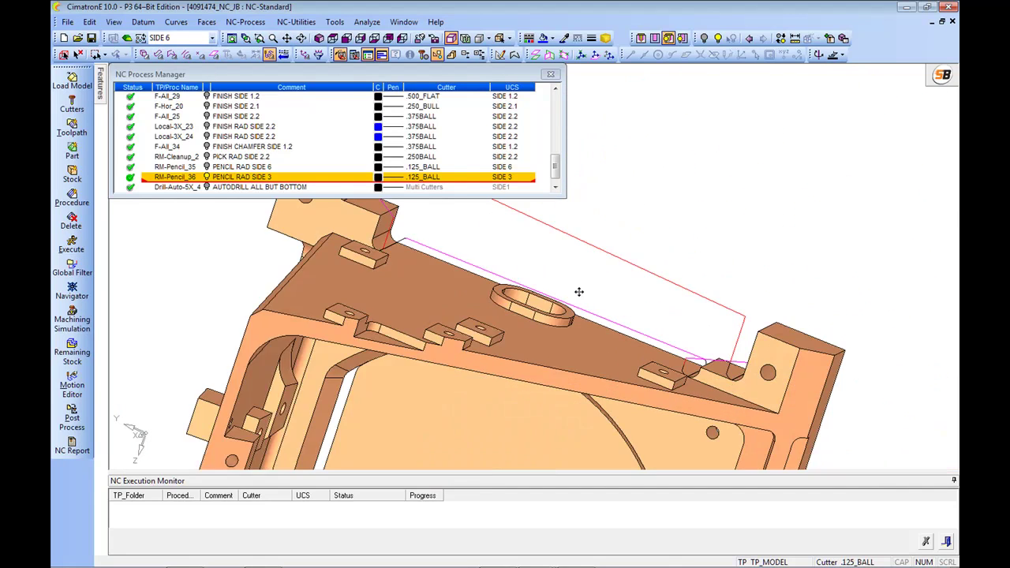
ctrl+drag(739, 374, 797, 388)
click(209, 177)
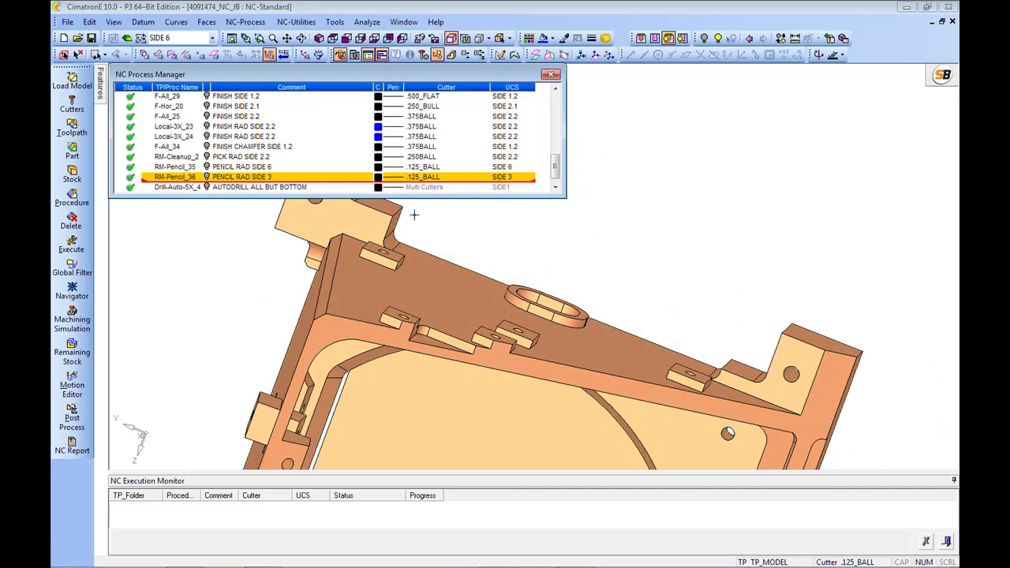
drag(556, 171, 557, 174)
ctrl+right_drag(616, 237, 658, 282)
ctrl+drag(658, 282, 691, 314)
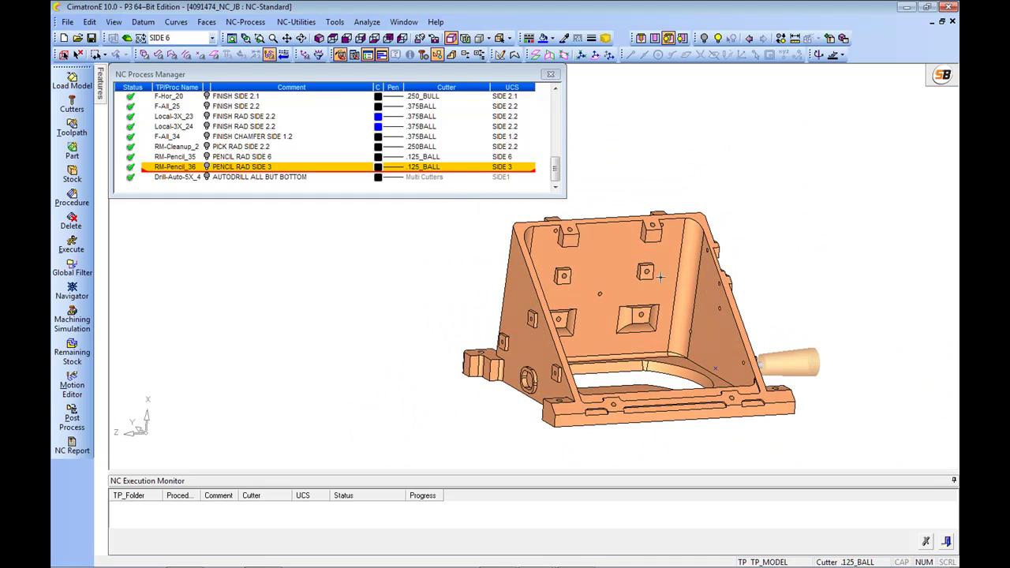
Open the AUTODRILL ALL BUT BOTTOM procedure, review its hole groups and drilling sequences, and leave it
click(168, 179)
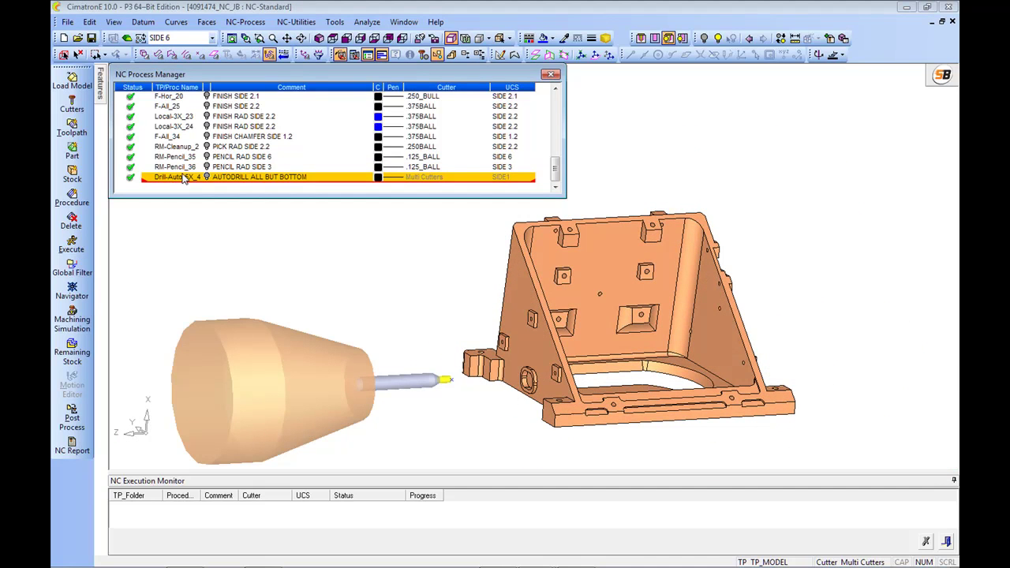
click(176, 179)
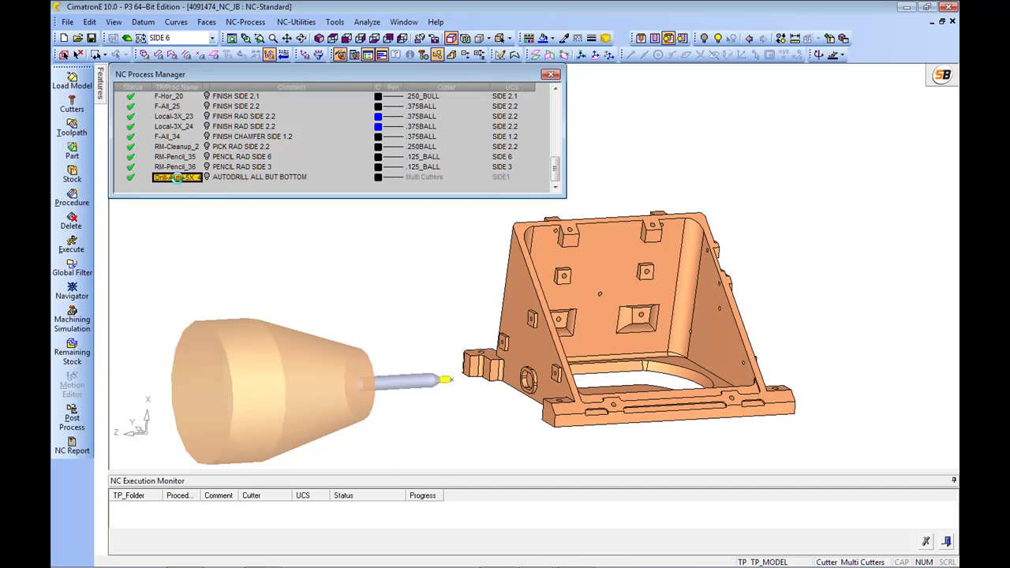
double_click(177, 179)
ctrl+middle_drag(516, 206, 453, 160)
ctrl+right_drag(453, 160, 532, 284)
ctrl+middle_drag(532, 283, 542, 301)
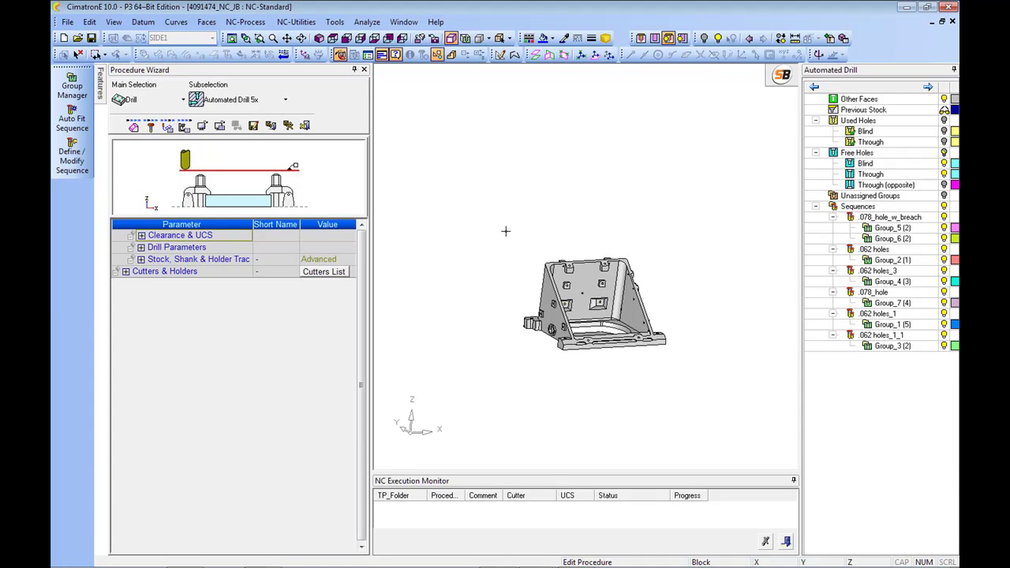
right_click(491, 229)
click(281, 265)
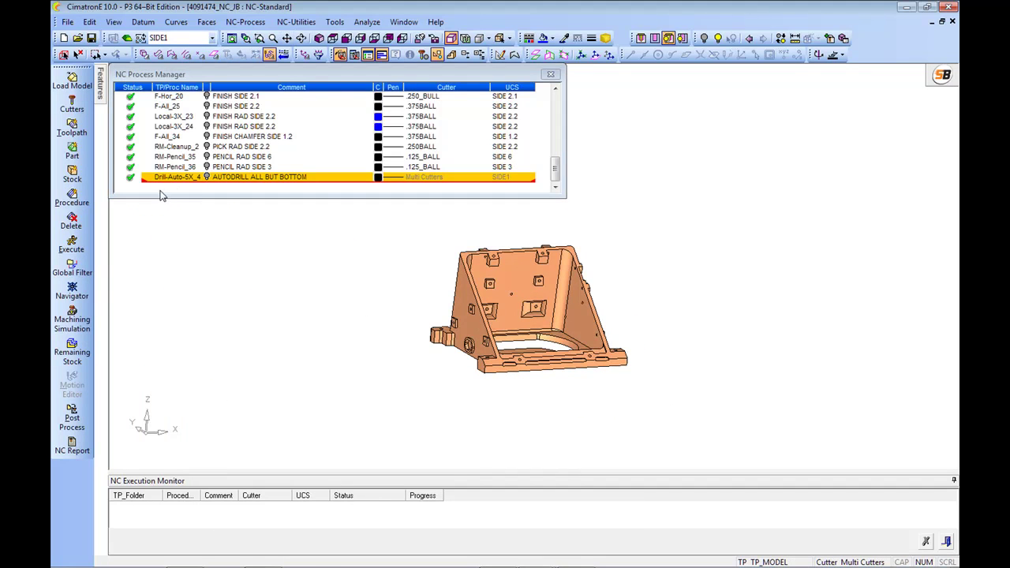
Delete the AUTODRILL ALL BUT BOTTOM drilling procedure from the process list
right_click(174, 181)
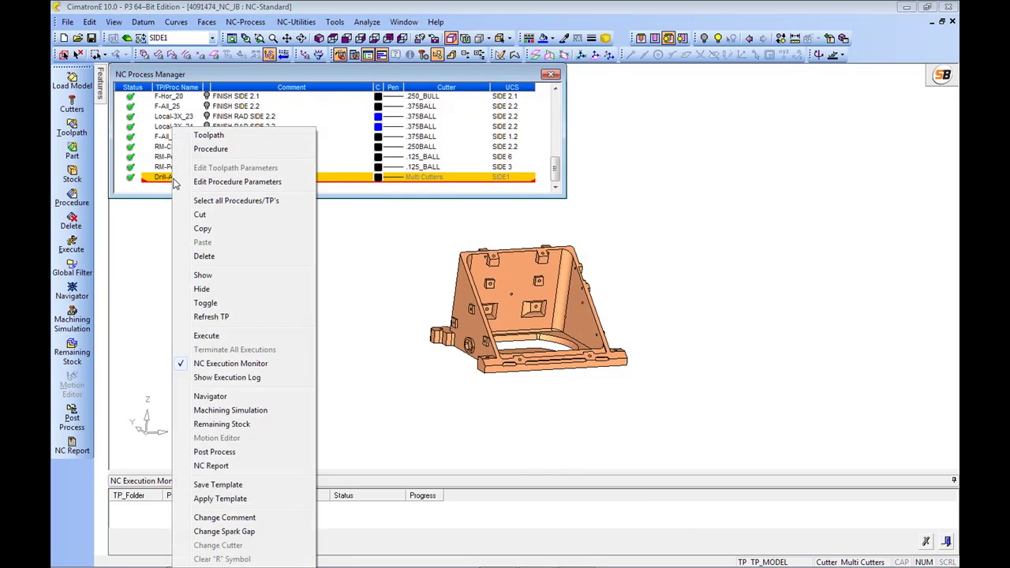
click(204, 257)
click(294, 165)
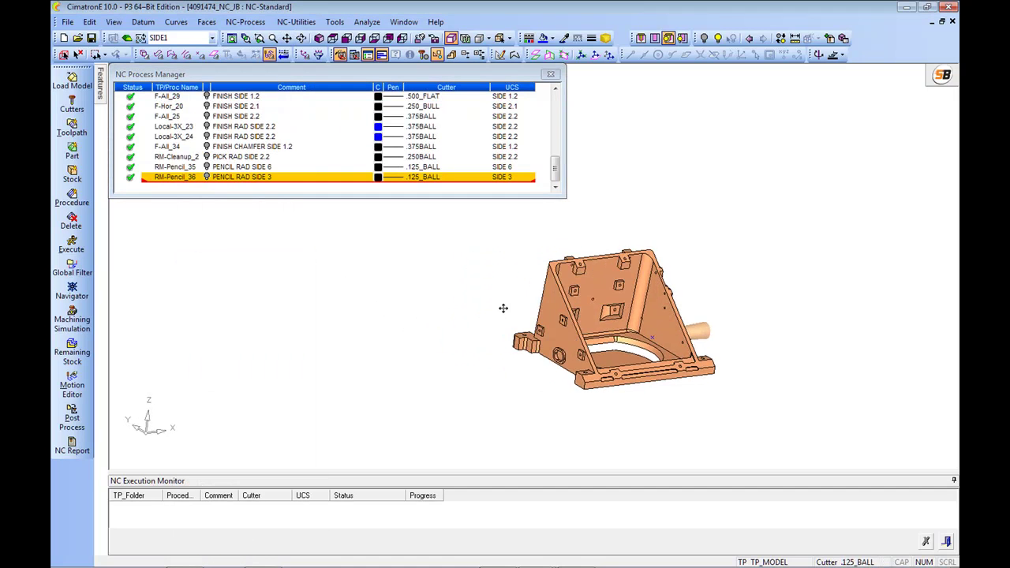
Start a new Automated Drill 5x procedure on UCS SIDE1 and look over the free holes on the housing
ctrl+drag(590, 328, 638, 280)
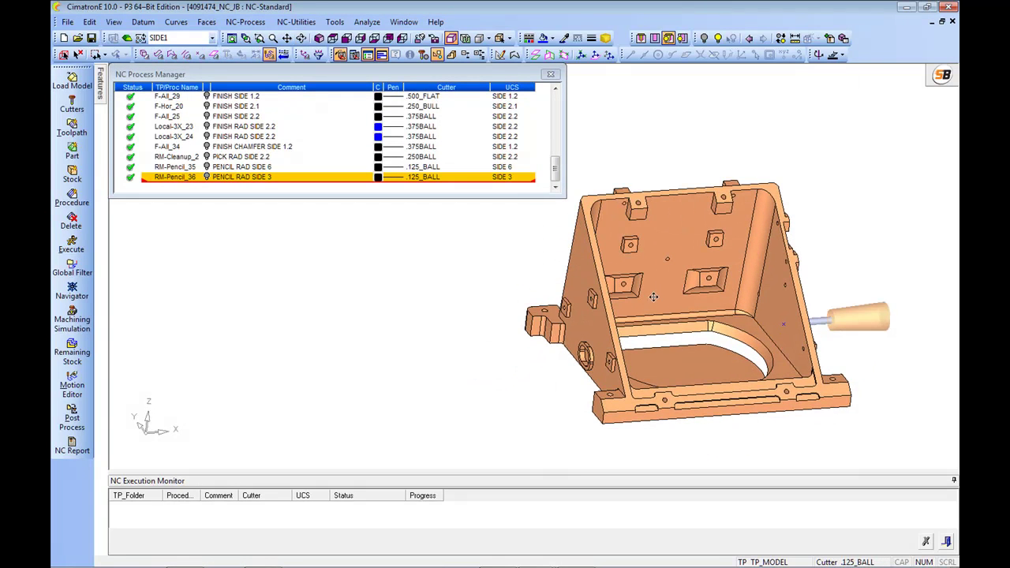
click(72, 199)
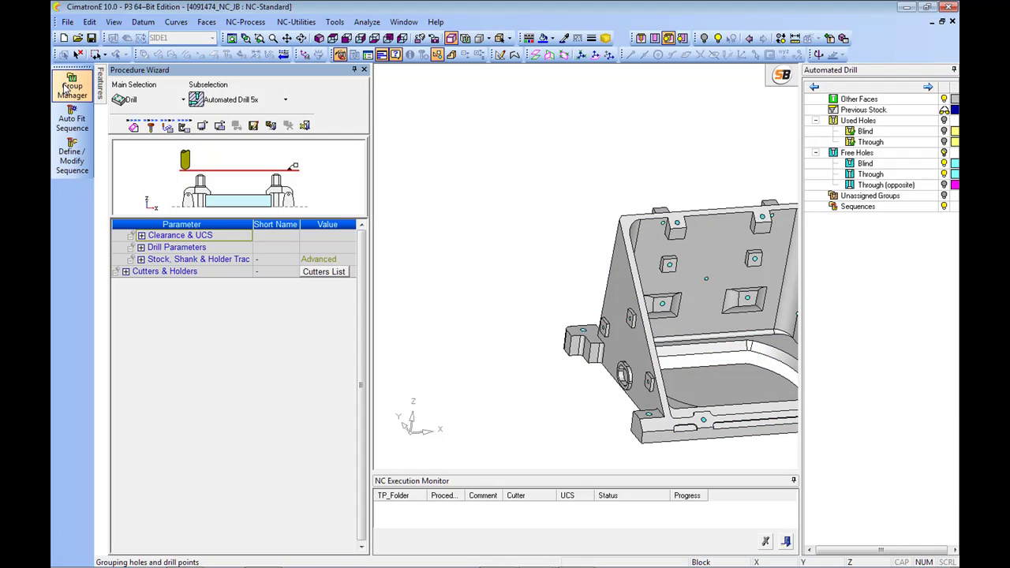
scroll(594, 225, up, 5)
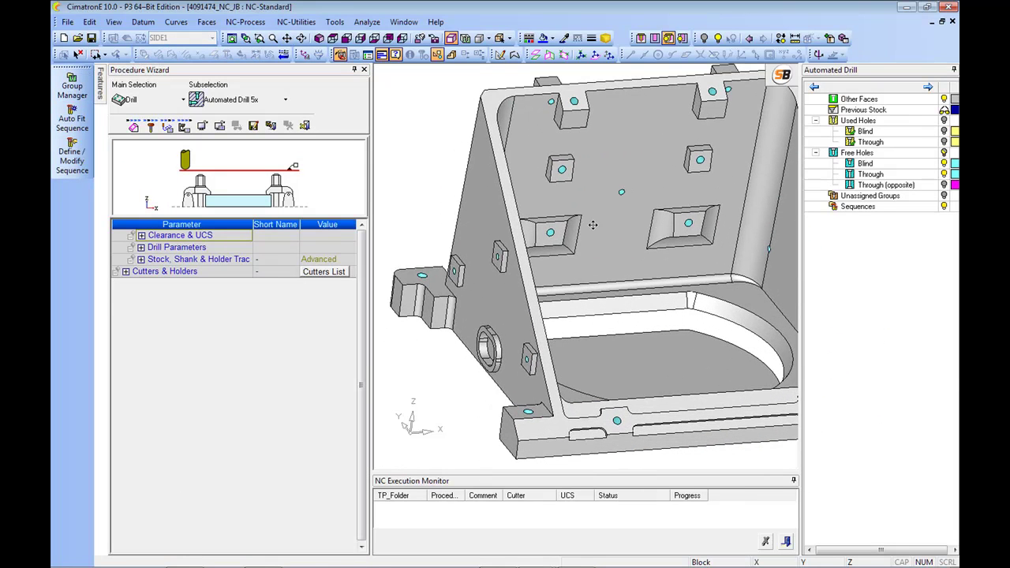
middle_drag(597, 227, 554, 192)
ctrl+middle_drag(563, 307, 591, 340)
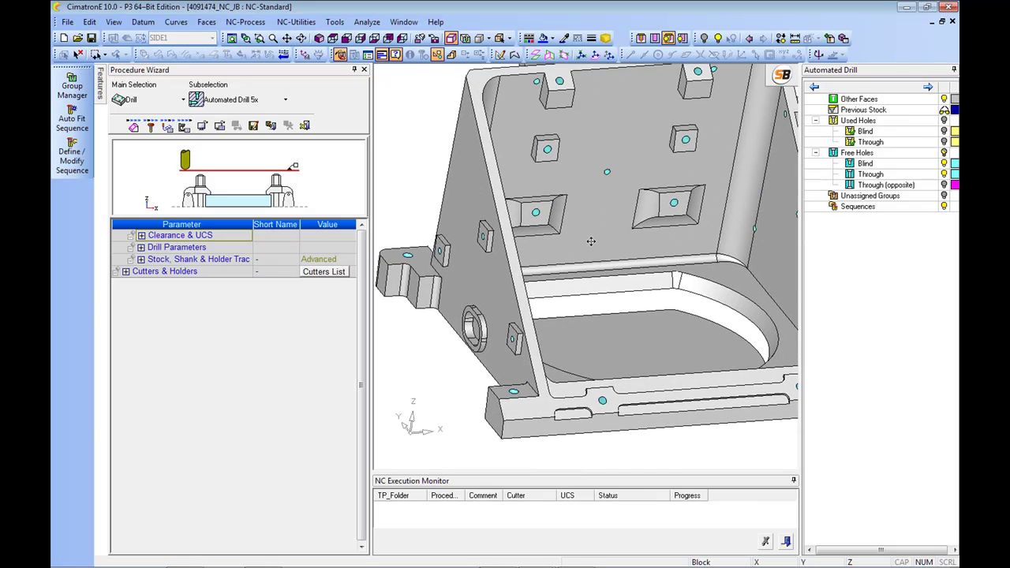
ctrl+right_drag(592, 339, 637, 382)
ctrl+middle_drag(636, 382, 604, 375)
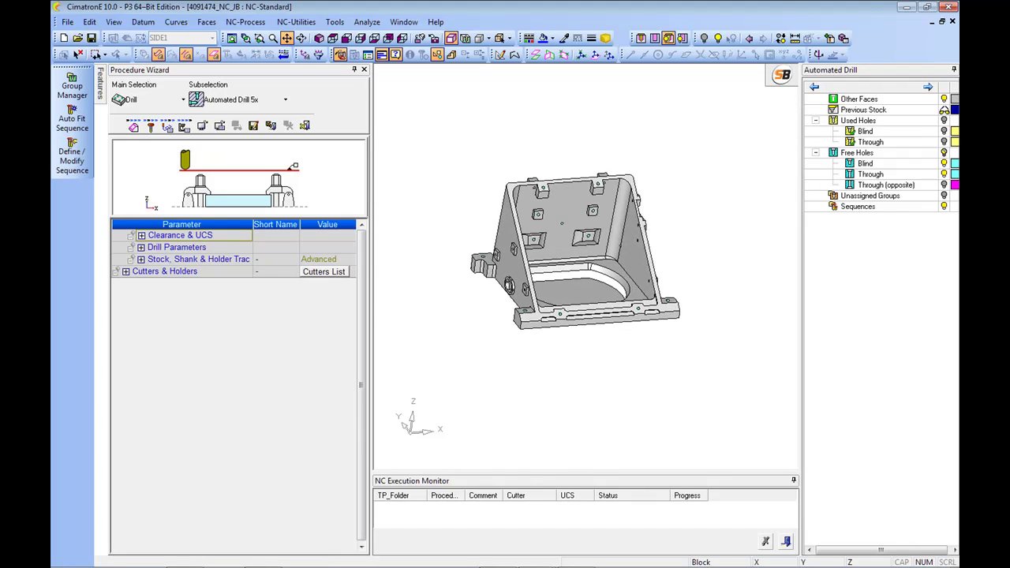
Start grouping holes and select all the free holes on the whole housing
click(72, 90)
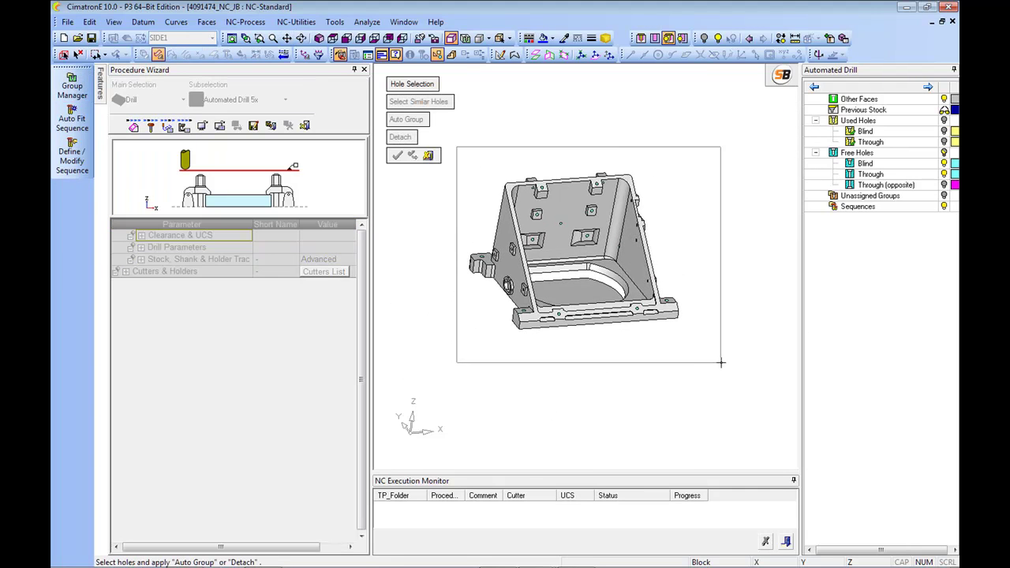
middle_drag(480, 230, 552, 324)
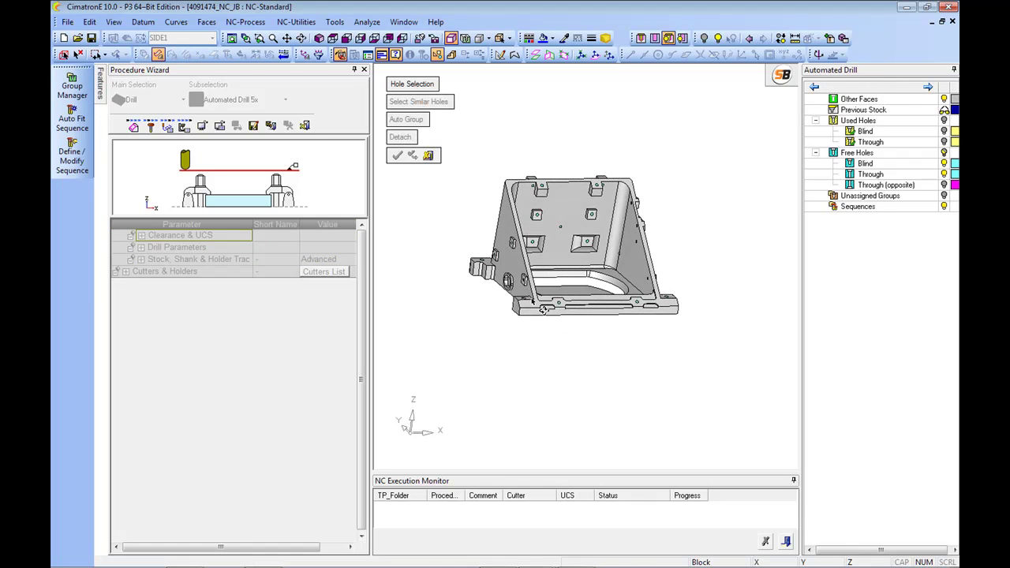
drag(455, 150, 734, 401)
Remove the vertical through hole in the rear lug on the positive-X side from the hole selection
ctrl+right_drag(699, 425, 530, 377)
ctrl+middle_drag(530, 376, 722, 316)
ctrl+middle_drag(581, 334, 557, 420)
ctrl+right_drag(557, 420, 532, 343)
ctrl+drag(532, 343, 589, 398)
ctrl+middle_drag(588, 398, 610, 333)
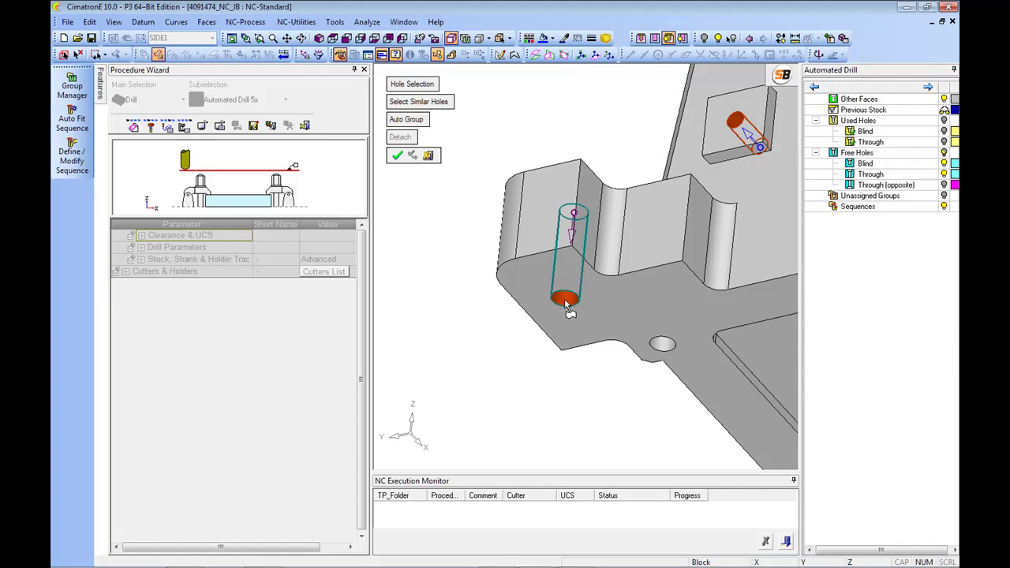
Remove the vertical hole in the front base foot on the positive-X side from the hole selection
ctrl+right_drag(596, 230, 666, 402)
ctrl+middle_drag(742, 415, 640, 340)
ctrl+middle_drag(727, 462, 584, 328)
middle_drag(598, 267, 696, 284)
ctrl+drag(659, 246, 676, 284)
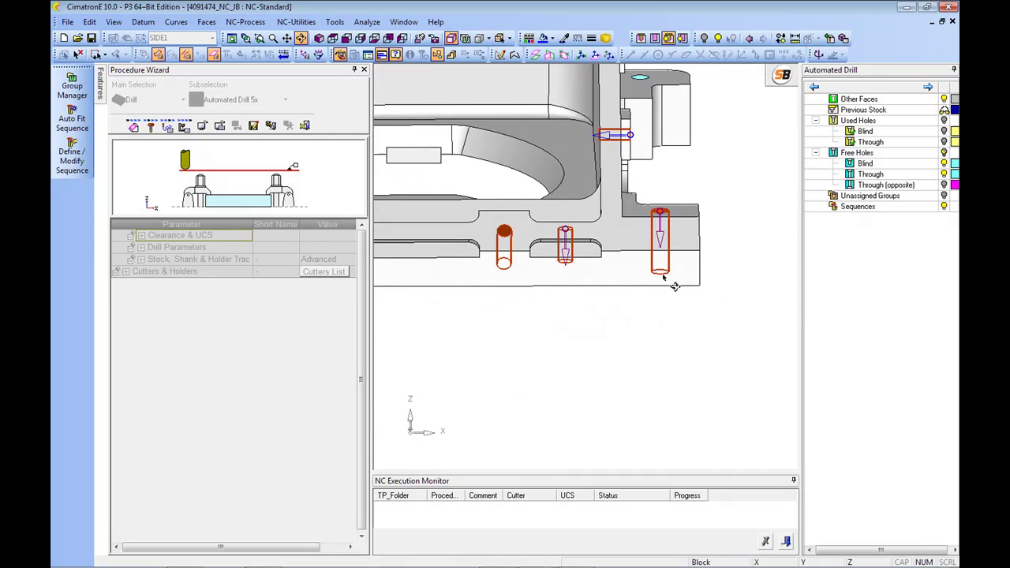
ctrl+right_drag(676, 284, 679, 219)
ctrl+middle_drag(679, 219, 614, 241)
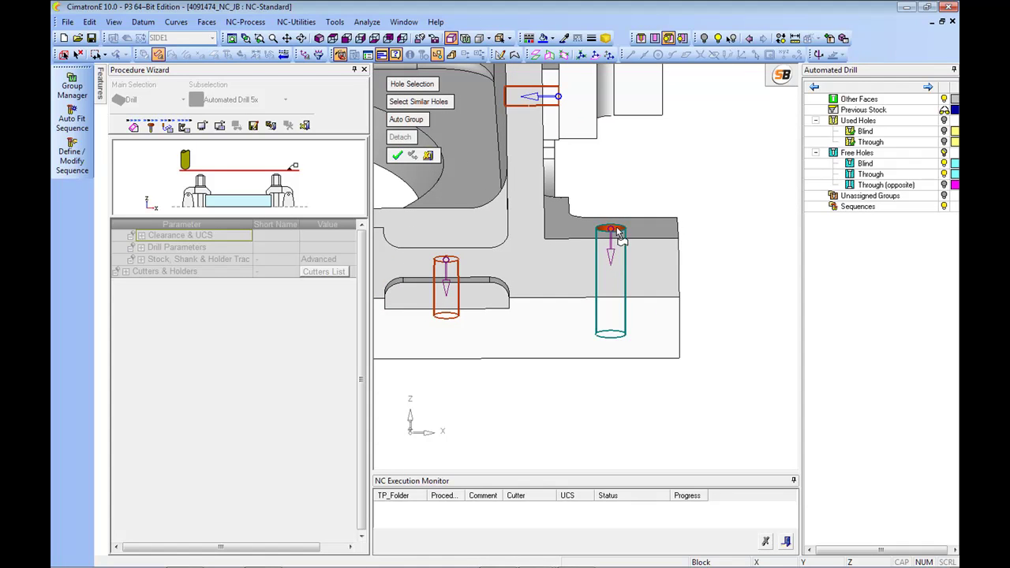
ctrl+right_drag(641, 223, 641, 260)
ctrl+drag(641, 261, 600, 308)
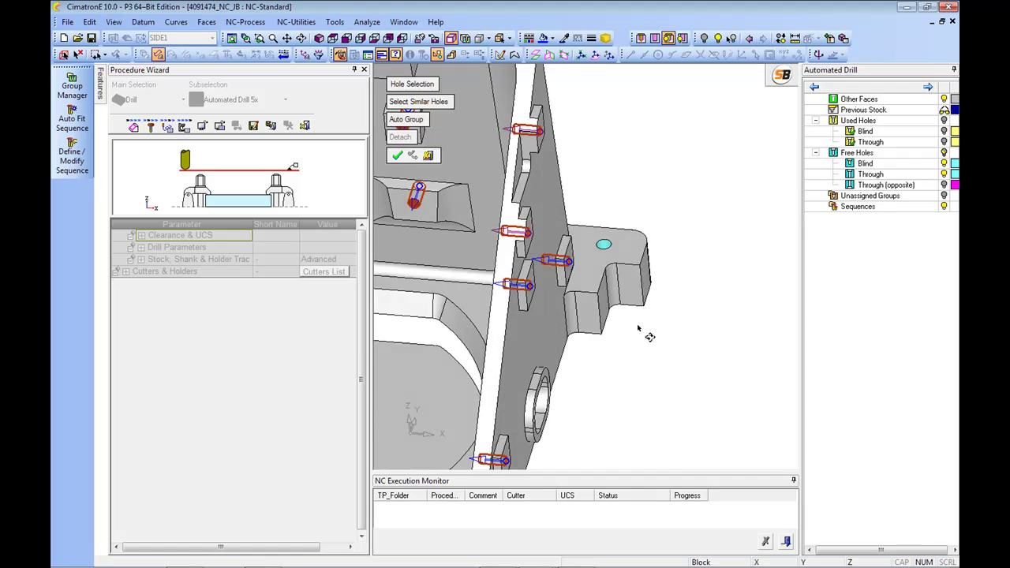
Check the drilling directions of the holes around the rear lug and the base's underside
ctrl+right_drag(600, 308, 600, 347)
ctrl+middle_drag(600, 347, 672, 304)
ctrl+drag(641, 354, 641, 383)
ctrl+middle_drag(576, 347, 649, 358)
ctrl+drag(649, 358, 657, 173)
middle_drag(656, 173, 624, 344)
middle_drag(612, 309, 550, 313)
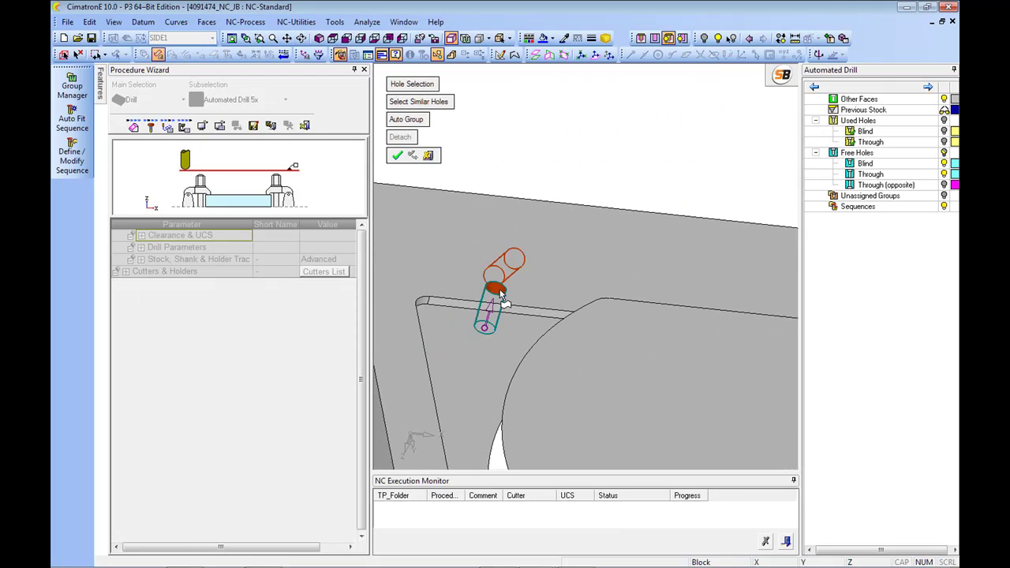
Leave the opposite rear lug's through hole out of the selection and automatically group the remaining selected holes
scroll(566, 223, down, 2)
middle_drag(567, 222, 394, 207)
scroll(589, 332, up, 3)
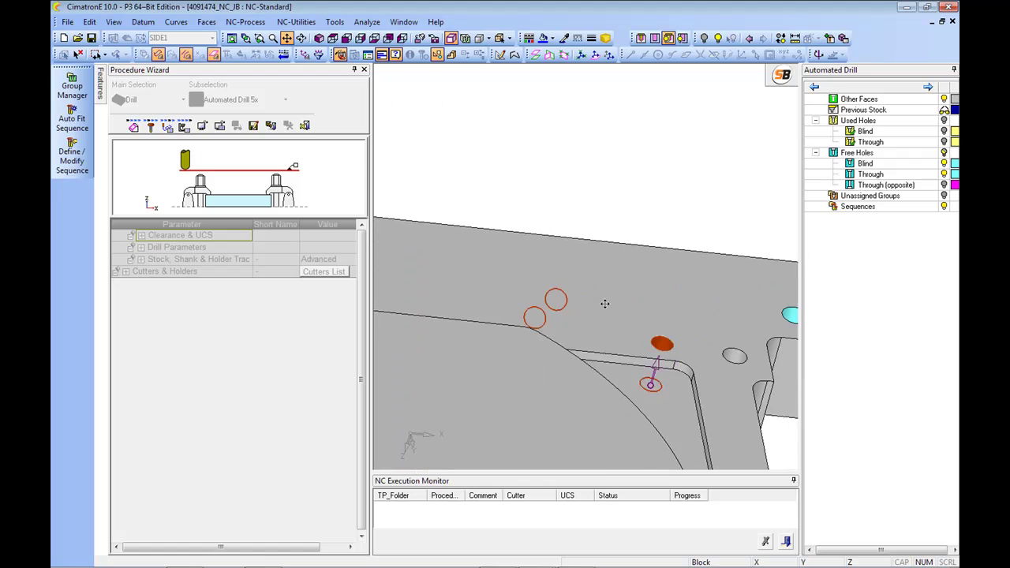
middle_drag(697, 330, 548, 308)
scroll(593, 275, down, 5)
mouse_move(592, 275)
middle_down()
mouse_move(588, 371)
mouse_move(553, 340)
mouse_move(604, 282)
middle_up()
scroll(604, 282, up, 2)
mouse_move(616, 331)
middle_down()
mouse_move(631, 292)
mouse_move(631, 369)
mouse_move(641, 324)
mouse_move(584, 320)
mouse_move(588, 335)
mouse_move(616, 313)
mouse_move(620, 371)
mouse_move(591, 332)
mouse_move(627, 345)
middle_up()
scroll(616, 313, down, 2)
scroll(632, 347, up, 2)
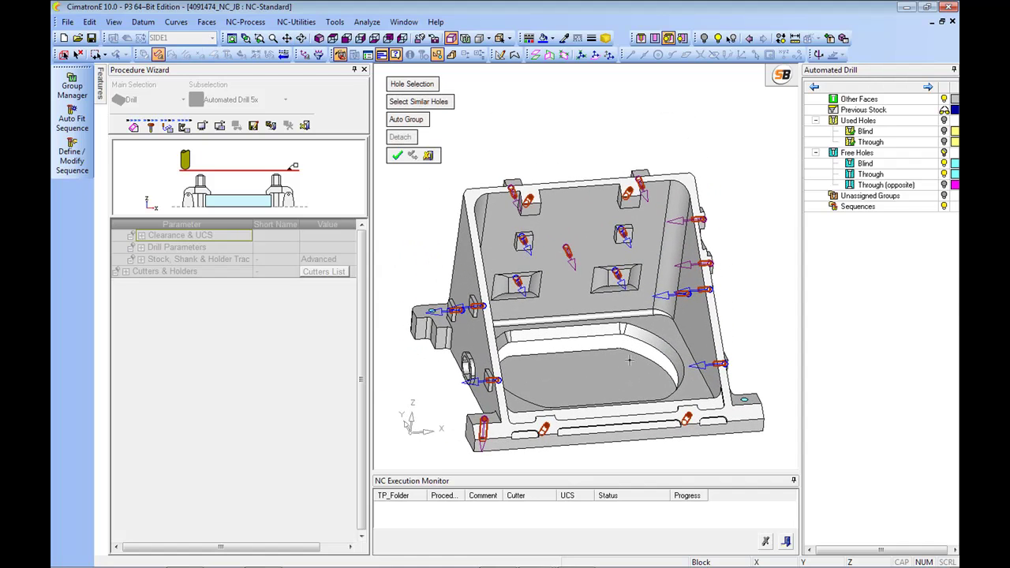
middle_click(630, 360)
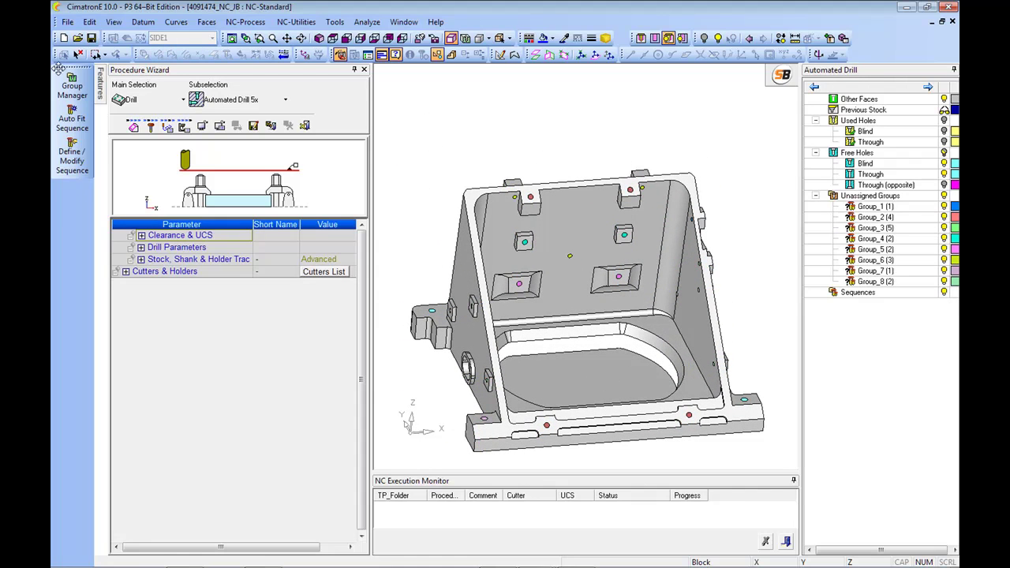
Auto-fit drilling sequences to all the unassigned hole groups
click(71, 121)
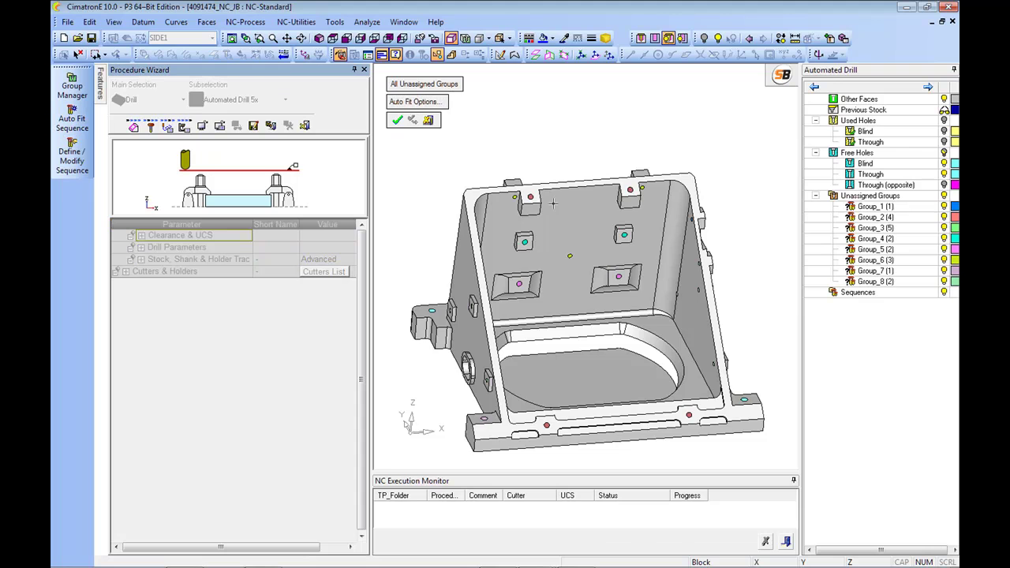
scroll(550, 199, down, 2)
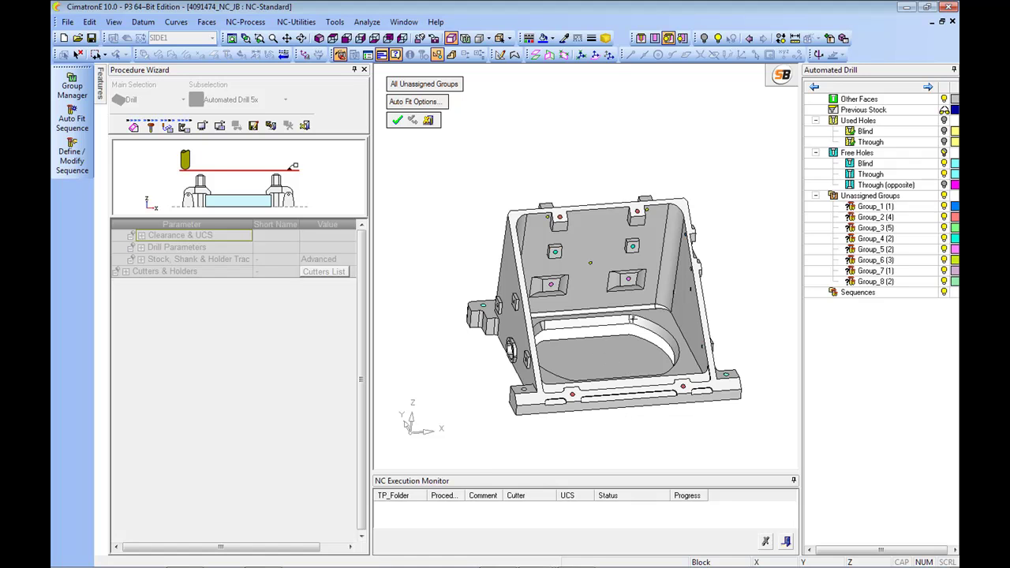
scroll(616, 367, up, 3)
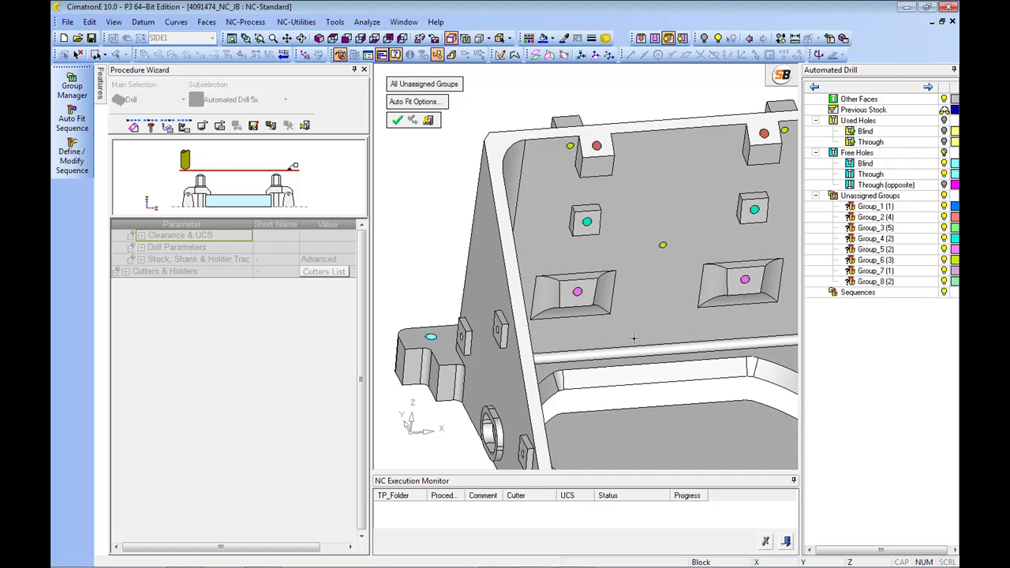
key(ctrl+a)
click(397, 120)
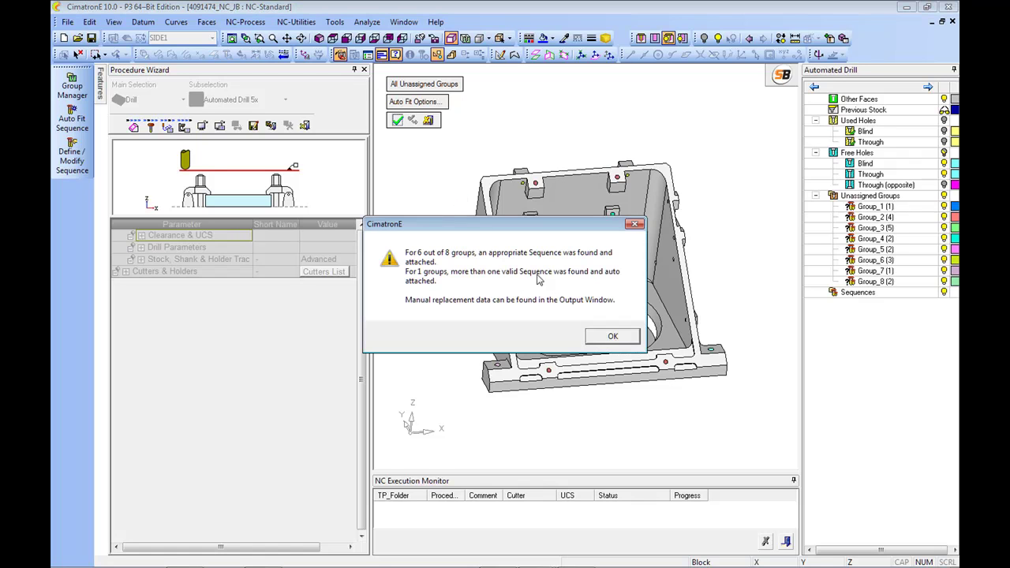
click(614, 337)
Save and calculate the automated drilling procedure, continuing despite the groups without a sequence
right_click(506, 136)
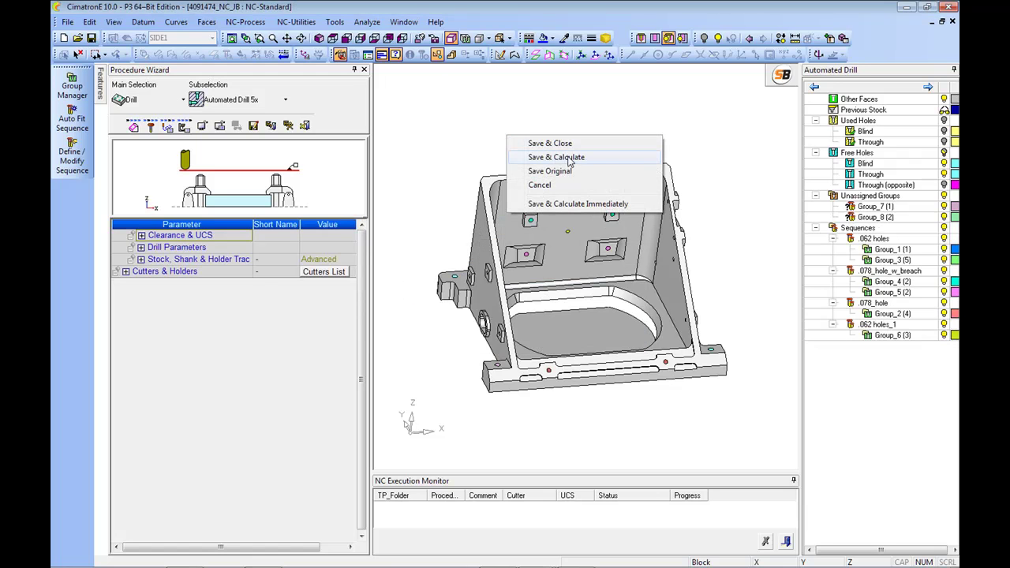
click(569, 158)
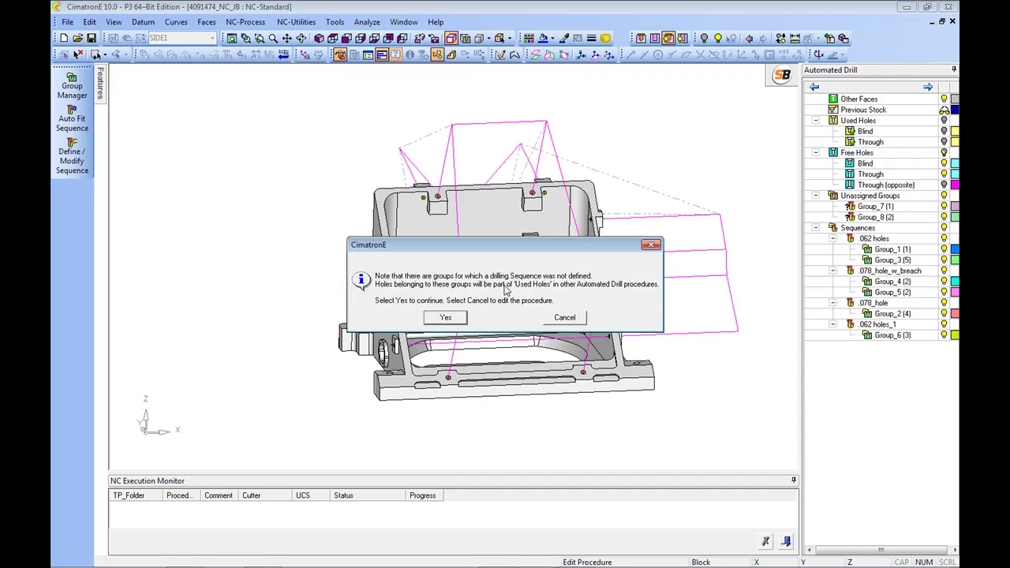
click(447, 318)
Examine the calculated drilling toolpath around the housing's side walls and small bosses
middle_drag(531, 324, 588, 353)
scroll(588, 353, up, 3)
middle_drag(586, 310, 632, 255)
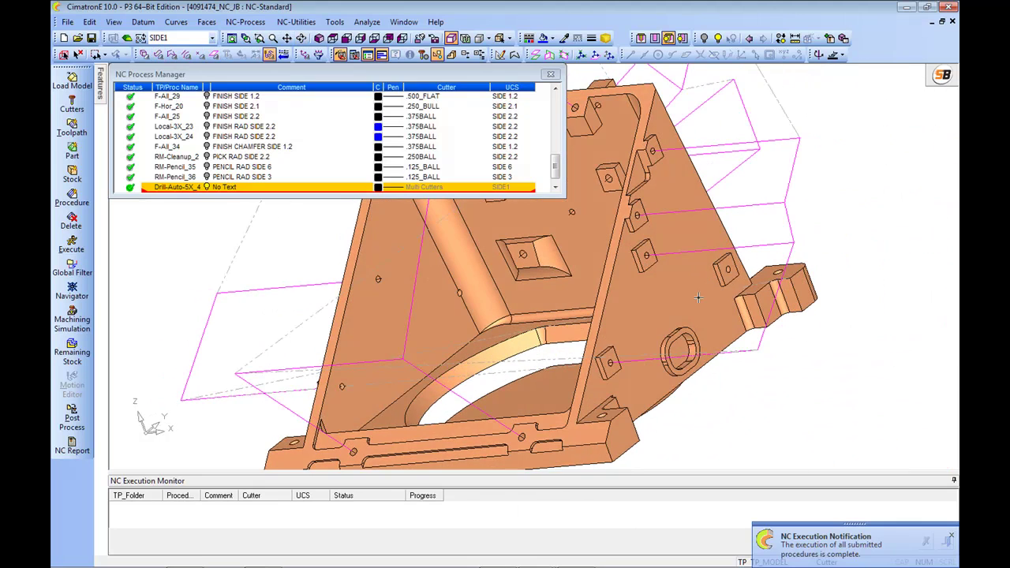
middle_drag(727, 273, 750, 314)
middle_drag(476, 323, 518, 348)
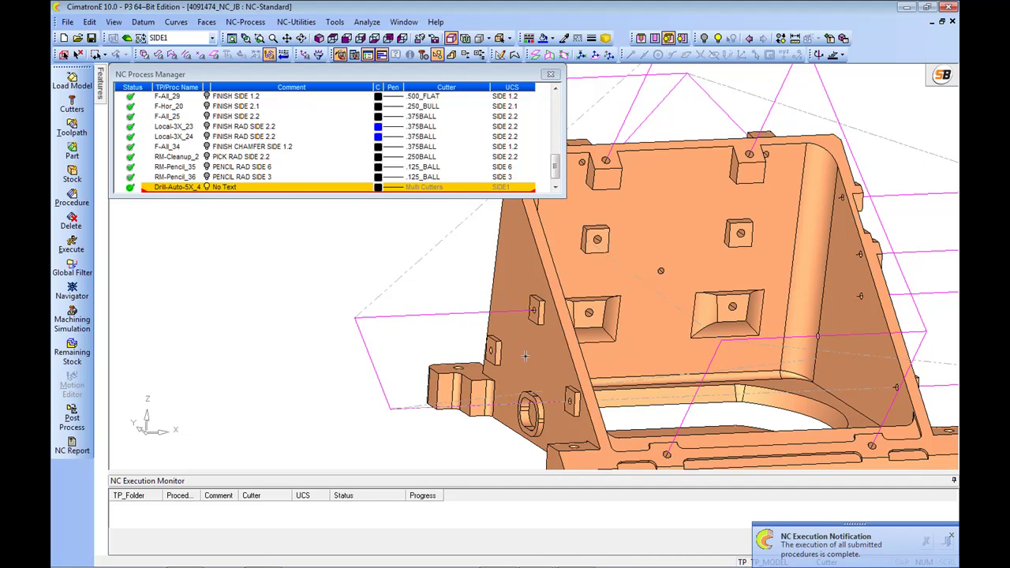
mouse_move(566, 348)
middle_down()
mouse_move(582, 350)
mouse_move(570, 344)
middle_up()
Measure the diameter of the drilled hole in the upper boss on the outer side wall
scroll(581, 350, up, 3)
scroll(570, 344, up, 2)
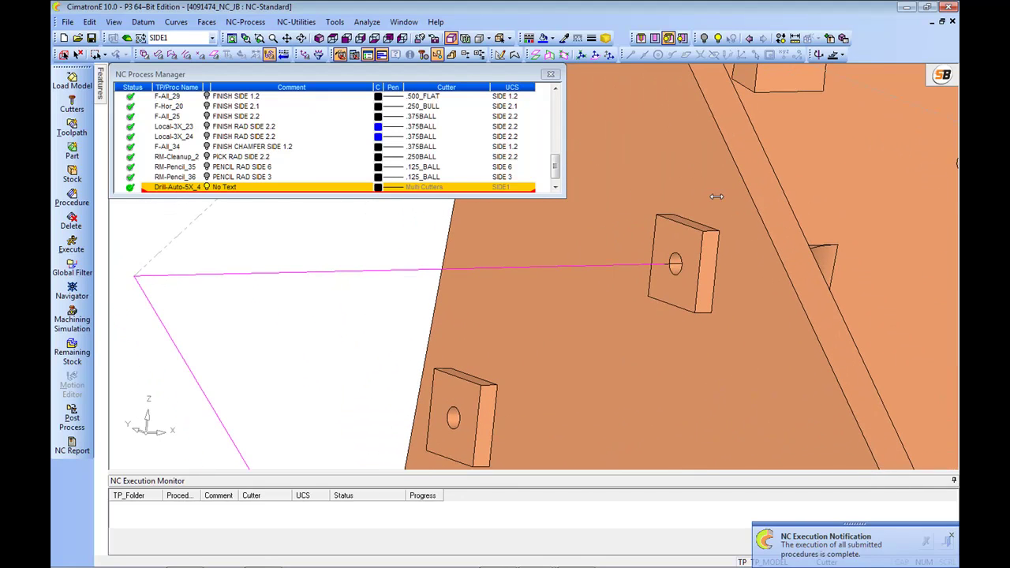
ctrl+middle_drag(737, 217, 709, 154)
click(794, 39)
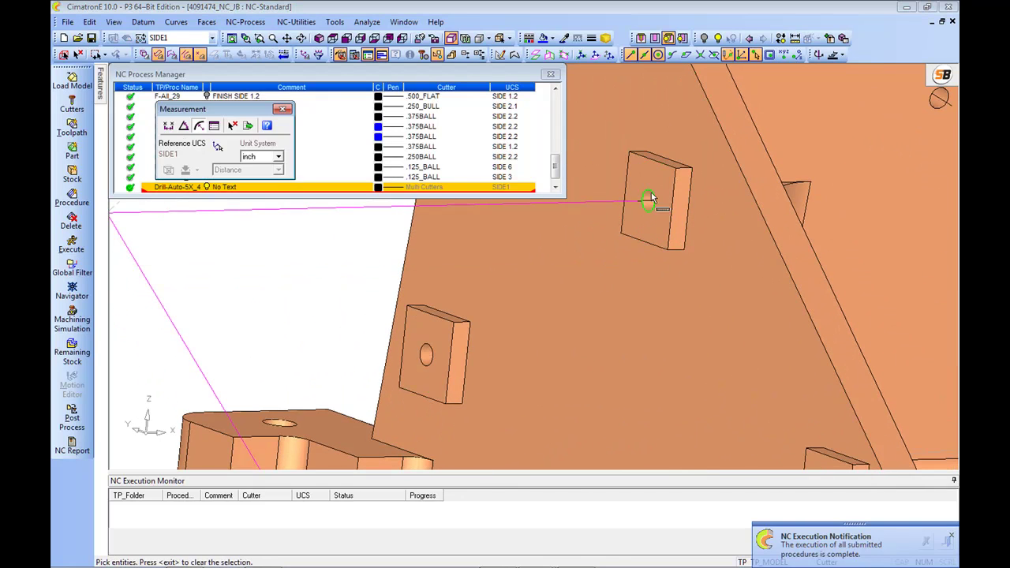
click(650, 194)
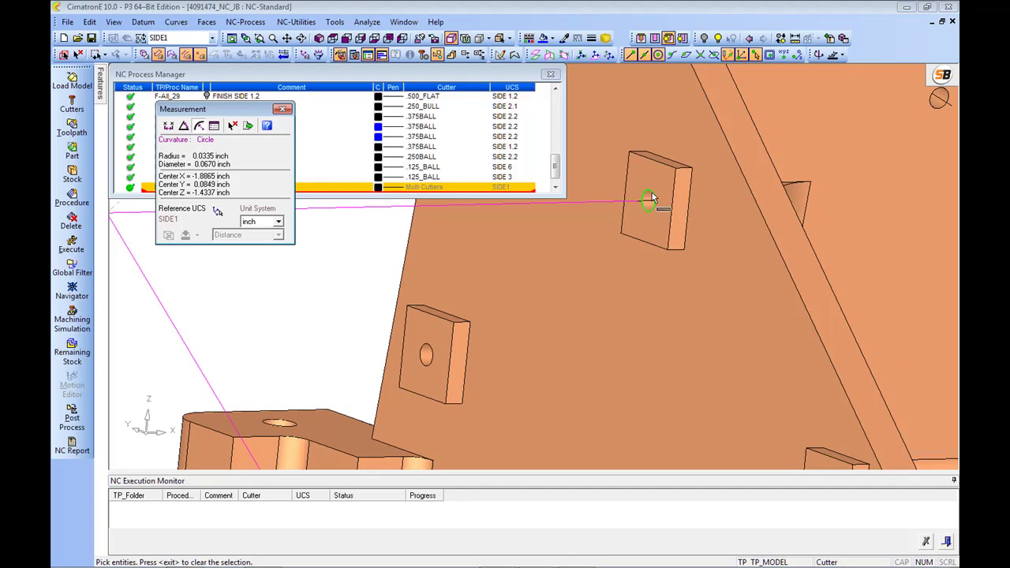
Measure the hole in the lower boss on the outer side wall and inspect where it opens inside the housing
click(430, 347)
mouse_move(562, 330)
middle_down()
mouse_move(600, 357)
mouse_move(579, 356)
mouse_move(568, 336)
middle_up()
ctrl+drag(533, 332, 704, 341)
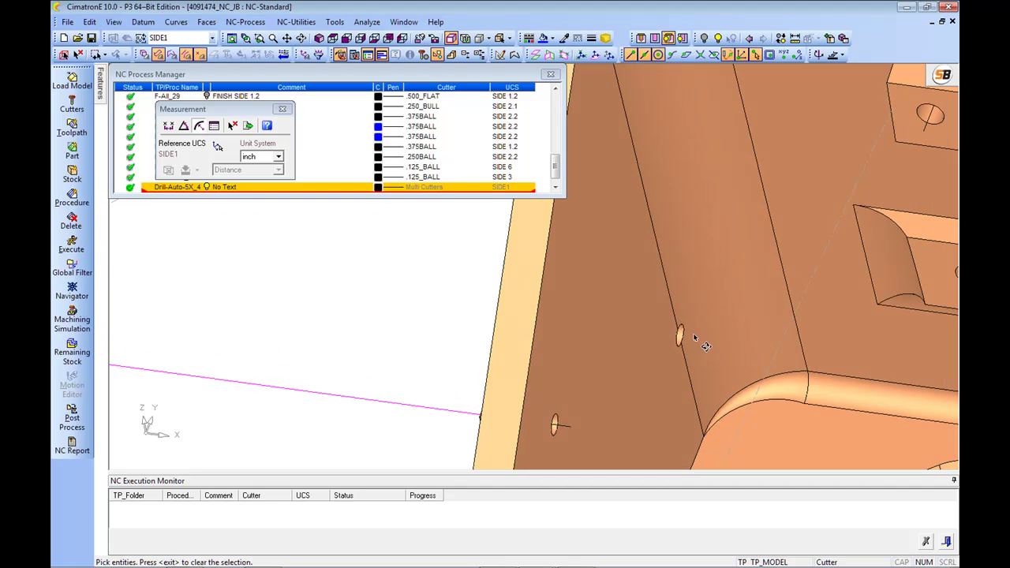
ctrl+right_drag(688, 280, 742, 447)
ctrl+drag(736, 379, 690, 279)
ctrl+middle_drag(682, 272, 735, 264)
middle_click(302, 259)
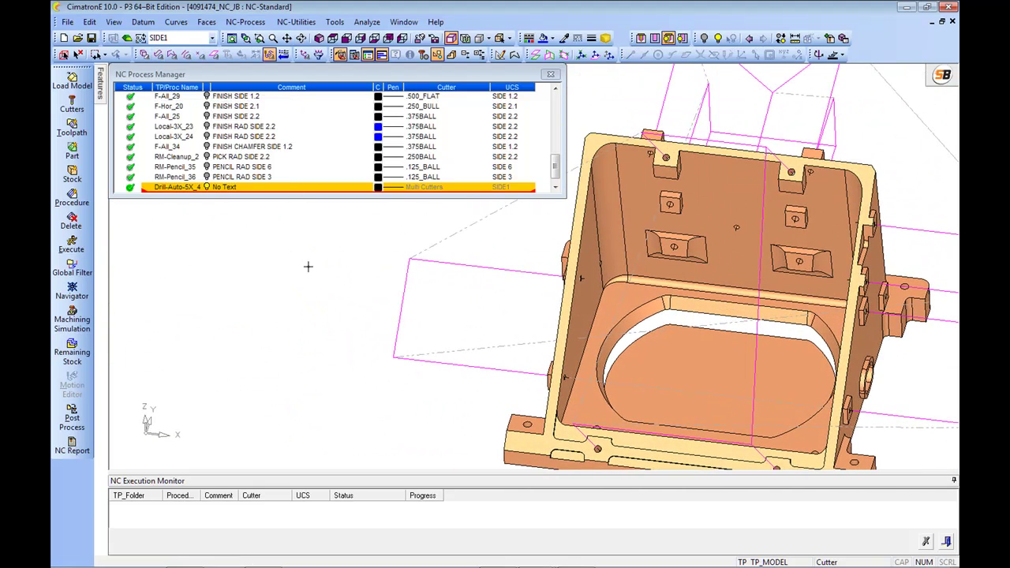
Reopen the automated drilling procedure and start defining a sequence for the unassigned group of outer-wall boss holes beside the mounting lugs
double_click(183, 189)
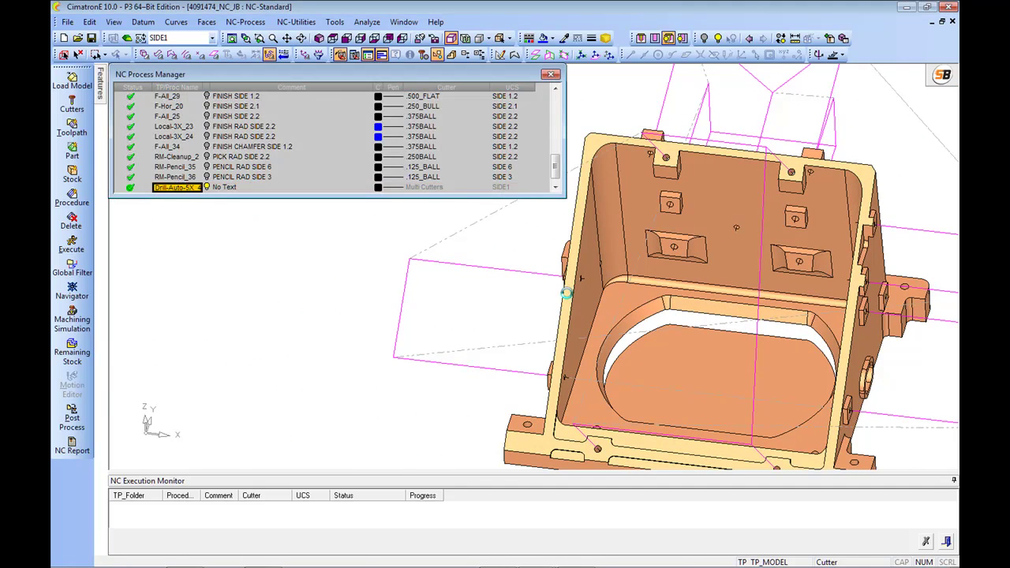
ctrl+drag(630, 319, 675, 212)
ctrl+middle_drag(675, 213, 686, 239)
click(71, 161)
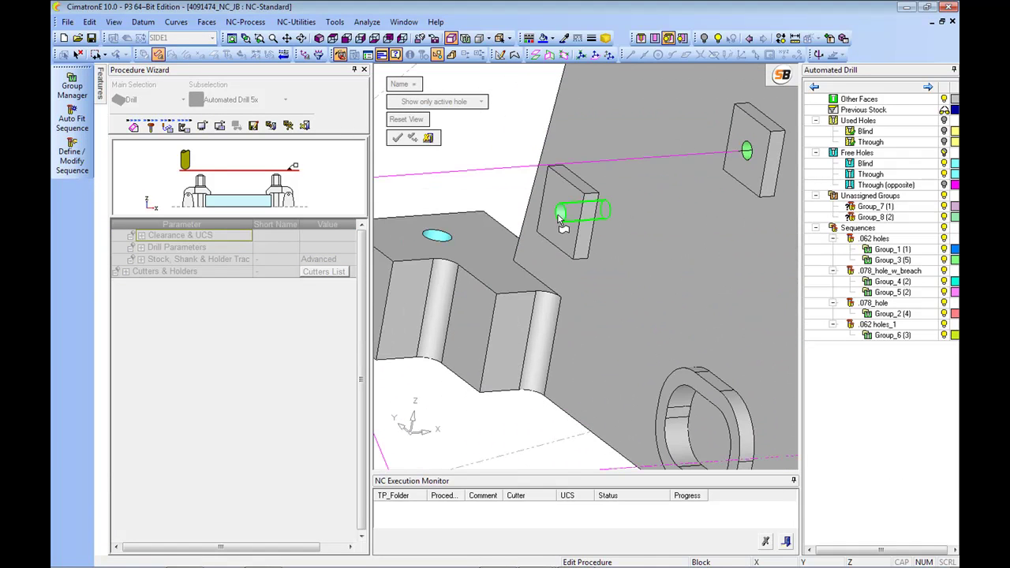
click(560, 214)
ctrl+right_drag(598, 293, 598, 269)
mouse_move(711, 276)
ctrl+middle_down()
mouse_move(703, 295)
mouse_move(719, 288)
ctrl+middle_up()
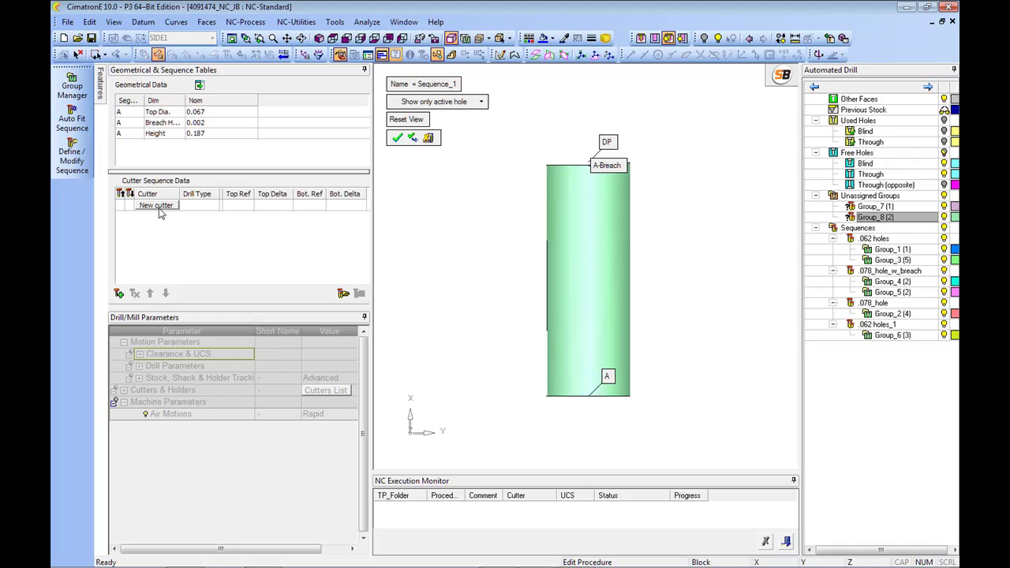
Load the saved .062 holes_2.elt sequence from the Sequences folder for the selected hole group
click(345, 295)
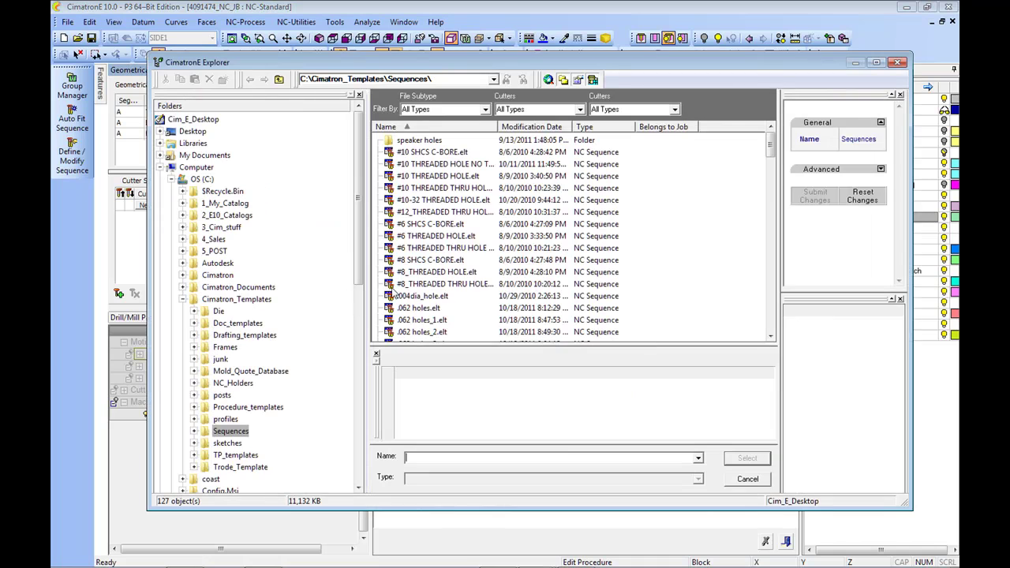
mouse_move(516, 65)
mouse_down()
mouse_move(545, 314)
mouse_move(501, 113)
mouse_move(503, 45)
mouse_move(503, 55)
mouse_up()
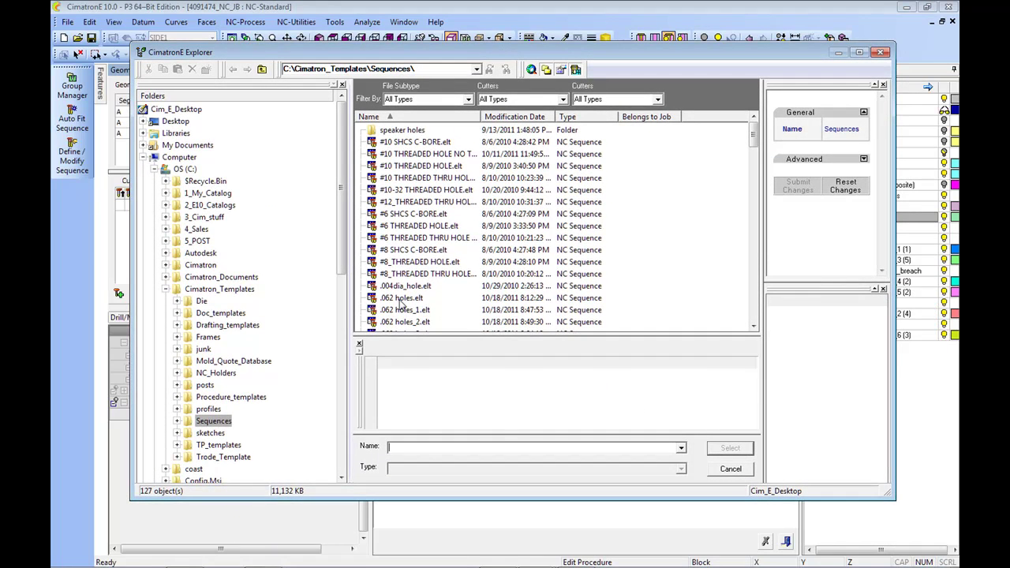
click(406, 322)
click(730, 448)
click(557, 318)
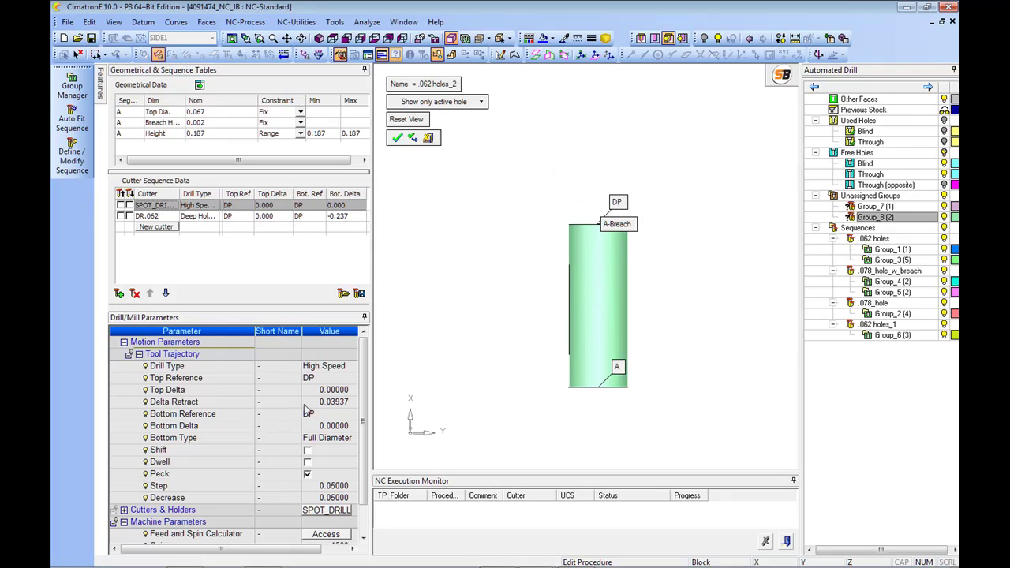
Preview the top and bottom positions of the spot drill and the DR.062 cutter in the hole
click(121, 205)
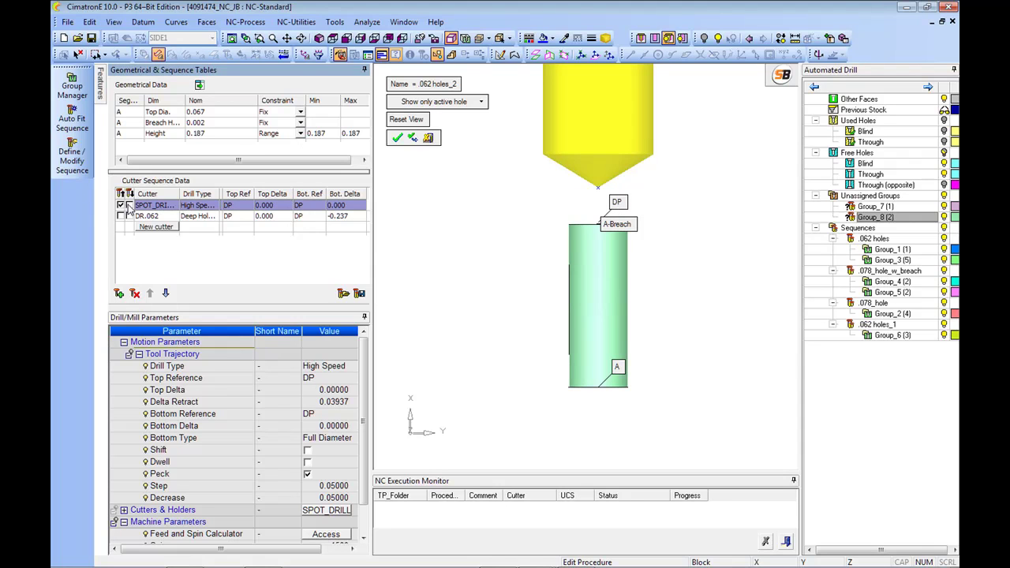
click(128, 205)
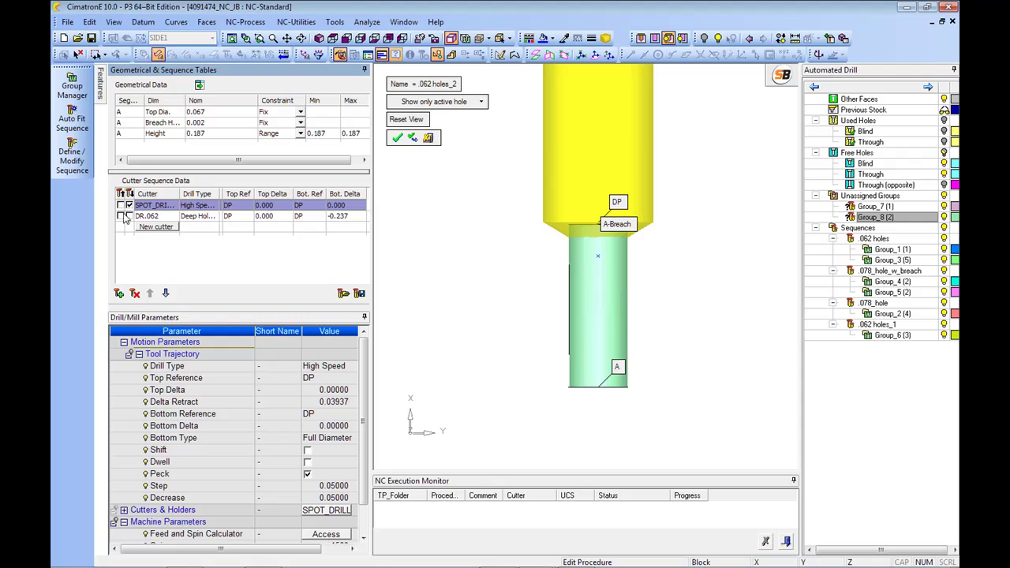
click(120, 216)
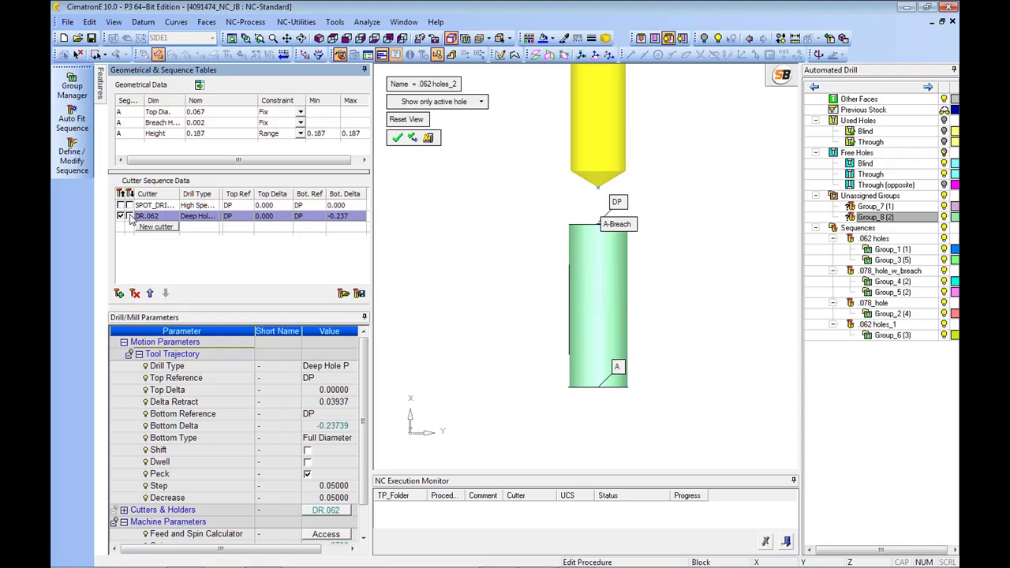
click(129, 216)
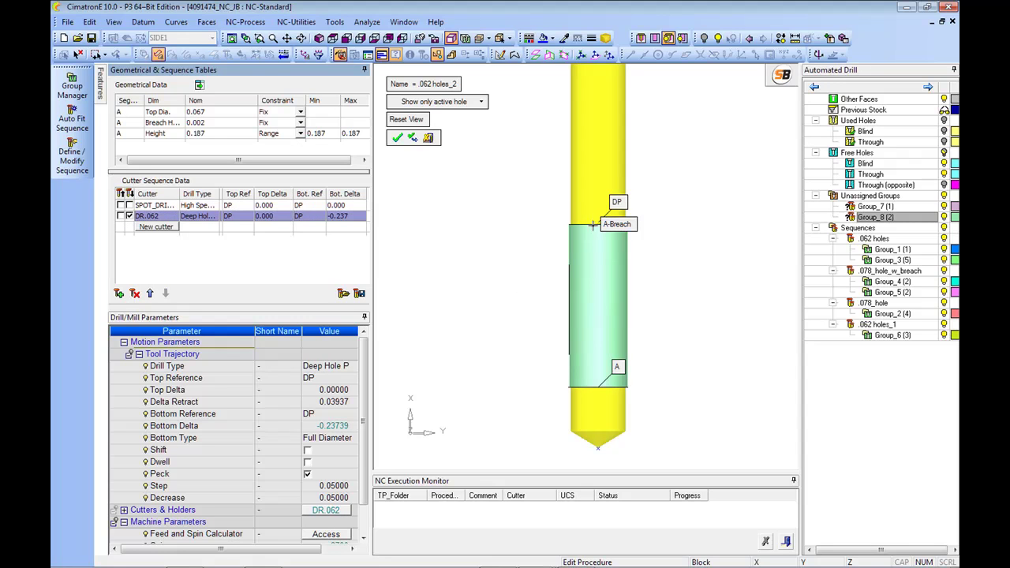
Accept the sequence for the boss hole group and recalculate the drilling procedure, continuing despite the remaining unassigned group
middle_click(476, 223)
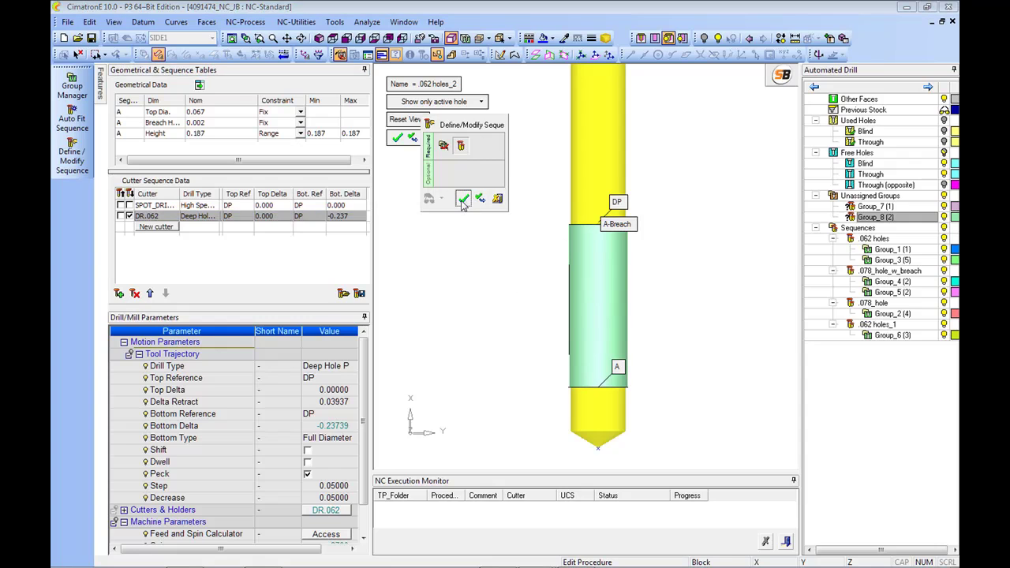
click(464, 200)
middle_click(502, 278)
click(543, 236)
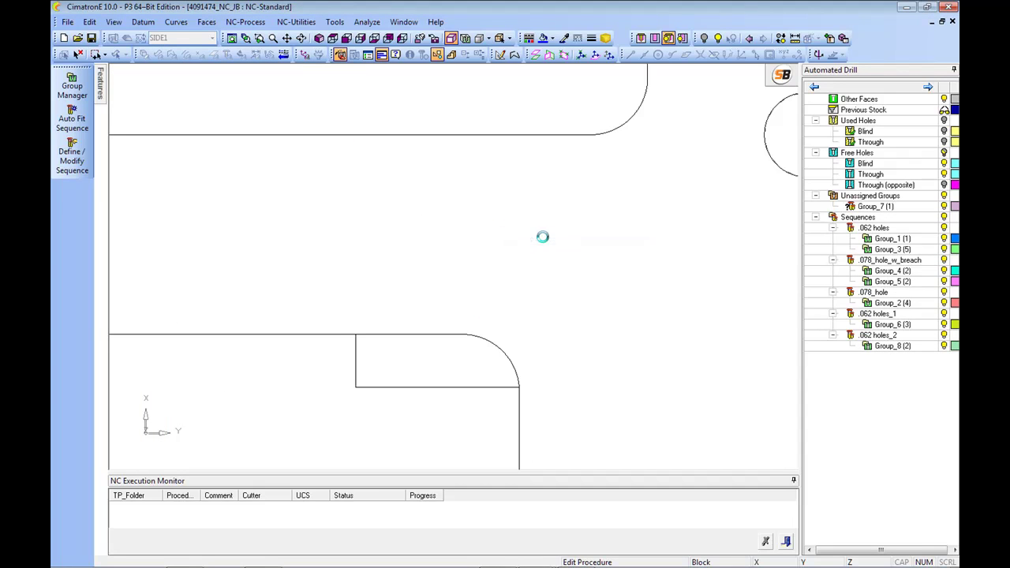
click(448, 318)
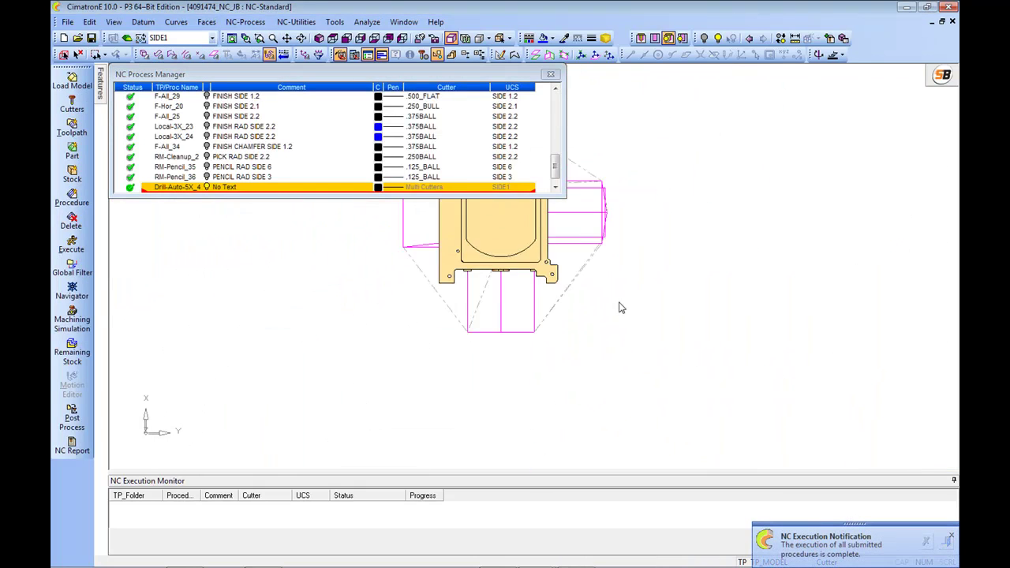
Reopen the automated drilling procedure and reverse the drilling direction of the boss hole beside the lug on the right outer wall
ctrl+drag(620, 302, 661, 296)
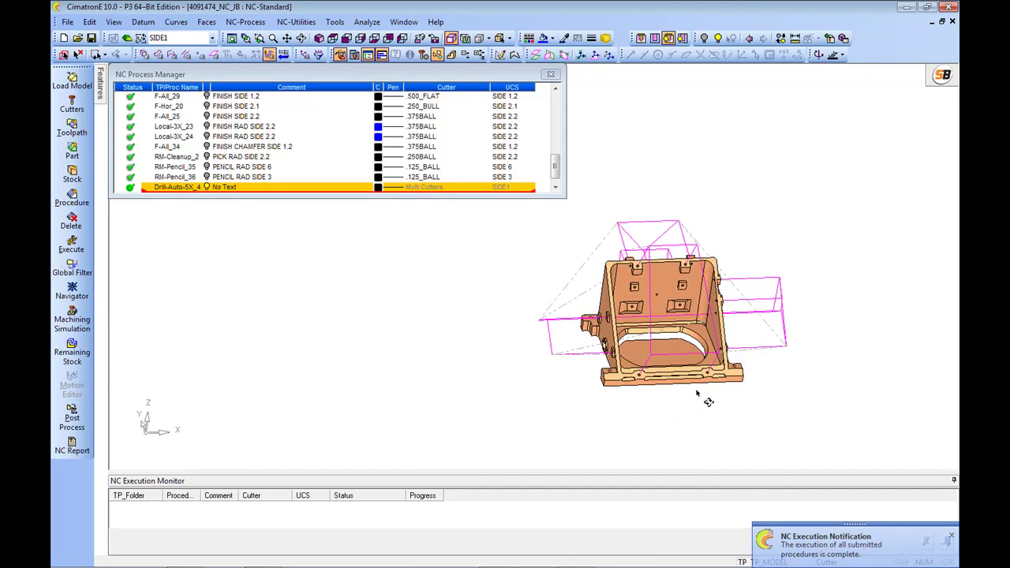
ctrl+right_drag(661, 296, 600, 212)
ctrl+drag(600, 213, 619, 325)
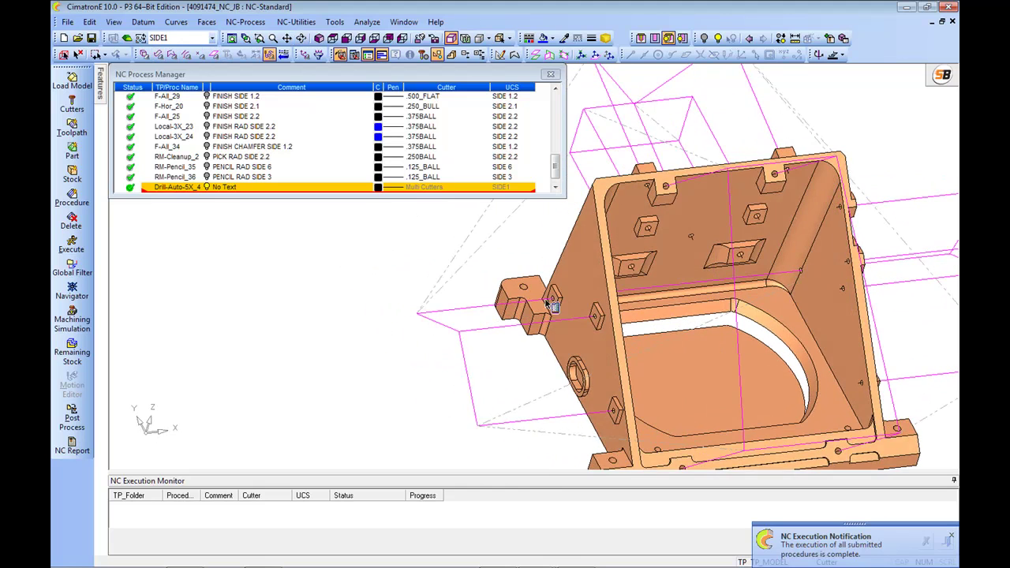
middle_drag(553, 299, 545, 298)
ctrl+drag(545, 298, 725, 287)
ctrl+middle_drag(614, 311, 717, 315)
double_click(176, 187)
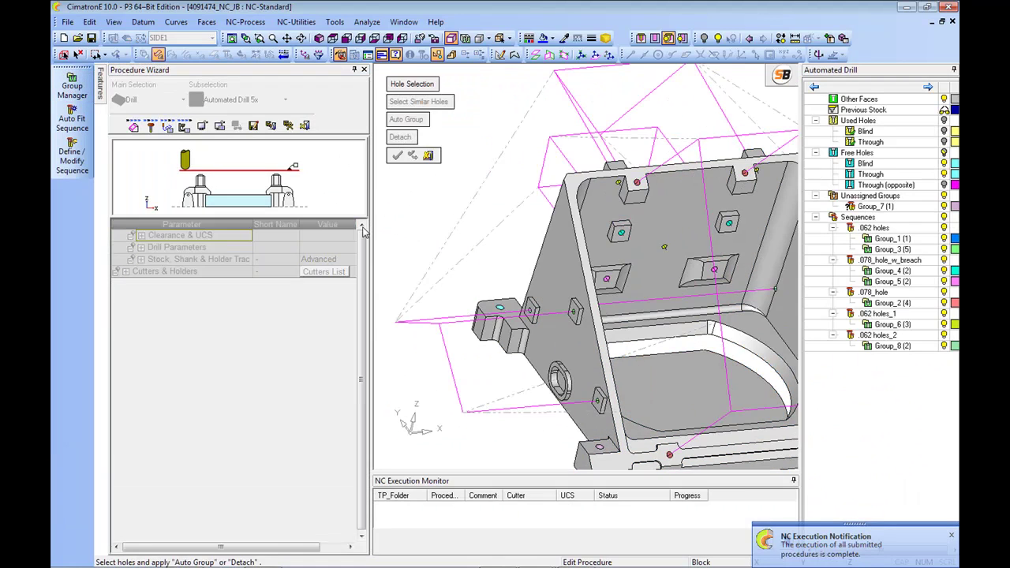
middle_drag(667, 379, 576, 323)
click(599, 278)
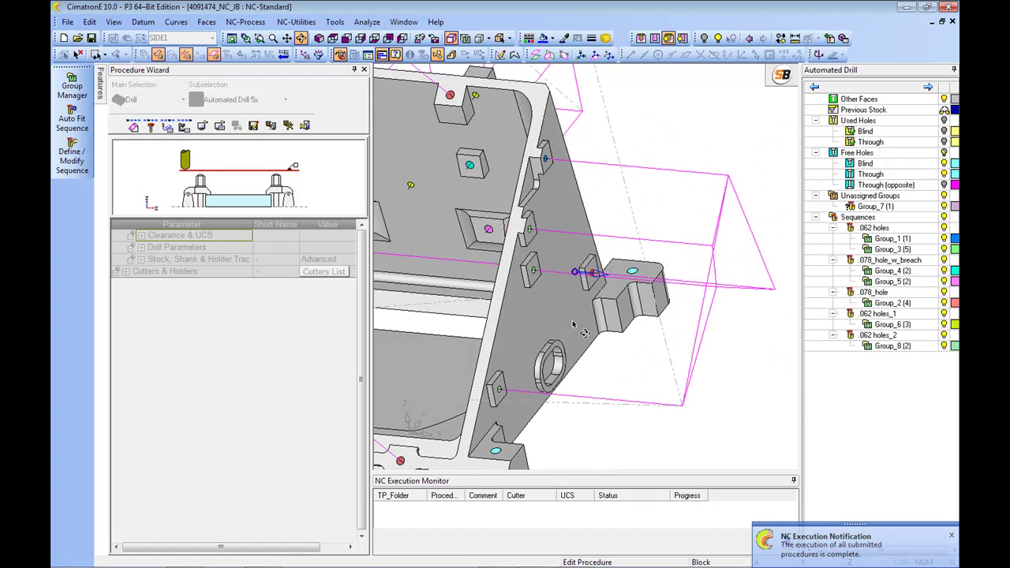
click(597, 275)
key(ctrl+a)
middle_drag(647, 330, 719, 309)
middle_click(719, 309)
Save and calculate the drilling procedure with the reversed hole, continuing despite the groups without a sequence
right_click(708, 136)
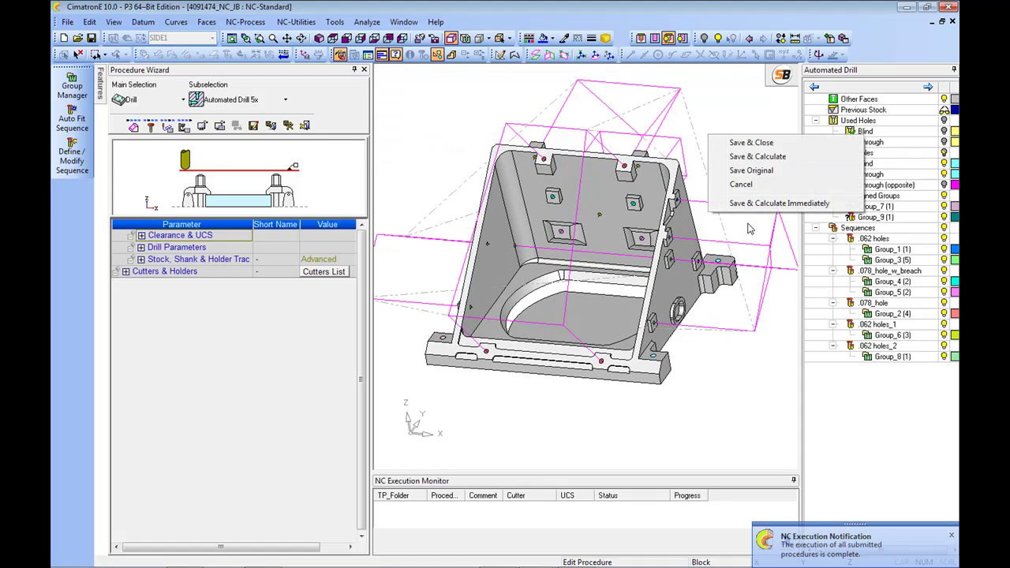
click(750, 158)
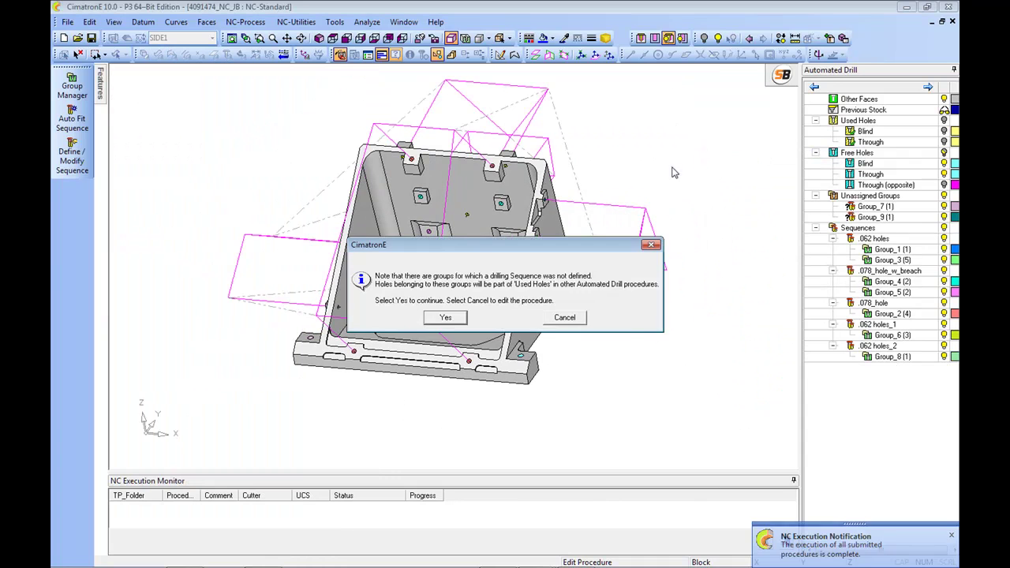
click(459, 319)
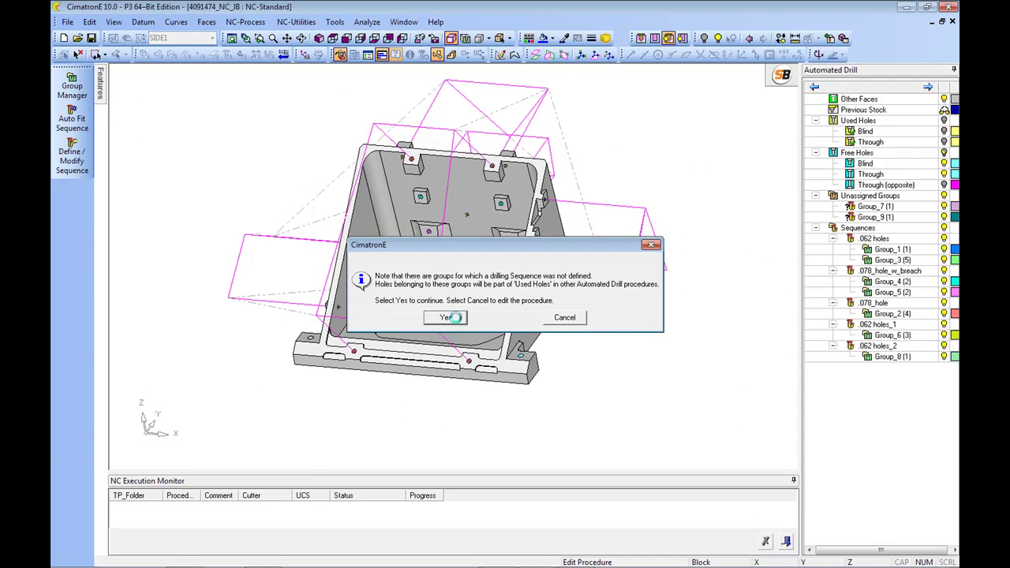
Reopen the drilling procedure and reverse the drilling direction of the matching boss hole beside the lug on the left outer wall
middle_drag(463, 322, 679, 292)
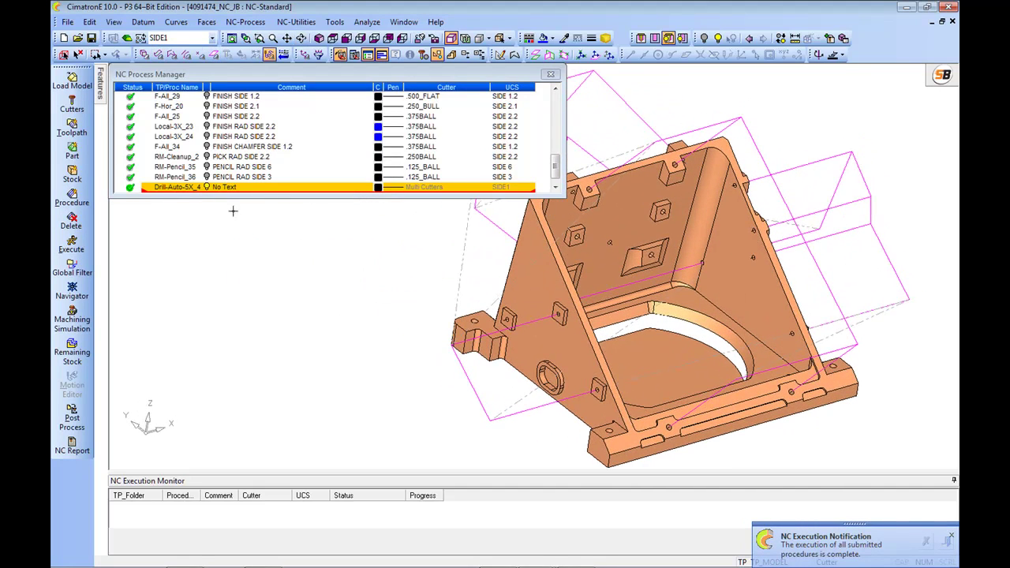
double_click(190, 187)
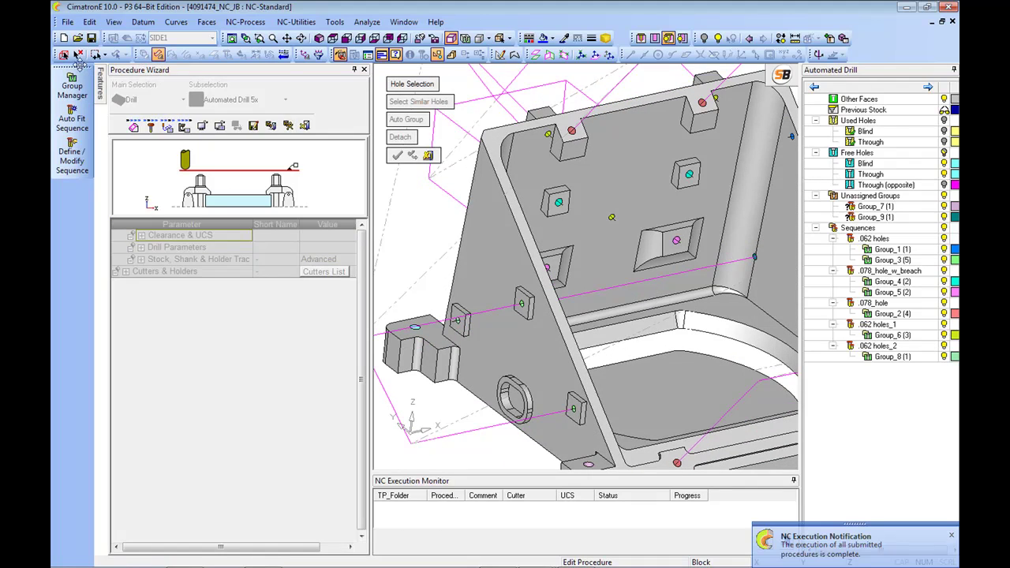
click(456, 321)
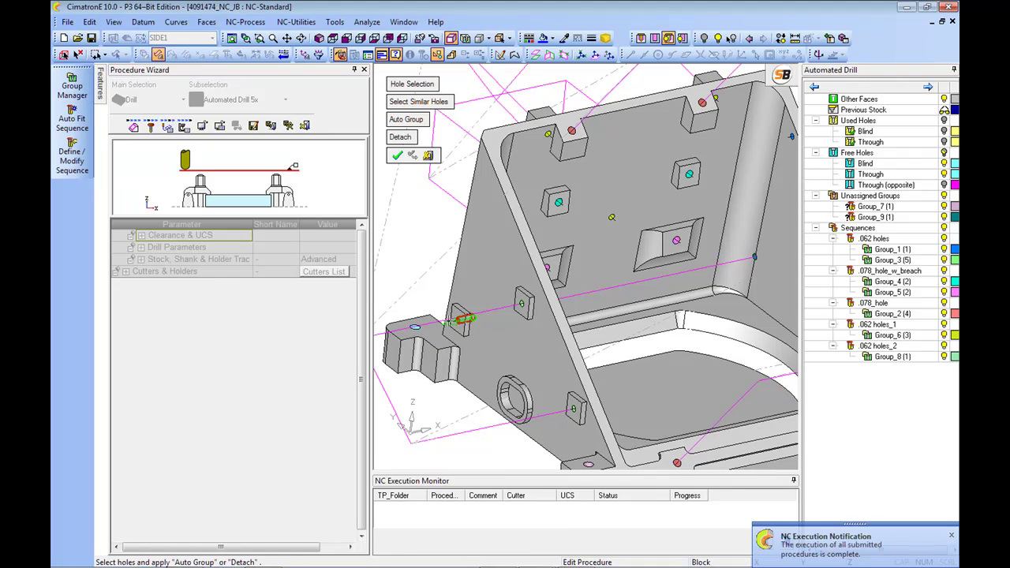
scroll(532, 295, down, 3)
ctrl+drag(719, 264, 589, 327)
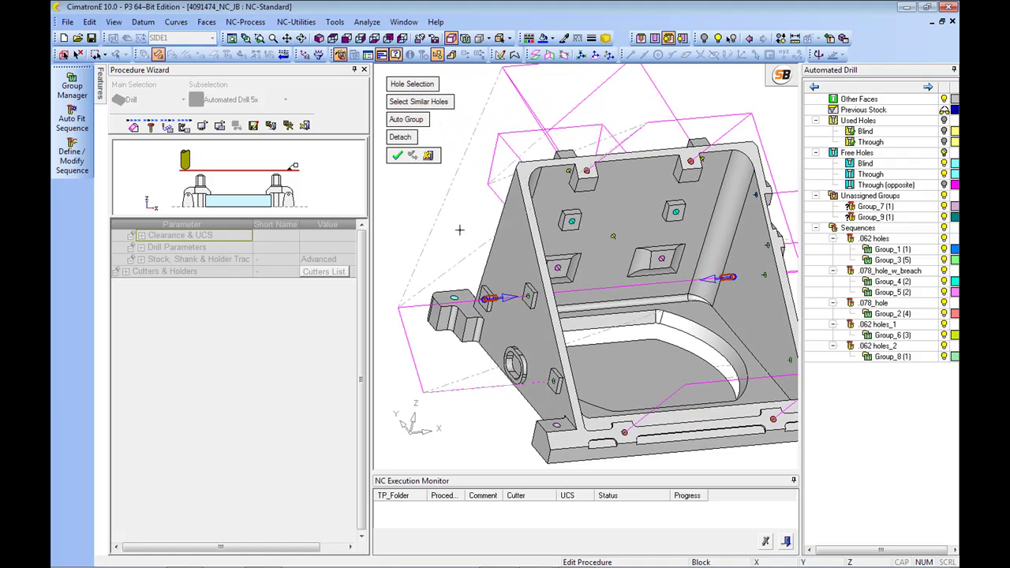
click(397, 158)
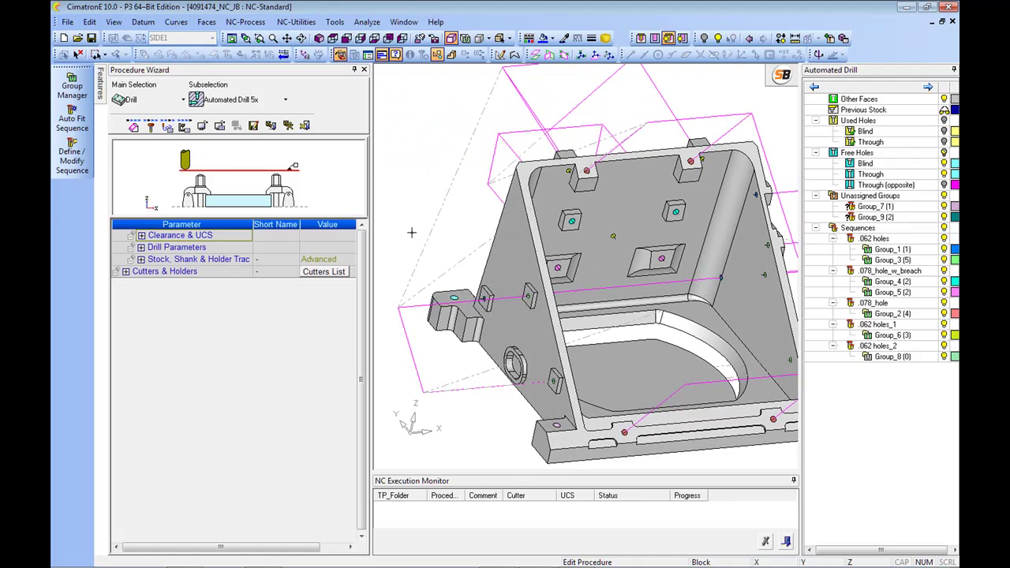
Save and calculate the drilling procedure with both boss holes reversed, continuing despite the unassigned groups
right_click(421, 238)
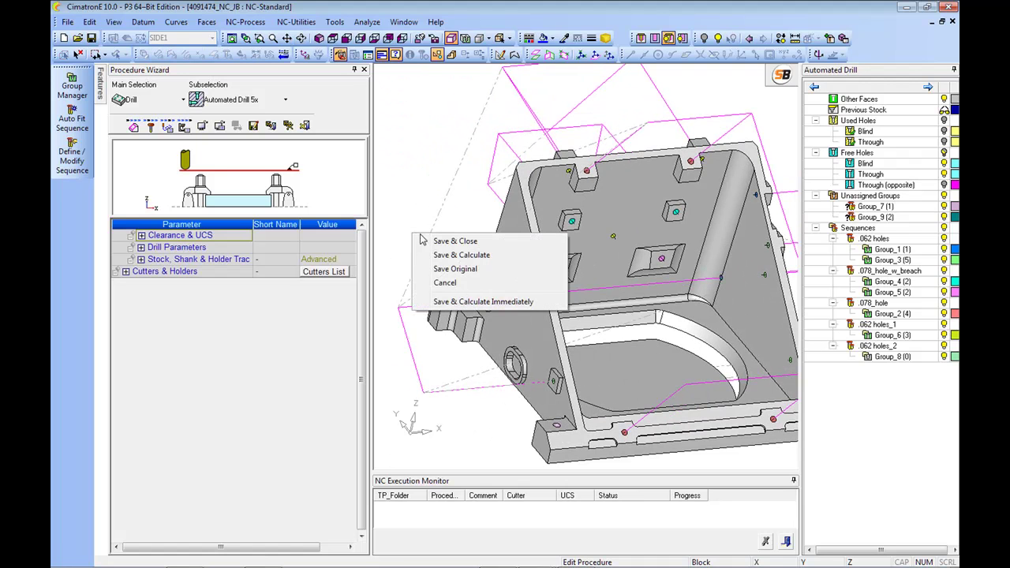
click(462, 255)
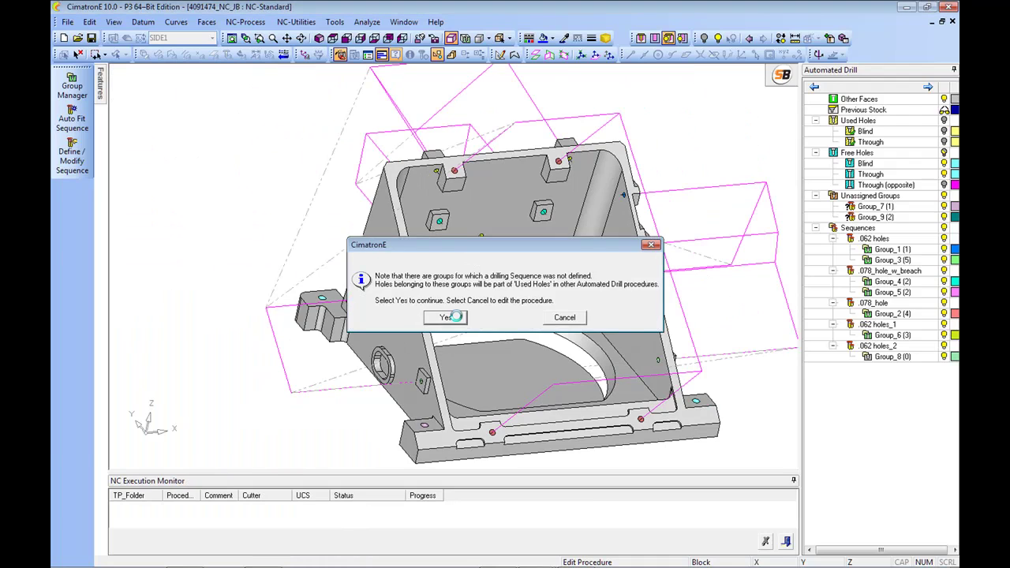
click(447, 317)
Examine the recalculated drilling toolpath around the housing, and hide the toolpath of the automated drilling procedure
ctrl+drag(552, 315, 607, 319)
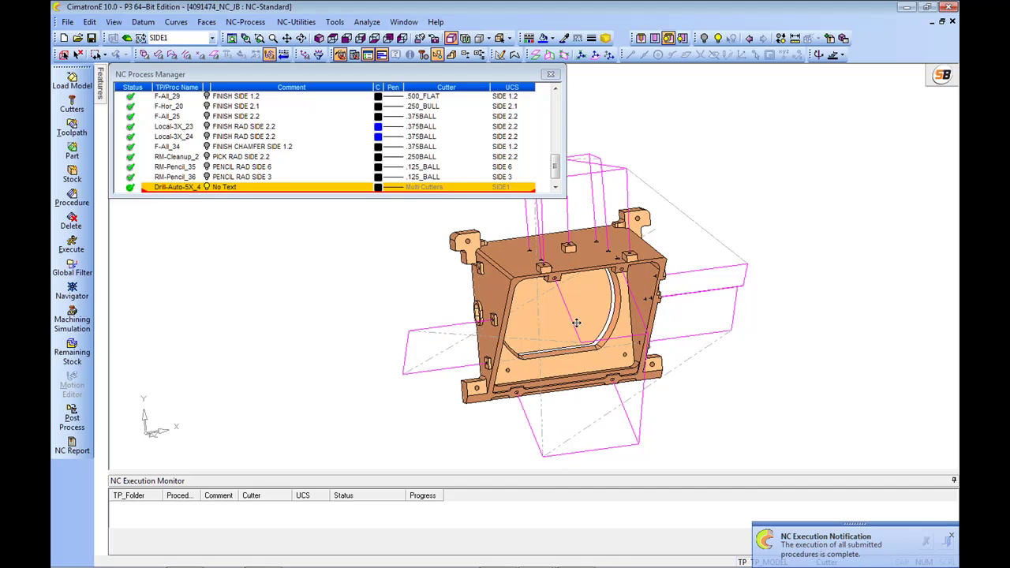
ctrl+middle_drag(556, 309, 583, 338)
drag(620, 340, 671, 336)
drag(560, 342, 691, 290)
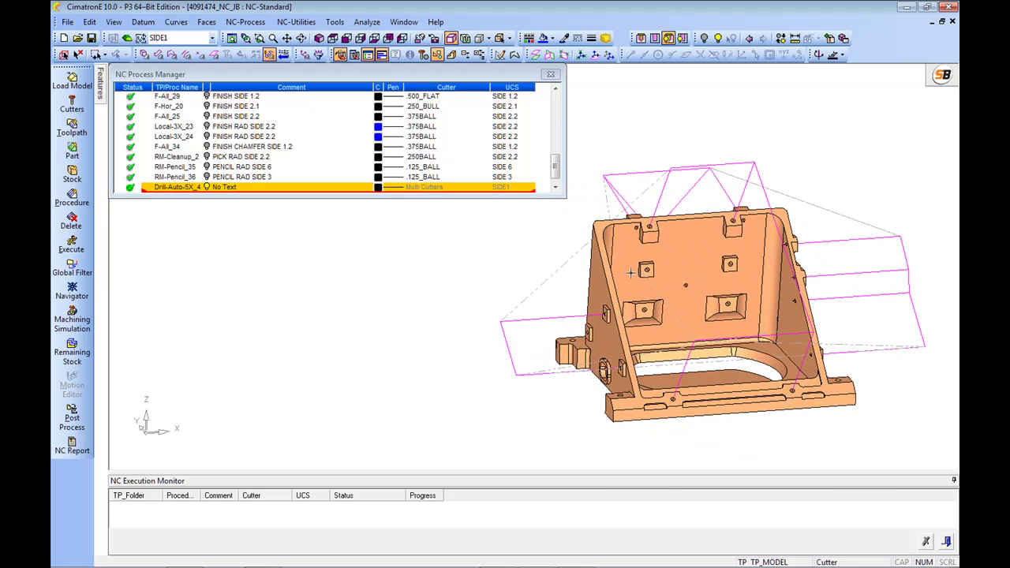
mouse_move(706, 558)
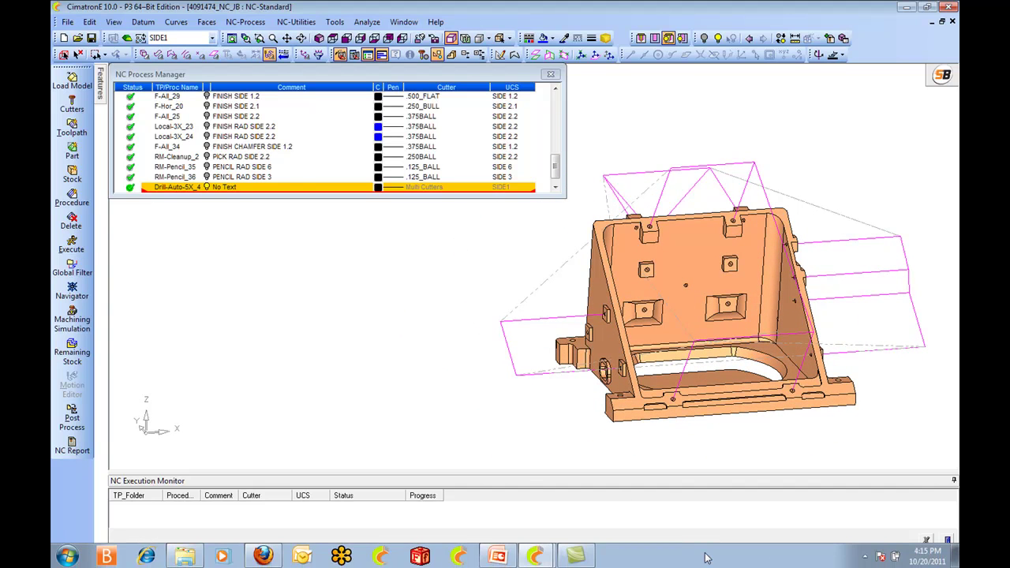
click(207, 187)
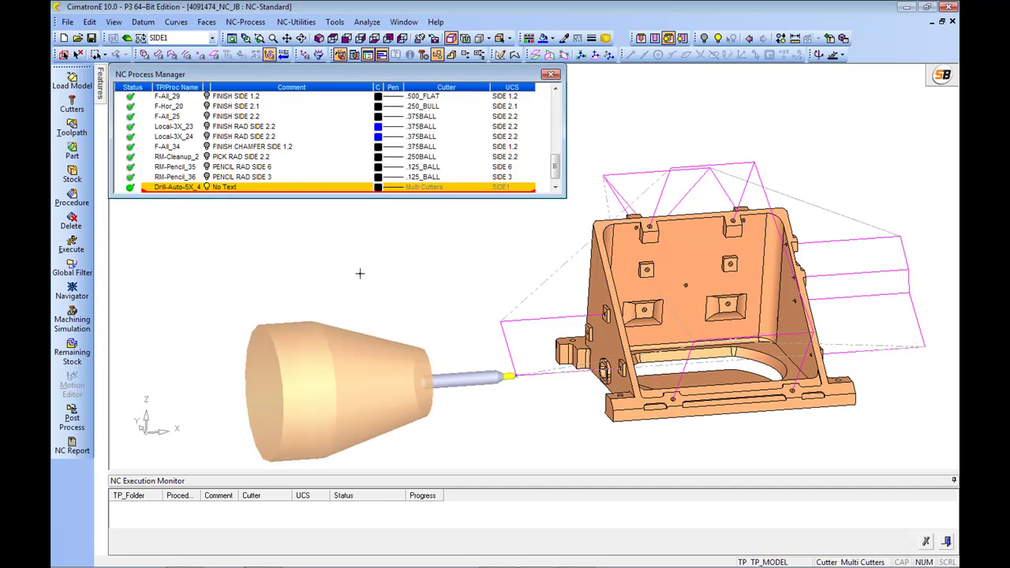
click(206, 188)
middle_drag(576, 300, 580, 316)
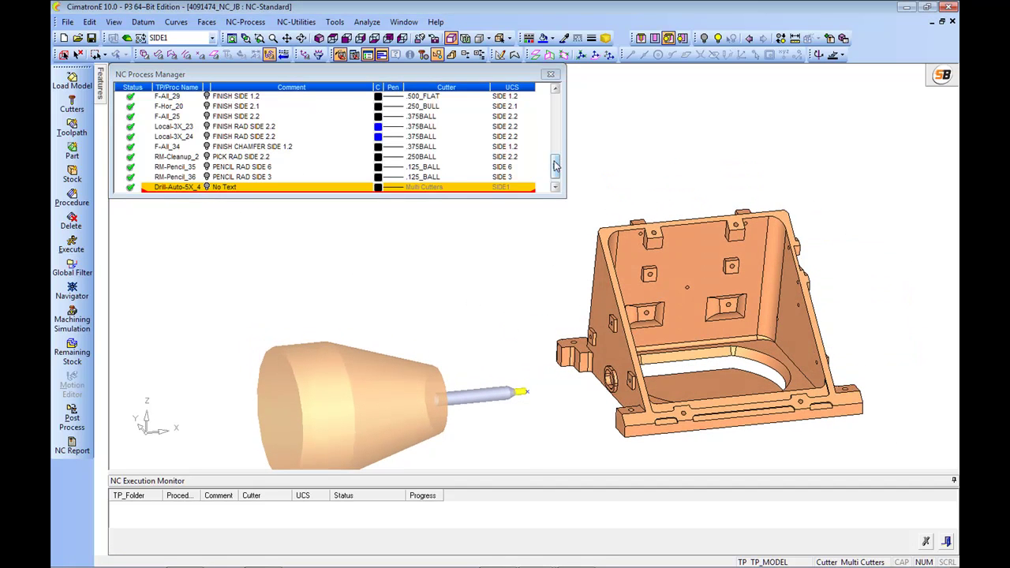
Display the toolpath of the ROUGH SIDE 1 procedure, examine it around the housing, and hide it
drag(557, 164, 557, 96)
click(209, 128)
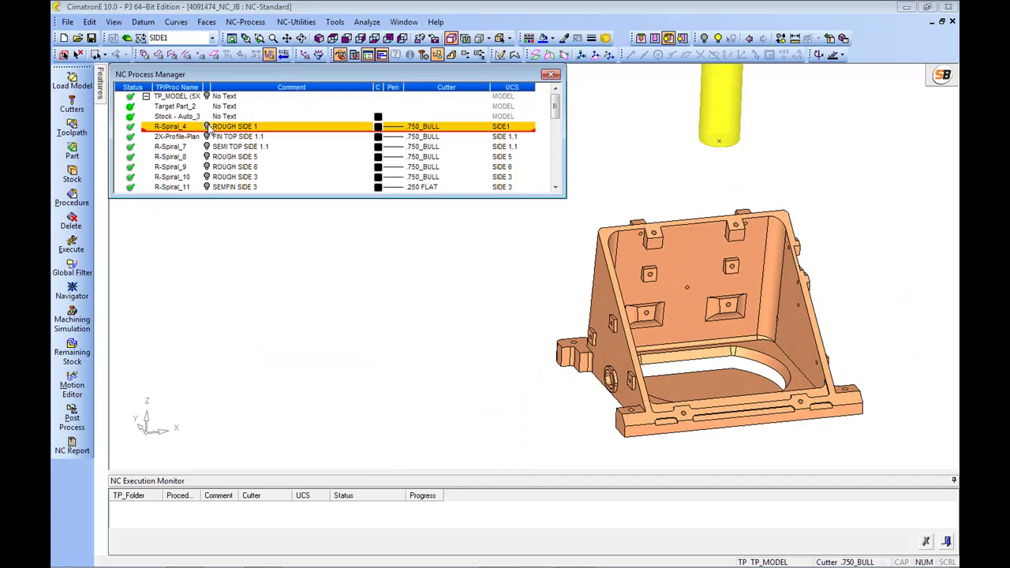
mouse_move(698, 266)
middle_down()
mouse_move(683, 288)
mouse_move(699, 266)
middle_up()
scroll(699, 266, down, 3)
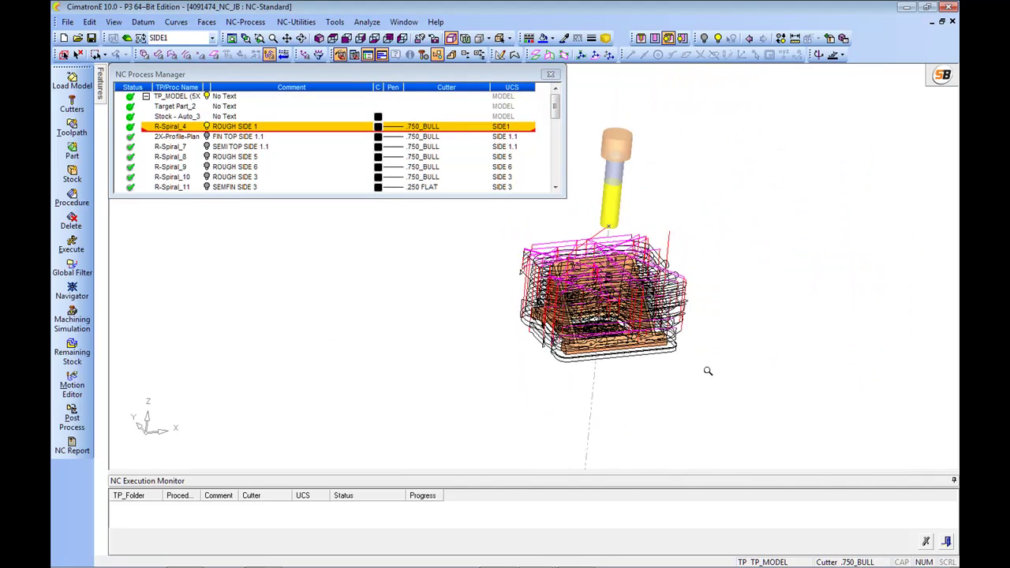
scroll(571, 275, up, 3)
click(172, 128)
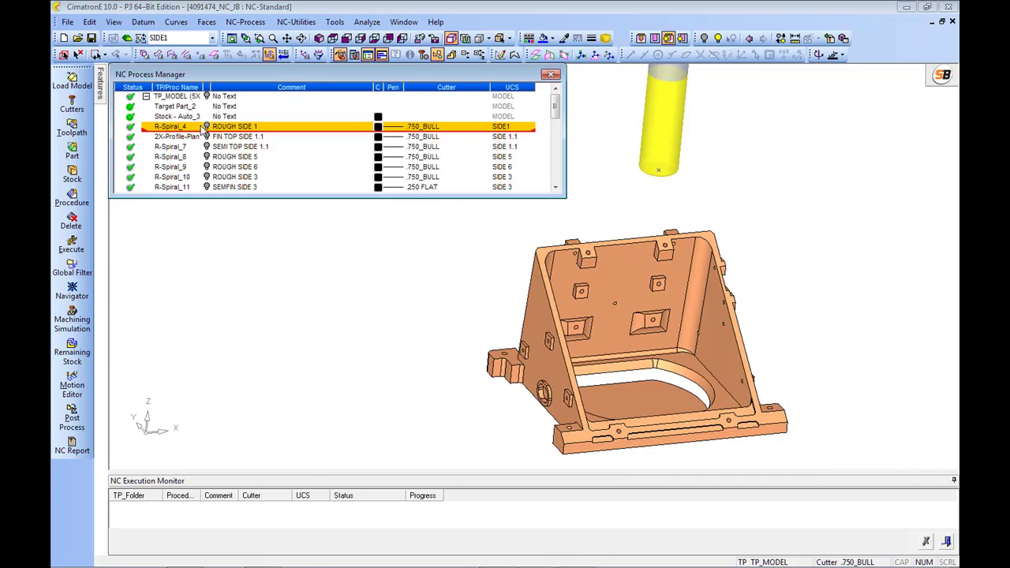
Display the remaining stock after the ROUGH SIDE 1 procedure in blue with reduced transparency, and examine it around the housing
right_click(171, 132)
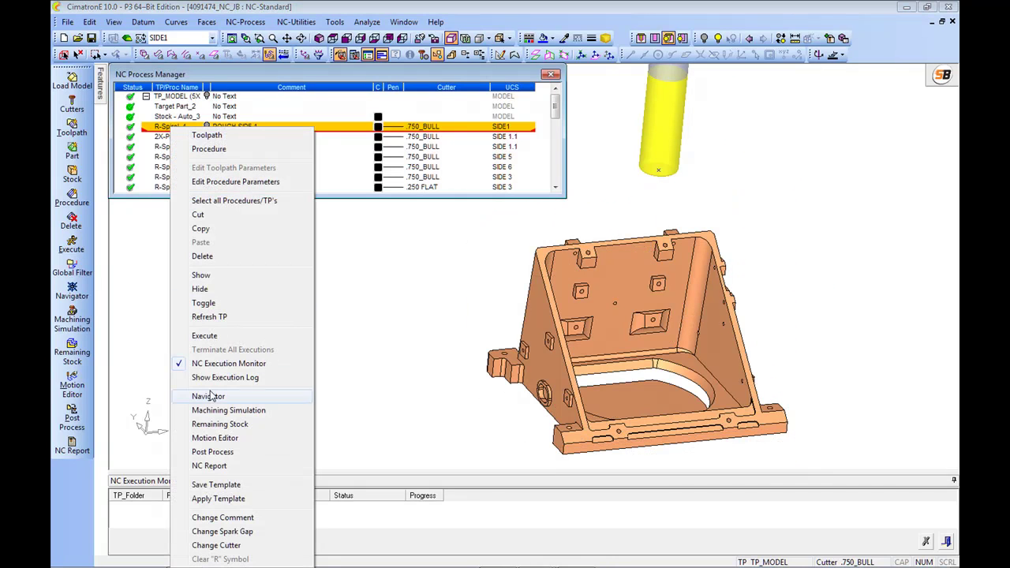
click(221, 425)
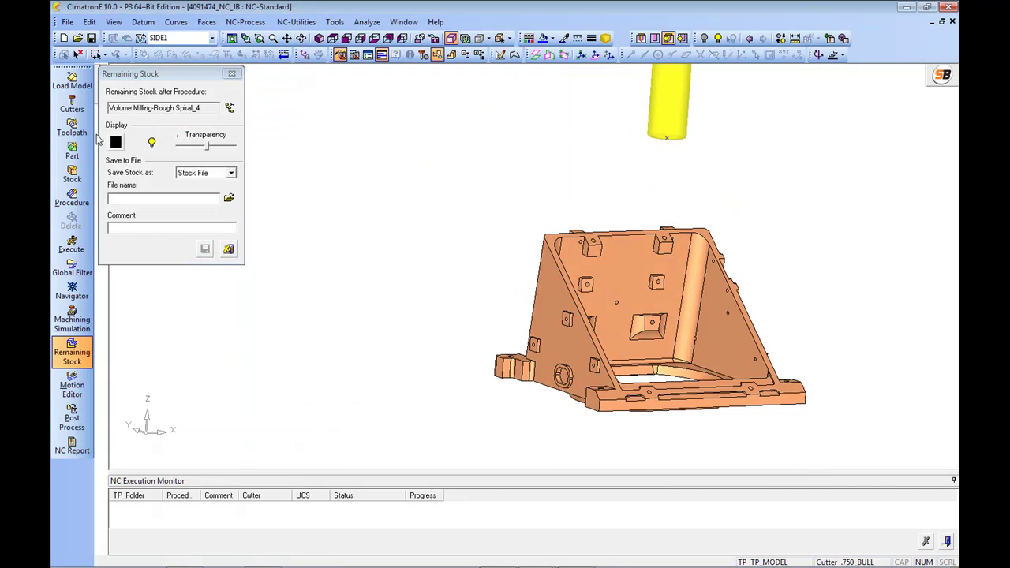
click(116, 143)
click(150, 164)
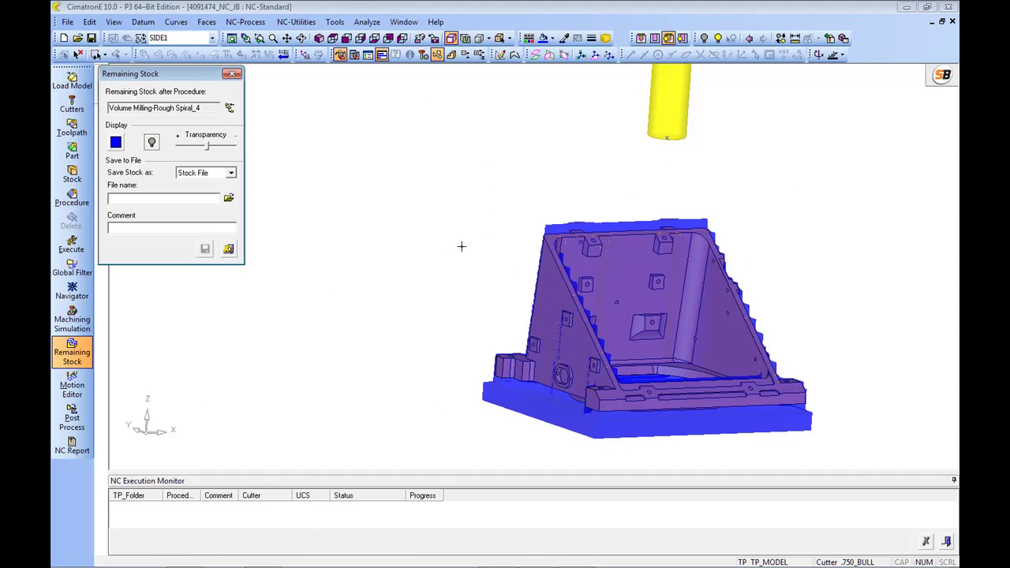
middle_drag(550, 282, 517, 269)
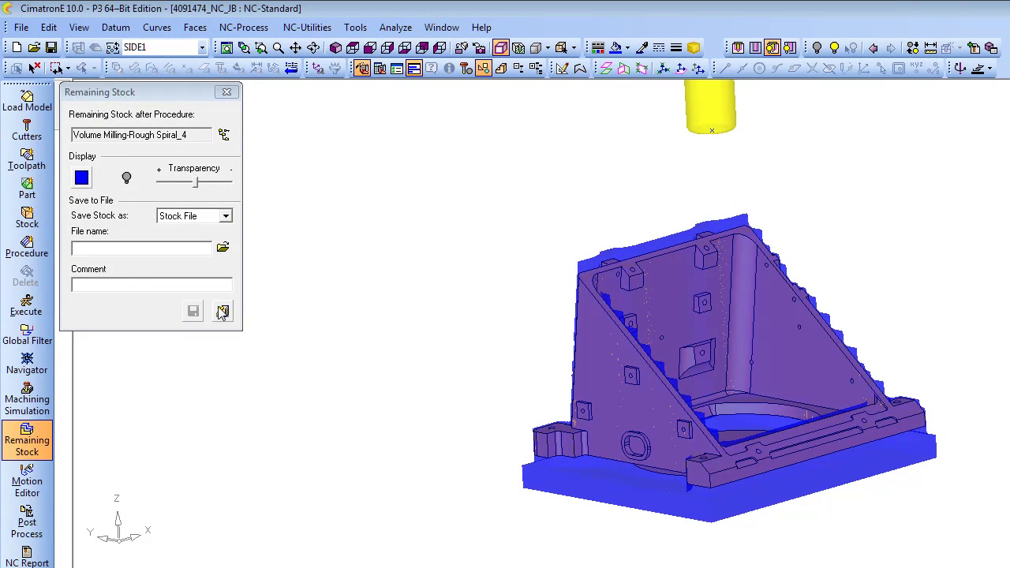
middle_drag(502, 307, 527, 285)
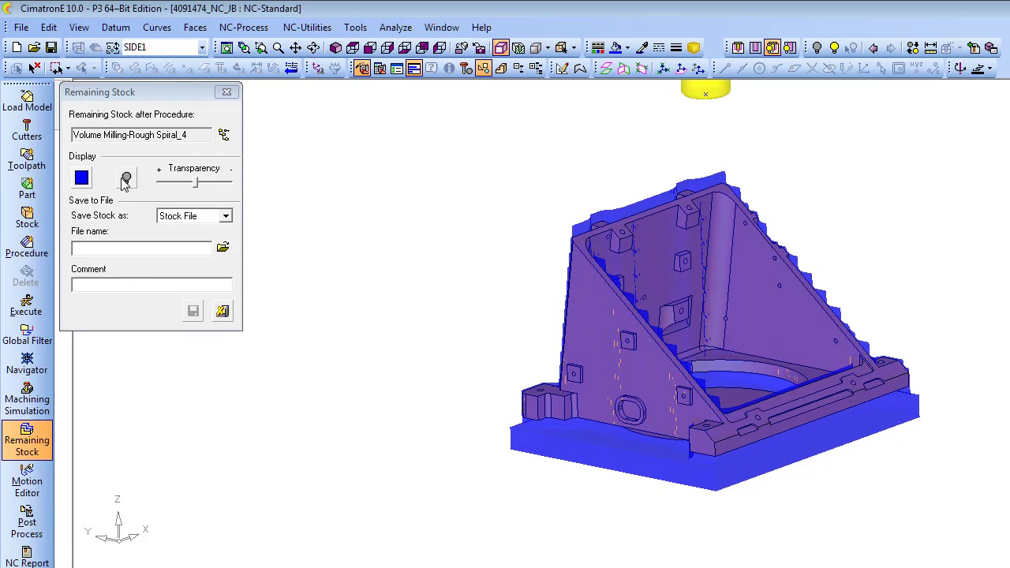
mouse_move(197, 185)
mouse_down()
mouse_move(225, 184)
mouse_move(199, 184)
mouse_move(207, 179)
mouse_up()
mouse_move(528, 261)
middle_down()
mouse_move(584, 229)
mouse_move(509, 253)
middle_up()
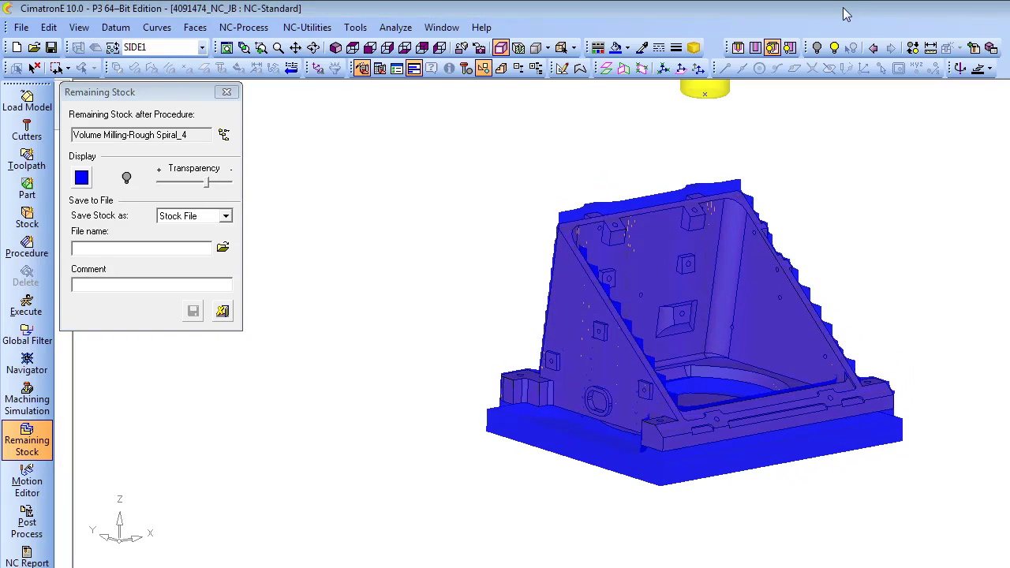
Section the housing and remaining stock from the inner back wall face, inspect the cross-section, and close the remaining stock display
click(502, 49)
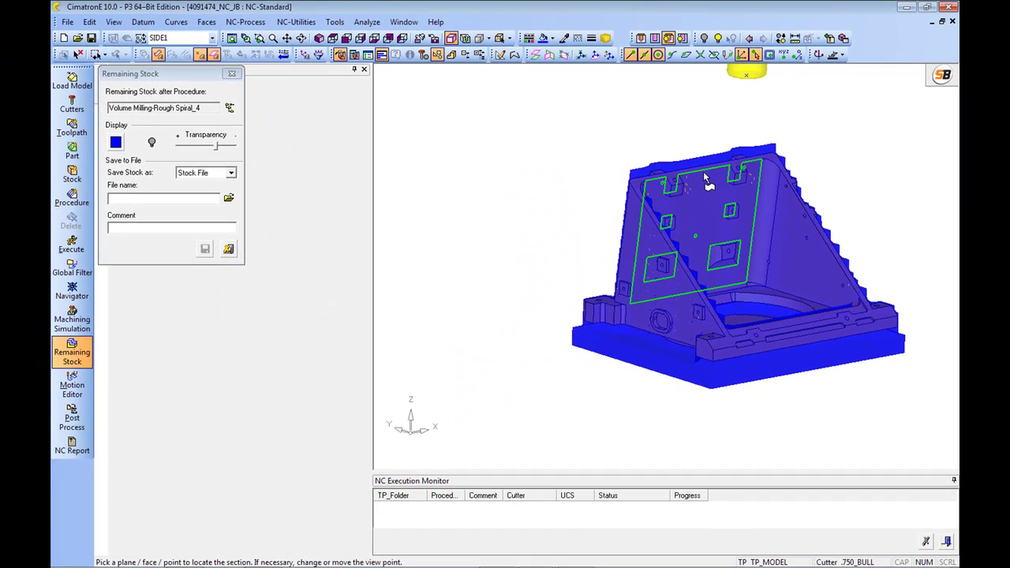
click(701, 172)
middle_drag(677, 255, 676, 276)
scroll(754, 263, up, 3)
drag(442, 89, 458, 126)
click(230, 250)
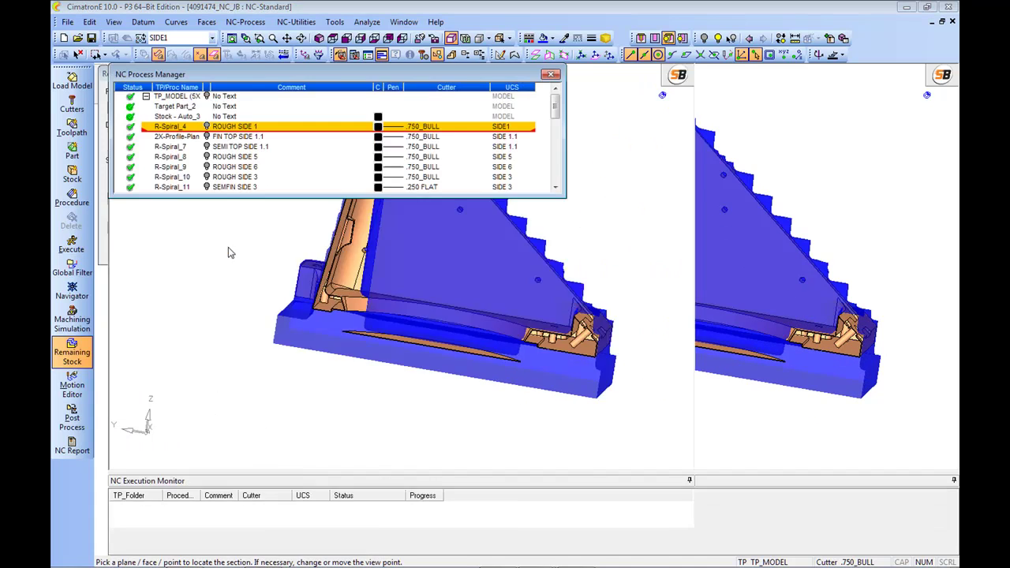
Review the toolpaths of the ROUGH SIDE 1, FIN TOP SIDE 1.1 and SEMI TOP SIDE 1.1 procedures in turn, hiding each
click(206, 127)
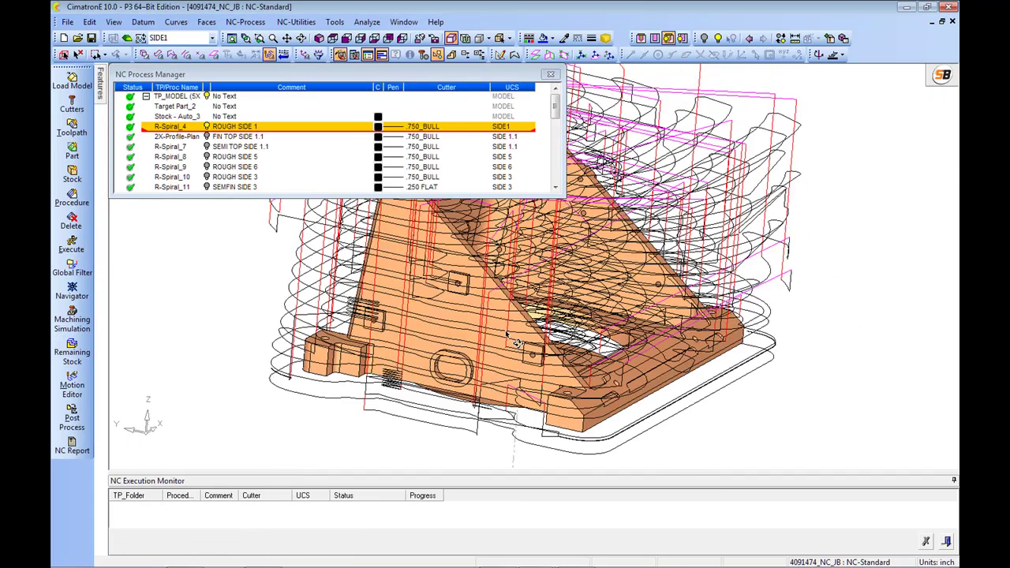
click(206, 127)
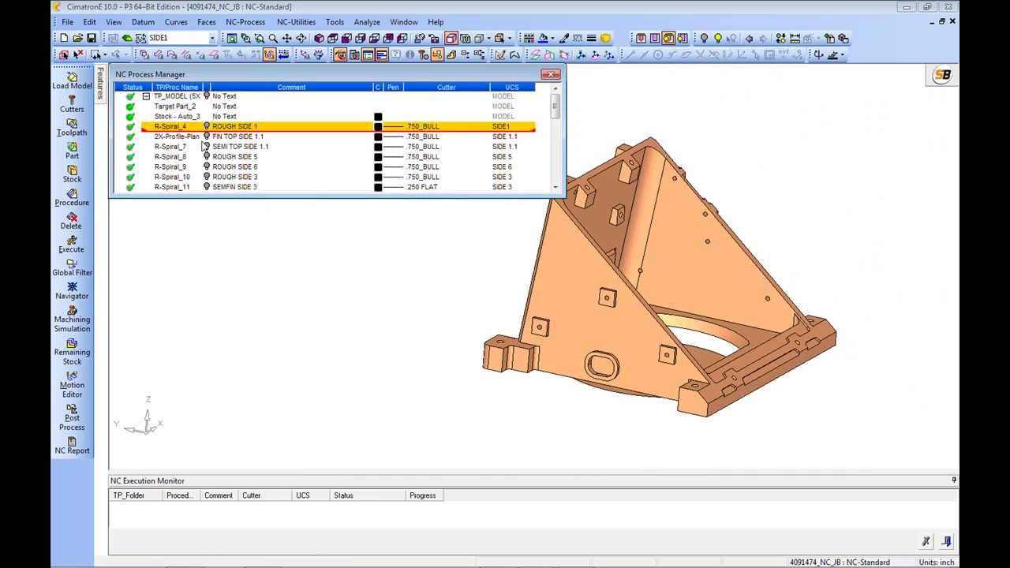
click(184, 137)
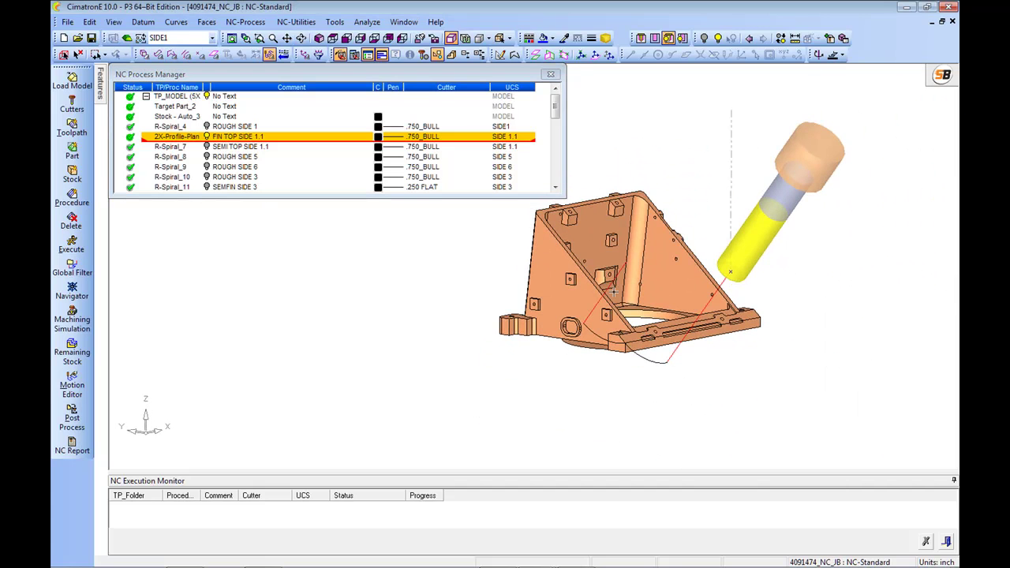
click(210, 149)
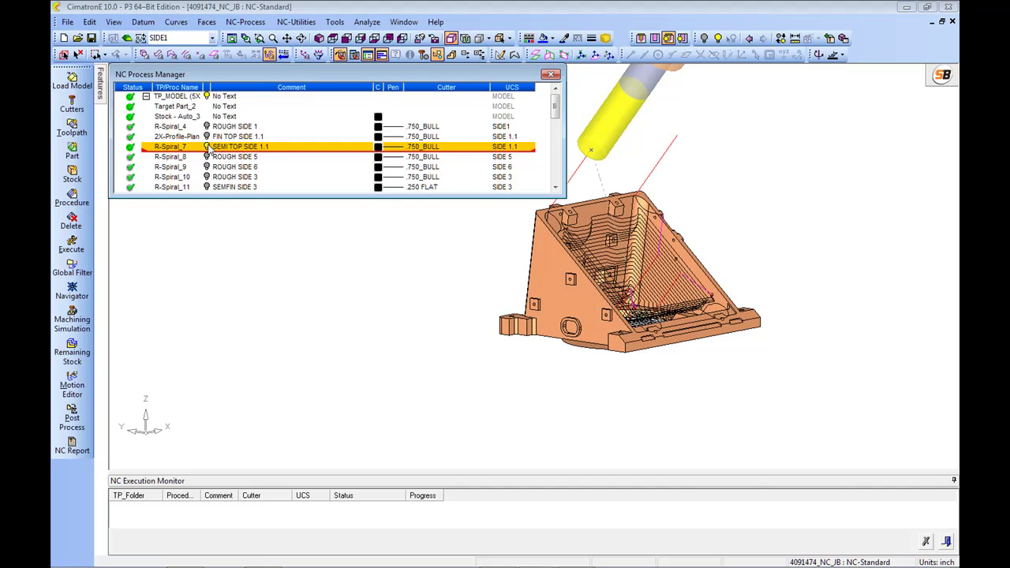
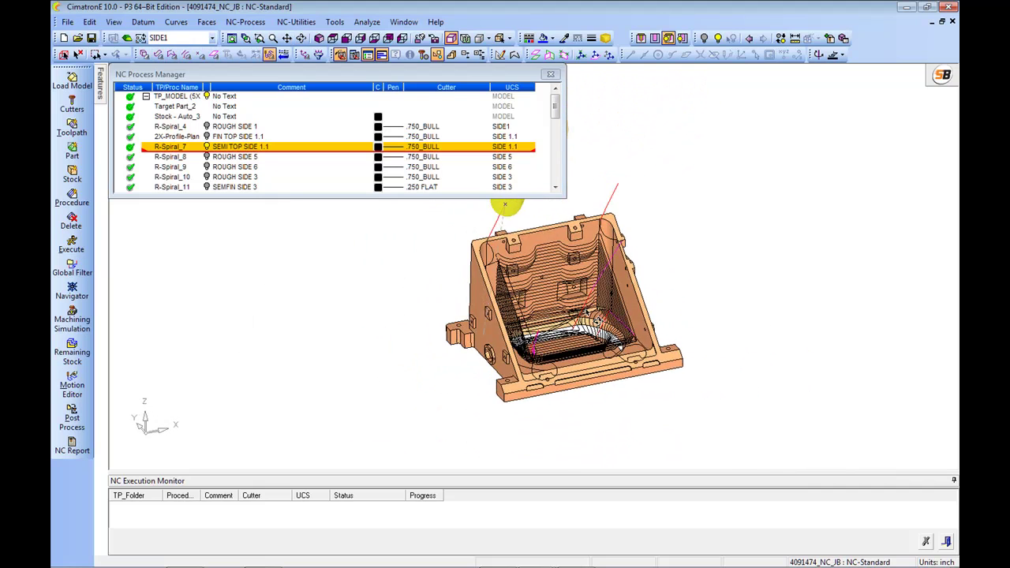
click(207, 147)
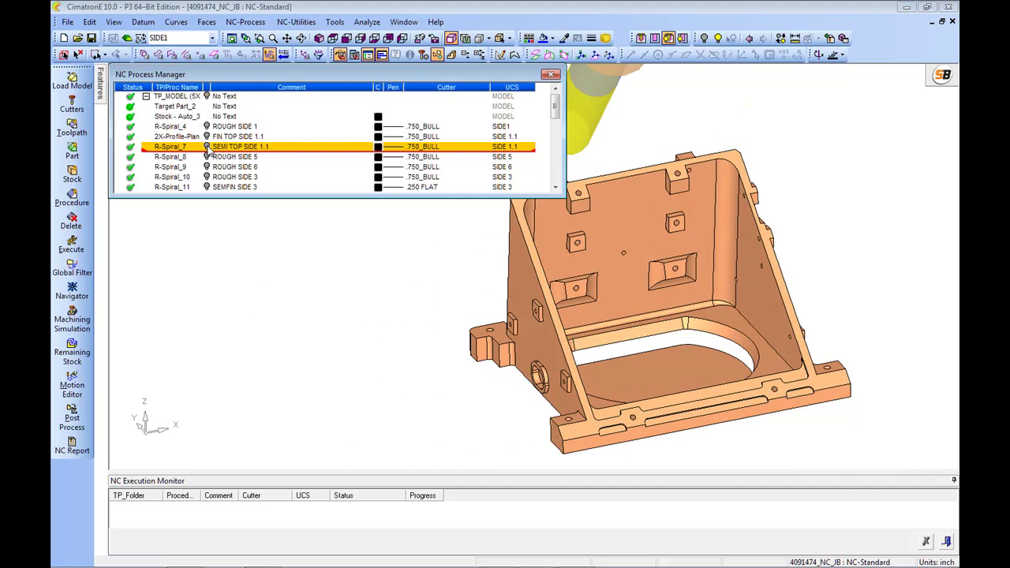
Display the ROUGH SIDE 5 toolpath and inspect the procedure's tool trajectory, tolerance and surface offset parameters, closing it without changes
click(208, 156)
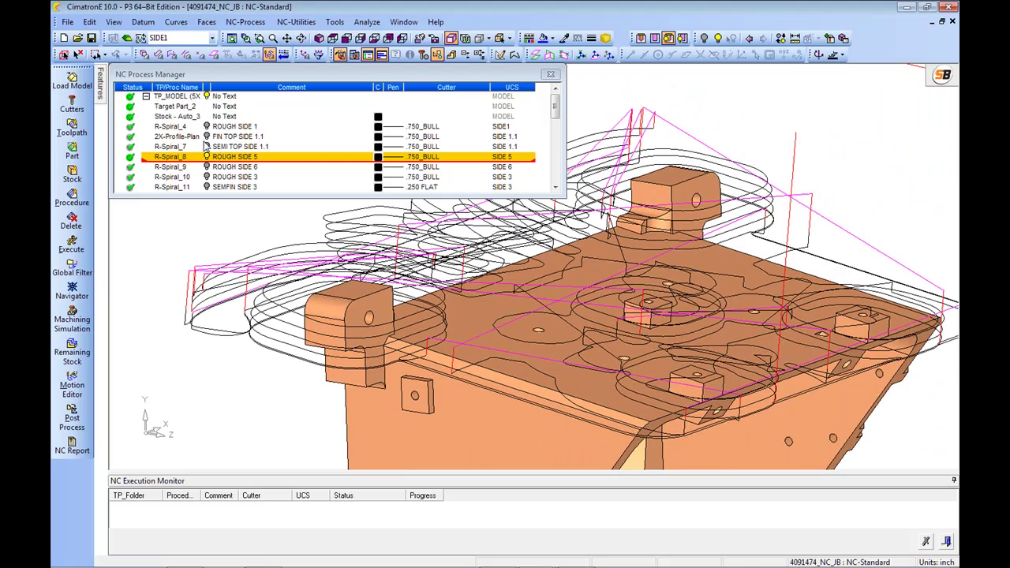
double_click(177, 157)
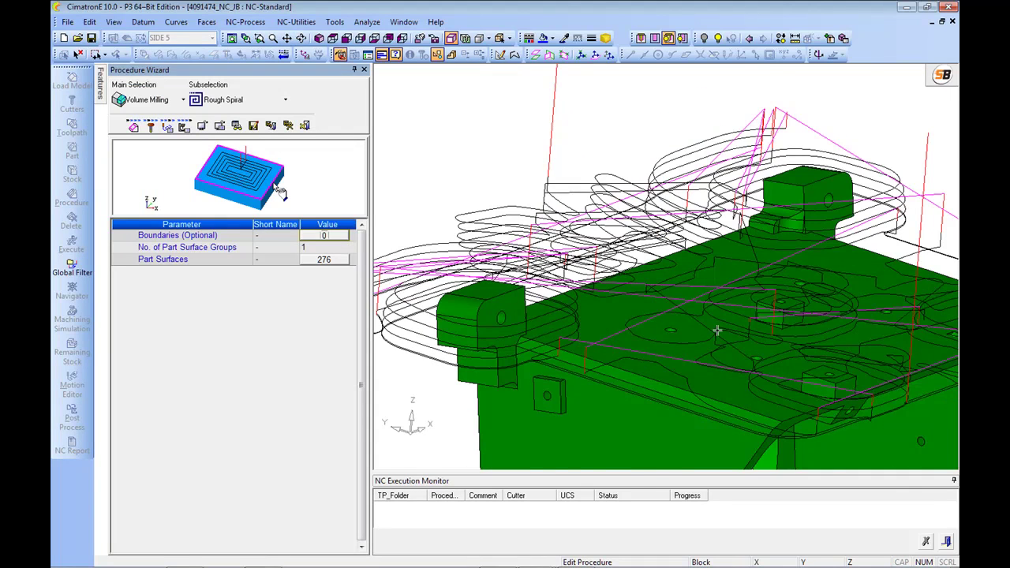
click(167, 126)
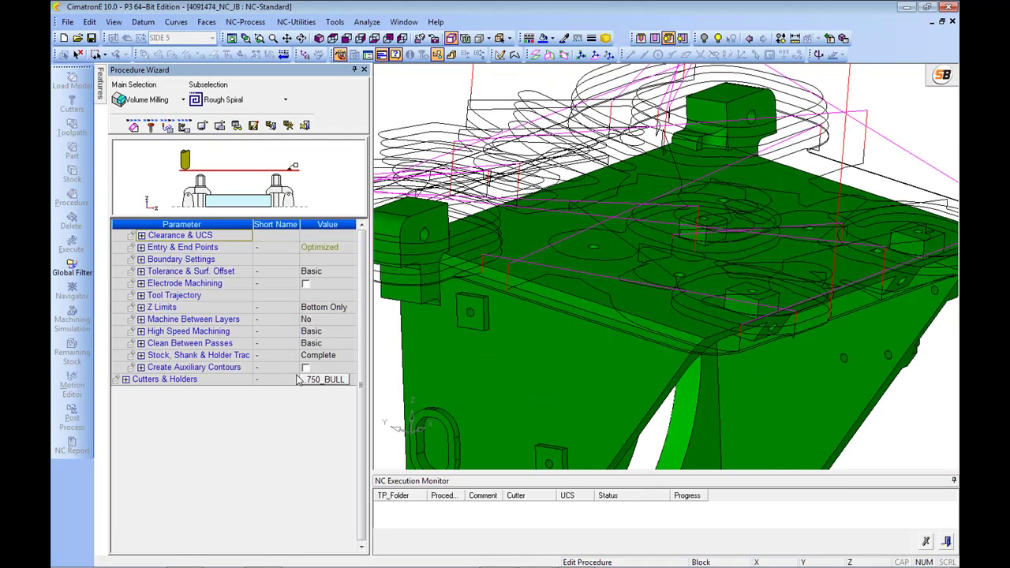
click(141, 296)
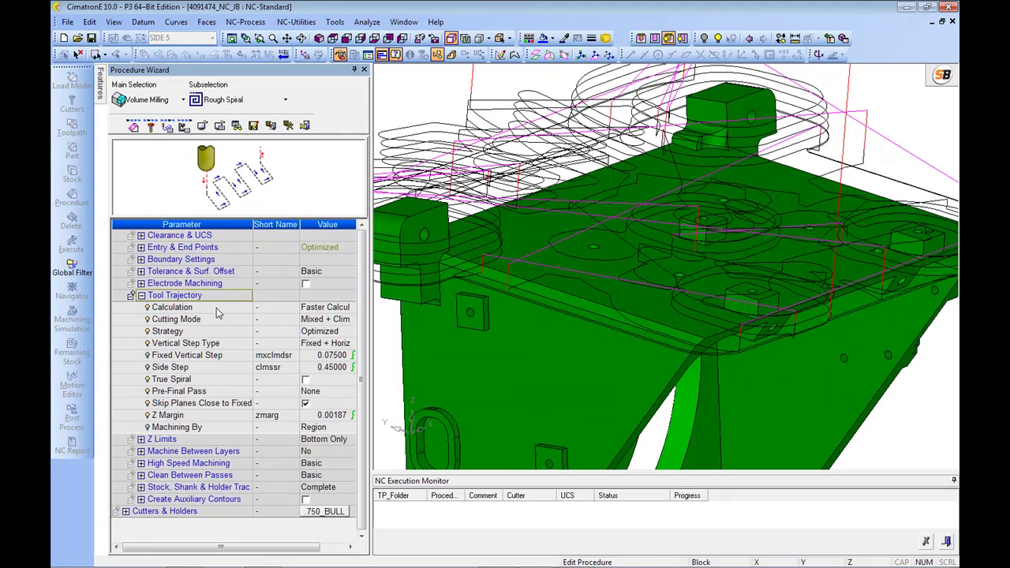
click(142, 272)
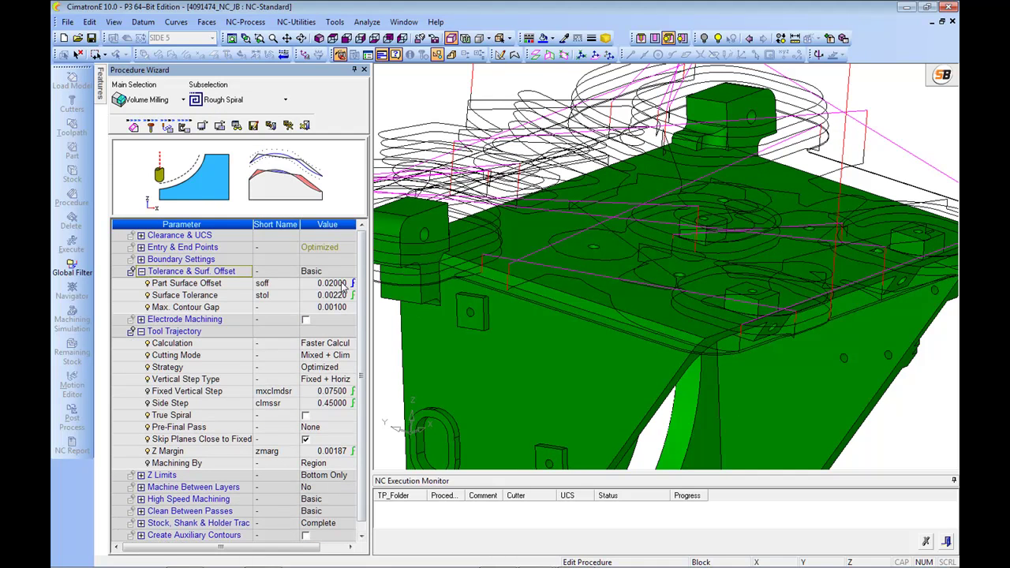
ctrl+right_drag(591, 177, 560, 211)
middle_click(560, 212)
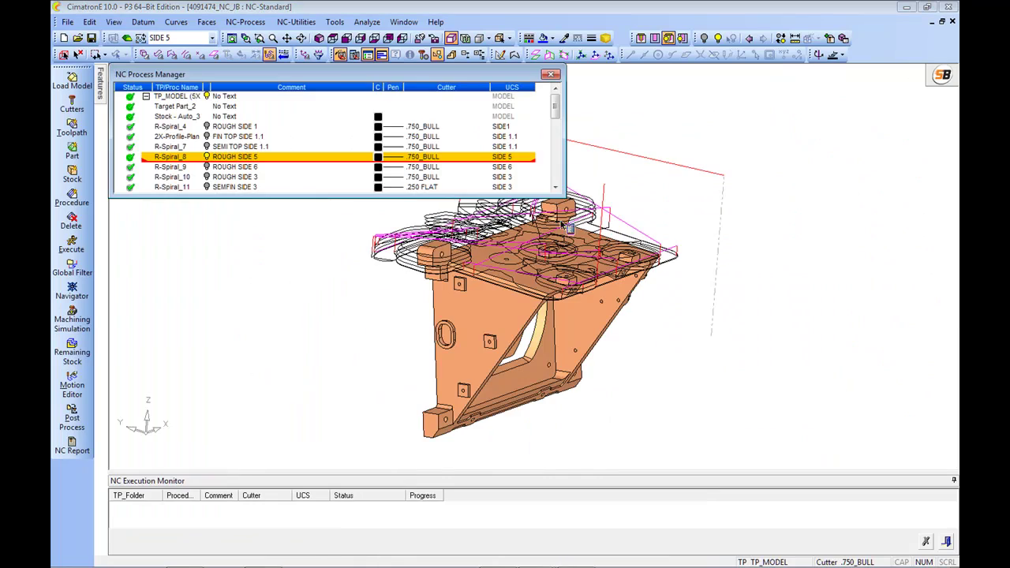
Display the ROUGH SIDE 6 toolpath in place of ROUGH SIDE 5 and examine it around the lugs and bosses
click(210, 167)
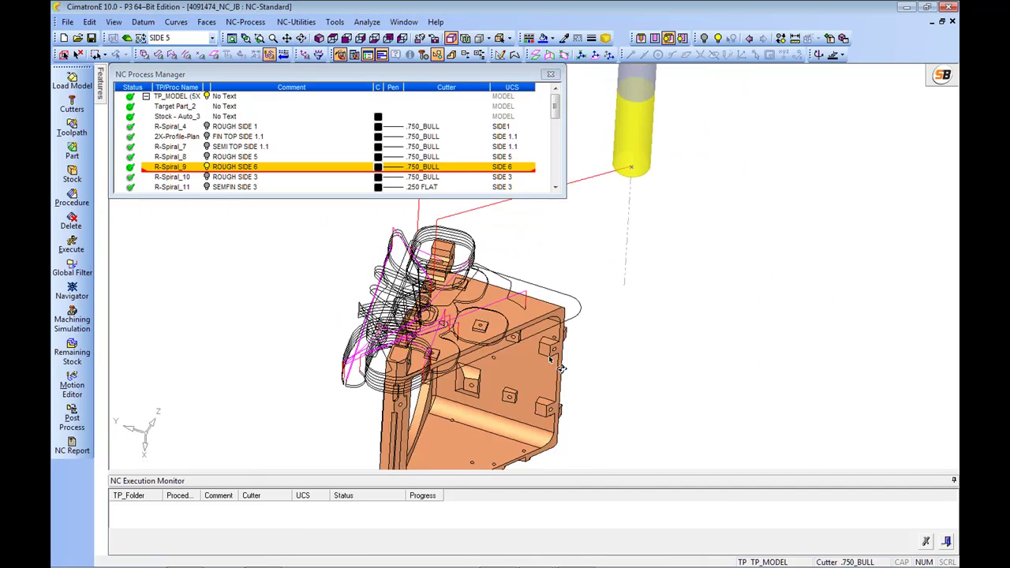
ctrl+right_drag(505, 316, 497, 276)
ctrl+middle_drag(498, 276, 710, 308)
ctrl+drag(710, 308, 735, 320)
ctrl+right_drag(736, 320, 730, 292)
ctrl+drag(710, 300, 645, 309)
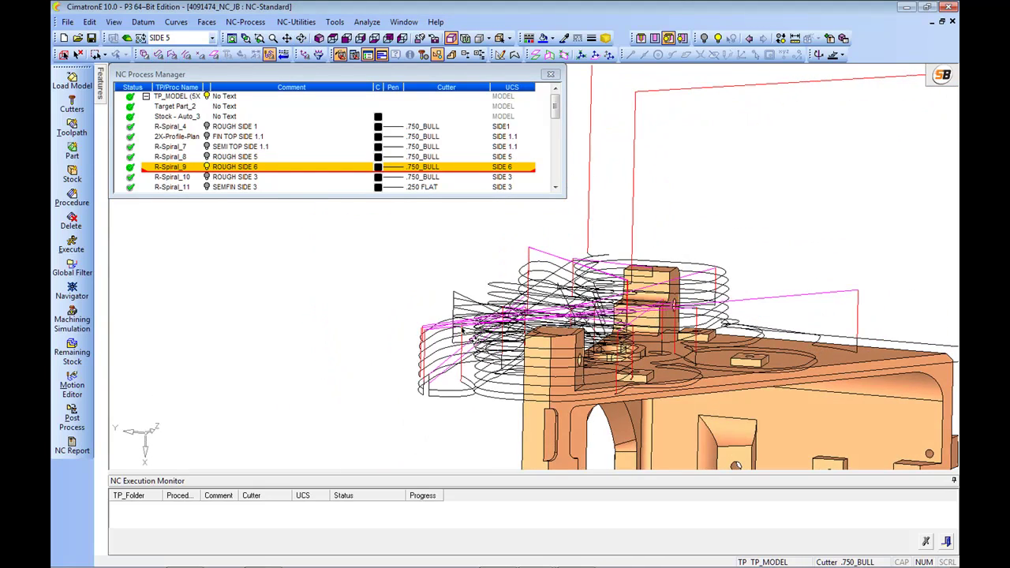
Display the remaining stock after the ROUGH SIDE 5 procedure in blue with reduced transparency, examine it around the lugs, and close it
right_click(164, 157)
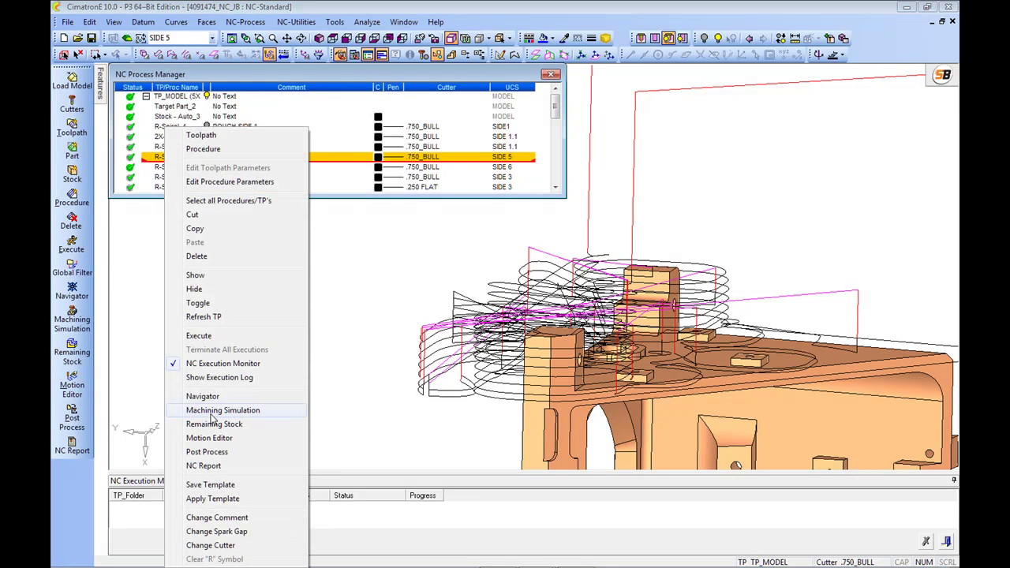
click(214, 425)
click(124, 144)
click(150, 172)
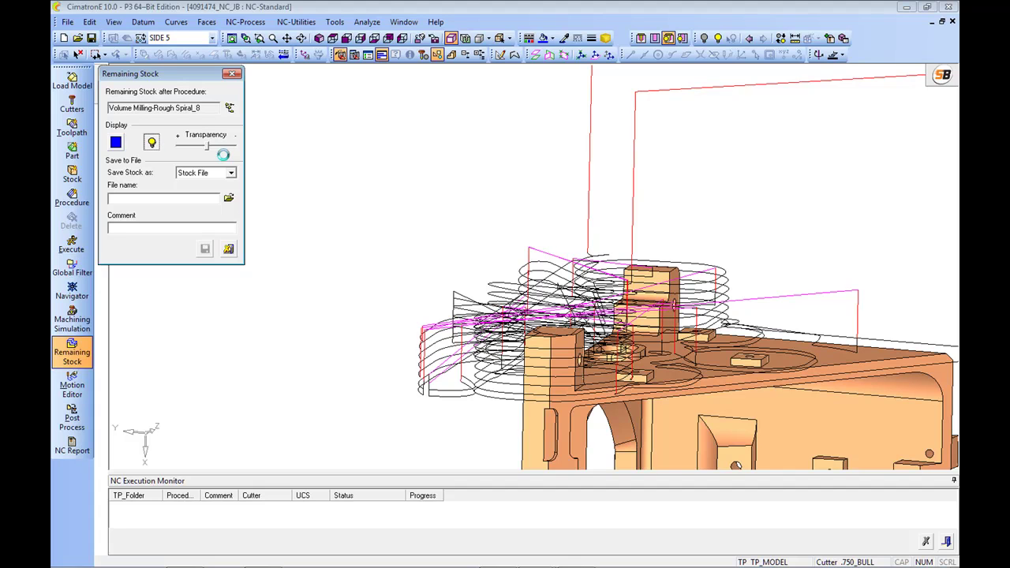
drag(208, 147, 211, 146)
ctrl+drag(372, 192, 661, 254)
middle_drag(661, 254, 493, 131)
mouse_move(478, 184)
middle_down()
mouse_move(464, 169)
mouse_move(497, 186)
middle_up()
middle_drag(733, 218, 716, 222)
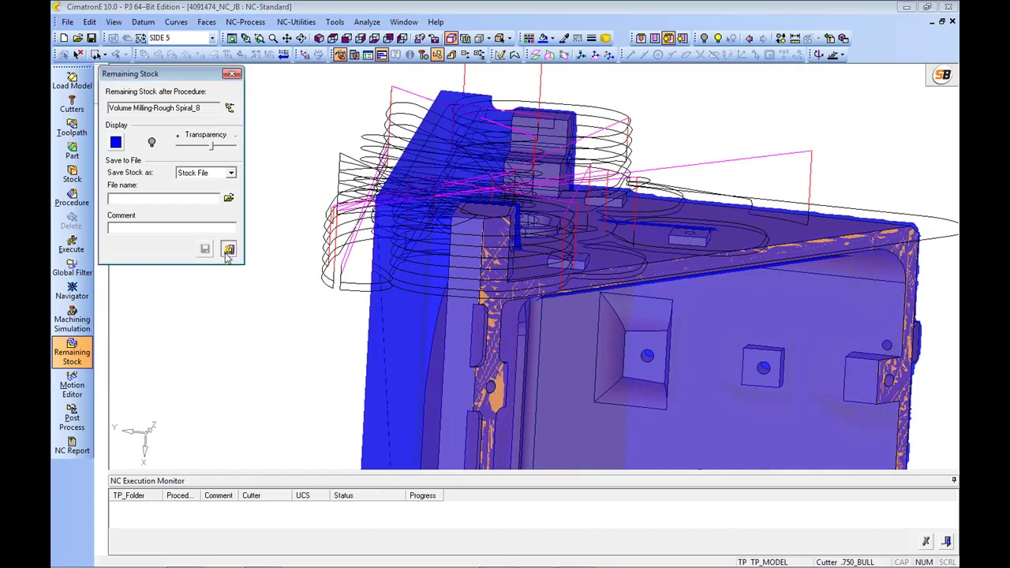
click(228, 250)
Hide the ROUGH SIDE 6 toolpath, display the ROUGH SIDE 3 toolpath, and examine it over the triangular side wall
click(207, 166)
click(207, 177)
ctrl+right_drag(736, 202, 694, 309)
middle_drag(695, 310, 687, 318)
ctrl+drag(687, 319, 616, 228)
ctrl+right_drag(671, 229, 746, 119)
ctrl+middle_drag(746, 118, 701, 300)
ctrl+right_drag(701, 300, 711, 260)
ctrl+drag(711, 261, 653, 270)
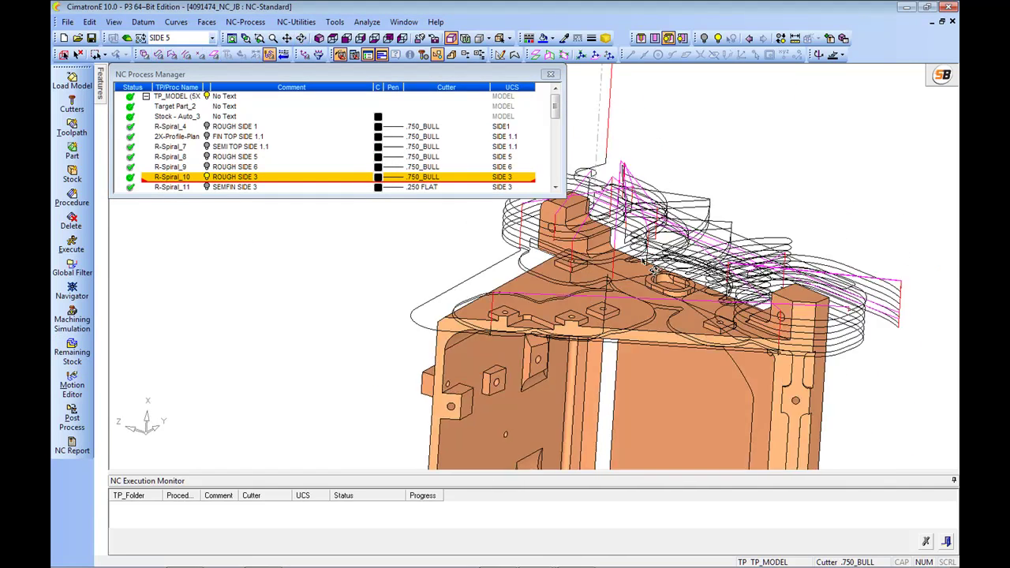
Display the SEMFIN SIDE 3 toolpath with the .250 FLAT cutter and examine it around the side wall's bosses and slot
click(211, 187)
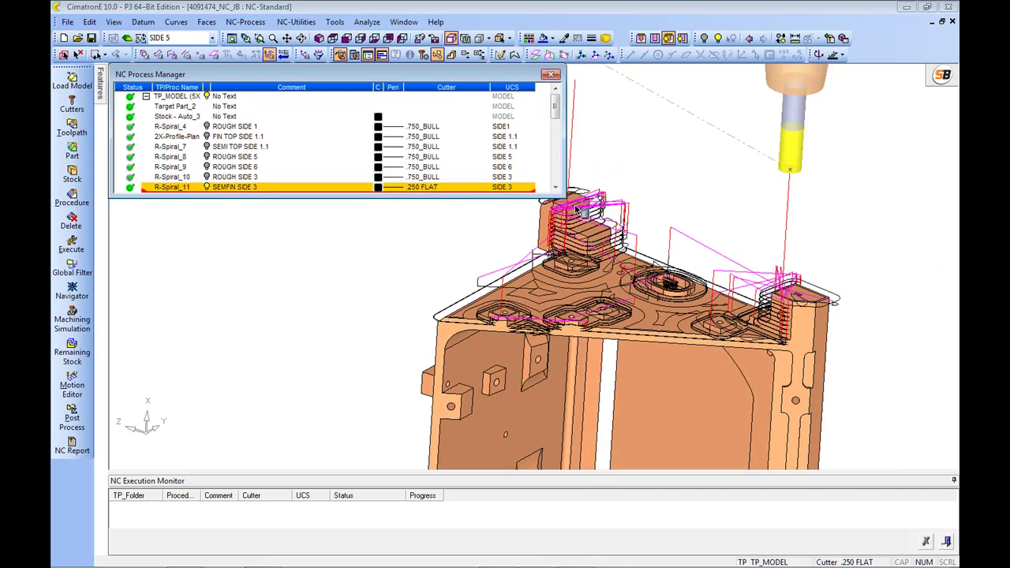
ctrl+right_drag(716, 268, 715, 221)
ctrl+middle_drag(714, 221, 647, 210)
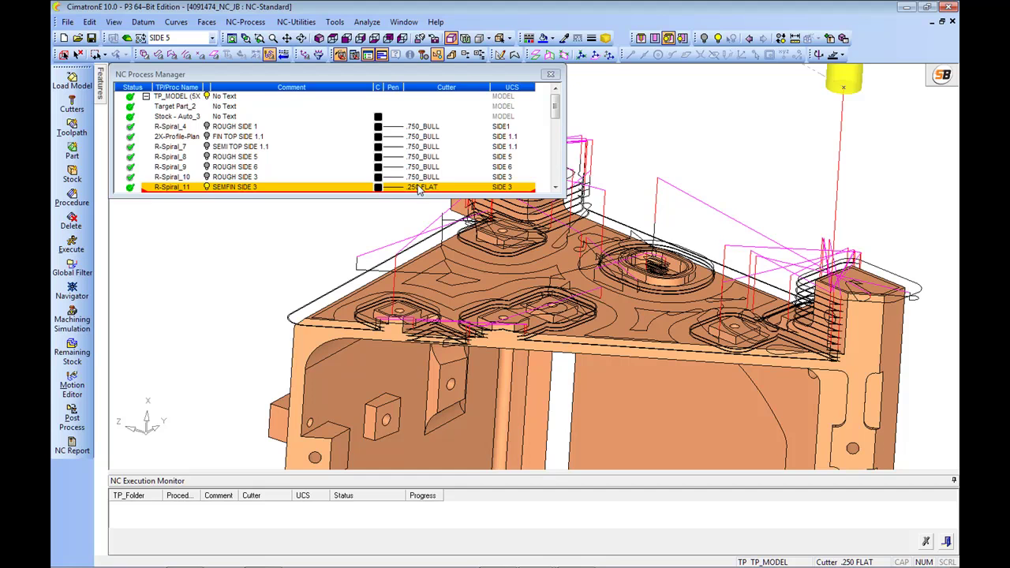
click(556, 188)
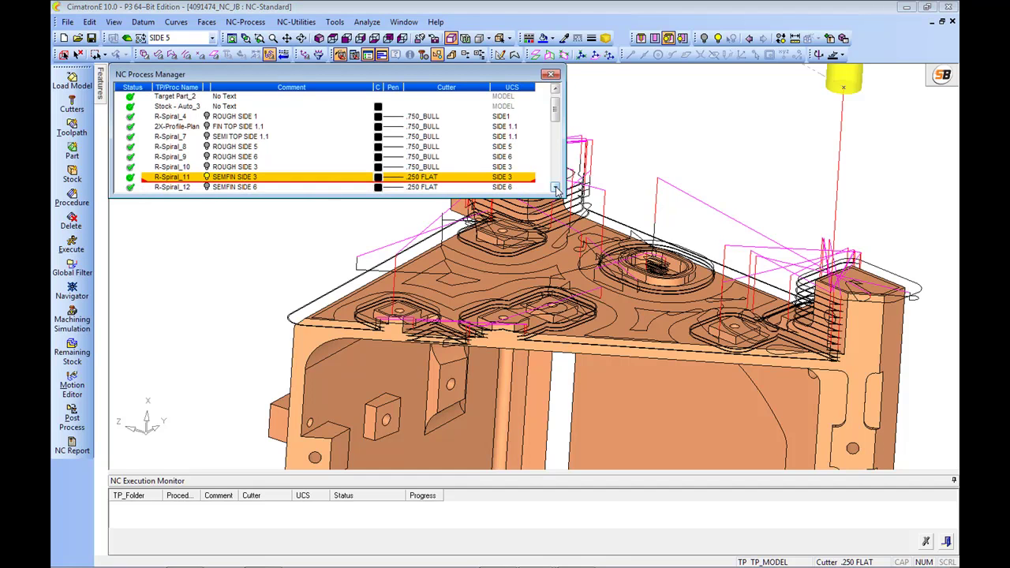
click(555, 188)
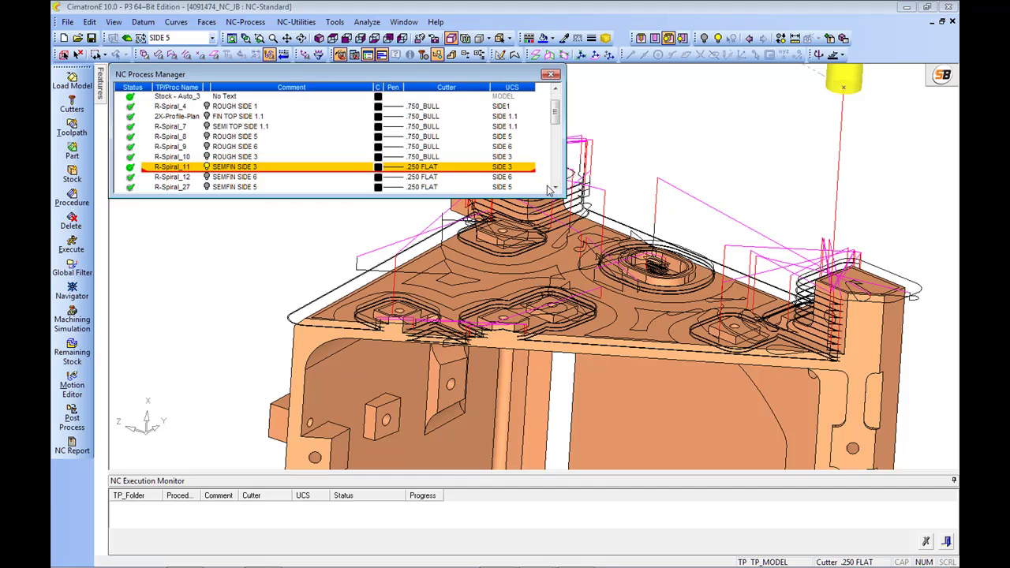
scroll(672, 296, up, 4)
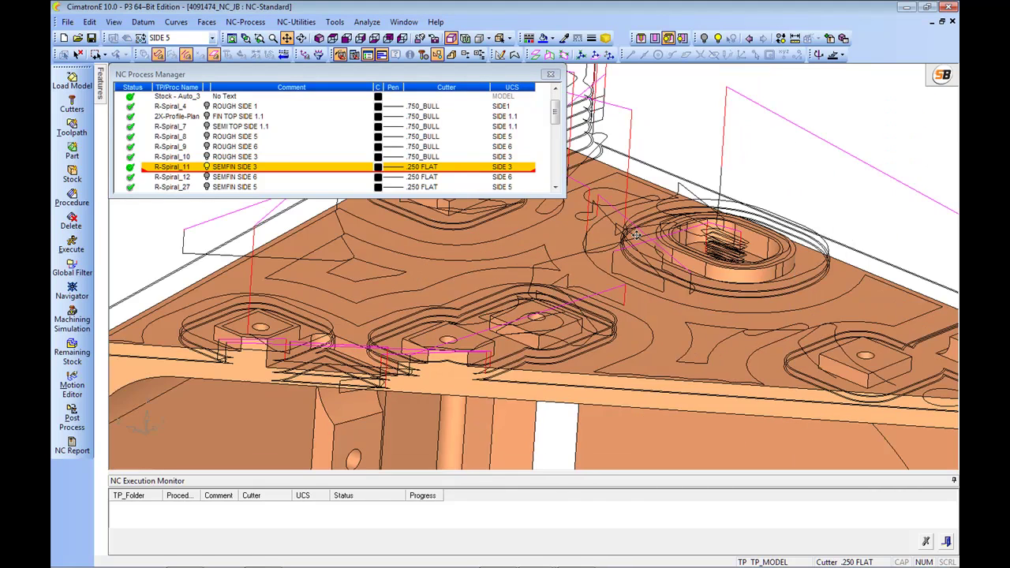
middle_drag(708, 222, 611, 242)
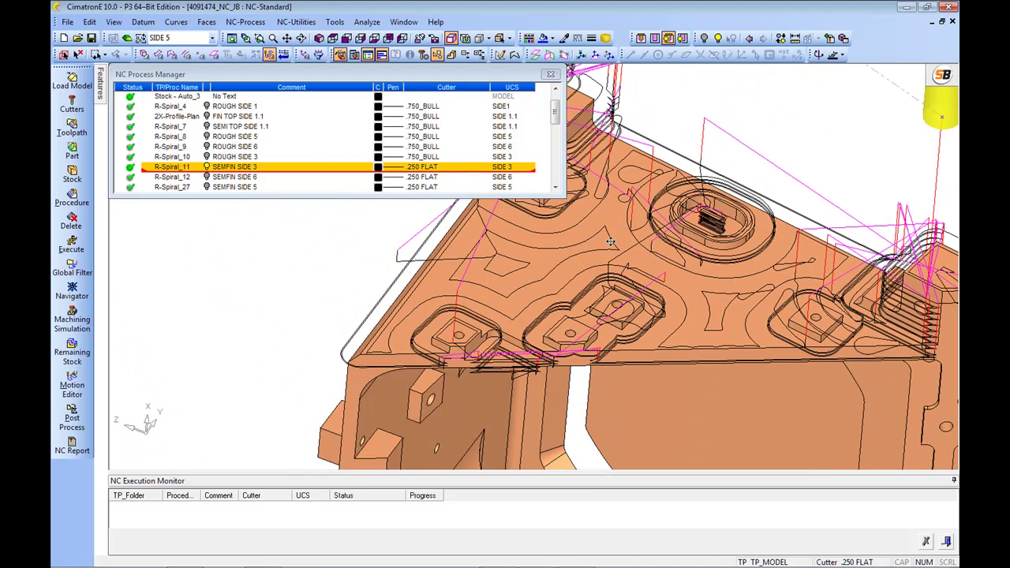
Open the Navigator for the SEMFIN SIDE 3 procedure and play its cutter motion from a point picked on the side wall's toolpath
right_click(170, 170)
click(208, 396)
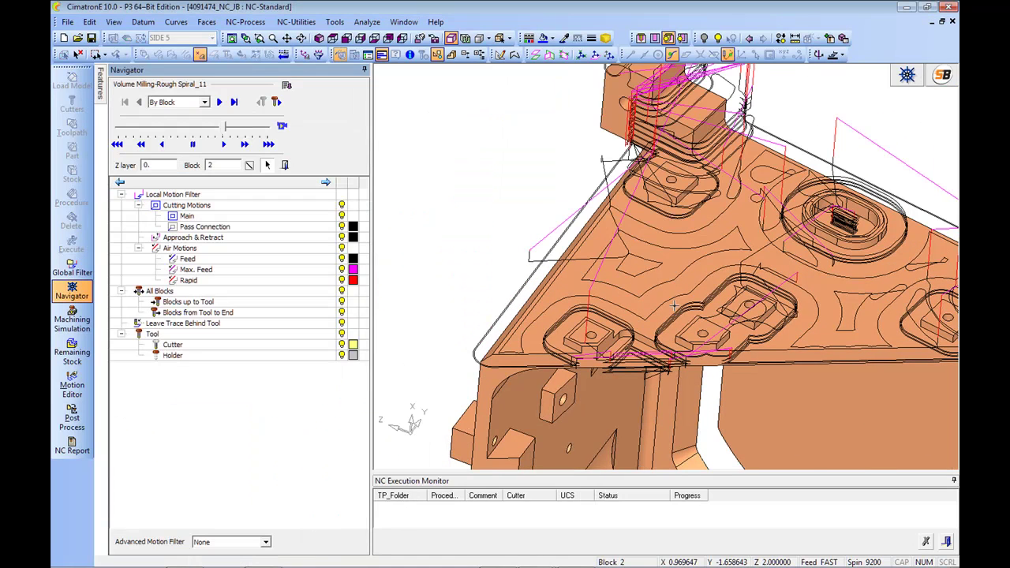
click(665, 301)
scroll(672, 308, down, 2)
middle_drag(708, 370, 675, 360)
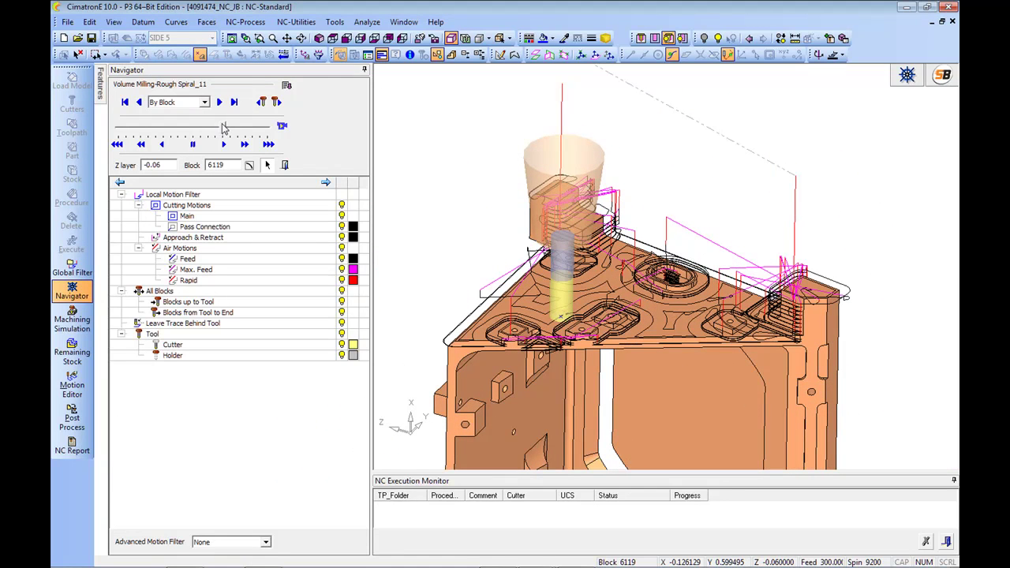
click(280, 127)
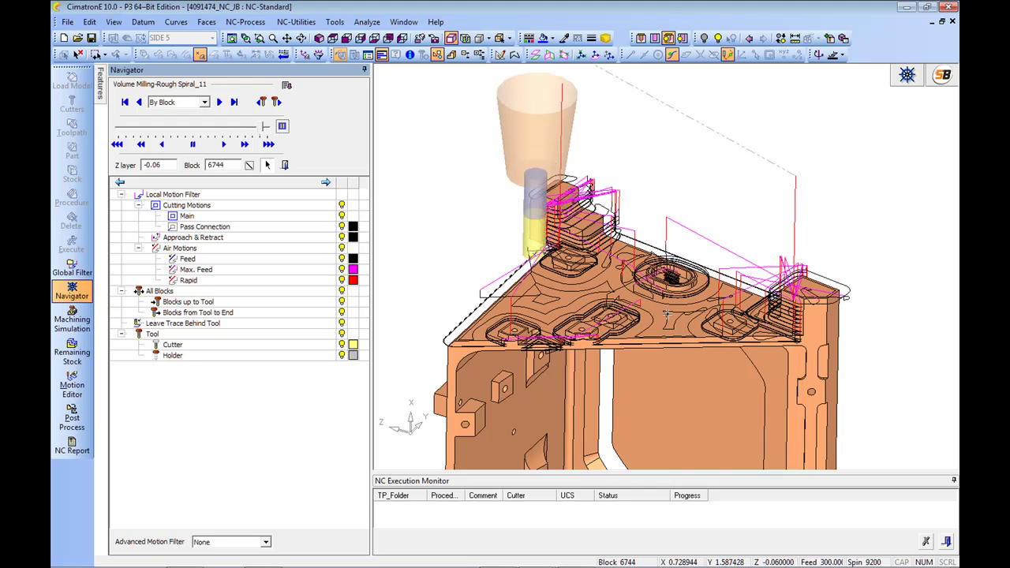
scroll(530, 268, up, 2)
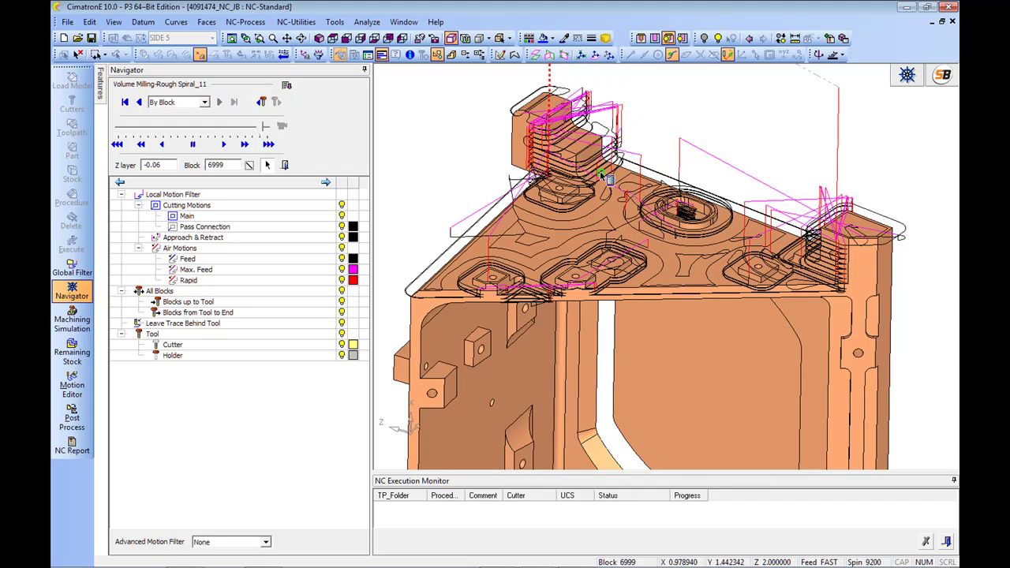
Examine the SEMFIN SIDE 3 toolpath up close around the paired bosses and the boss beside the tall lug
middle_drag(736, 270, 710, 277)
scroll(720, 281, up, 3)
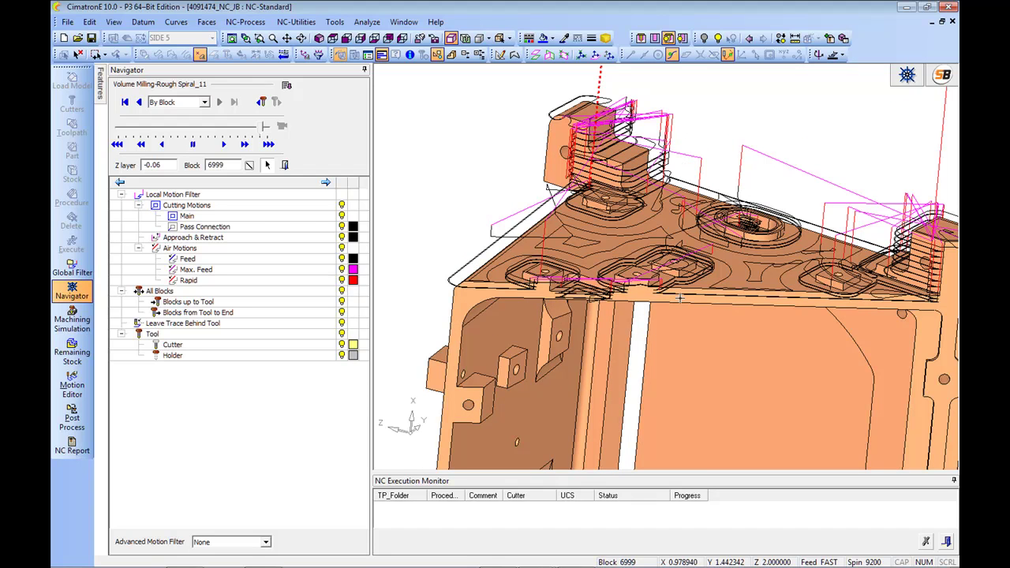
scroll(647, 257, up, 6)
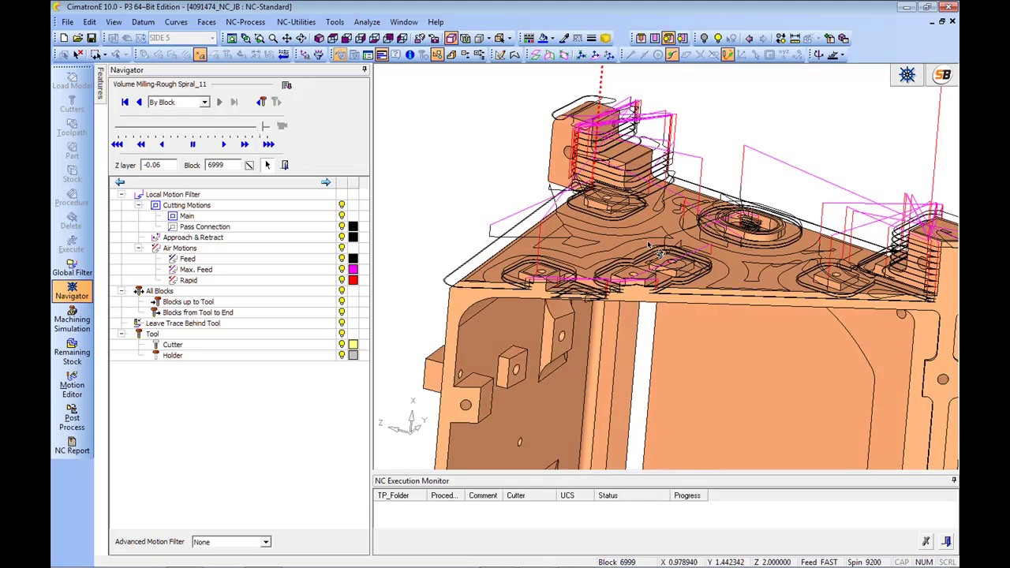
ctrl+middle_drag(782, 290, 663, 258)
ctrl+drag(663, 259, 673, 288)
middle_drag(674, 290, 671, 291)
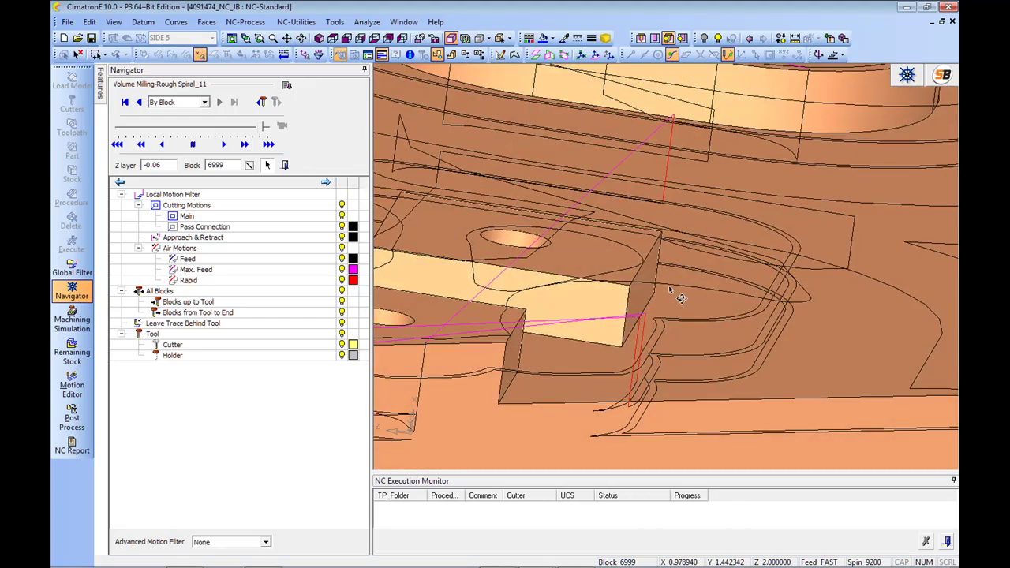
middle_drag(774, 272, 746, 306)
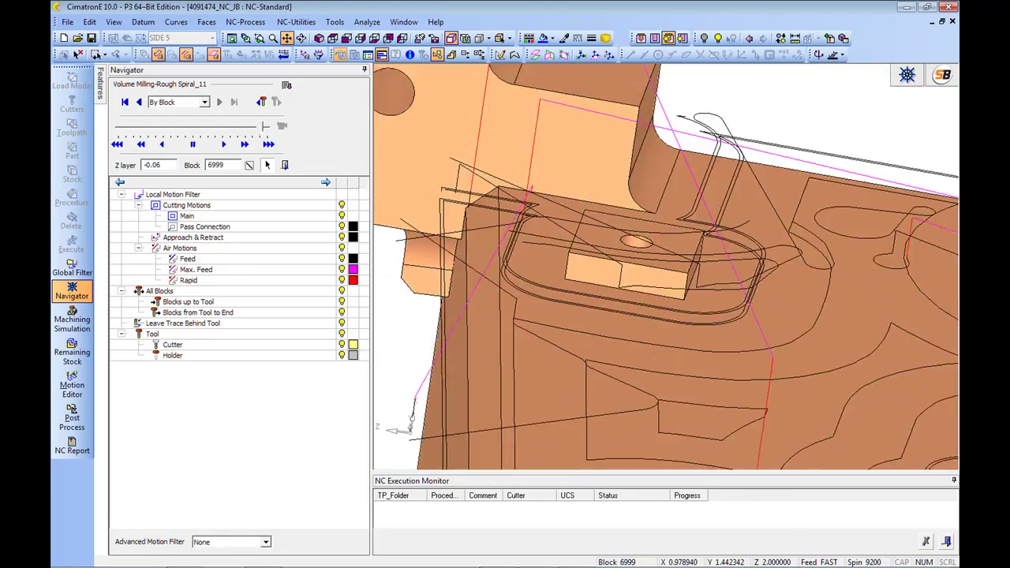
middle_drag(675, 242, 613, 207)
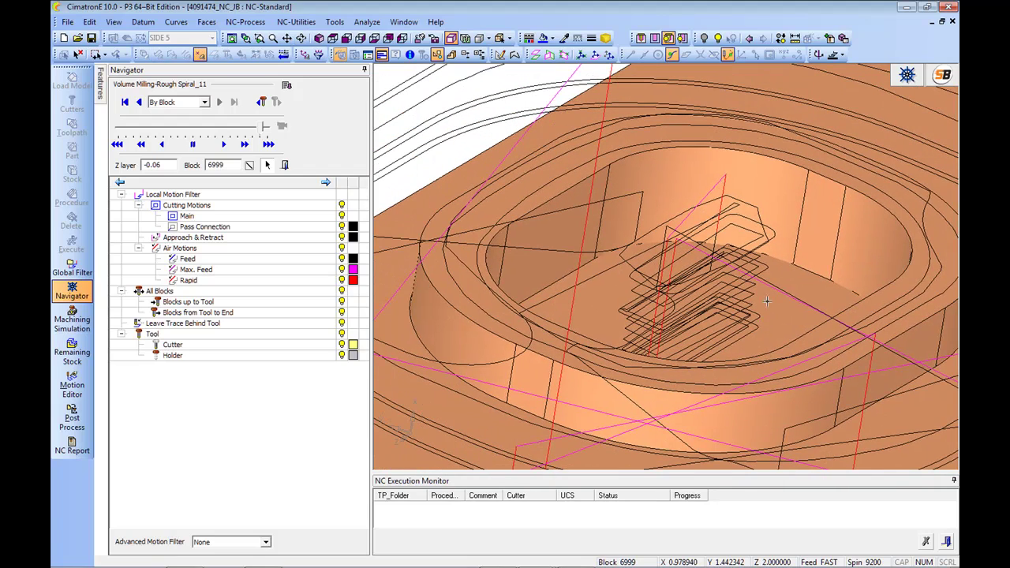
Examine the SEMFIN SIDE 3 passes inside the oval slot and over the whole side wall, and exit the Navigator
ctrl+right_drag(709, 197, 750, 300)
ctrl+middle_drag(750, 300, 701, 323)
ctrl+drag(702, 323, 779, 286)
ctrl+middle_drag(779, 287, 701, 311)
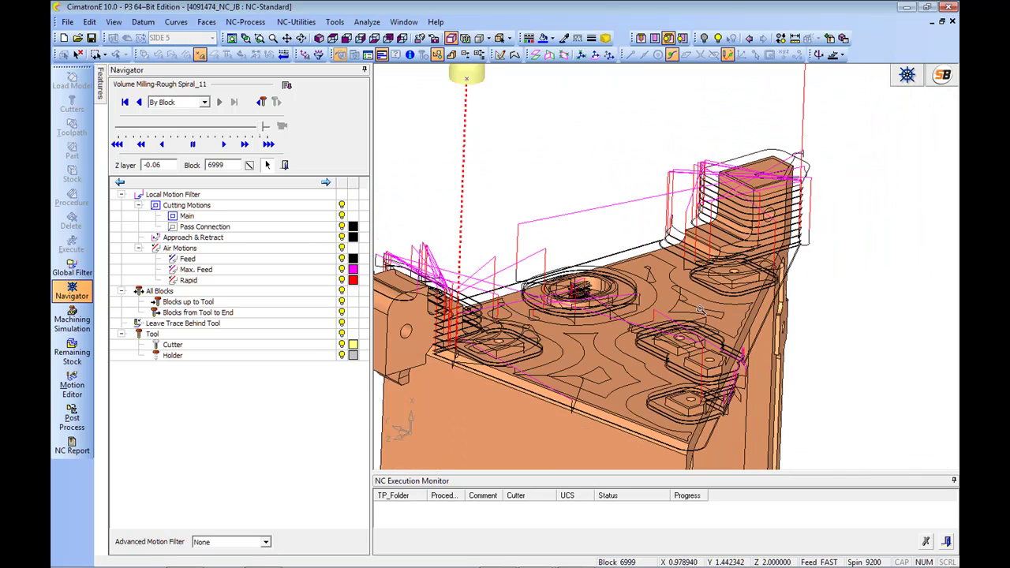
scroll(556, 148, down, 4)
ctrl+drag(557, 148, 663, 213)
click(286, 166)
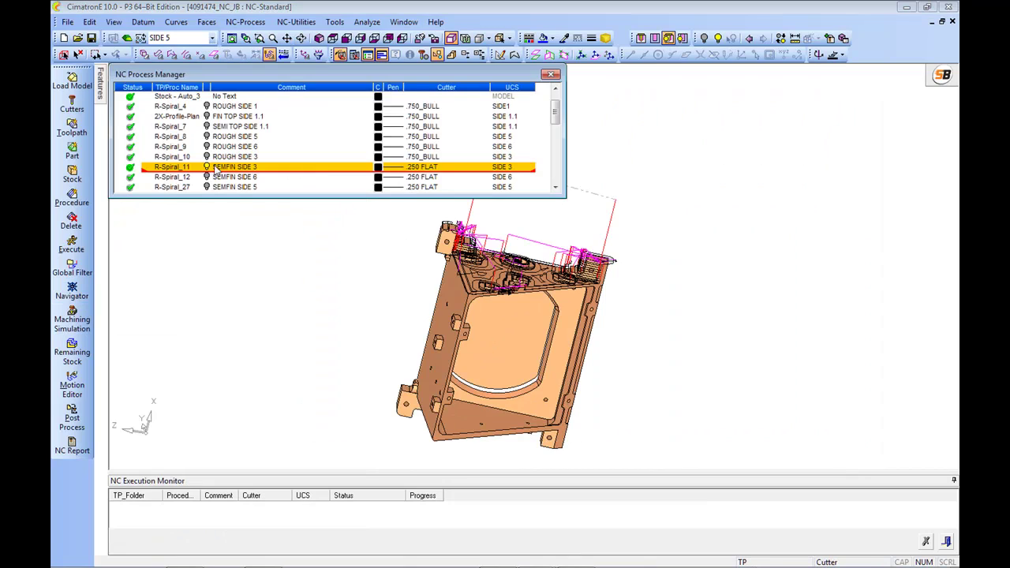
Display the SEMFIN SIDE 6 toolpath and examine it around the opposite side wall's slot, bosses and lugs
click(207, 178)
ctrl+drag(579, 348, 672, 318)
ctrl+right_drag(671, 318, 728, 407)
ctrl+drag(727, 407, 600, 316)
ctrl+right_drag(600, 316, 606, 419)
ctrl+middle_drag(606, 419, 655, 406)
ctrl+right_drag(656, 406, 684, 302)
ctrl+middle_drag(684, 301, 619, 251)
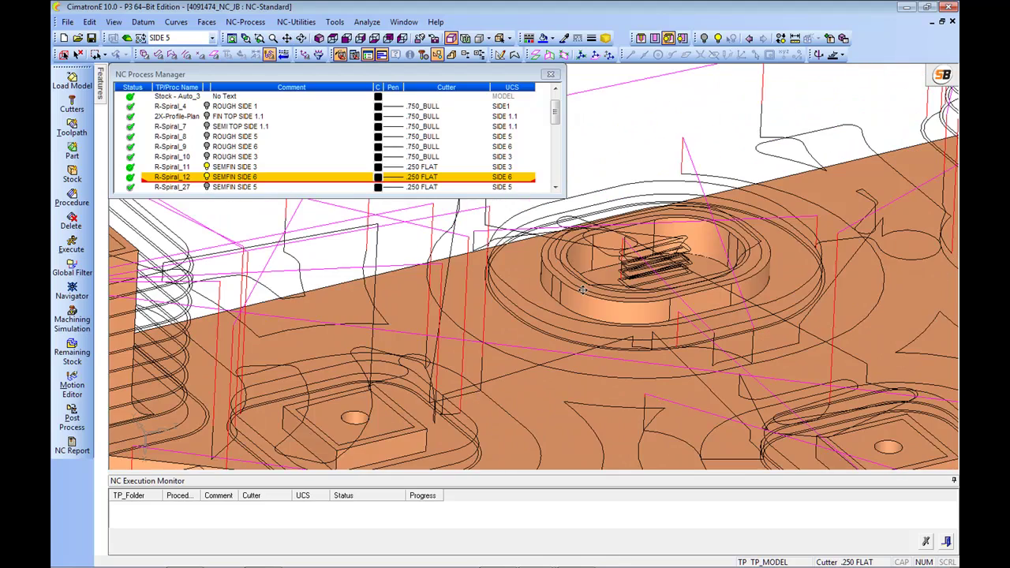
ctrl+middle_drag(731, 330, 508, 383)
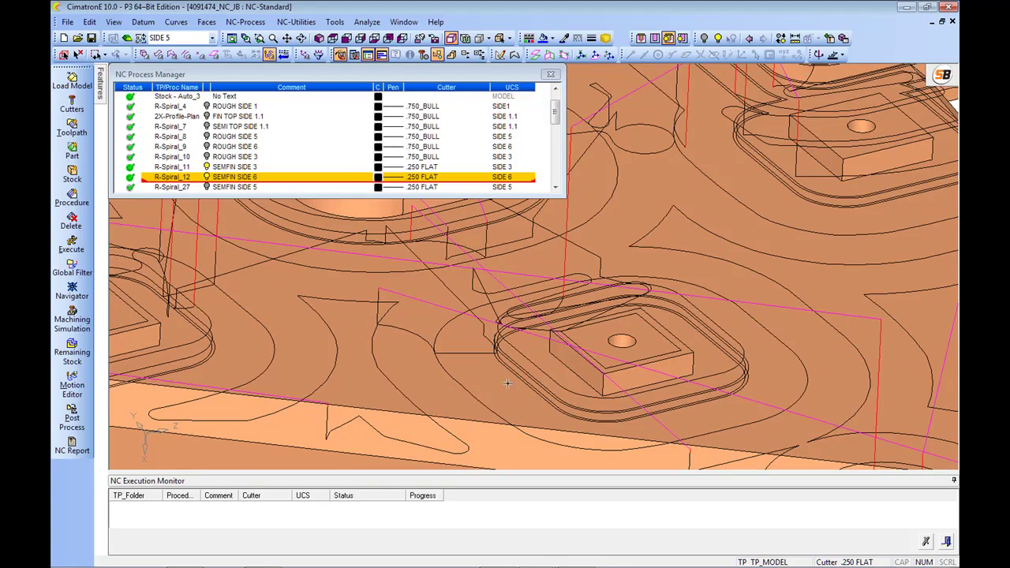
ctrl+right_drag(750, 323, 744, 418)
ctrl+drag(744, 419, 707, 314)
scroll(699, 226, down, 6)
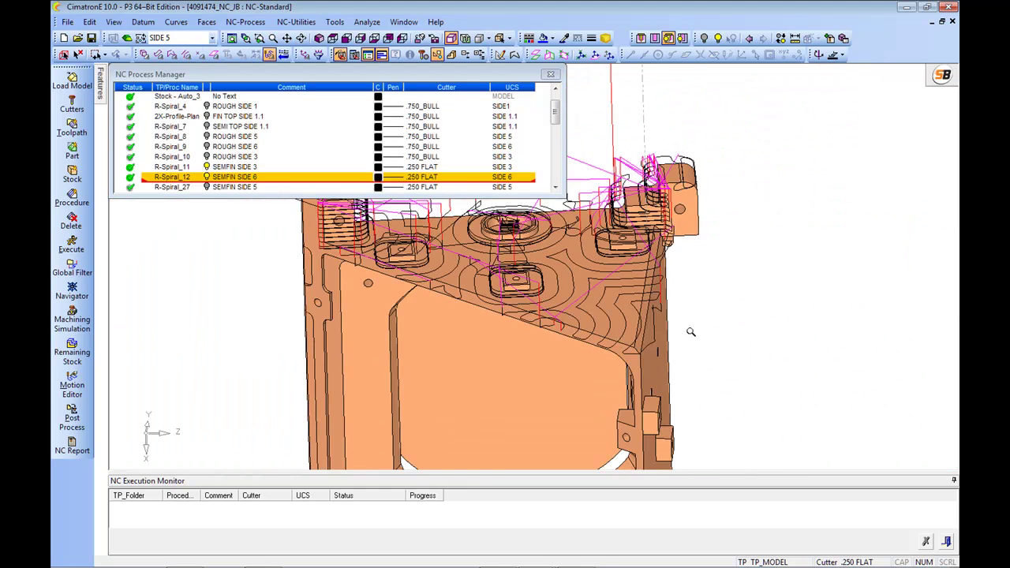
Display the SEMFIN SIDE 5 toolpath in place of SEMFIN SIDE 6 and examine it around the face's bosses, holes and lugs
click(209, 187)
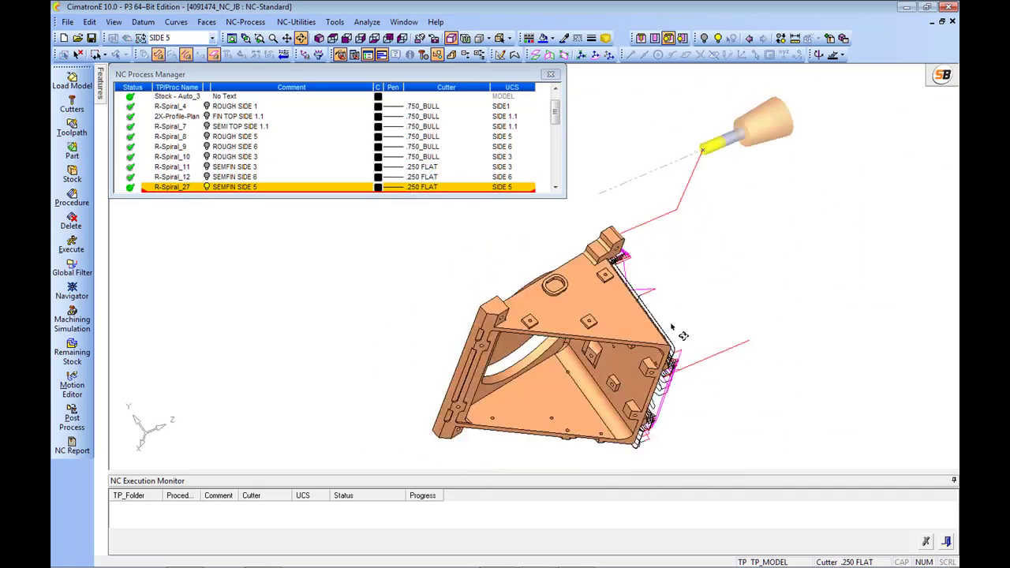
scroll(686, 304, up, 5)
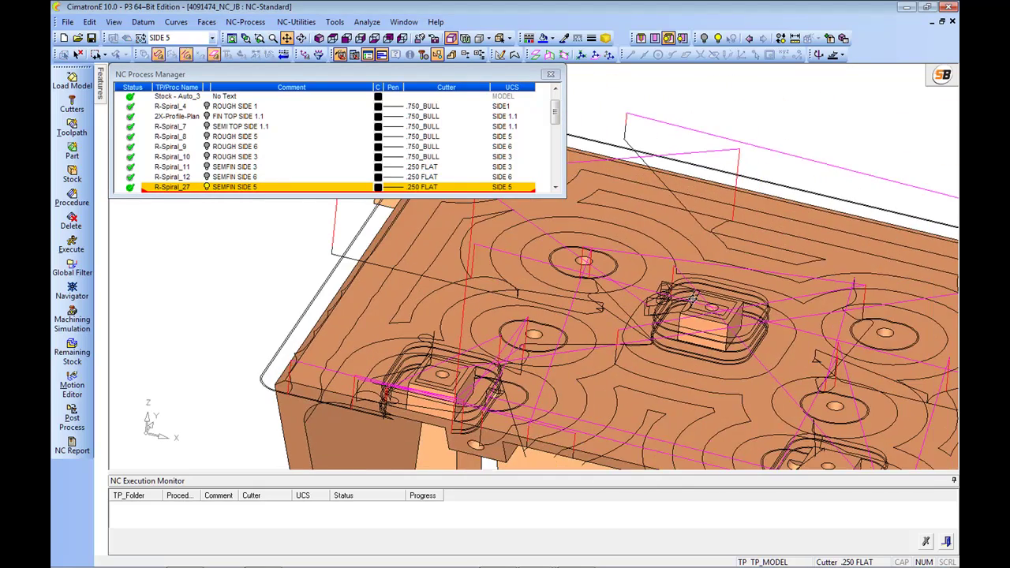
ctrl+drag(662, 340, 664, 308)
ctrl+right_drag(670, 344, 706, 422)
ctrl+drag(706, 422, 673, 328)
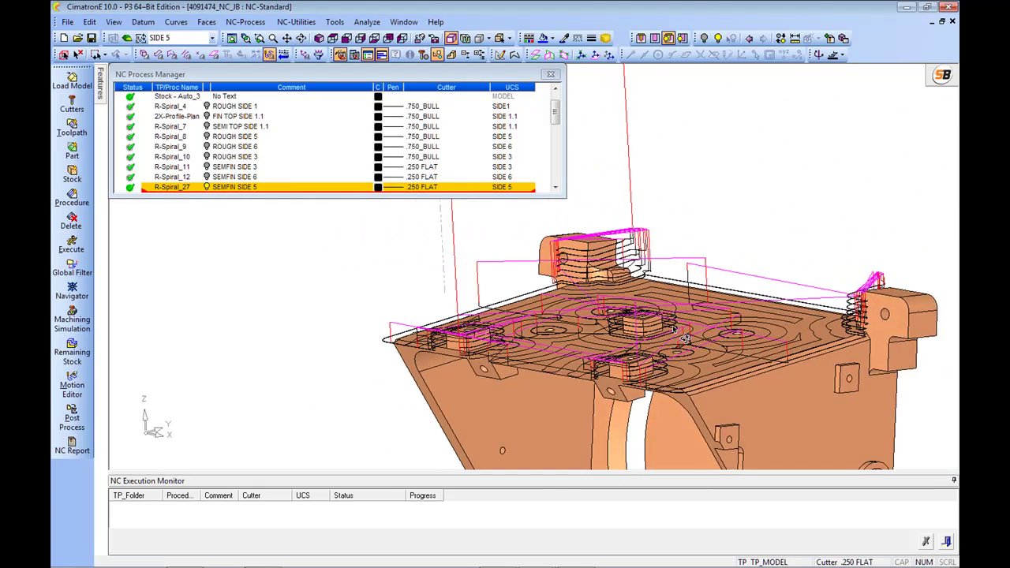
Hide the SEMFIN SIDE 5 toolpath, display the F-Hor_28 SEMFIN SIDE5.1 toolpath, and examine it on top of the two lugs
click(206, 187)
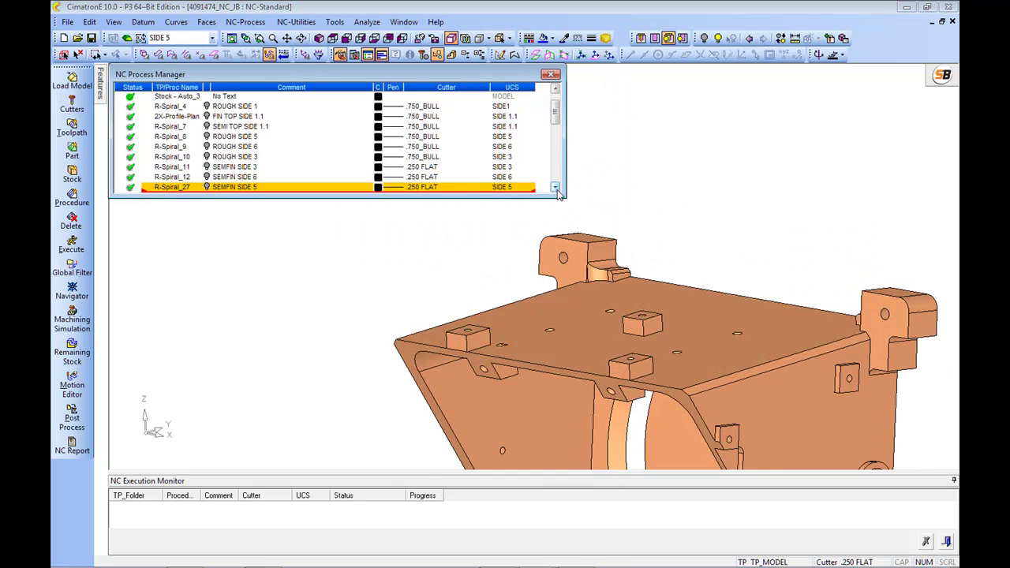
click(555, 188)
click(207, 146)
ctrl+drag(578, 303, 629, 316)
ctrl+right_drag(629, 316, 631, 348)
ctrl+drag(632, 347, 636, 307)
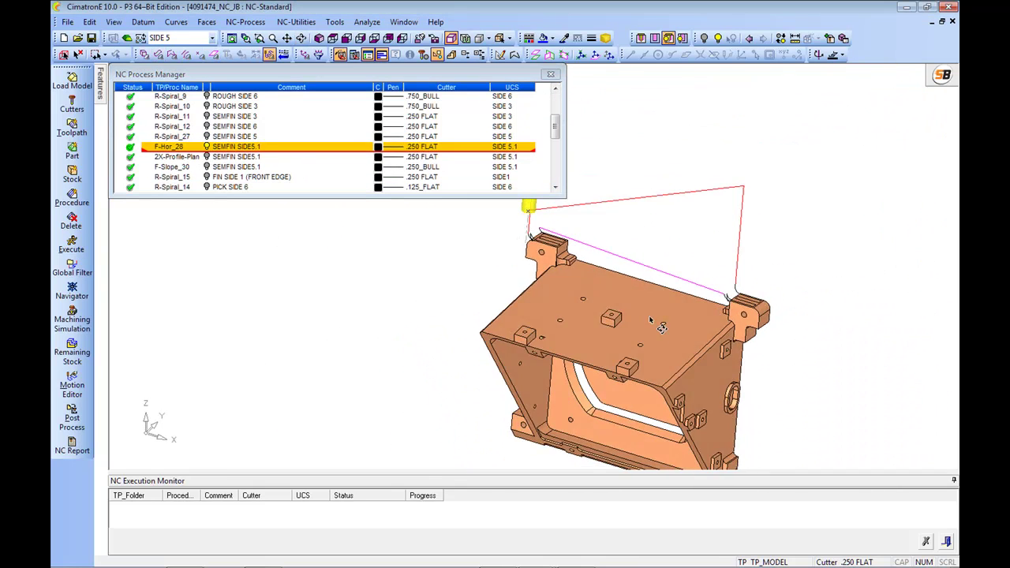
ctrl+right_drag(671, 325, 671, 288)
ctrl+middle_drag(671, 288, 543, 276)
Display the 2X-Profile-Plan and F-Slope_30 SEMFIN SIDE5.1 toolpaths in turn, examining the .250_BULL passes around the lugs' radii
click(207, 157)
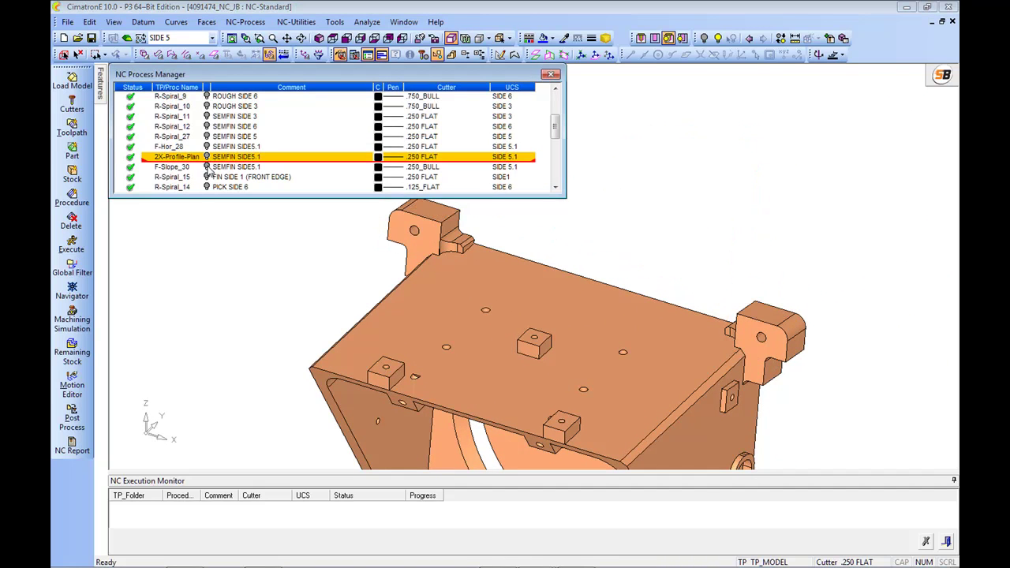
click(208, 168)
scroll(798, 289, up, 6)
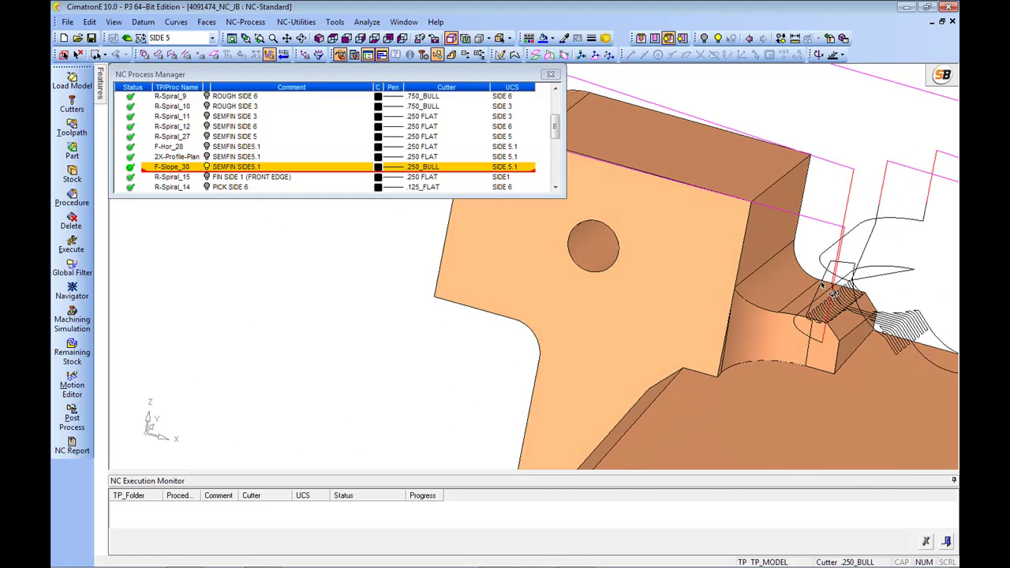
scroll(767, 270, down, 3)
mouse_move(659, 280)
middle_down()
mouse_move(710, 300)
mouse_move(663, 300)
middle_up()
scroll(711, 300, down, 3)
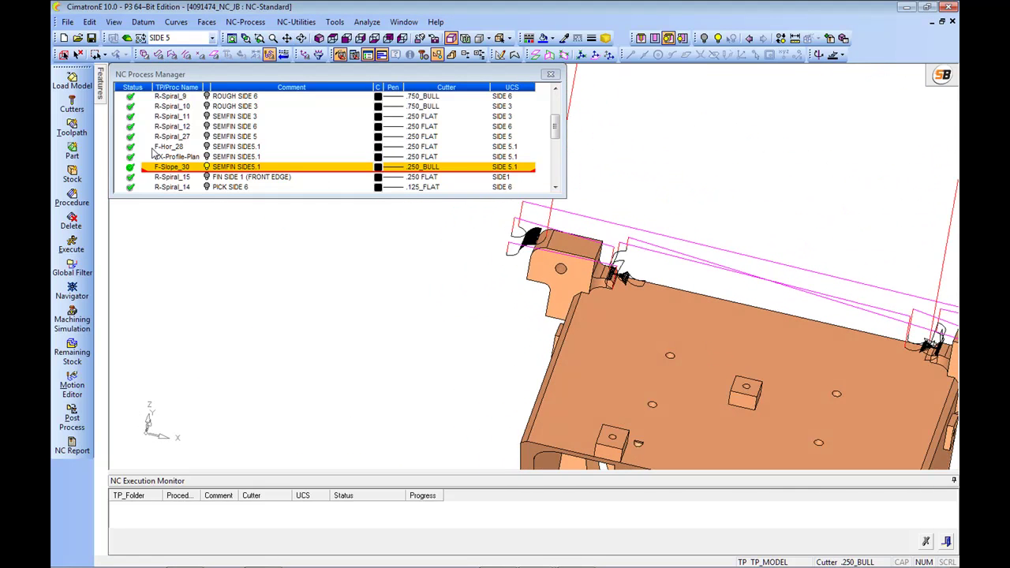
Display the FIN SIDE 1 (FRONT EDGE) toolpath and examine it along the inner front edge of the housing
click(214, 177)
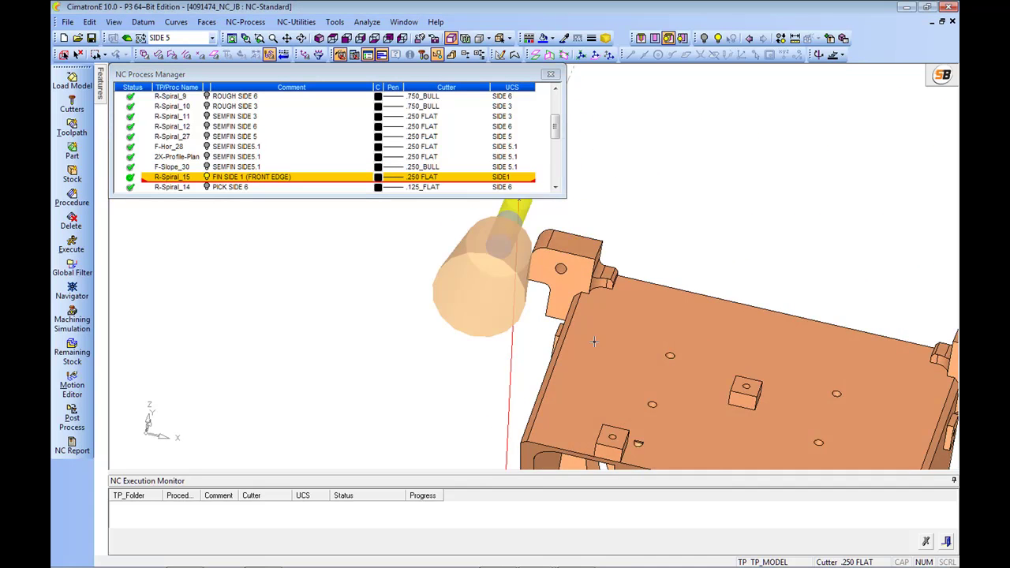
middle_drag(667, 380, 455, 357)
scroll(711, 423, up, 4)
scroll(699, 338, up, 2)
middle_drag(578, 350, 539, 374)
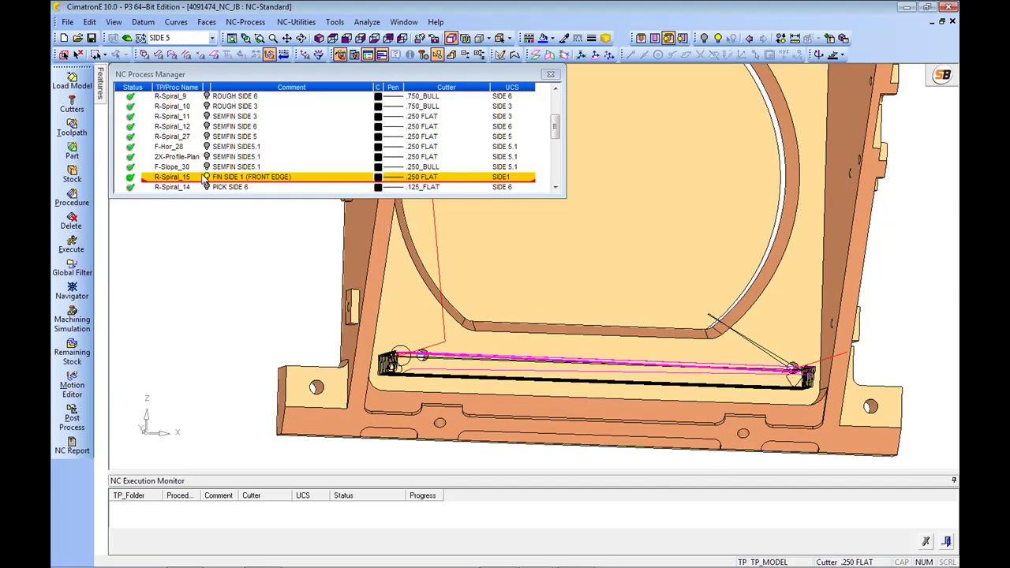
Display the PICK SIDE 6 toolpath with the .125_FLAT cutter and examine it in the gap between the lug and the boss
click(203, 187)
middle_drag(612, 476, 514, 276)
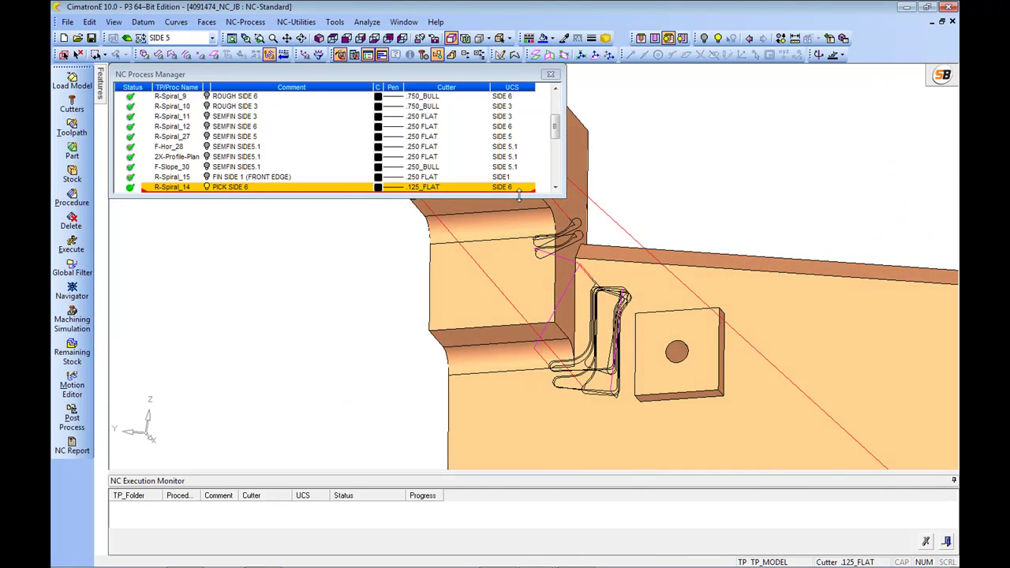
click(556, 191)
scroll(671, 264, down, 5)
middle_drag(671, 264, 617, 336)
scroll(617, 335, down, 2)
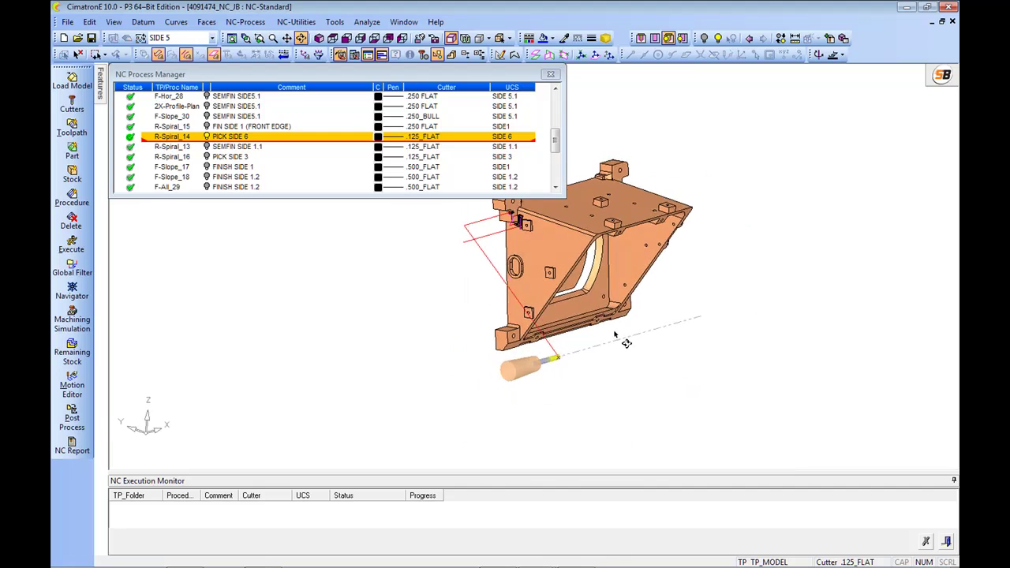
Display the SEMFIN SIDE 1.1 toolpath in place of PICK SIDE 6 and examine it along the front rail's notches and ledges
ctrl+click(207, 147)
middle_drag(452, 297, 564, 355)
click(206, 137)
scroll(655, 368, up, 5)
middle_drag(654, 368, 663, 134)
scroll(556, 380, up, 6)
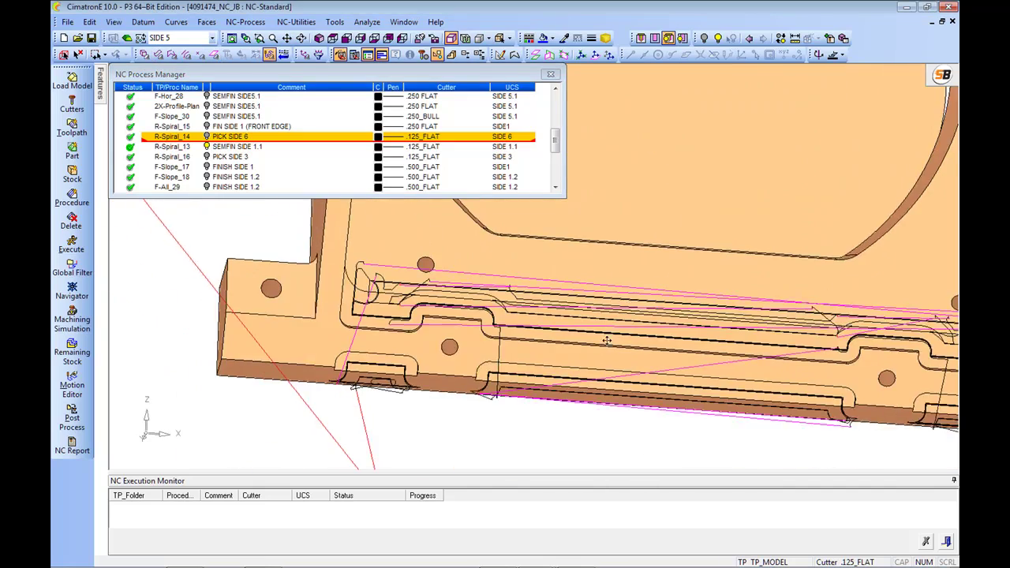
middle_drag(556, 380, 624, 287)
middle_drag(750, 303, 552, 292)
Display the PICK SIDE 3 toolpath in place of SEMFIN SIDE 1.1 and examine it between the side wall's bosses and lugs
click(212, 155)
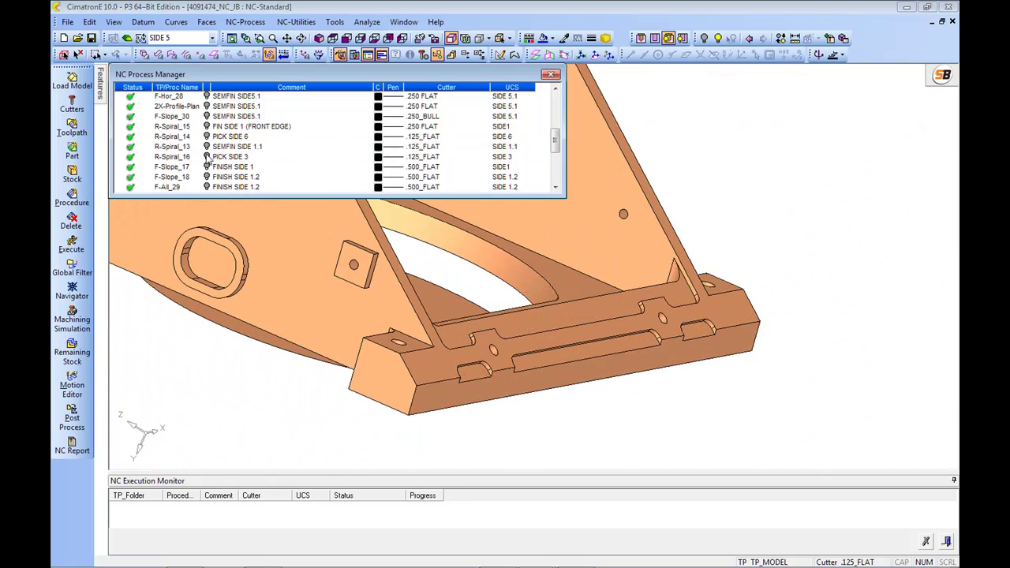
scroll(639, 318, down, 5)
middle_drag(646, 304, 734, 218)
scroll(736, 221, down, 4)
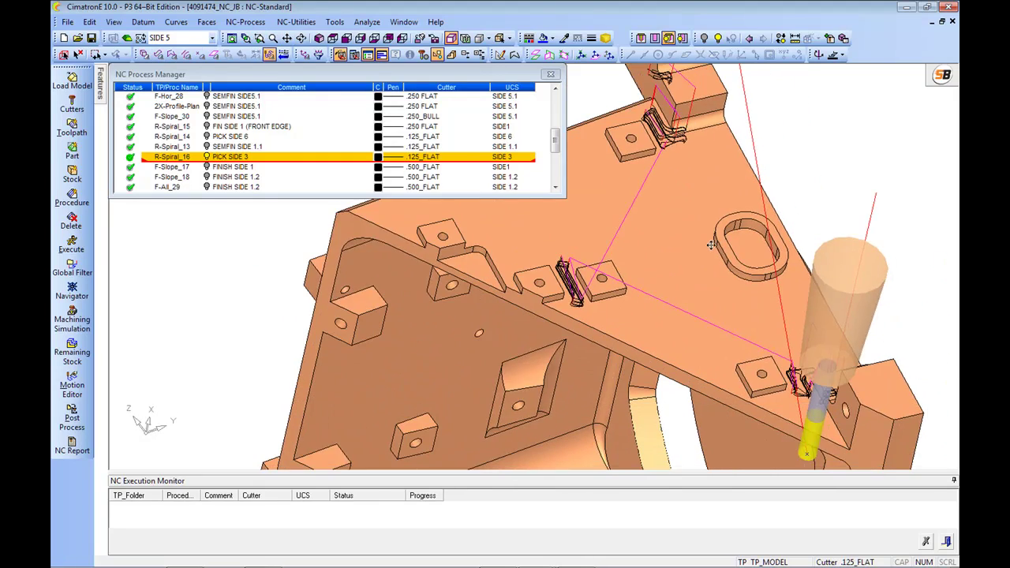
Display the FINISH SIDE 1 toolpath with the .500_FLAT cutter and examine it on the housing's interior walls
click(204, 166)
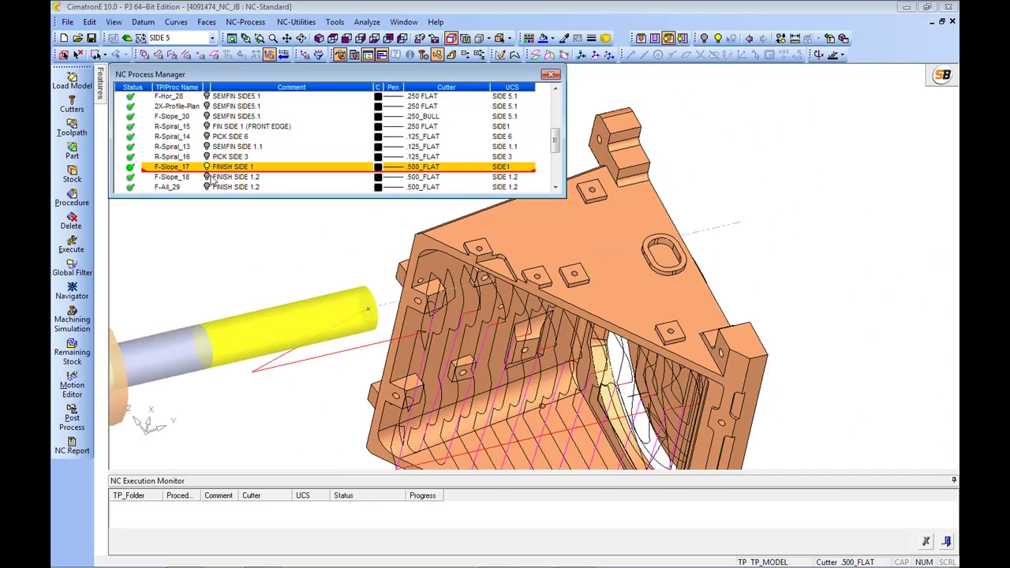
scroll(537, 286, down, 3)
middle_drag(537, 286, 600, 292)
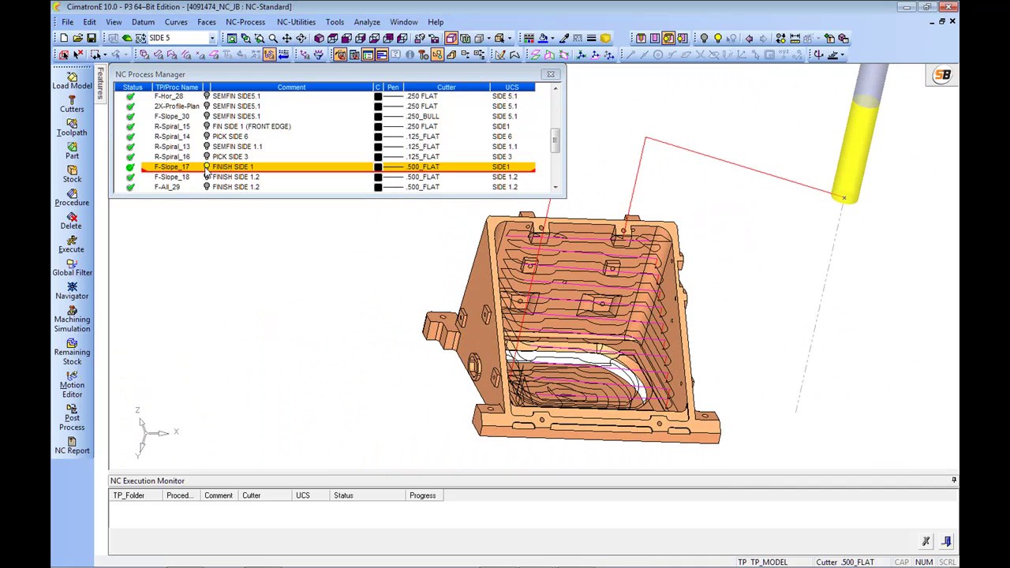
Display the F-Slope_18 and F-All_29 FINISH SIDE 1.2 toolpaths in turn, examine each on the housing, and hide the F-All_29 toolpath
click(208, 179)
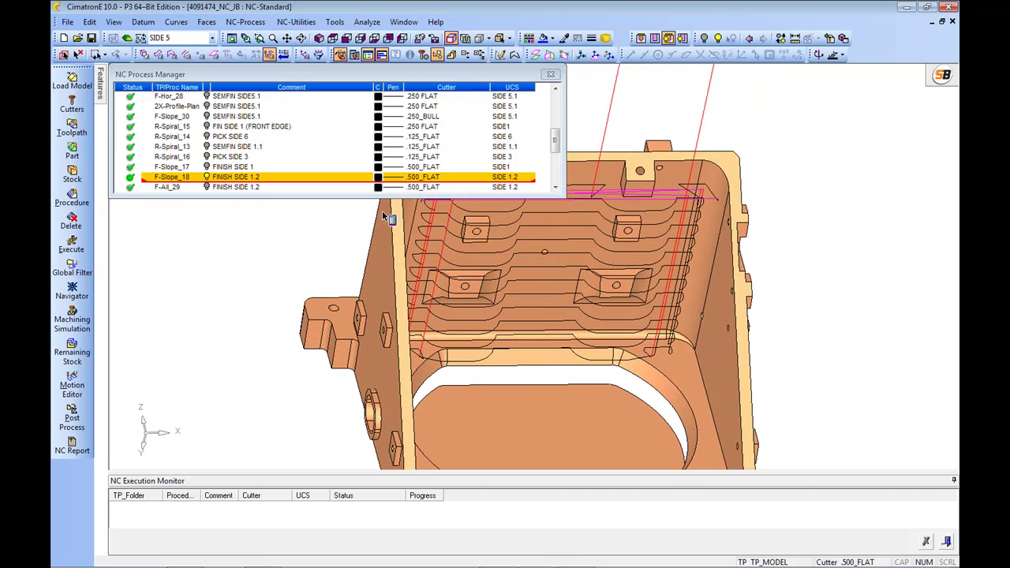
click(197, 187)
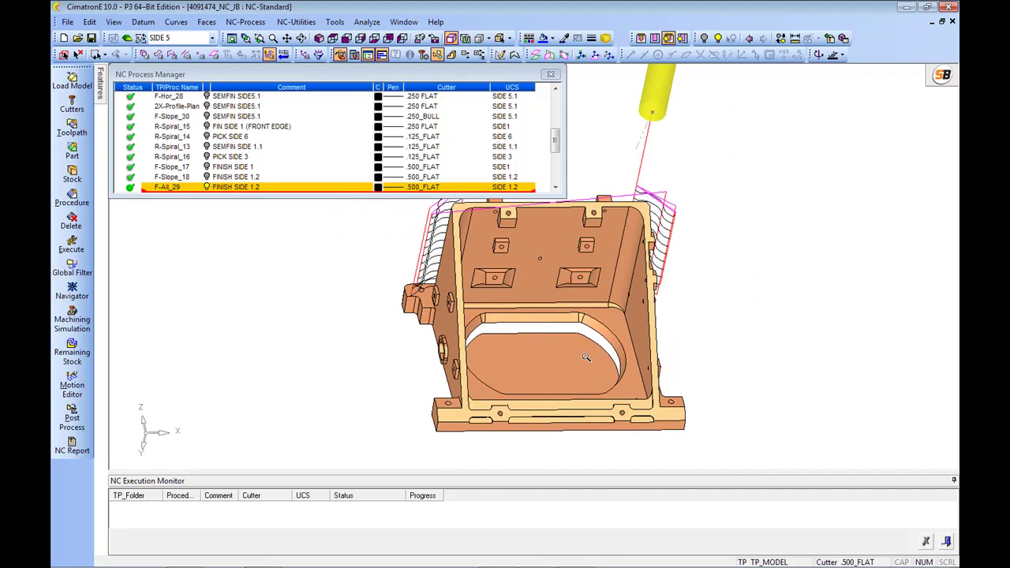
click(207, 187)
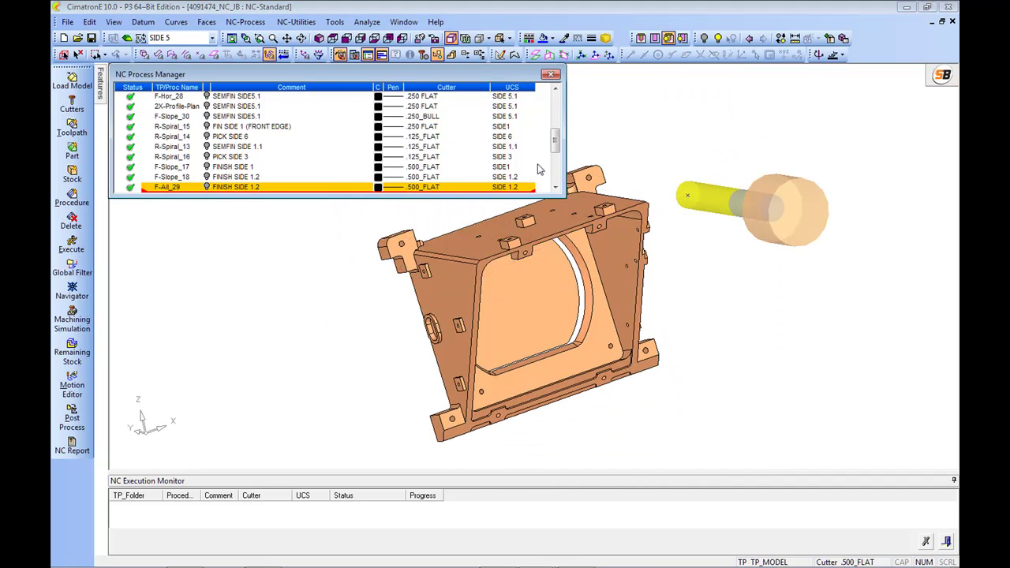
Display the FINISH SIDE 2.1 and F-All_25 FINISH SIDE 2.2 toolpaths in turn and examine each on the housing's interior back wall
scroll(513, 143, down, 2)
click(209, 147)
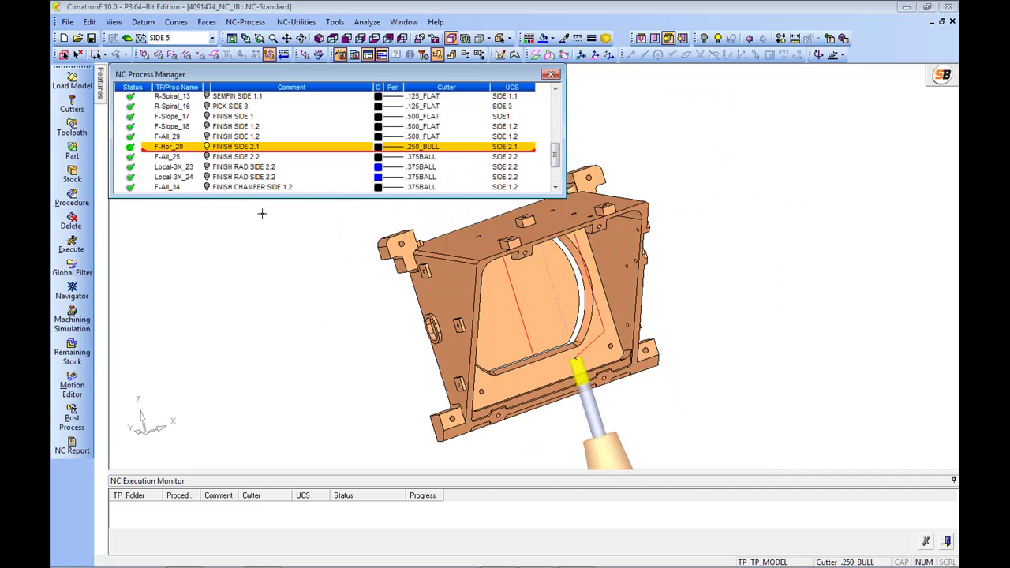
scroll(550, 319, up, 2)
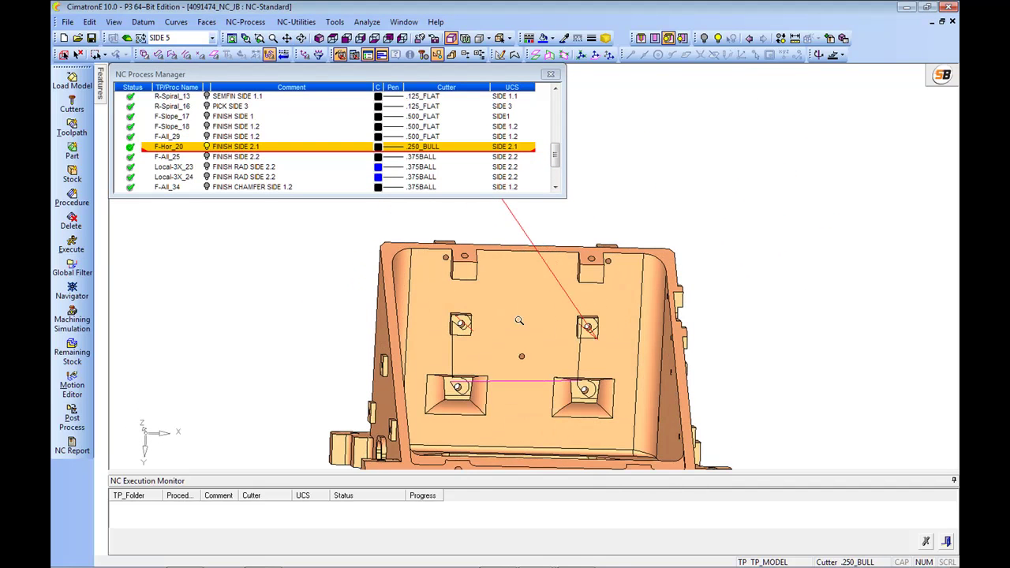
click(207, 156)
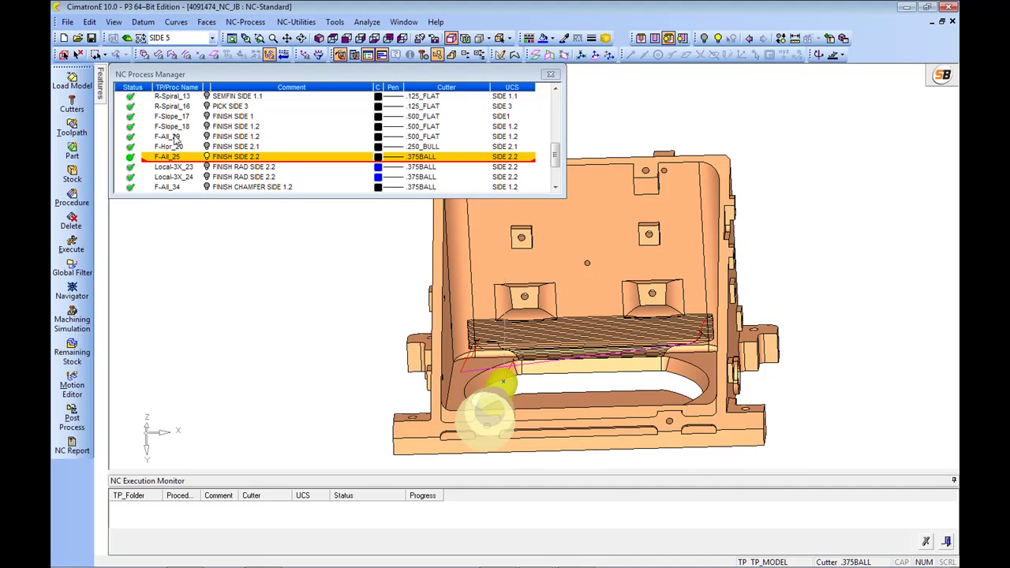
Display both FINISH RAD SIDE 2.2 toolpaths and the FINISH CHAMFER SIDE 1.2 toolpath in turn, examine each, and hide the chamfer toolpath
click(207, 167)
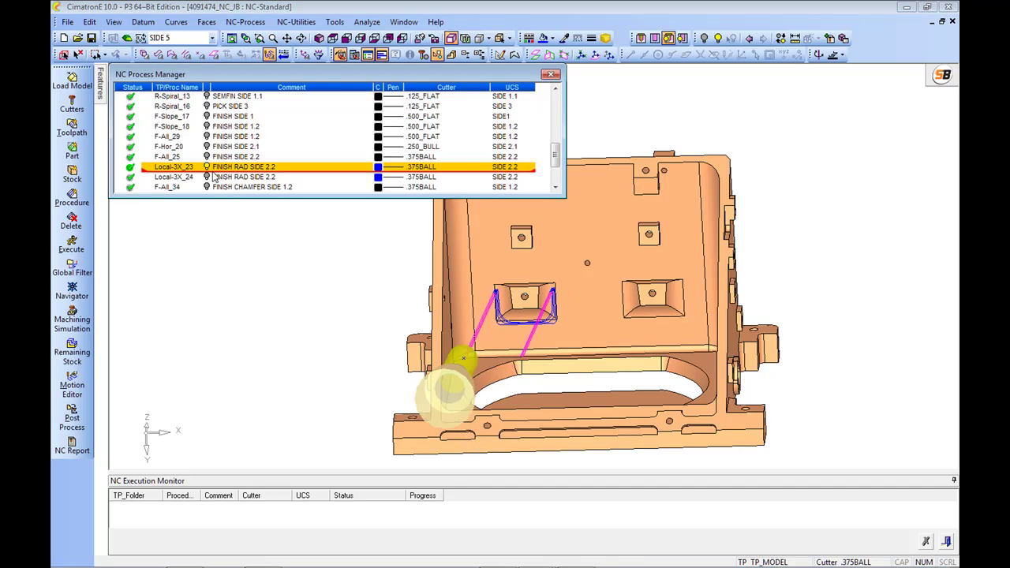
click(207, 177)
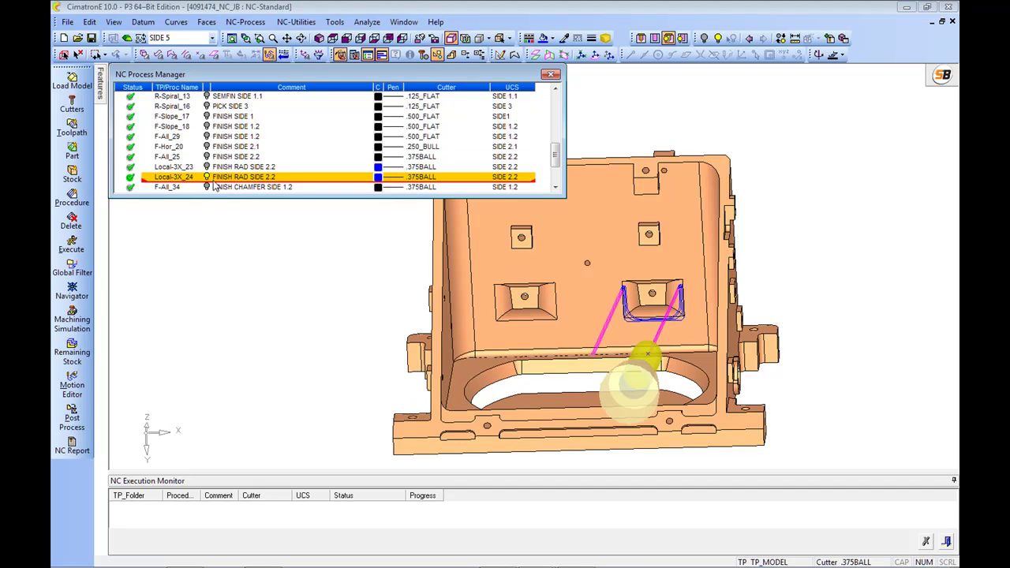
click(209, 187)
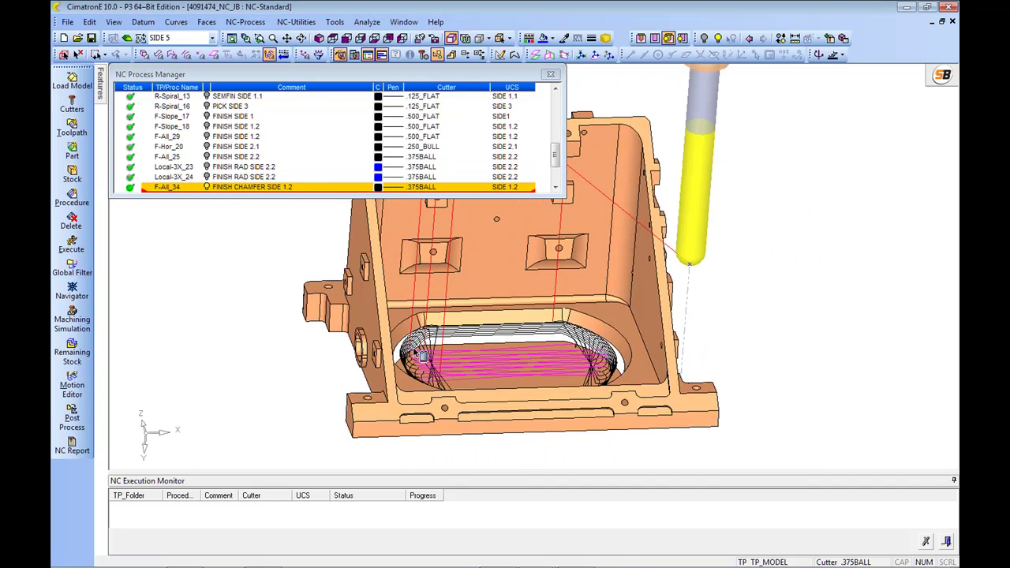
click(207, 188)
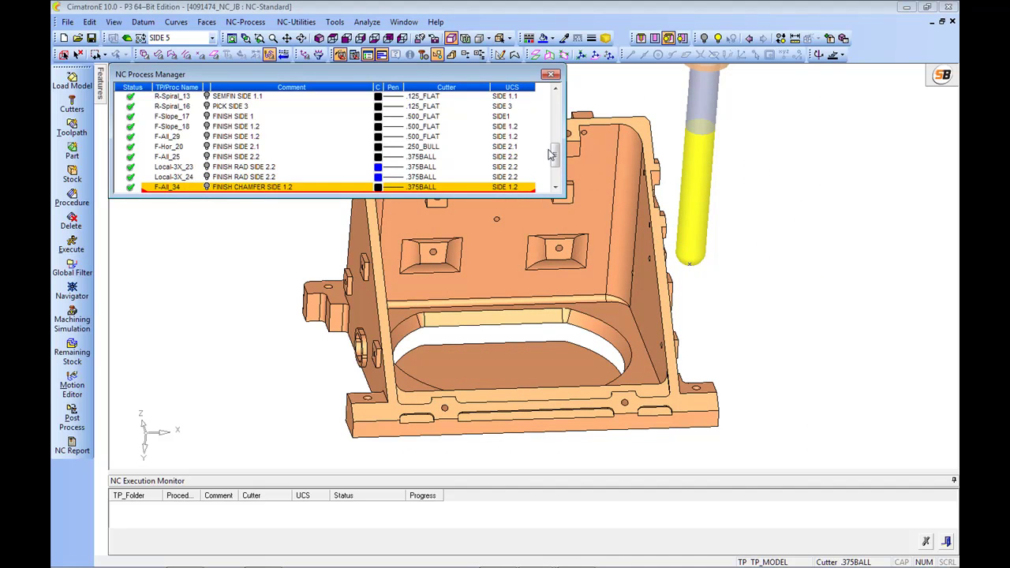
Display the PICK RAD SIDE 2.2 toolpath with the .250BALL cutter and examine it along the back wall's lower corner radius
drag(556, 154, 557, 172)
click(211, 147)
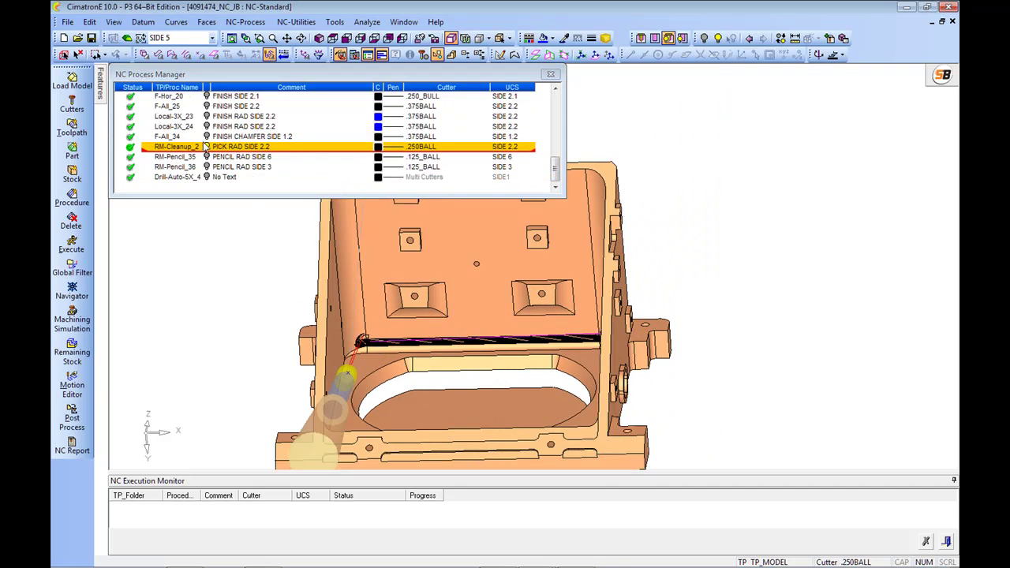
click(207, 148)
middle_drag(392, 282, 386, 260)
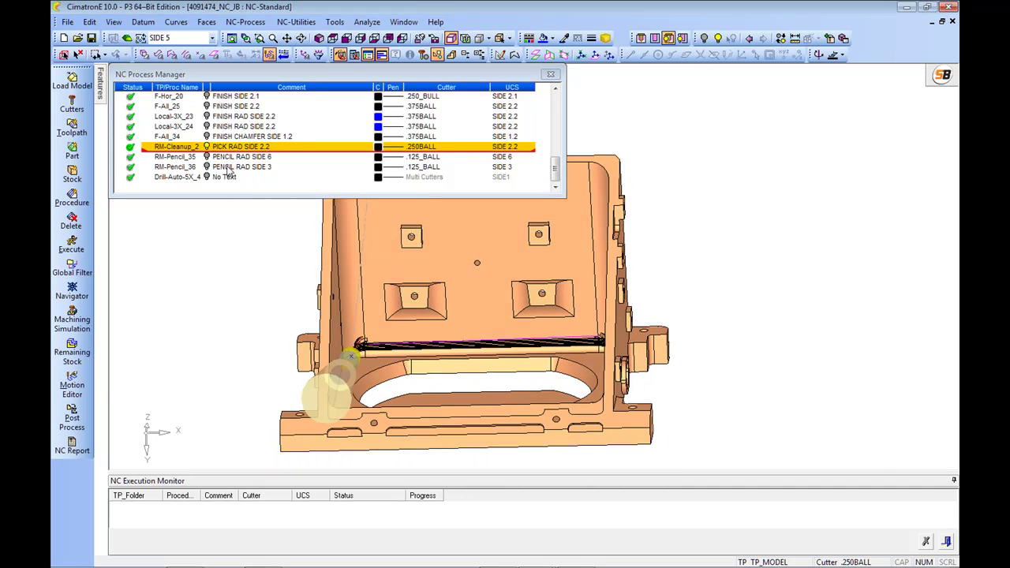
Display the PENCIL RAD SIDE 6 toolpath in place of PICK RAD SIDE 2.2 and examine it around the side wall's stepped lug and bosses
click(210, 157)
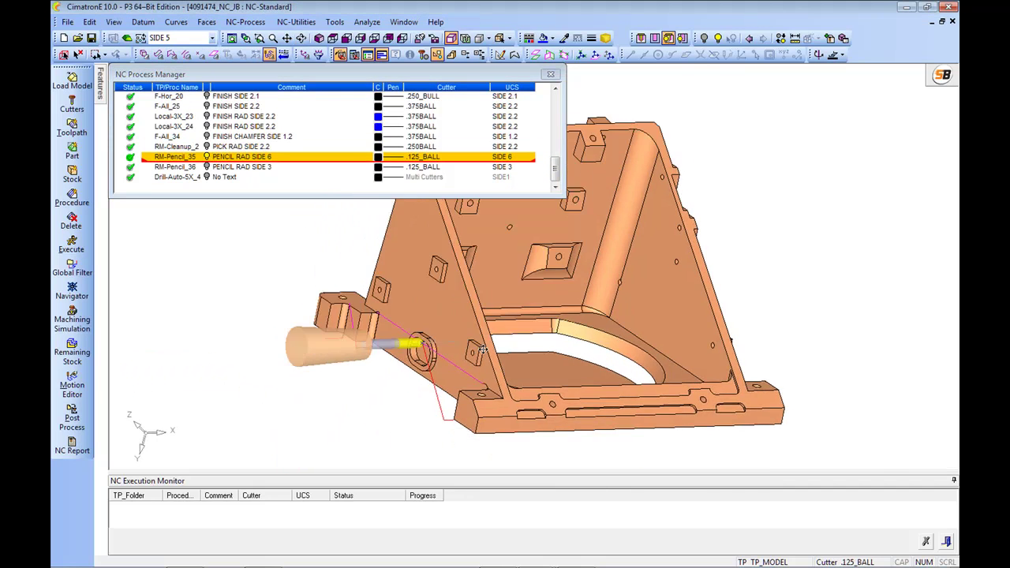
ctrl+drag(552, 316, 558, 331)
ctrl+right_drag(558, 332, 557, 268)
ctrl+middle_drag(557, 268, 679, 197)
ctrl+drag(679, 197, 571, 300)
ctrl+middle_drag(484, 264, 535, 341)
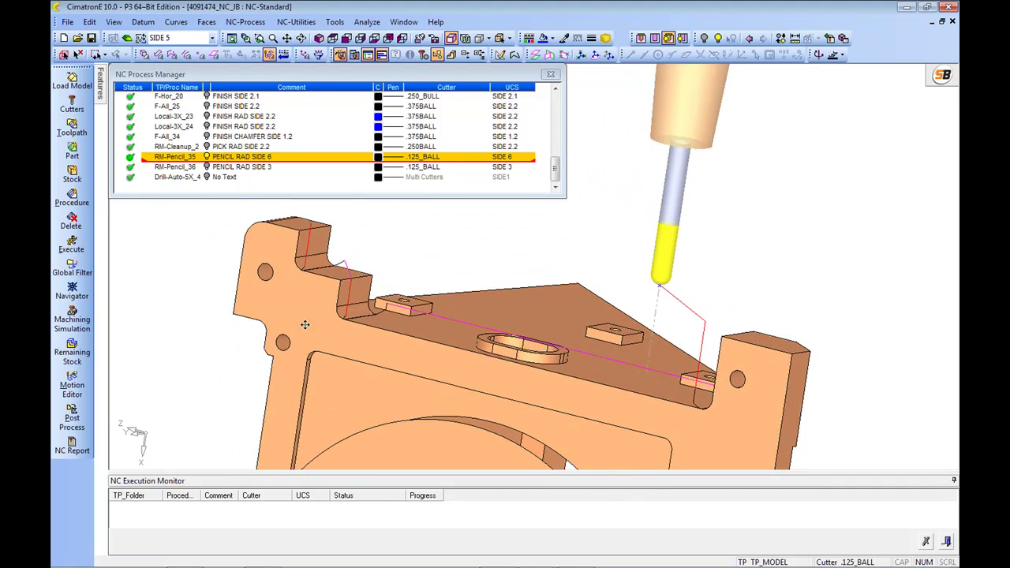
Display the PENCIL RAD SIDE 3 toolpath with the .125_BALL cutter and examine it on the housing's opposite side
click(204, 166)
ctrl+drag(521, 340, 572, 260)
ctrl+drag(571, 179, 639, 281)
Display the Drill-Auto-5X drilling toolpath in place of PENCIL RAD SIDE 3, examine it around the housing, and hide it
click(206, 167)
click(207, 177)
click(207, 166)
click(209, 177)
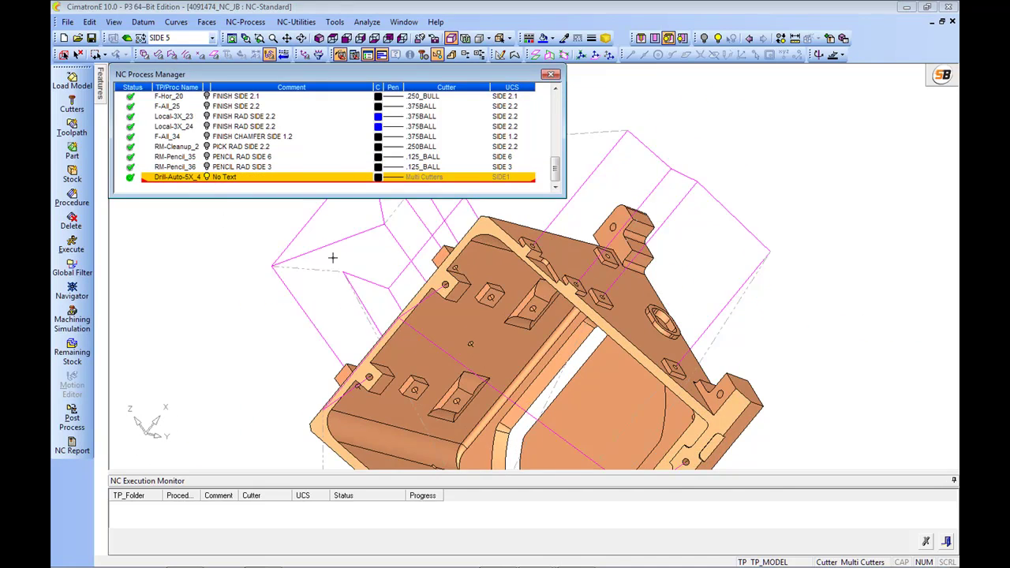
click(206, 177)
Make SIDE 1.1 the active UCS and orient the housing from an isometric view to face its open interior
drag(556, 170, 557, 105)
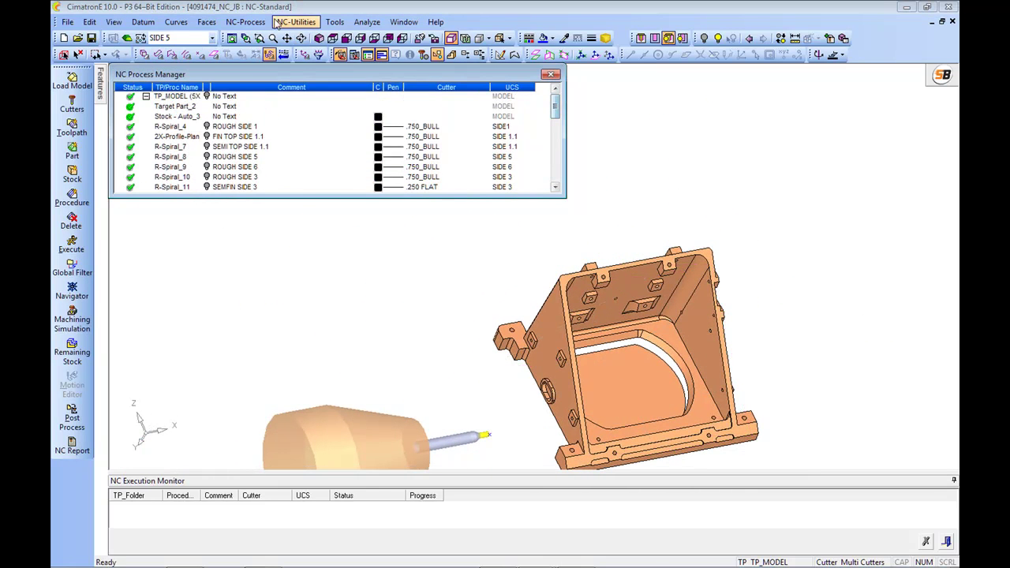
click(211, 38)
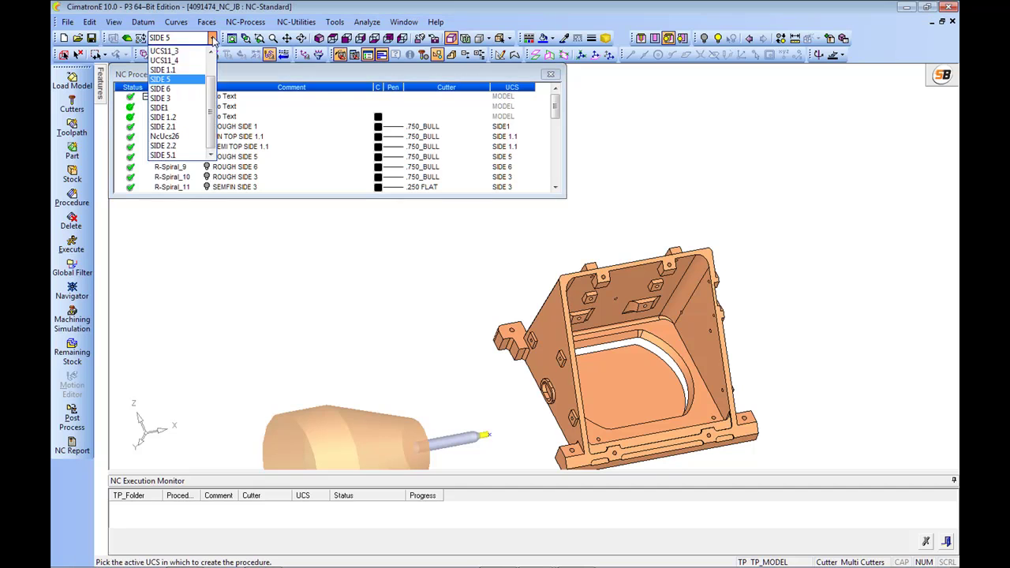
click(177, 70)
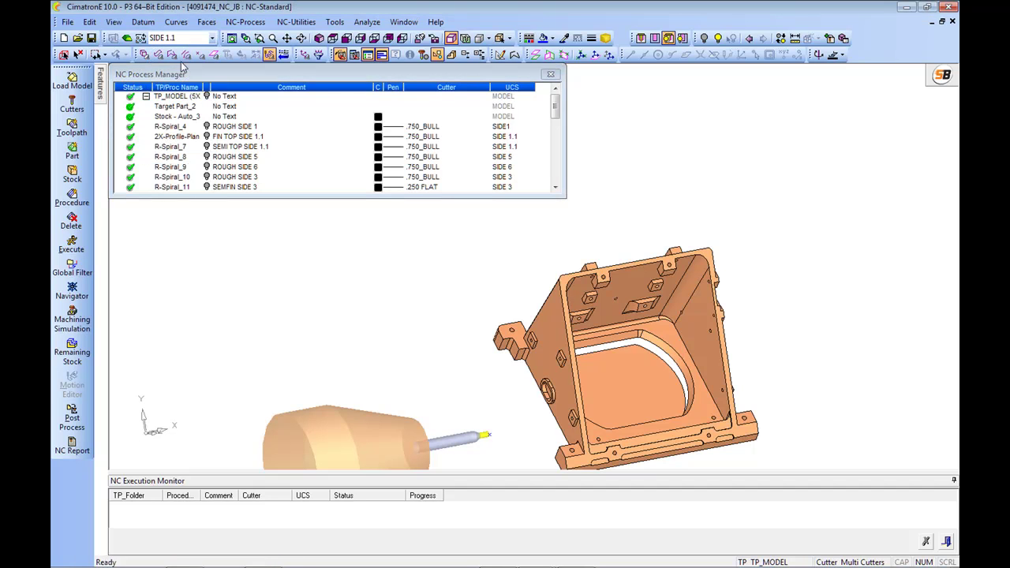
click(320, 41)
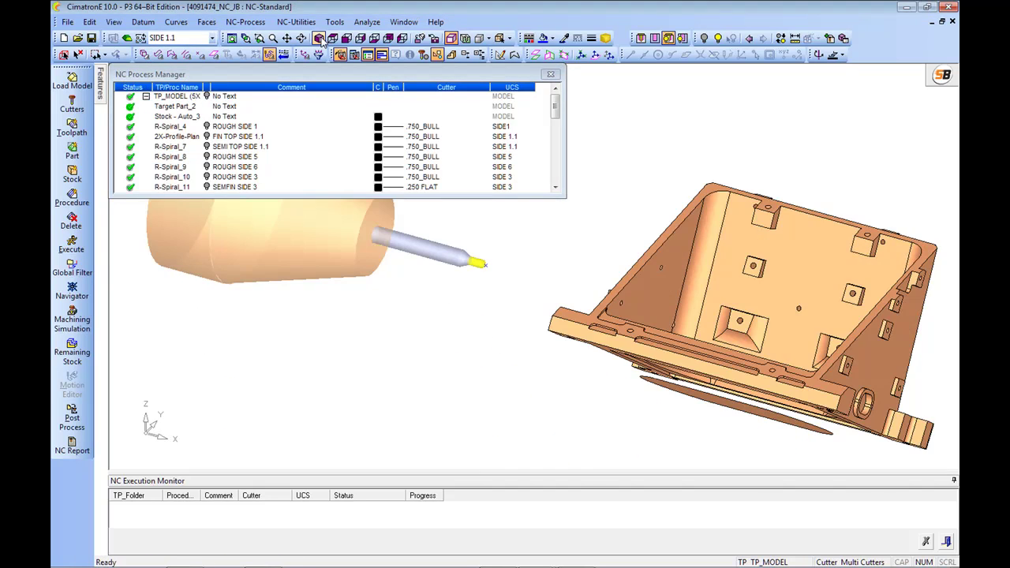
ctrl+drag(585, 257, 666, 270)
ctrl+middle_drag(667, 271, 633, 261)
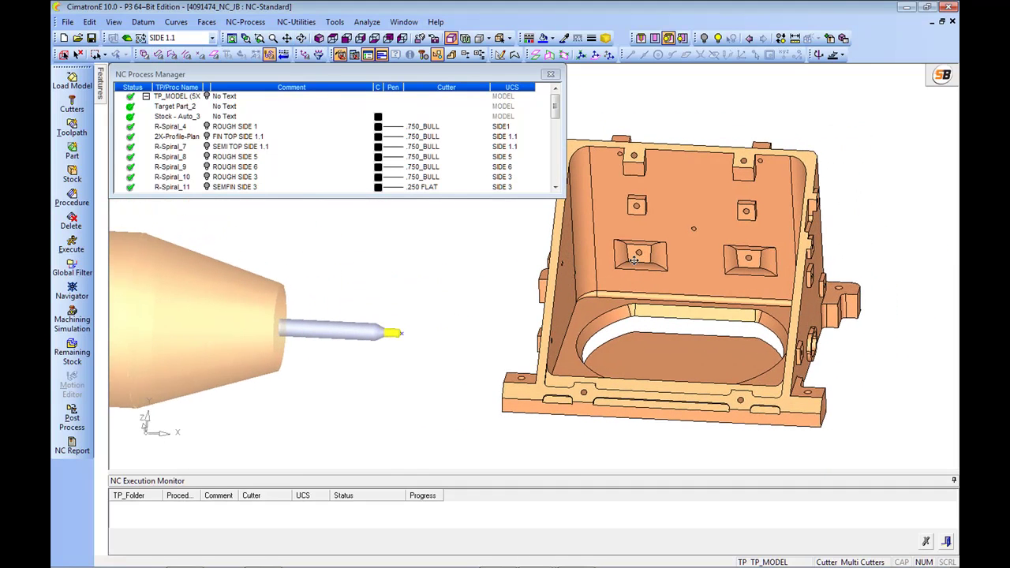
Turn off the cutter display and reframe the housing so the whole part is in view
click(424, 54)
scroll(637, 357, down, 2)
ctrl+middle_drag(627, 296, 737, 290)
Generate an NC setup report for the whole TP_MODEL toolpath in MHT format with the Demo template, saved to C:\5_POST
click(174, 97)
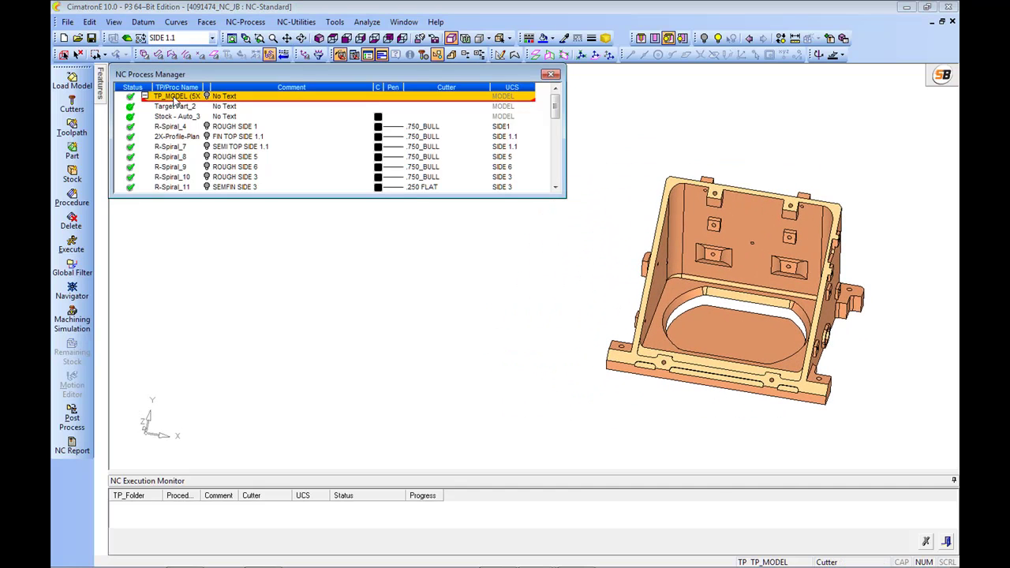
right_click(175, 97)
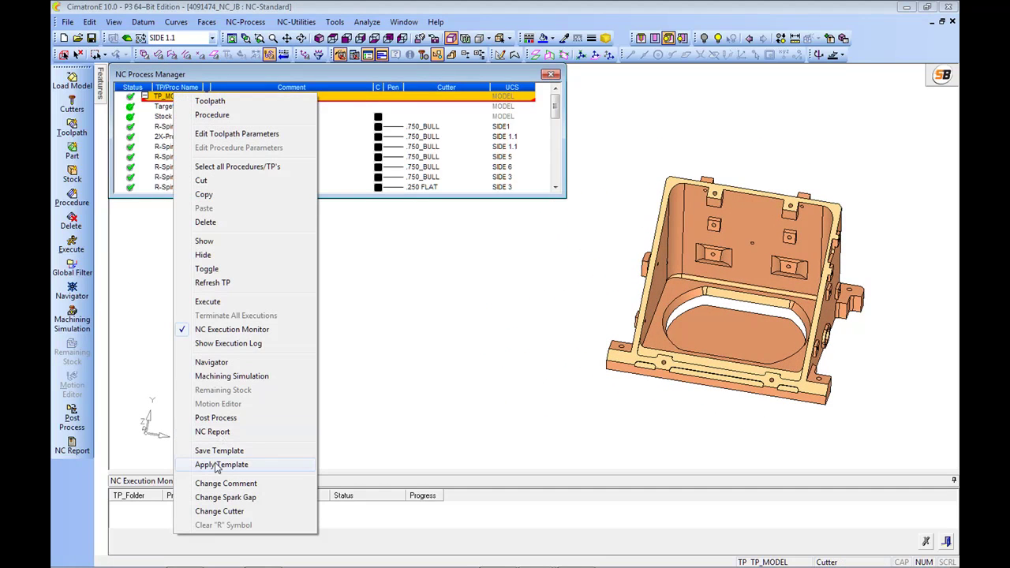
click(214, 434)
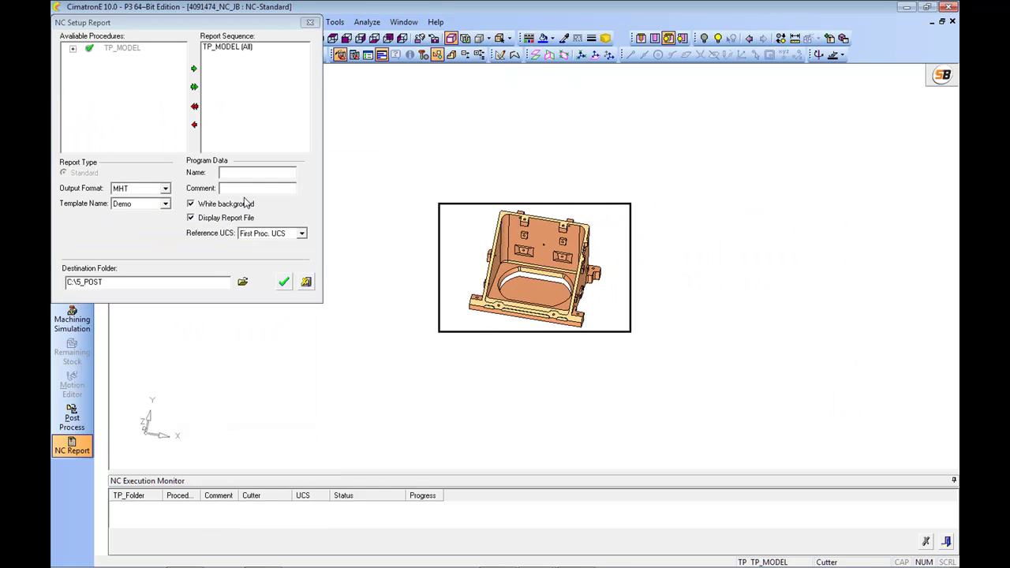
click(284, 281)
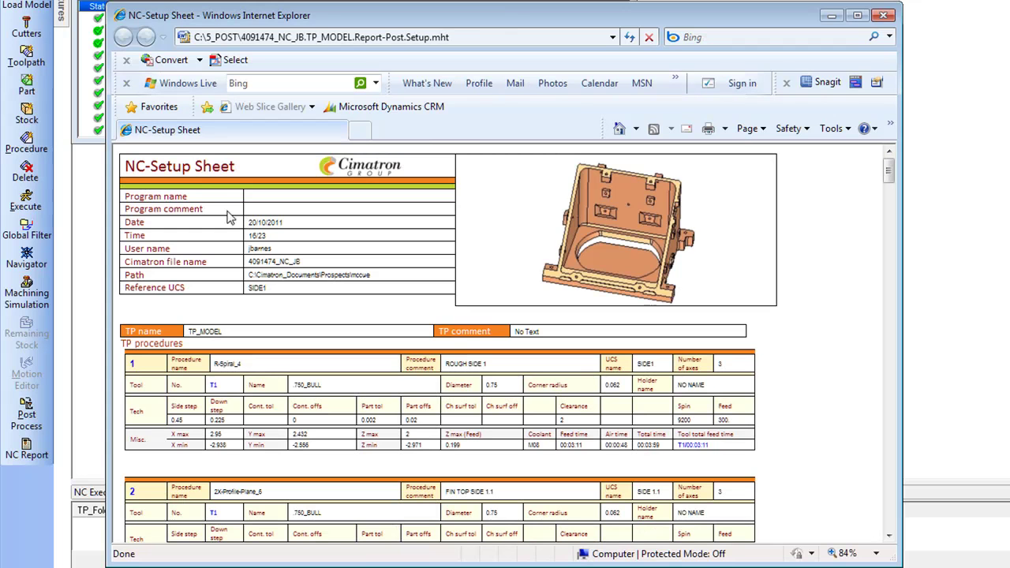
Maximize the NC-Setup Sheet, enlarge it to 99%, and examine the program tools, motion limits and statistics at its end
drag(895, 174, 880, 525)
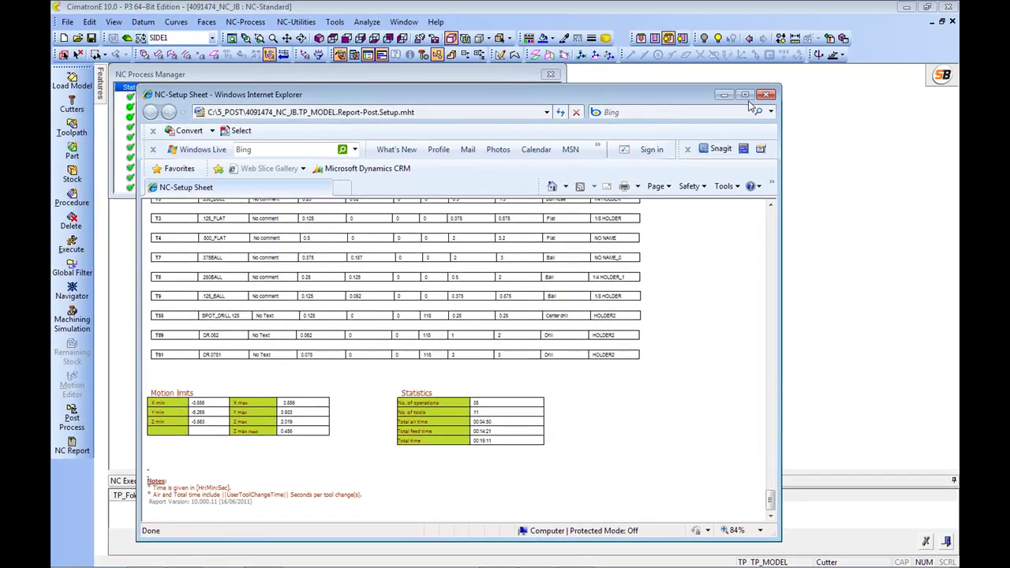
click(857, 15)
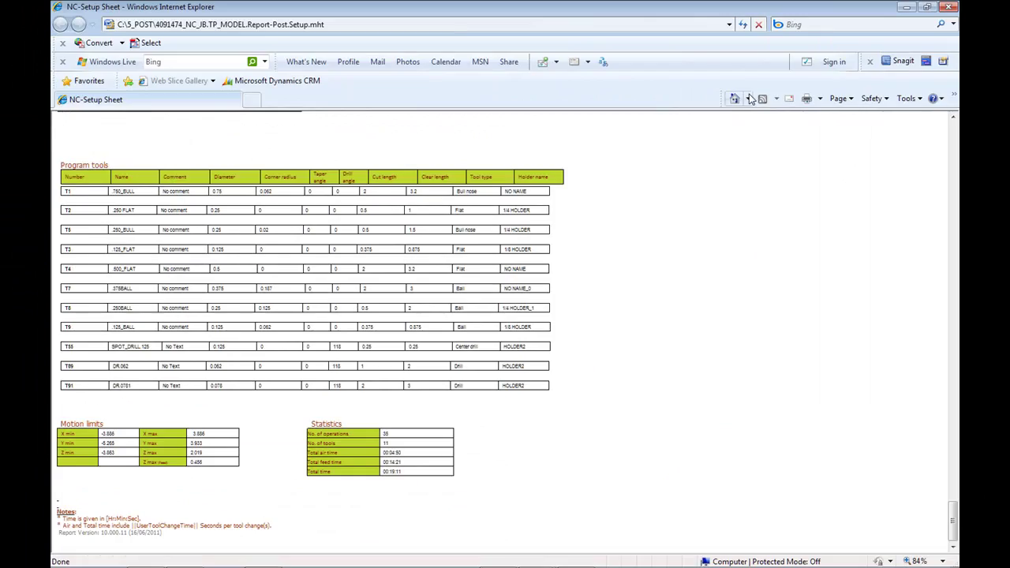
ctrl+scroll(599, 397, up, 1)
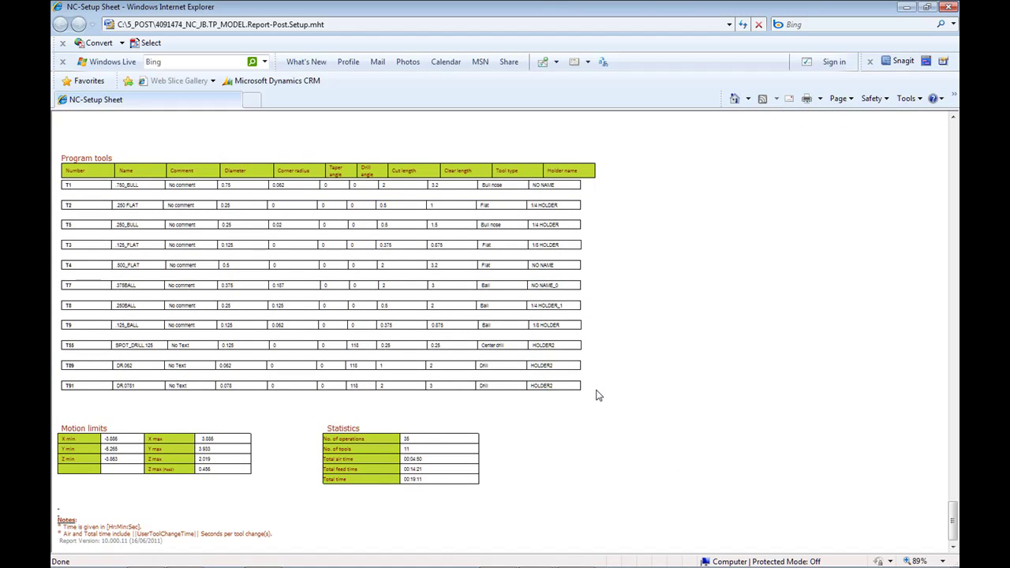
ctrl+scroll(599, 395, up, 1)
ctrl+scroll(598, 395, up, 1)
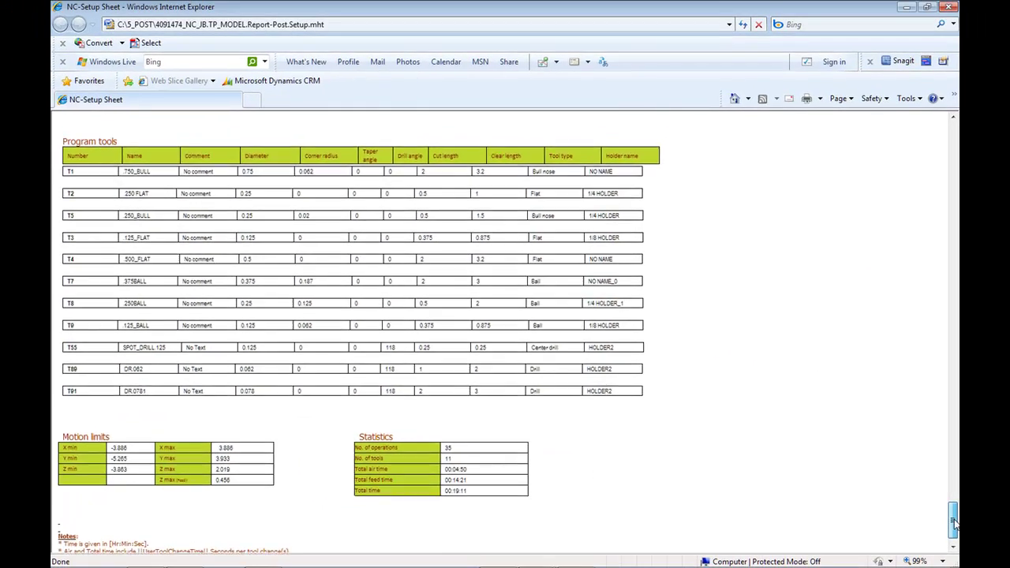
Read through the setup sheet's procedure entries from the header onward, checking each one's tool, UCS, technology values and machining times
drag(967, 529, 950, 136)
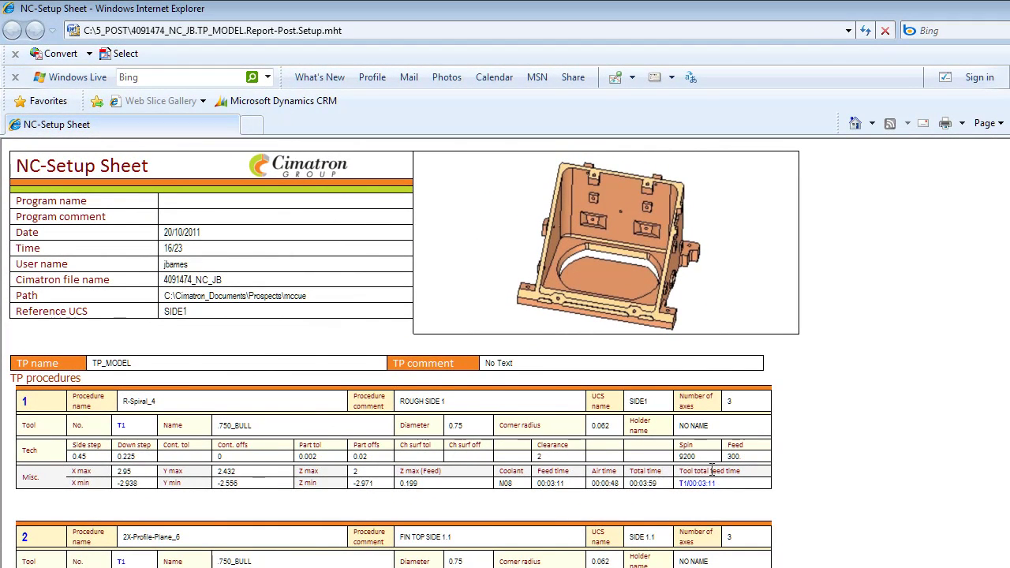
scroll(709, 458, down, 5)
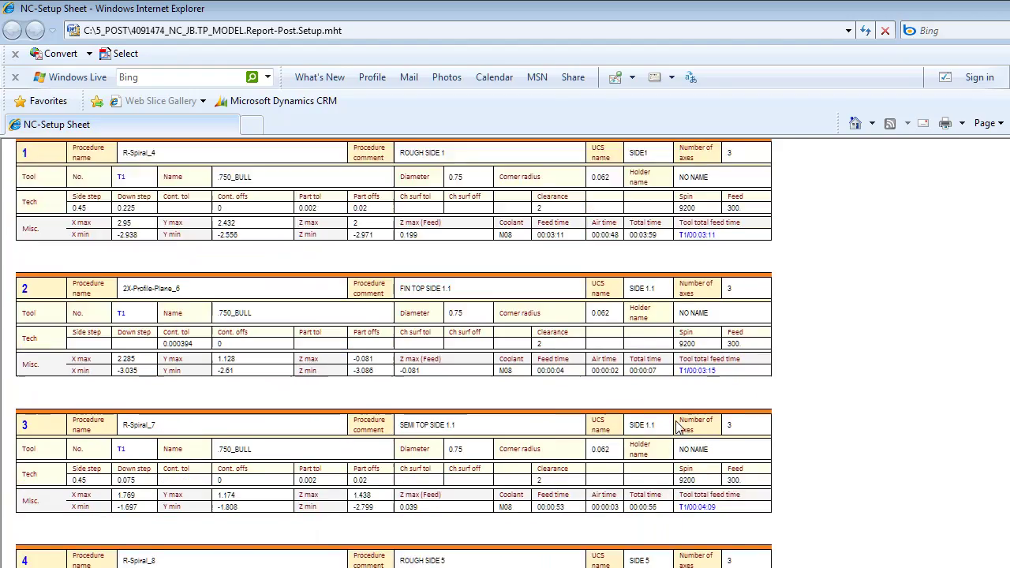
scroll(677, 427, down, 3)
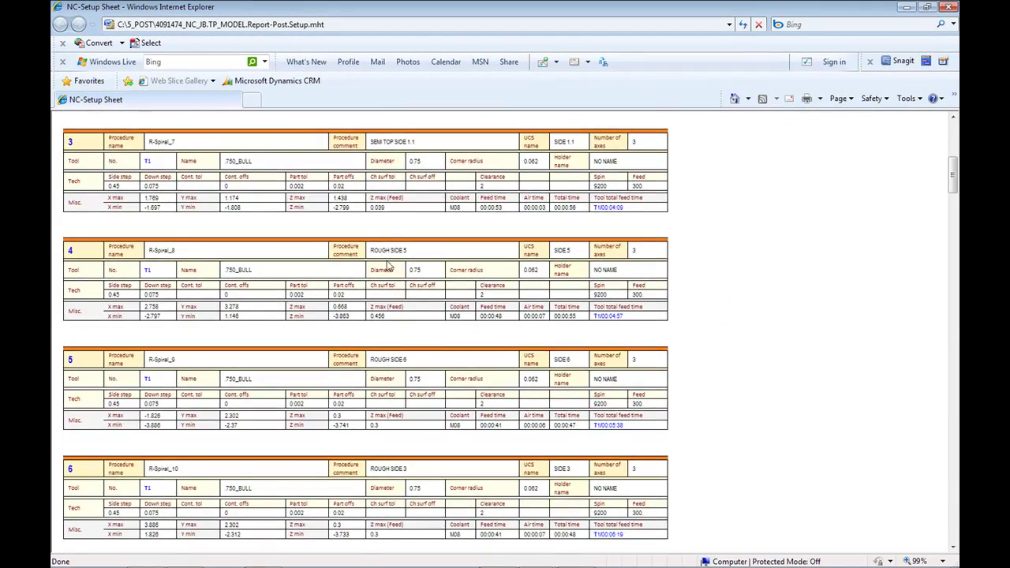
scroll(378, 282, down, 5)
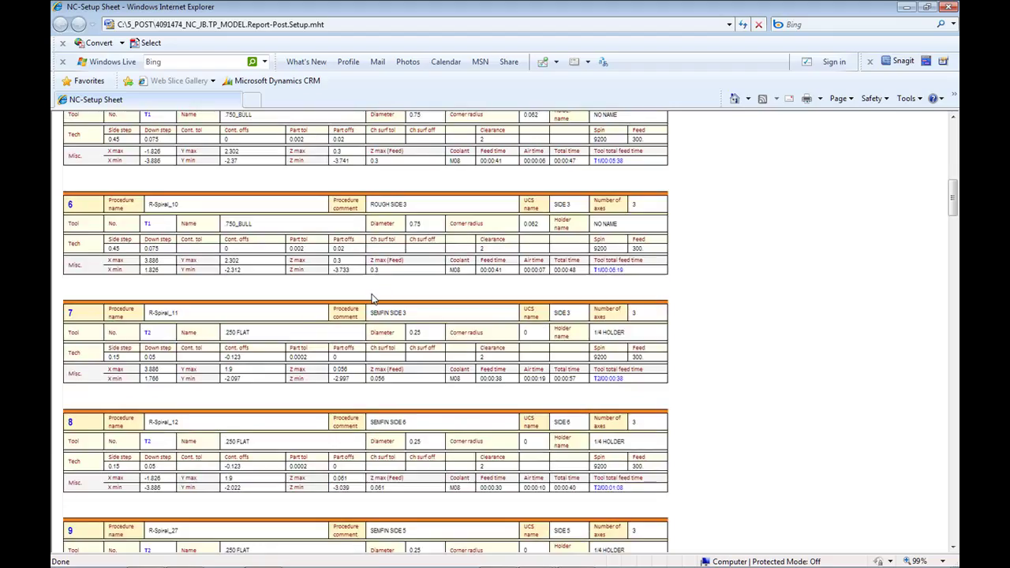
scroll(373, 302, down, 2)
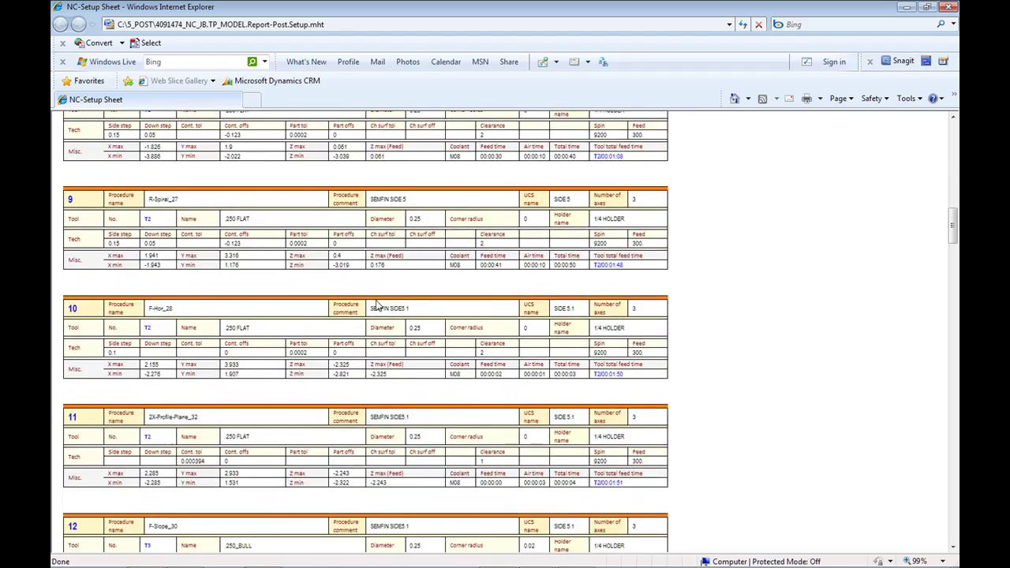
scroll(378, 306, down, 4)
scroll(378, 309, down, 5)
scroll(375, 312, down, 4)
scroll(376, 311, down, 4)
scroll(375, 311, down, 6)
scroll(376, 308, down, 5)
scroll(378, 318, down, 6)
Review the setup sheet's TP tools, TP summary and program tools tables through to the closing motion limits and statistics
scroll(376, 322, down, 4)
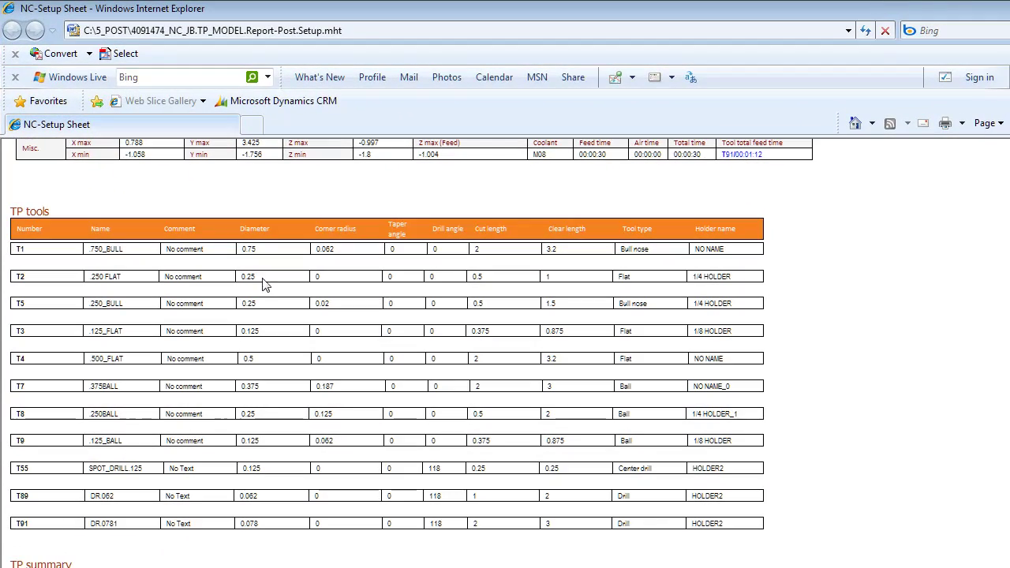
scroll(211, 395, down, 1)
scroll(212, 394, down, 3)
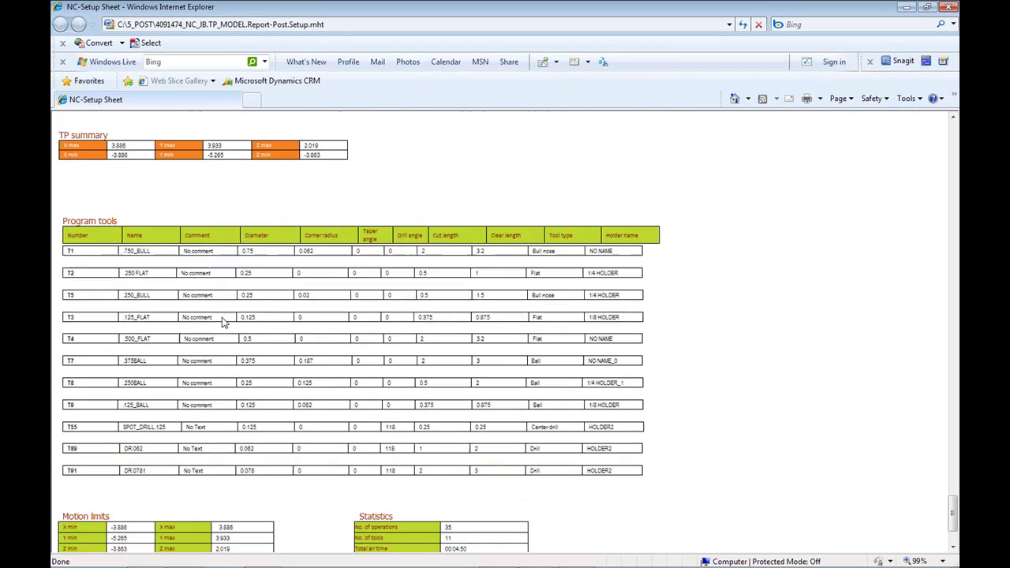
scroll(224, 322, down, 3)
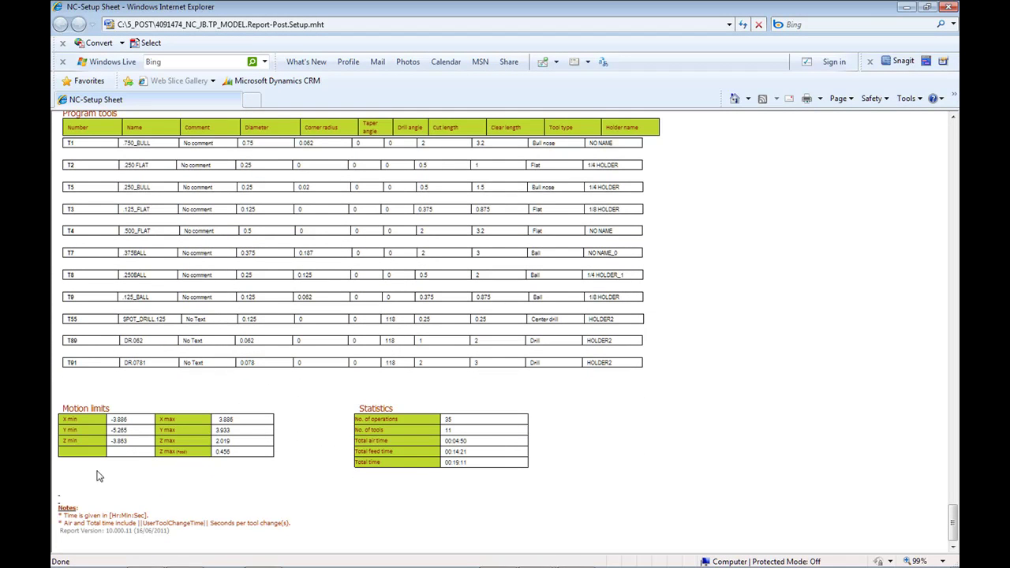